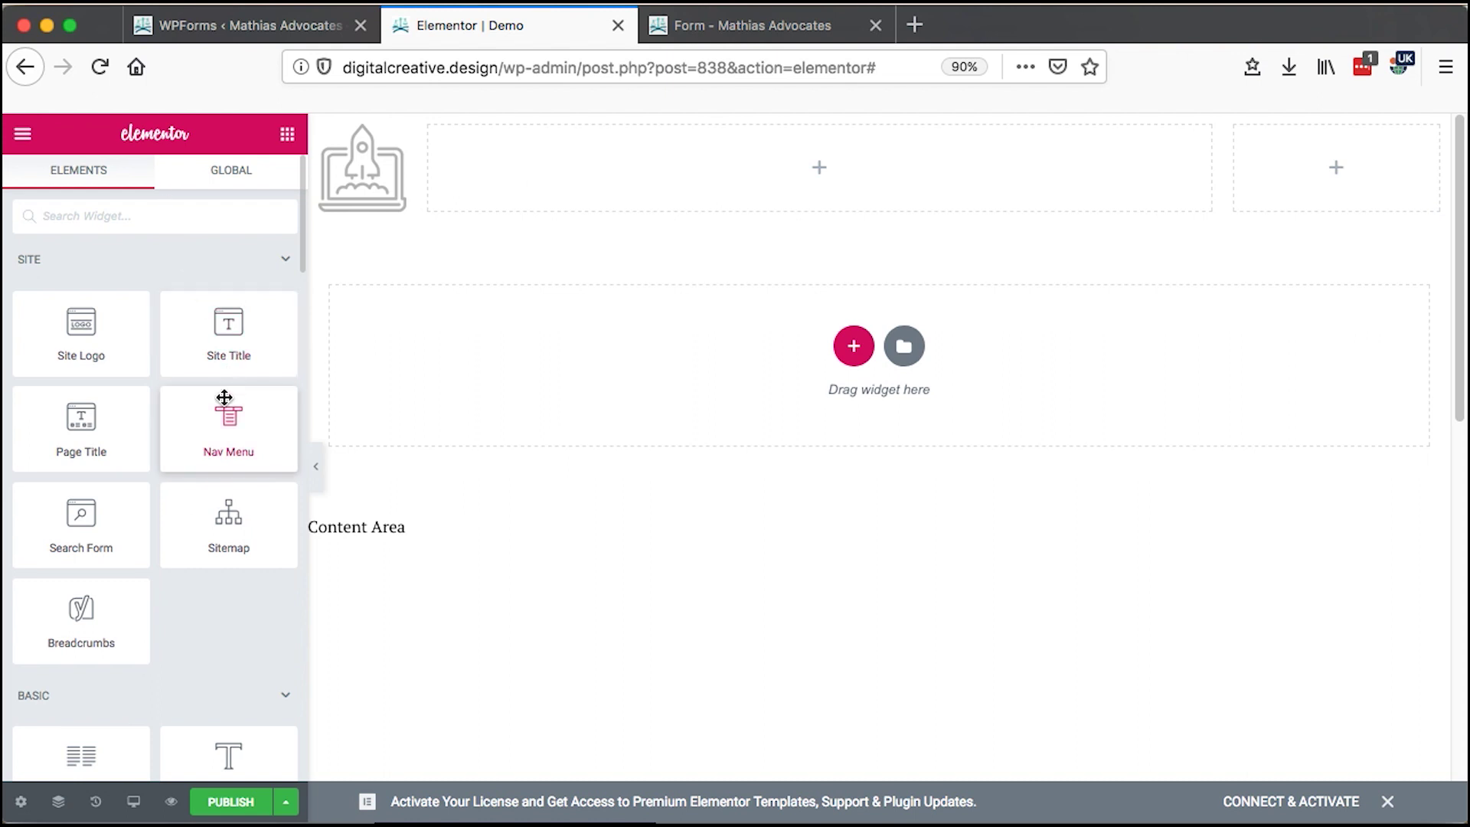
Step: Drag a Nav Menu widget into the header's middle column beside the rocket logo
drag(220, 439, 799, 167)
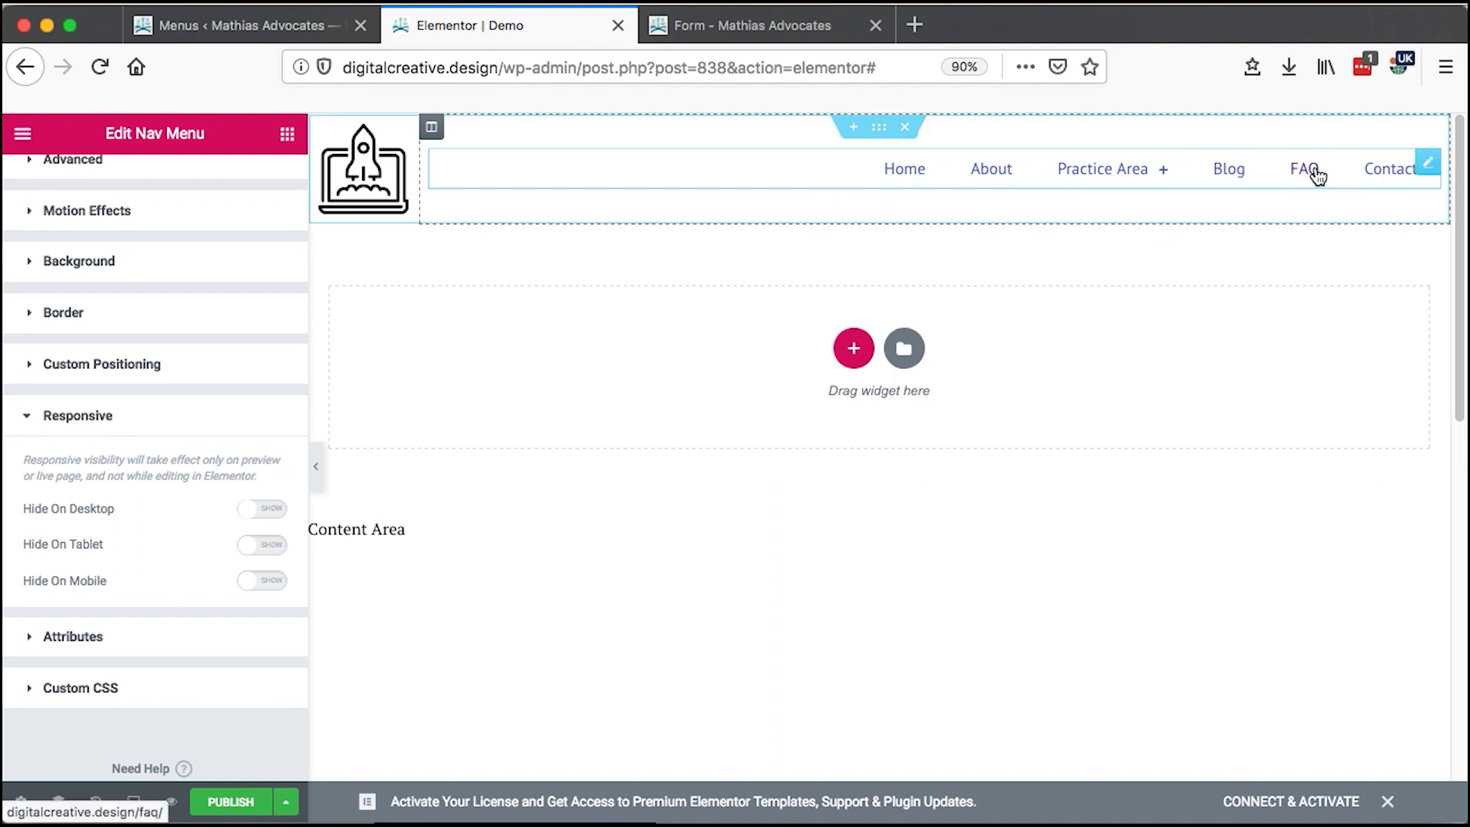
mouse_move(1130, 175)
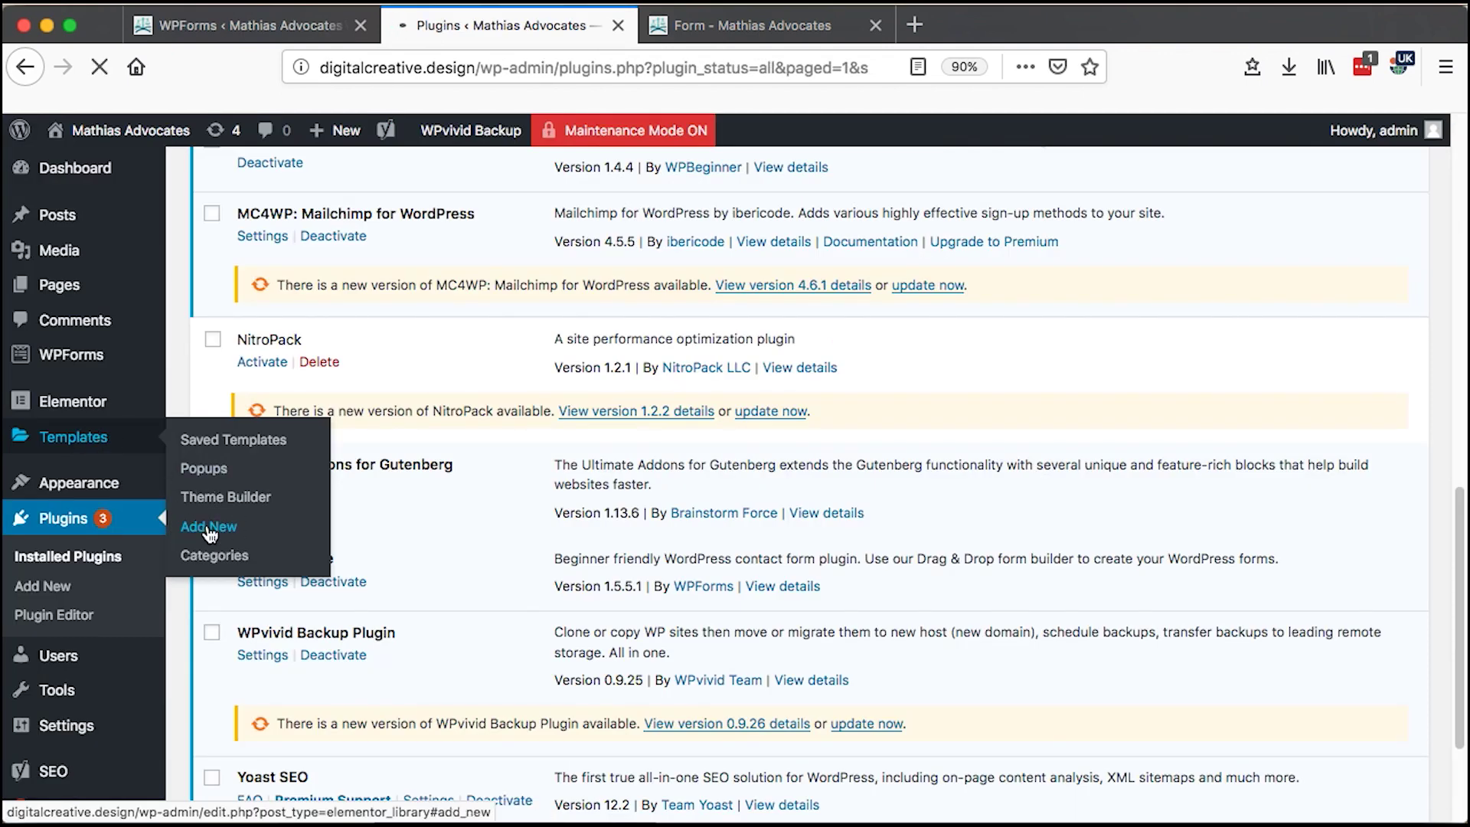
Step: Create a new Header-type template named 'Demo' and open it in Elementor
click(208, 527)
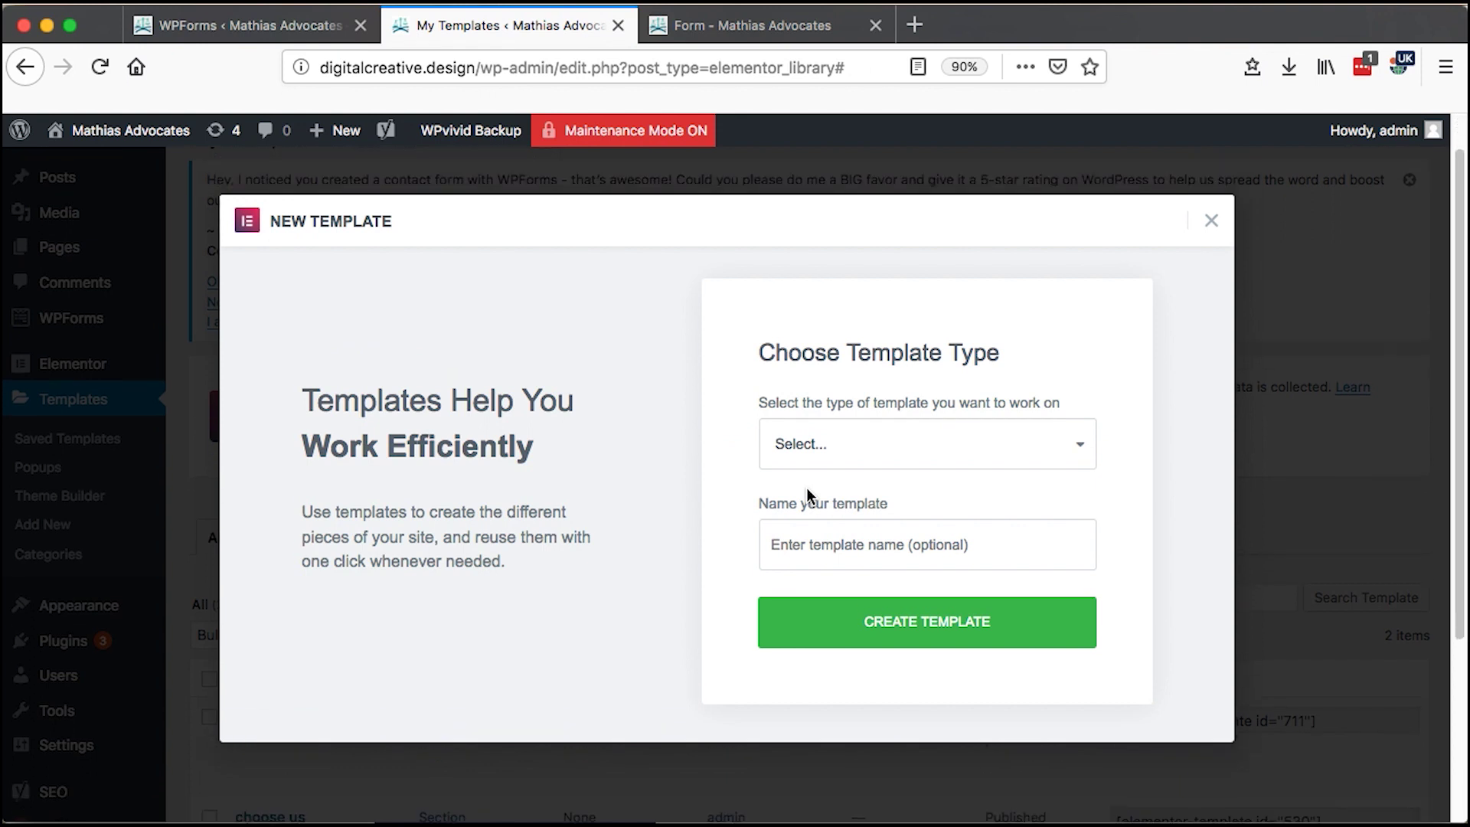
click(847, 440)
key(Escape)
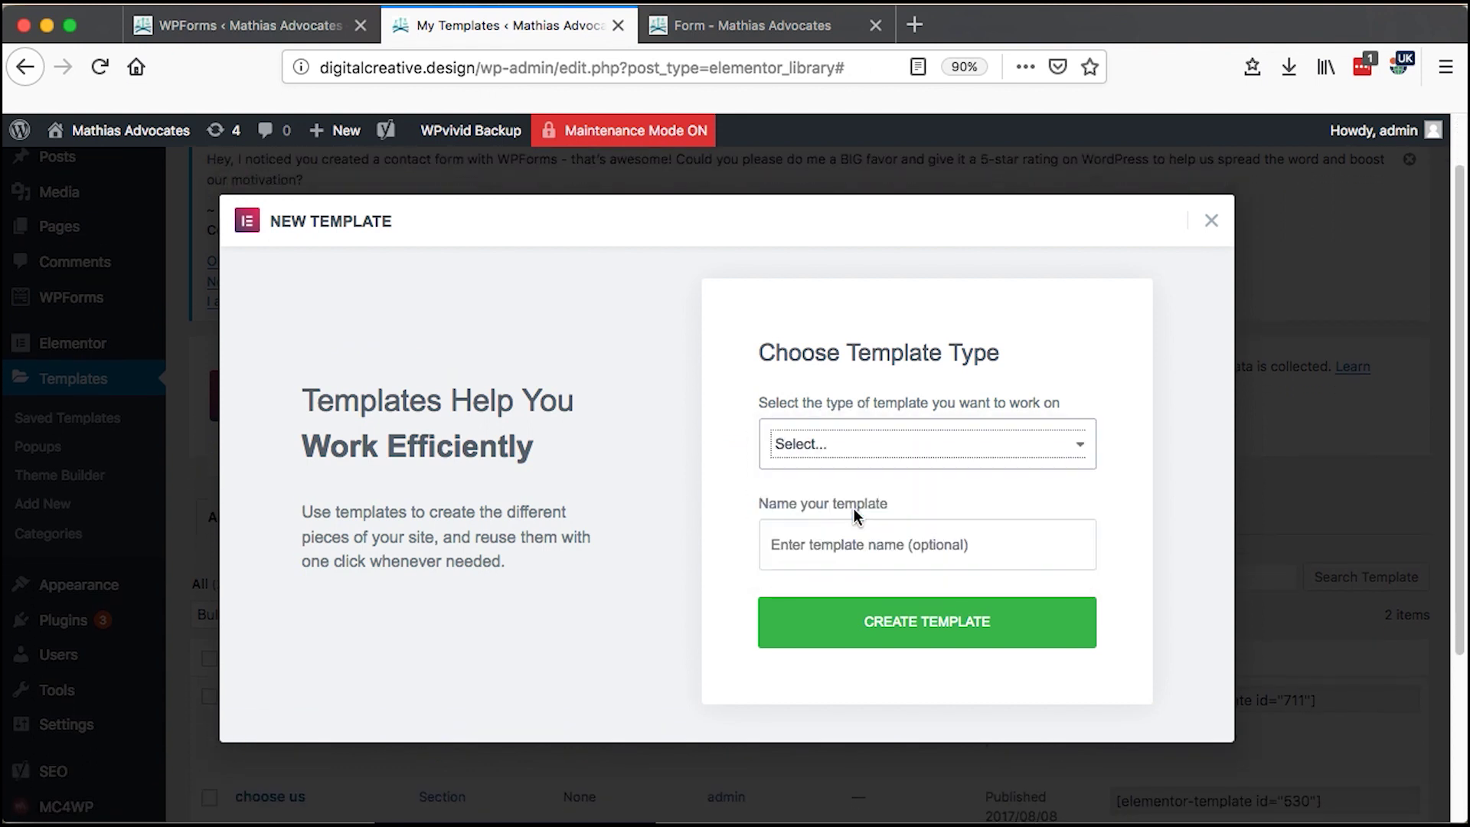
click(895, 548)
text(e)
text(eom)
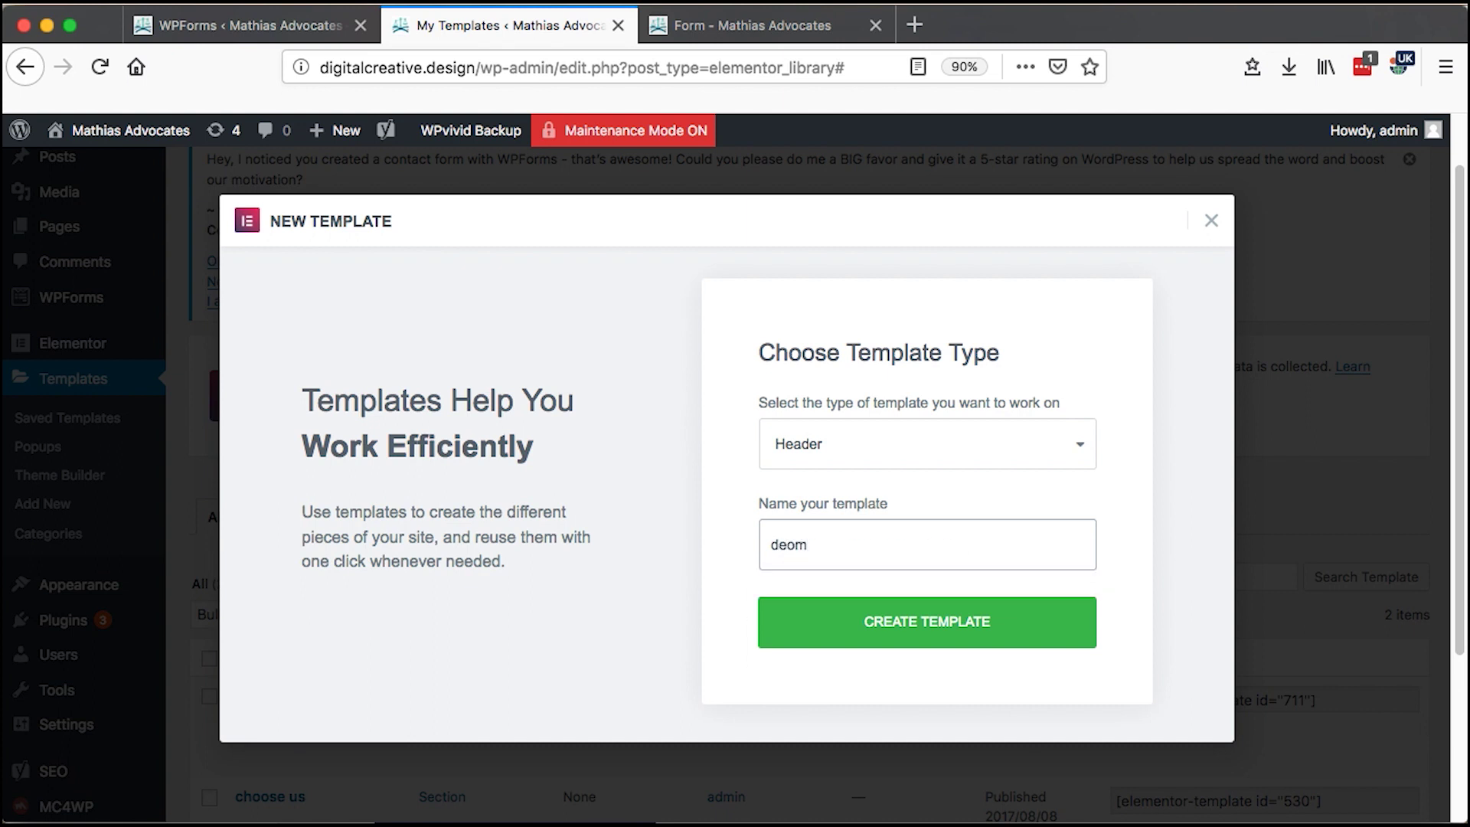
key(BackSpace)
key(BackSpace)
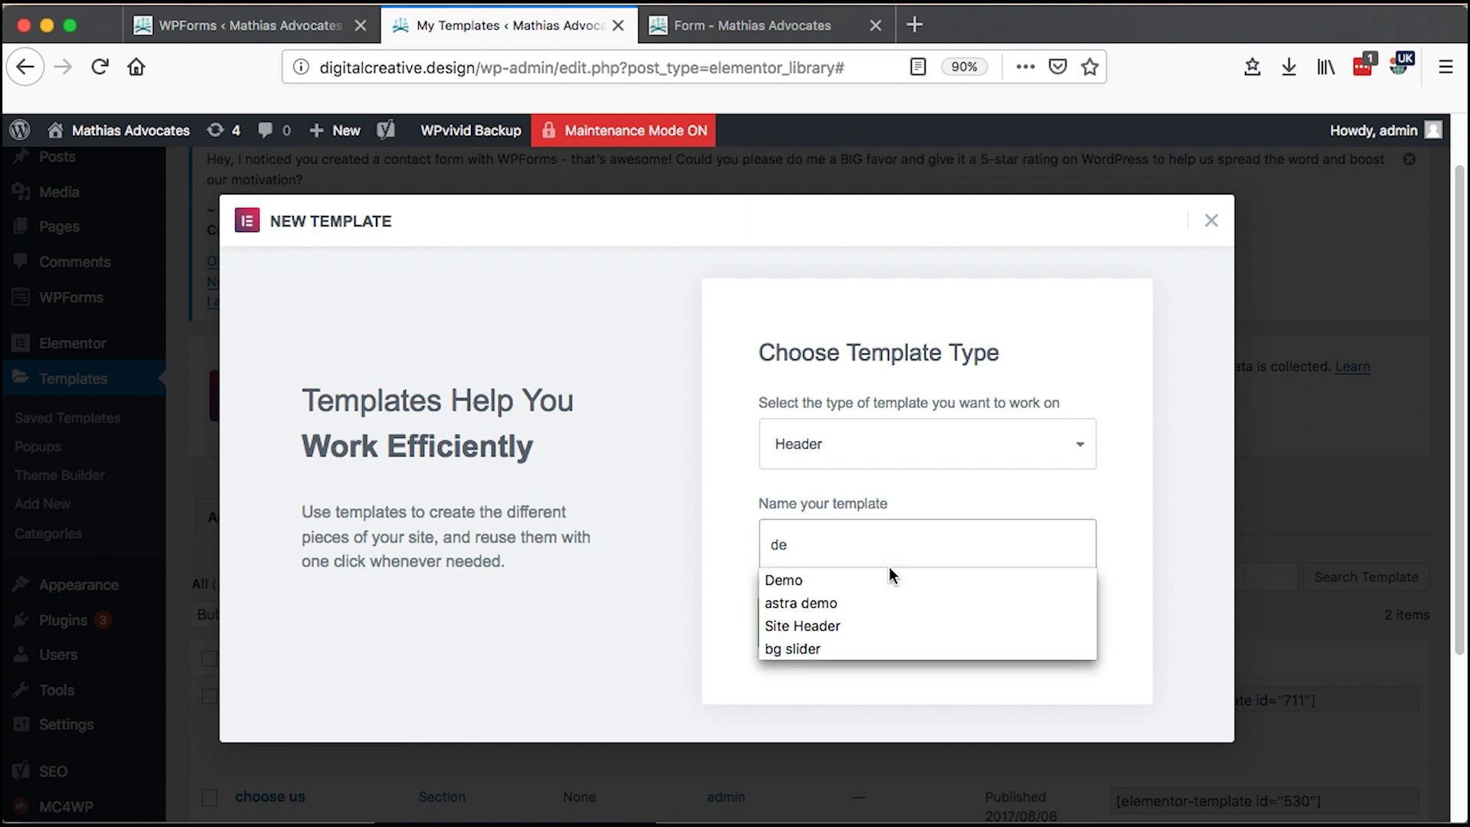
click(871, 580)
click(946, 632)
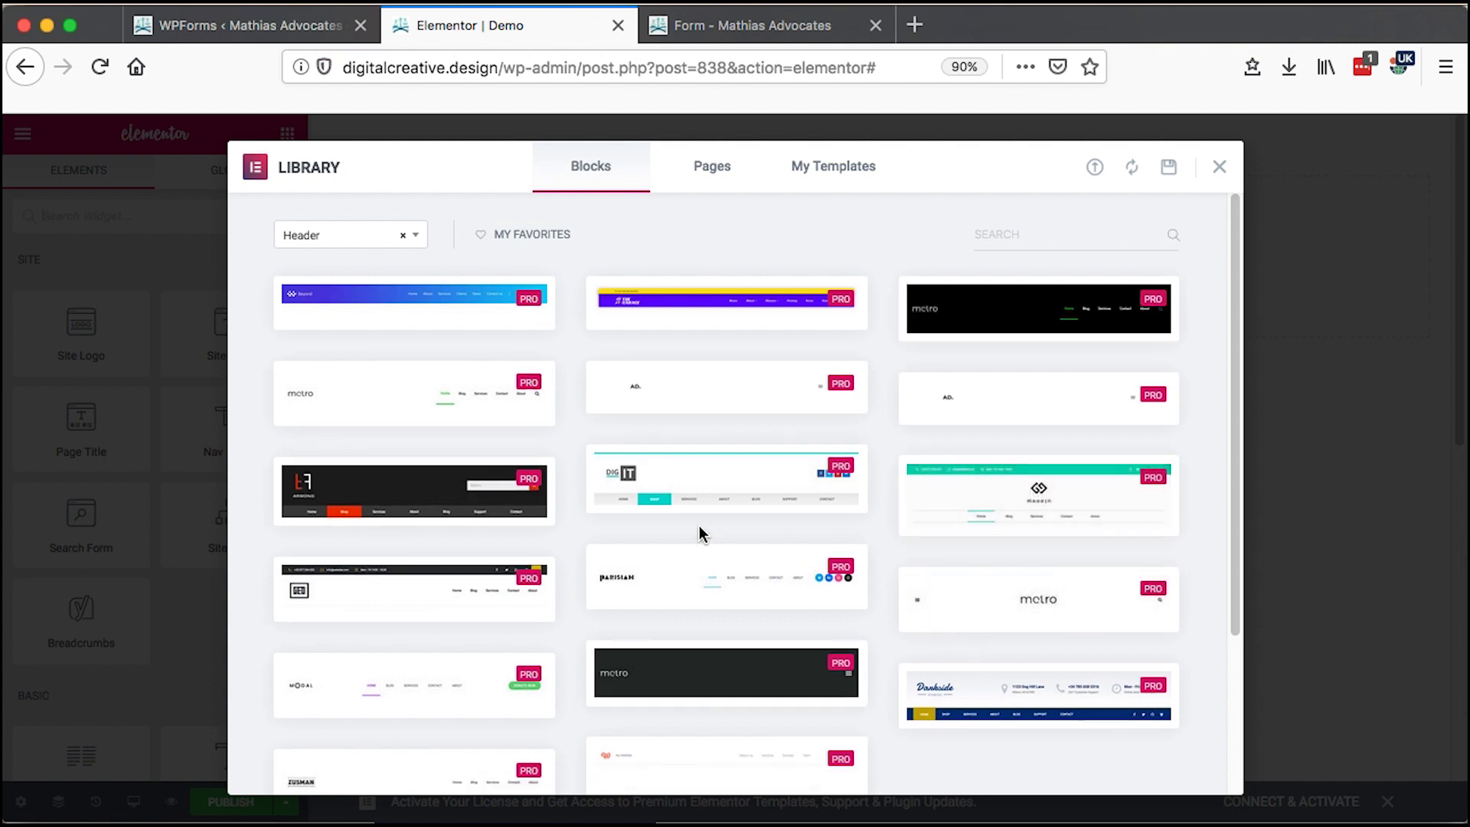
Step: Add a three-column section and resize it to a wide middle column between narrow outer columns
click(1219, 168)
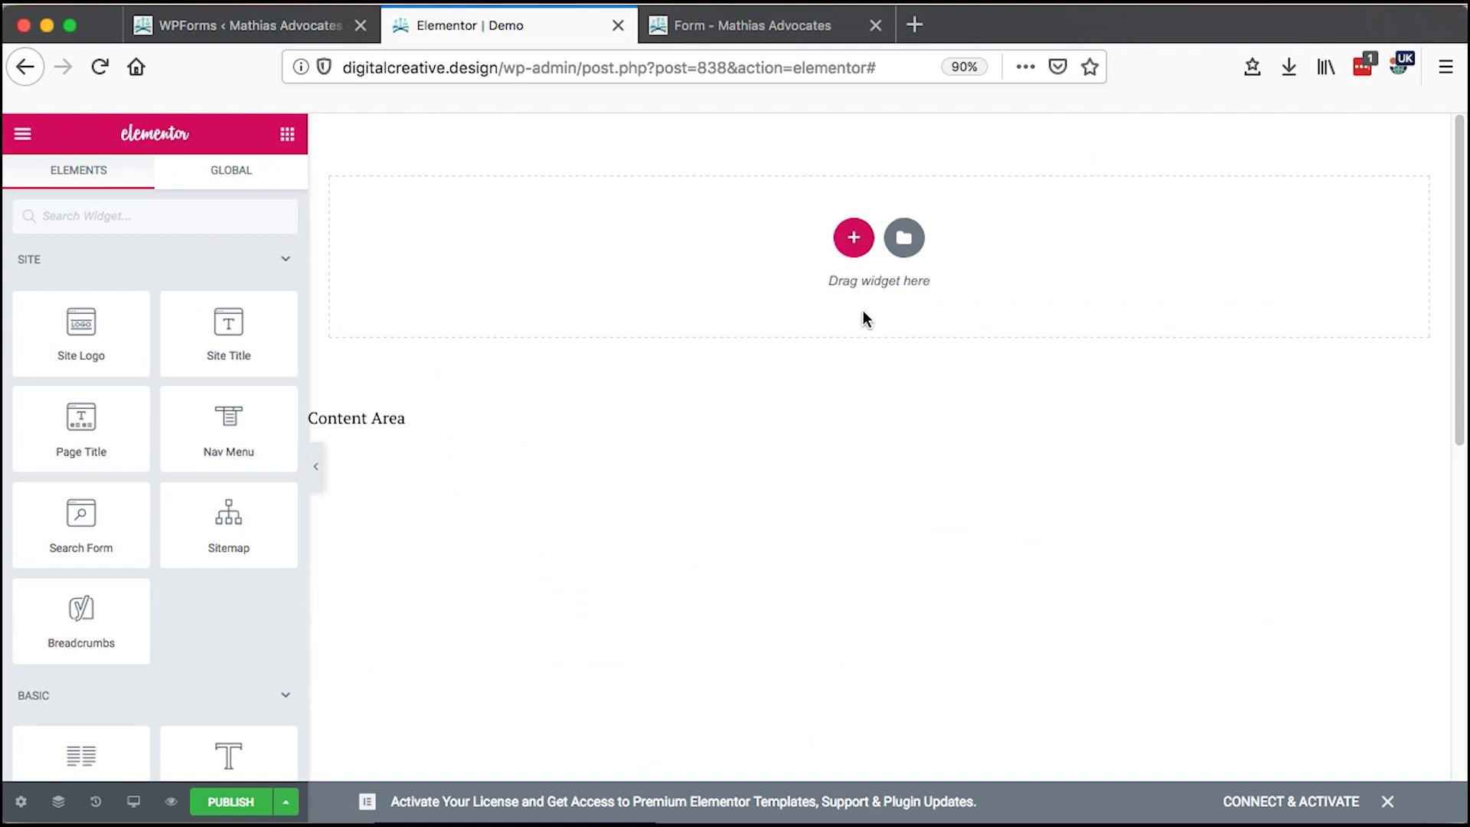
click(854, 237)
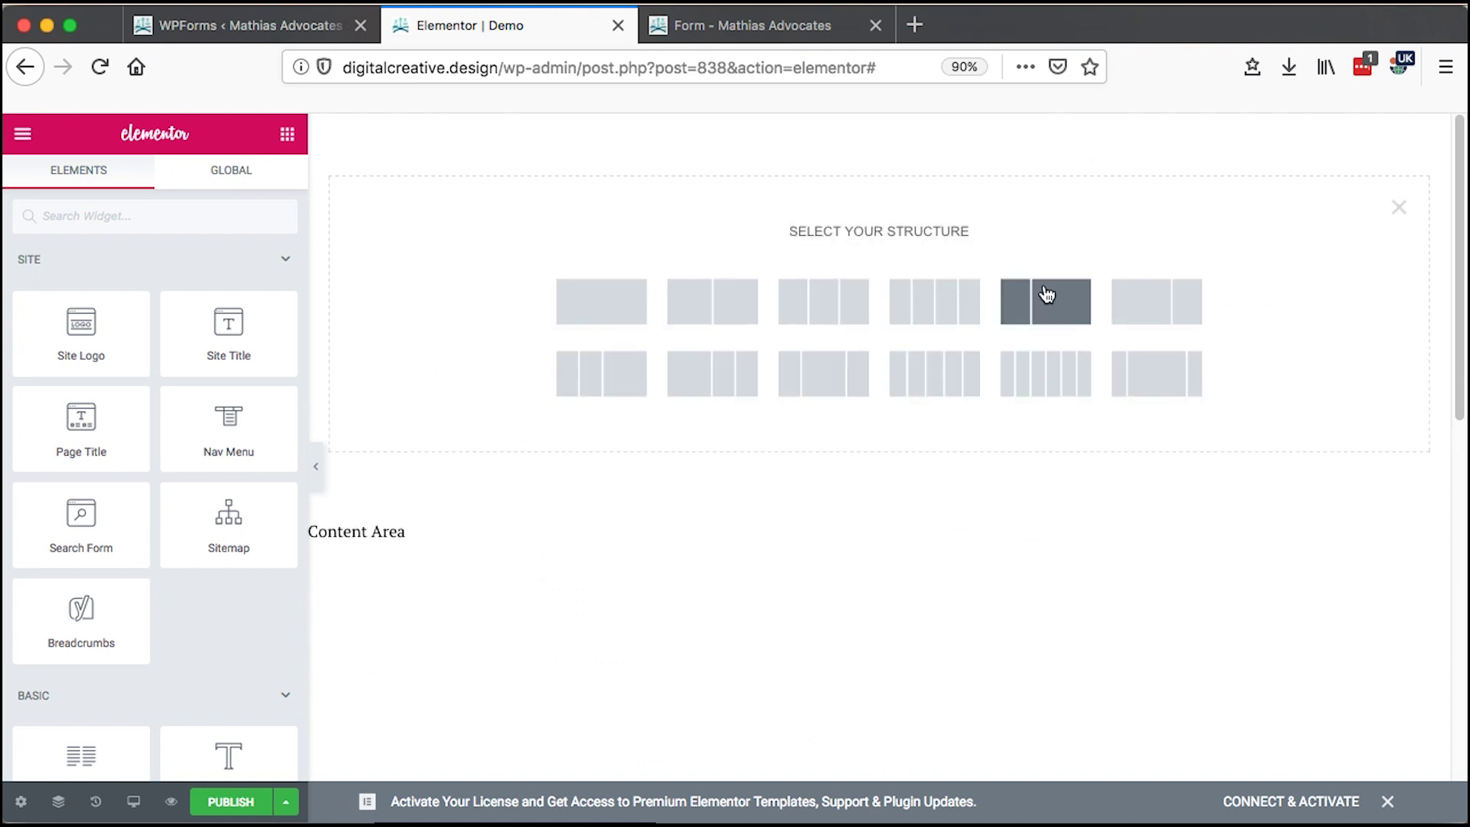
click(840, 314)
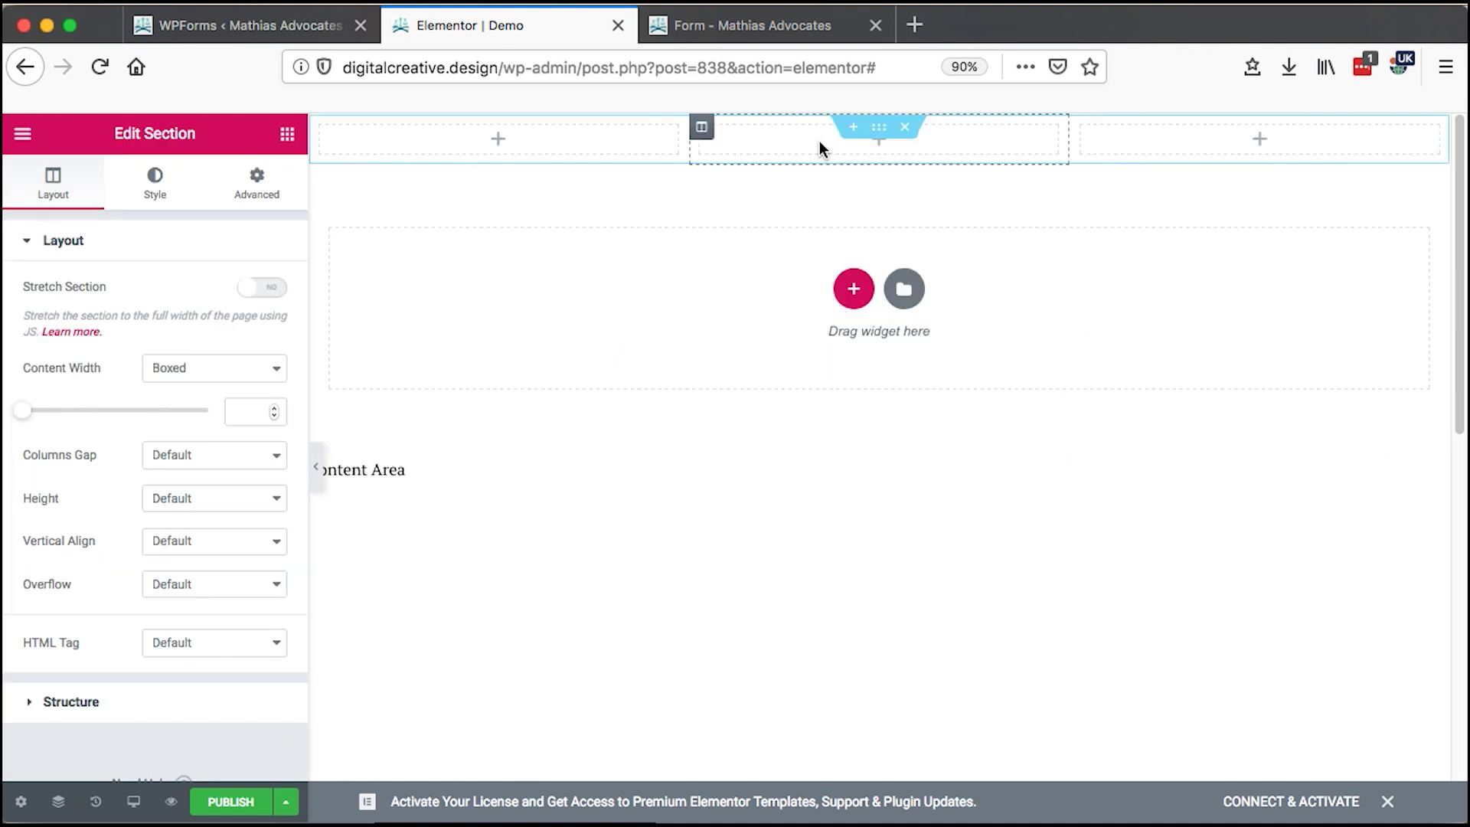
drag(688, 137, 517, 145)
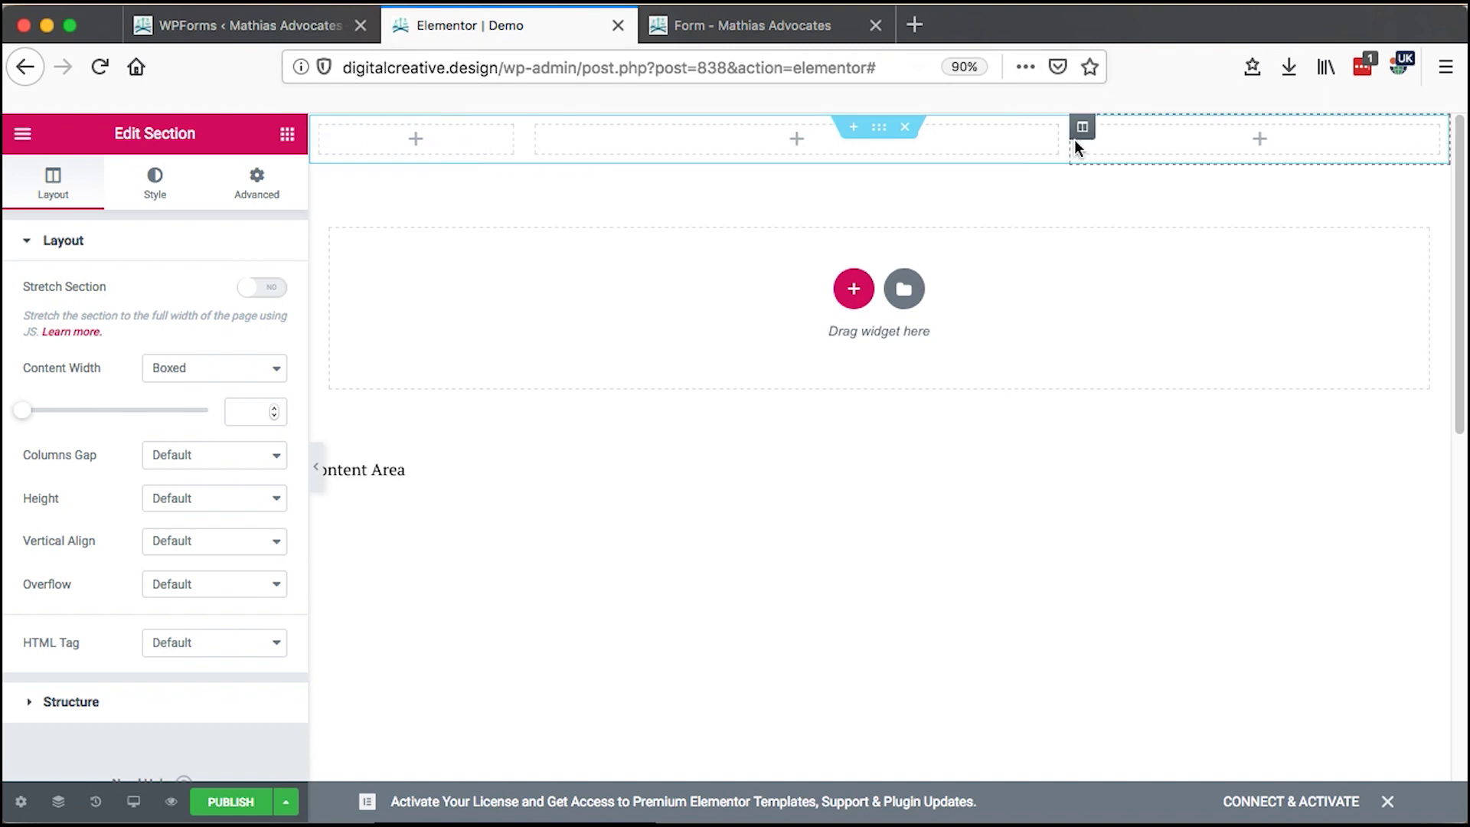
drag(1082, 128, 1222, 132)
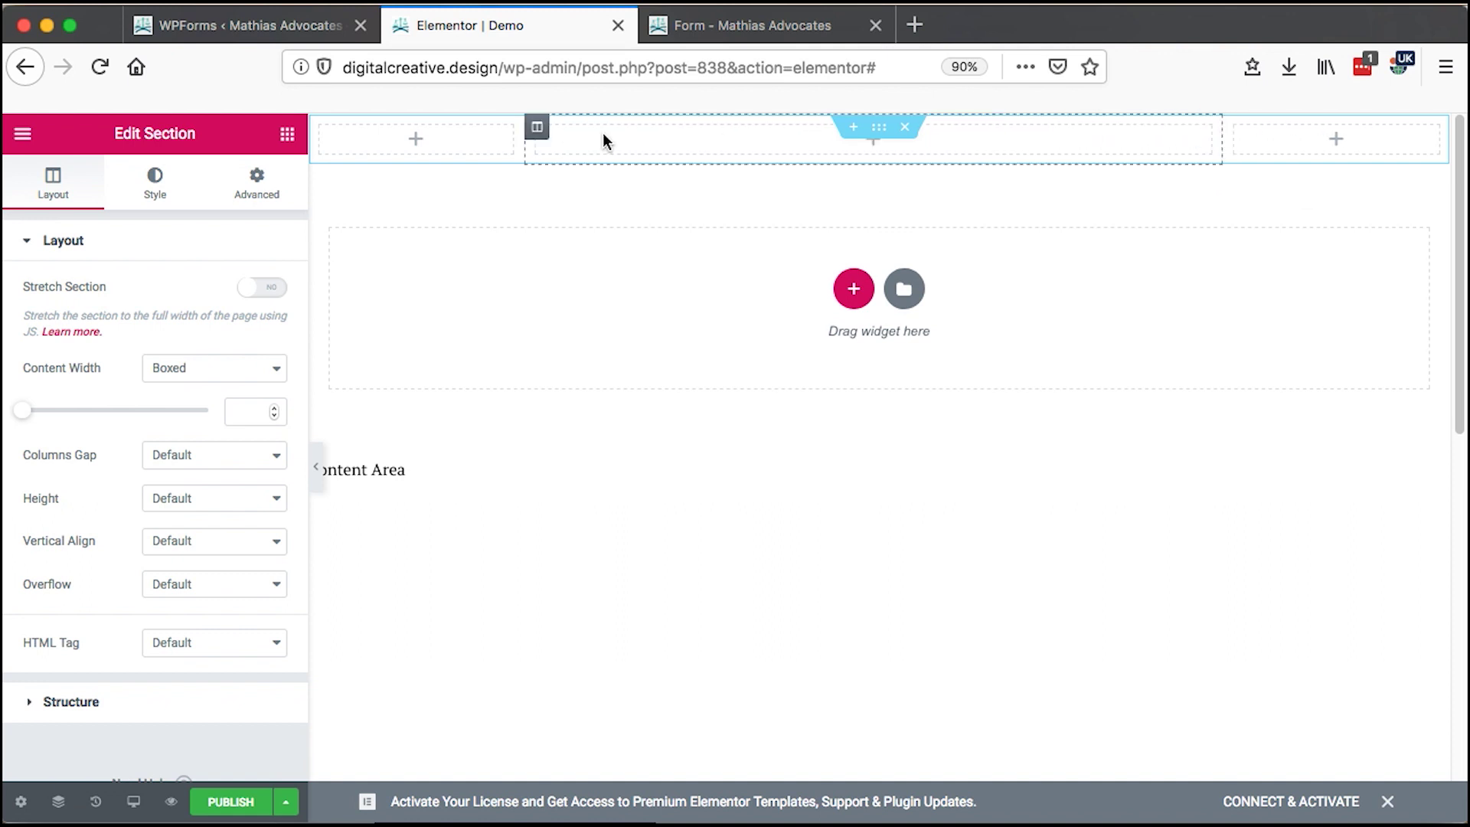
click(412, 140)
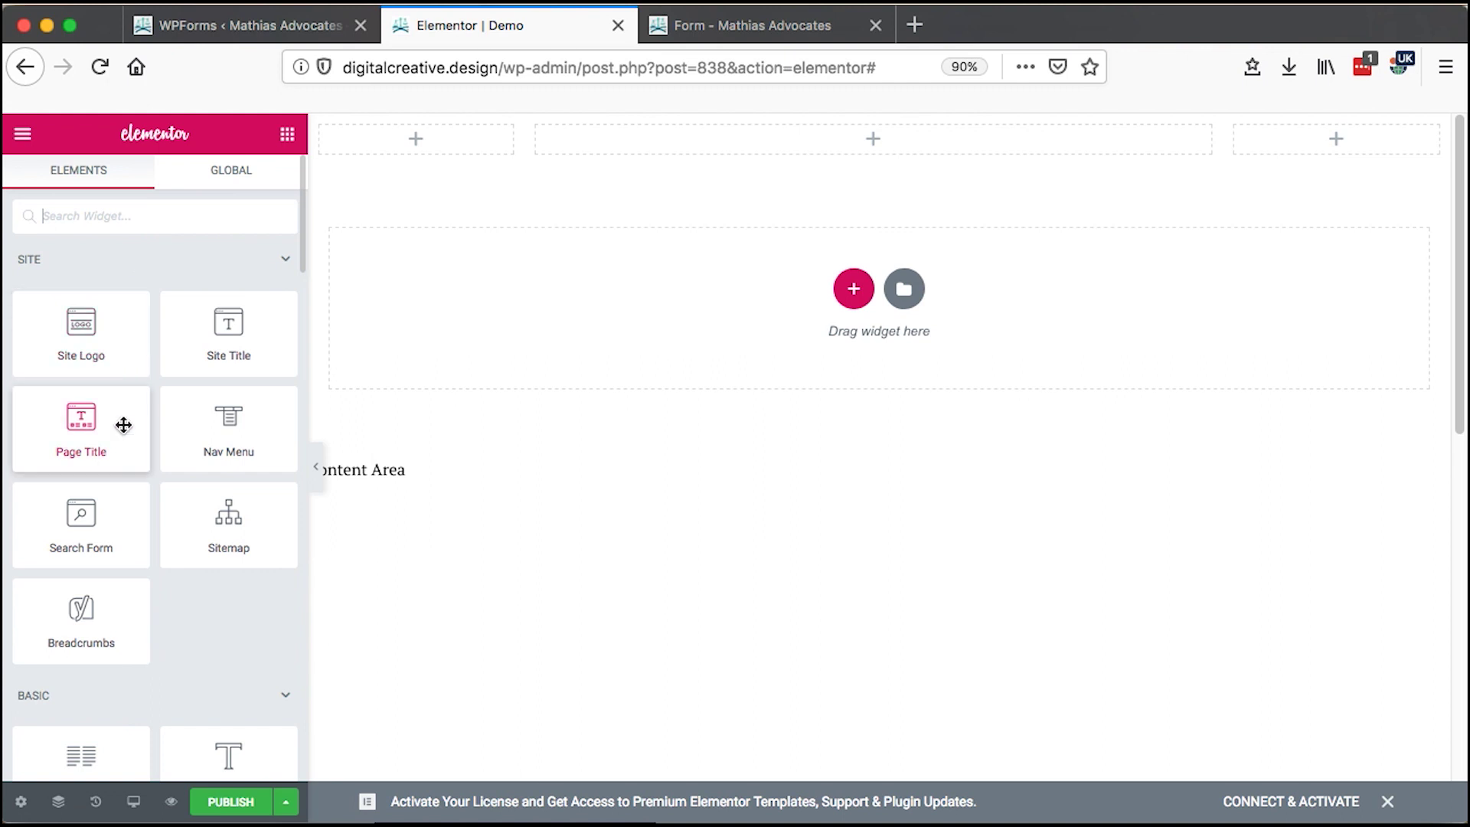
Step: Place an Image widget showing the rocket laptop image in the first column, then narrow that column
text(imag)
drag(77, 306, 403, 148)
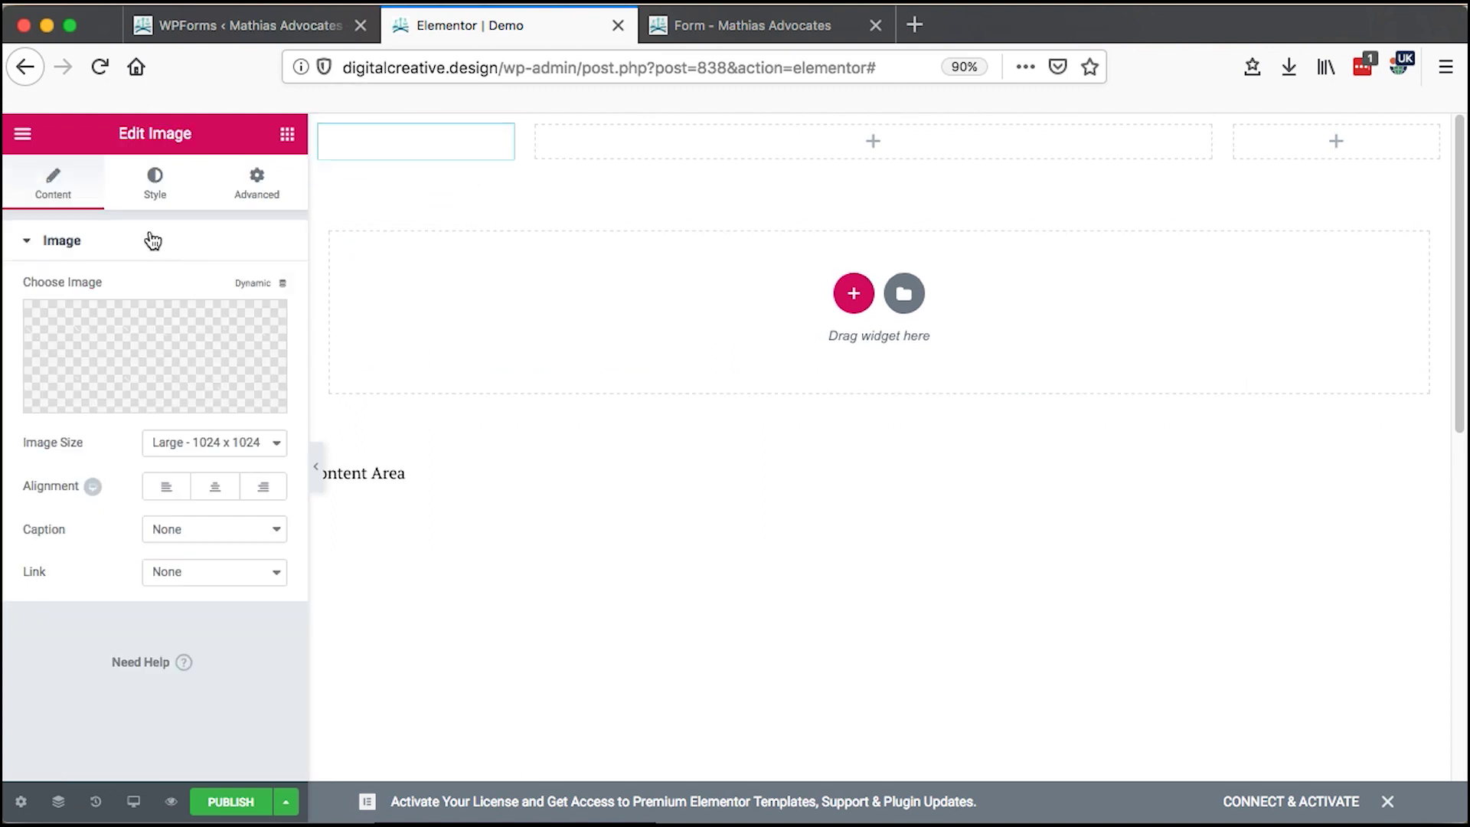
click(153, 360)
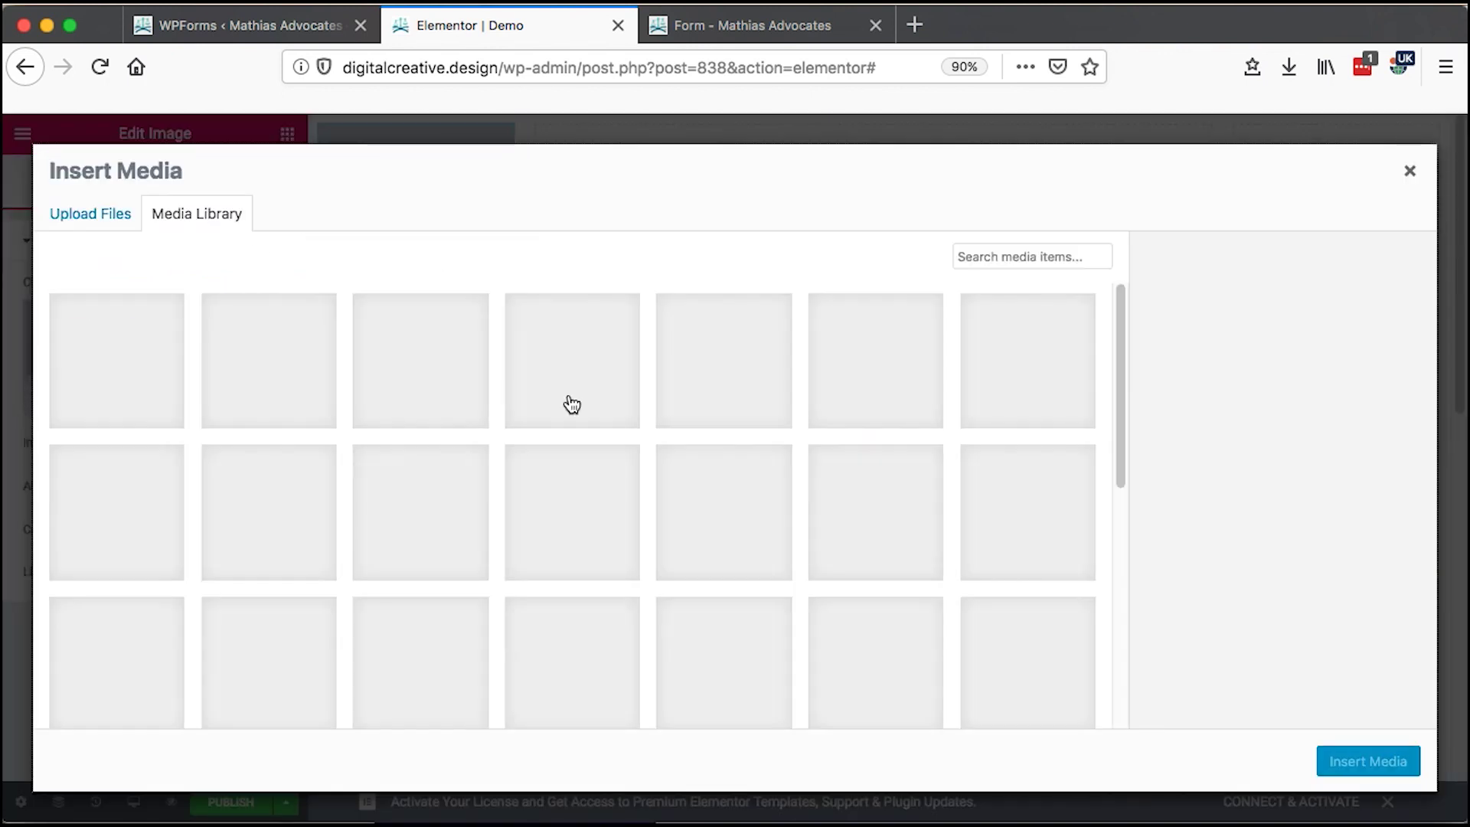
click(876, 511)
click(1369, 760)
drag(523, 224, 417, 210)
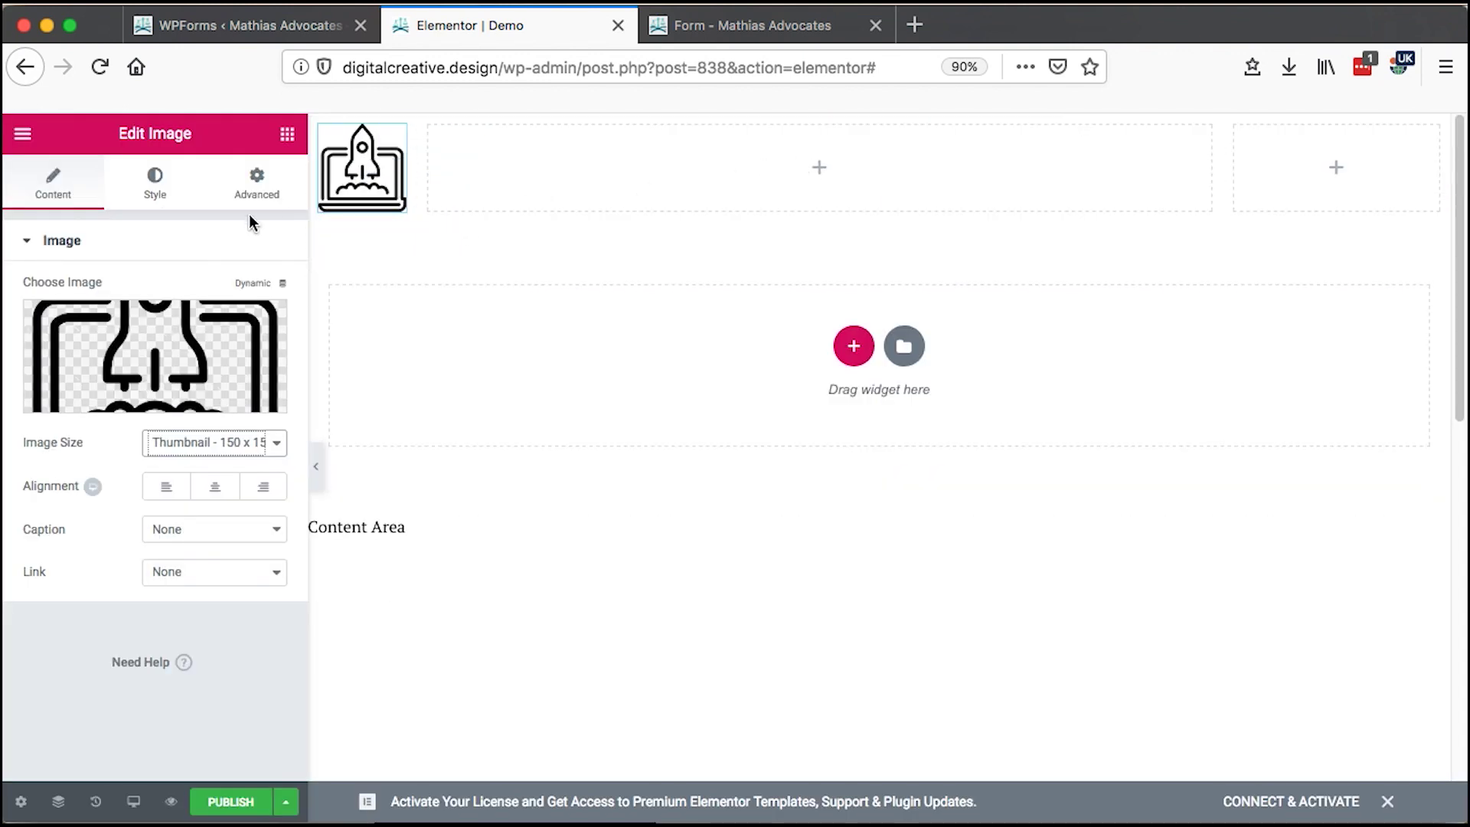
click(287, 136)
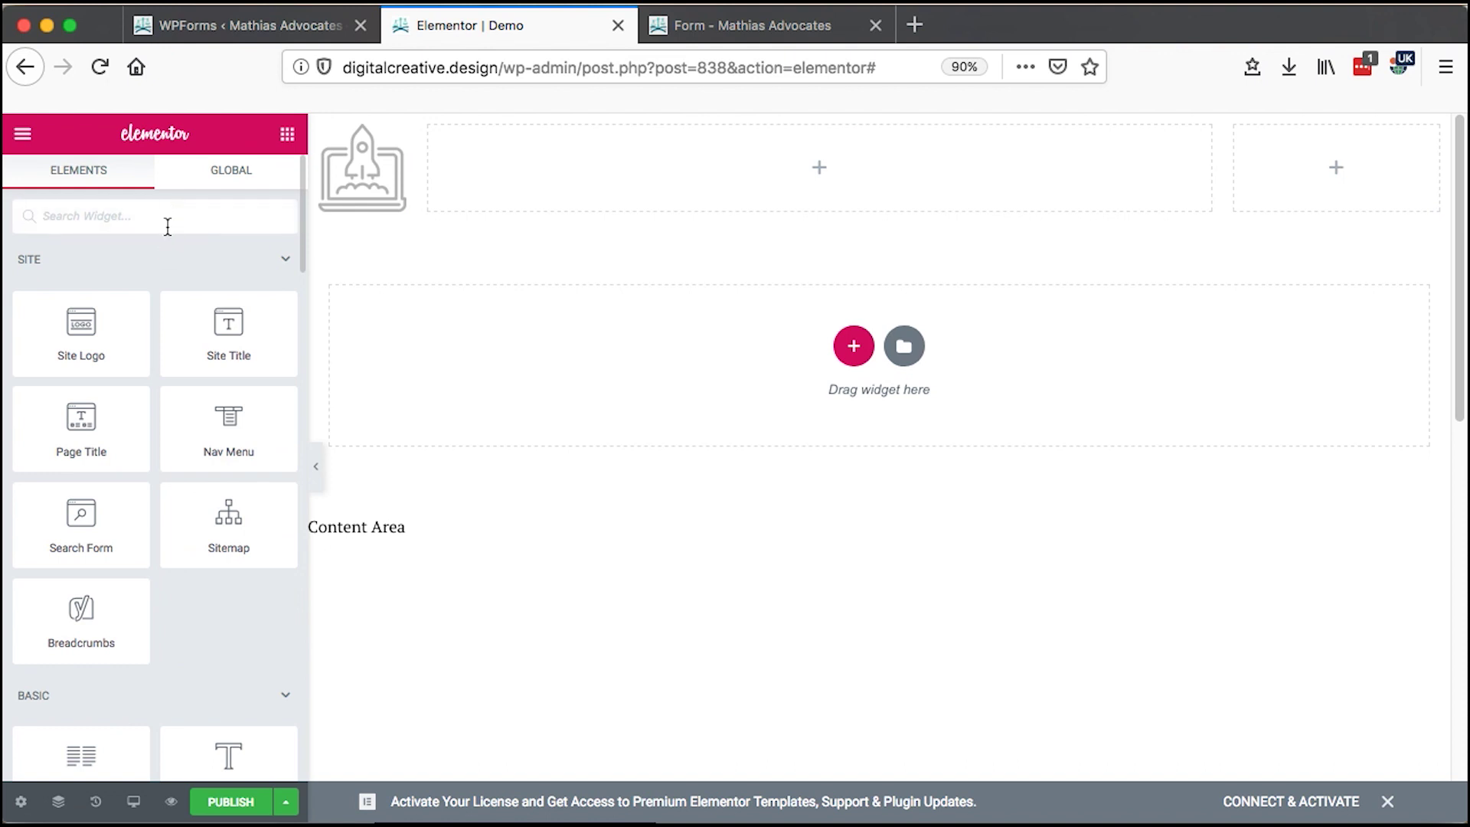
Step: Add a Nav Menu widget to the middle column and set its menu to Primary Menu
drag(219, 438, 801, 164)
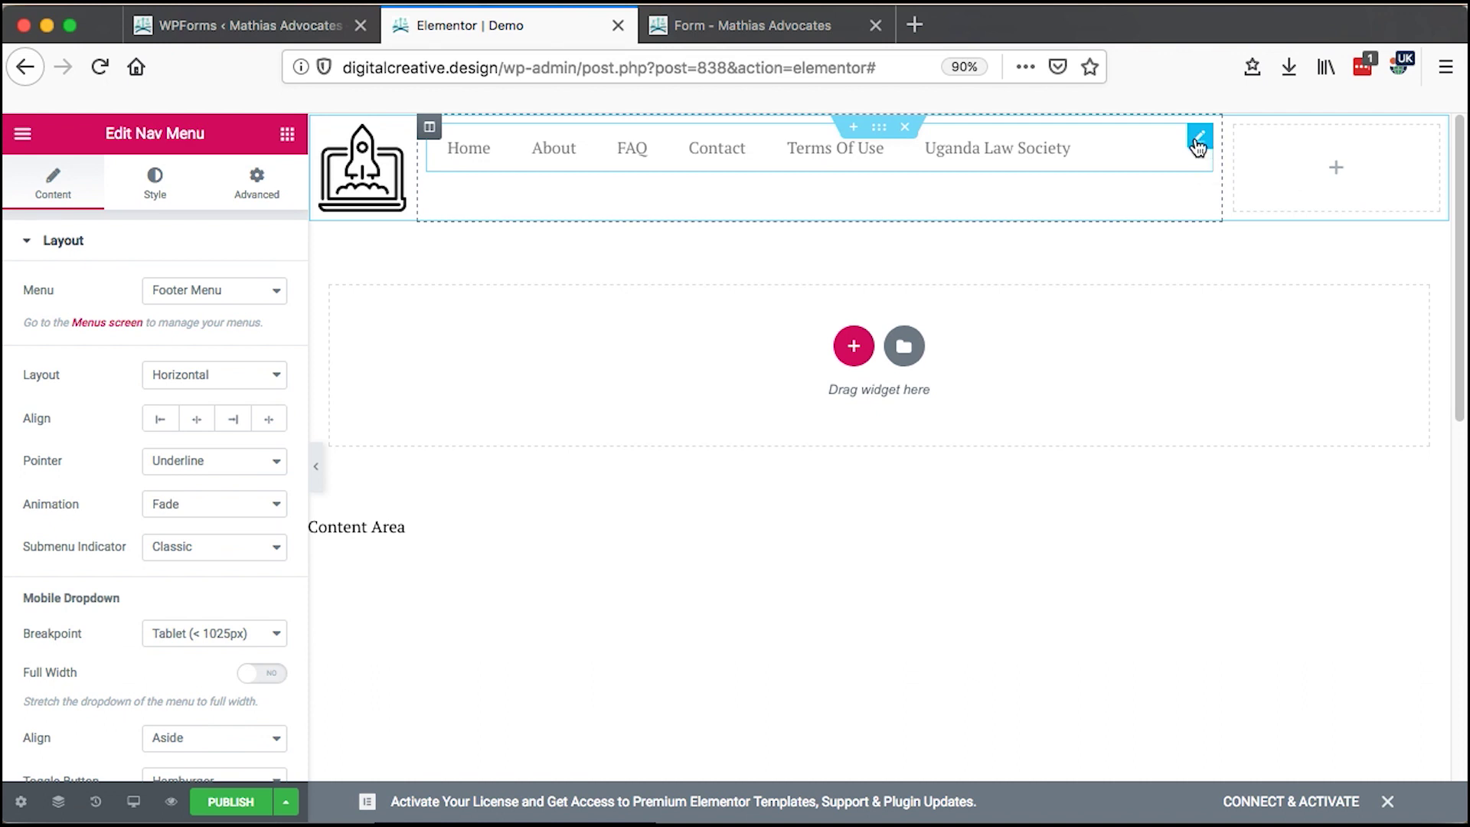
click(1201, 138)
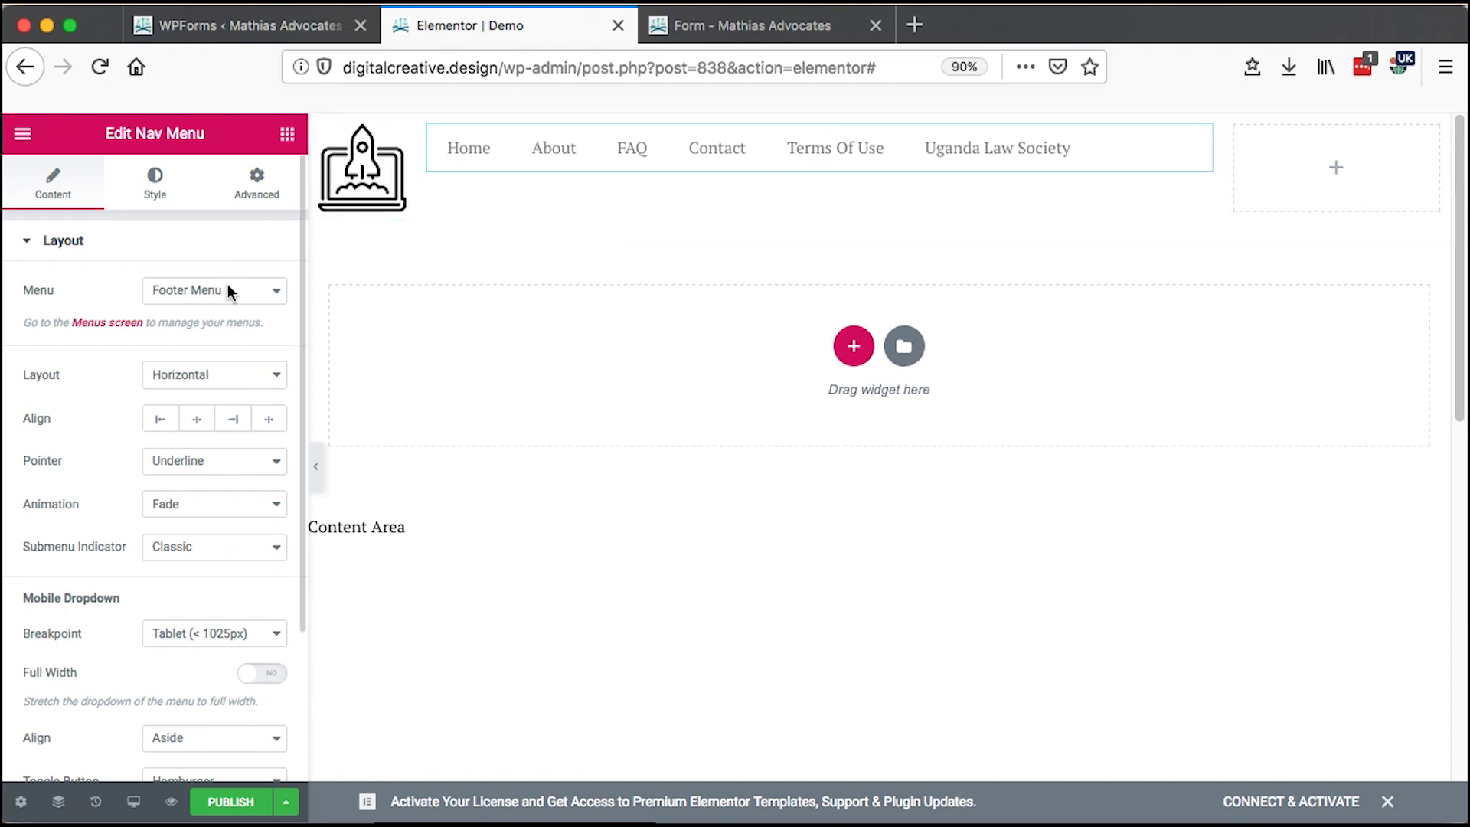
scroll(241, 563, down, 3)
scroll(241, 563, up, 3)
click(234, 291)
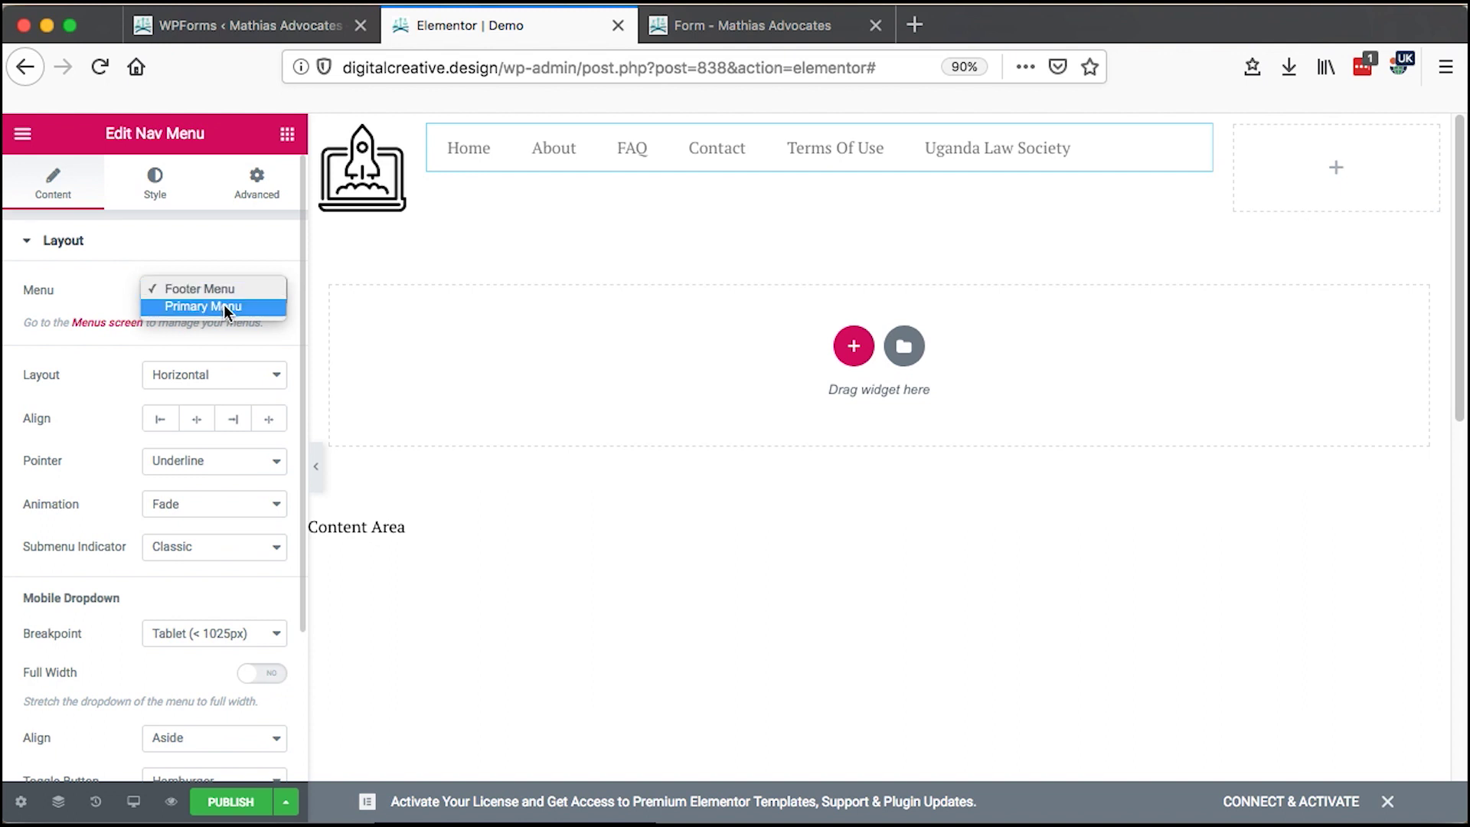
click(224, 305)
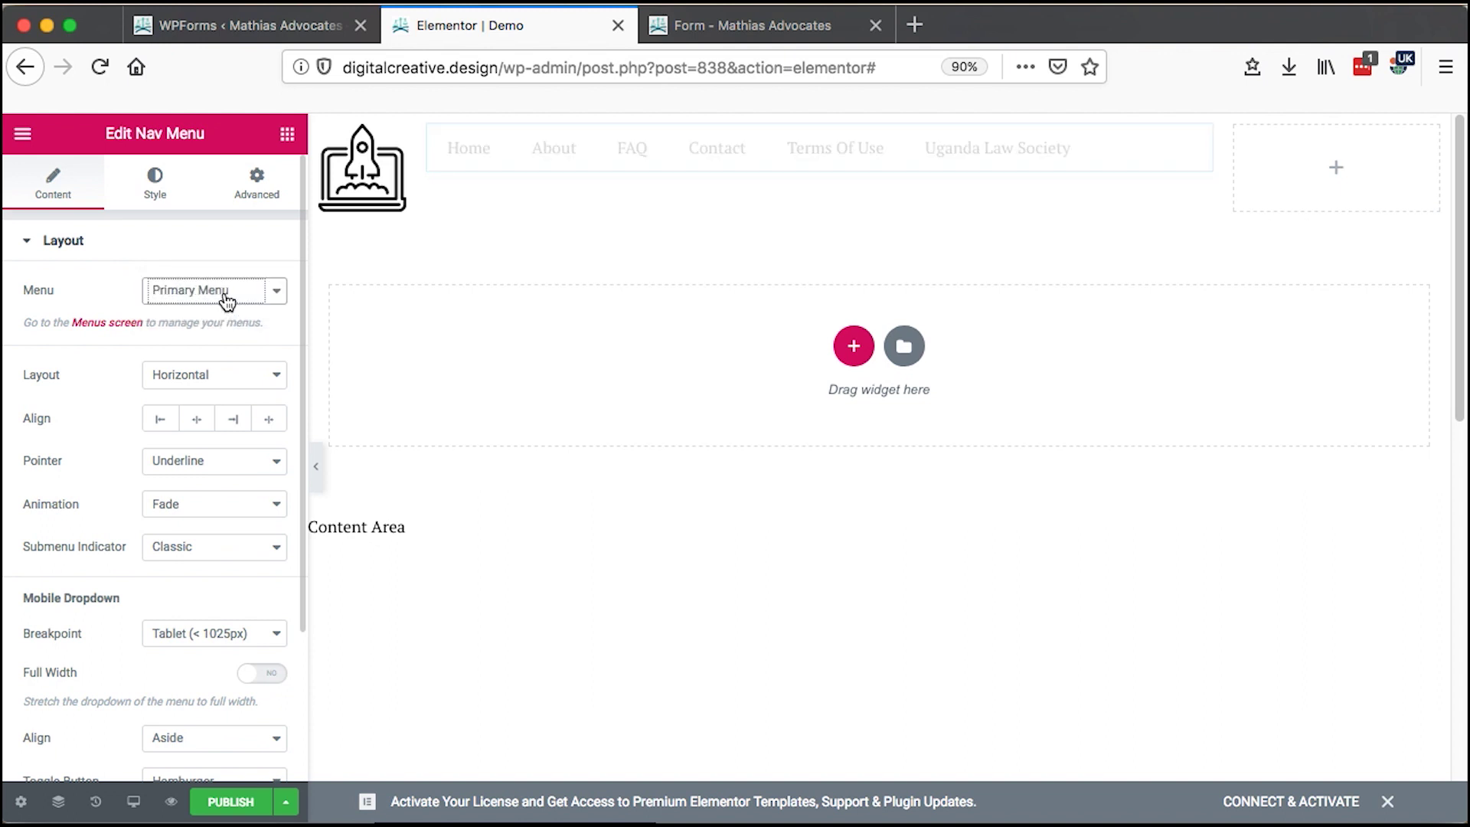
click(274, 289)
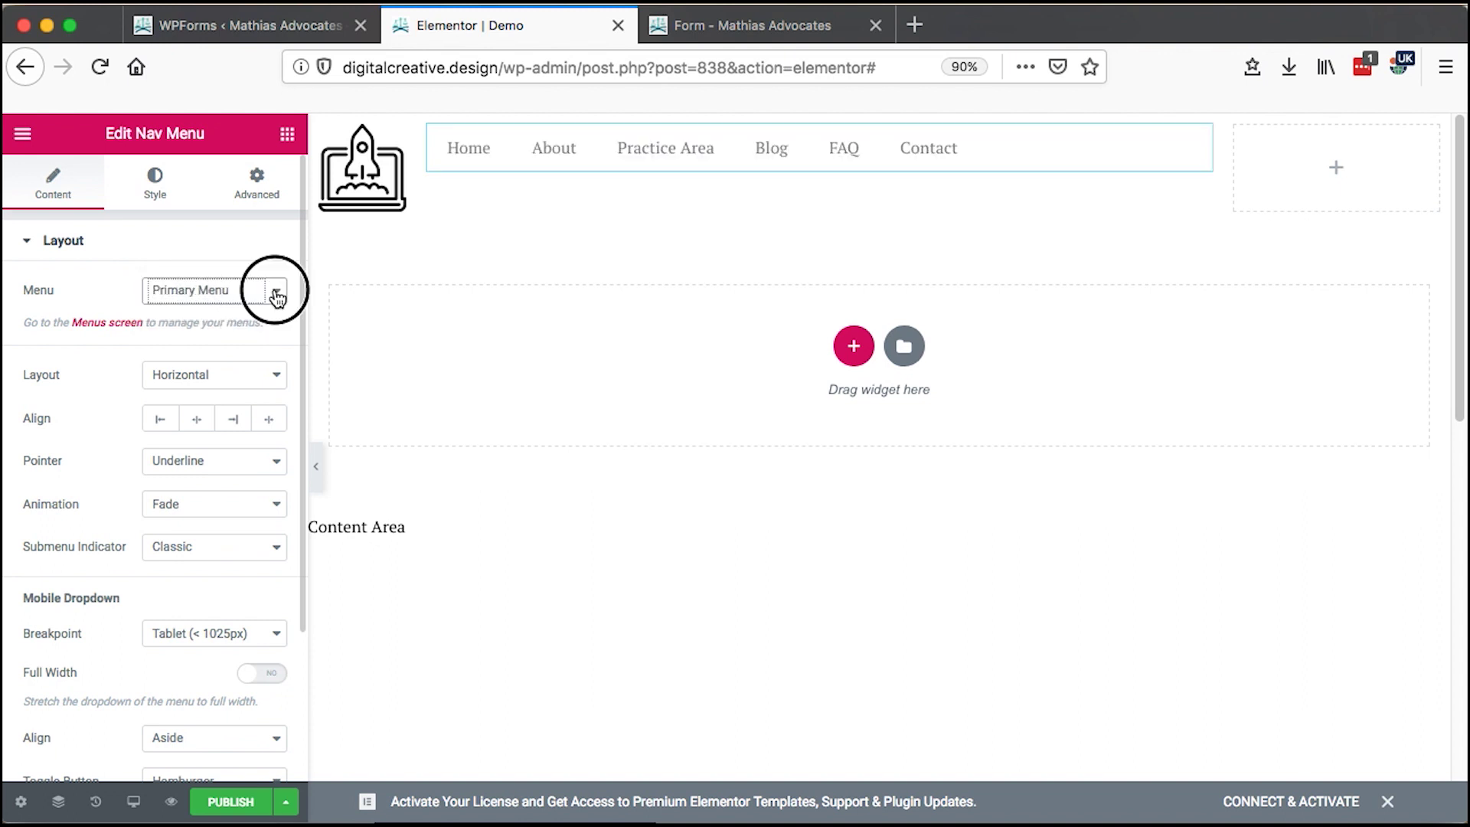
click(108, 282)
click(289, 26)
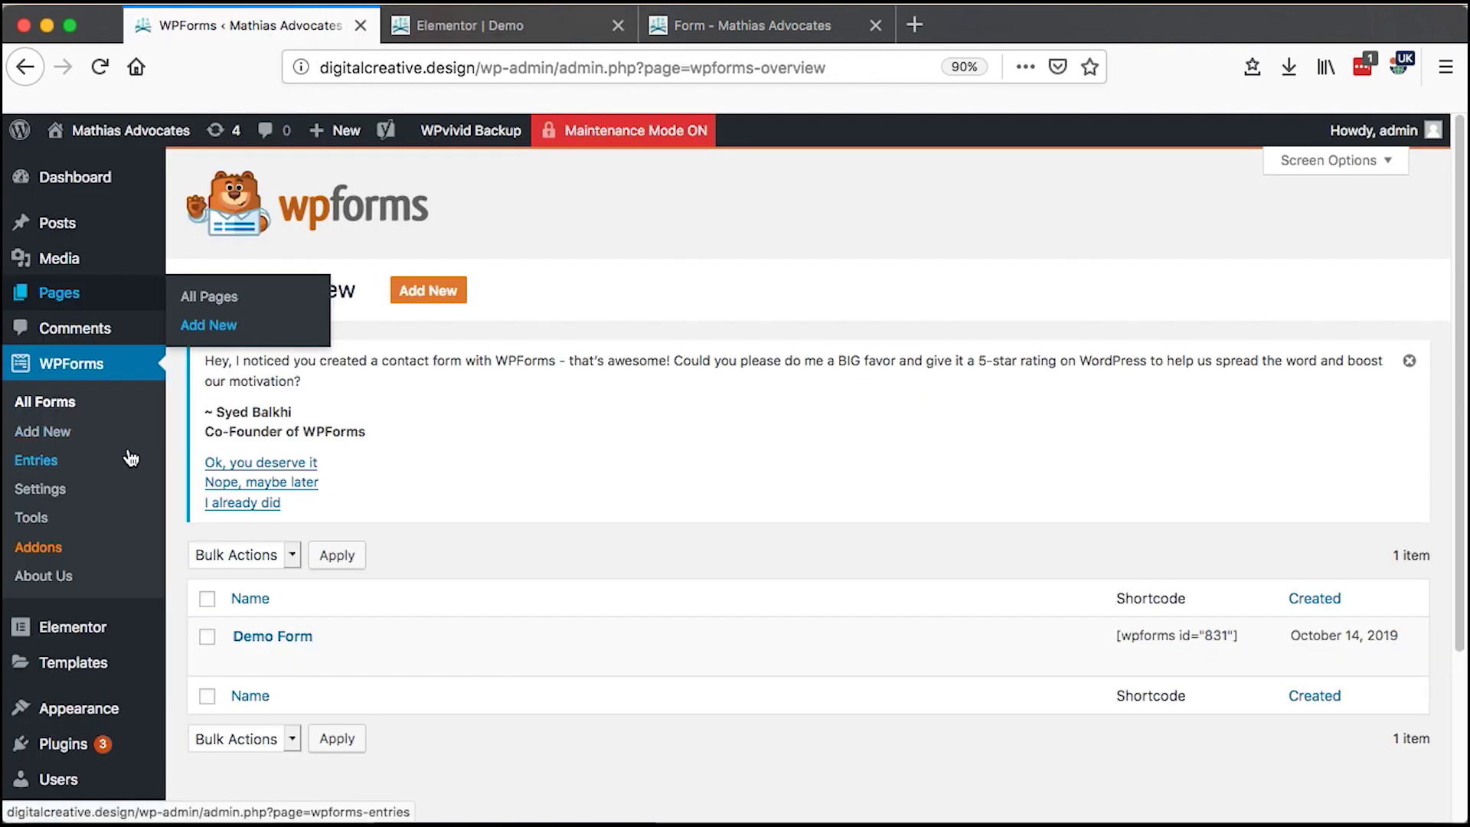
Step: On the Appearance > Menus page, load Primary Menu and look over its structure
mouse_move(23, 704)
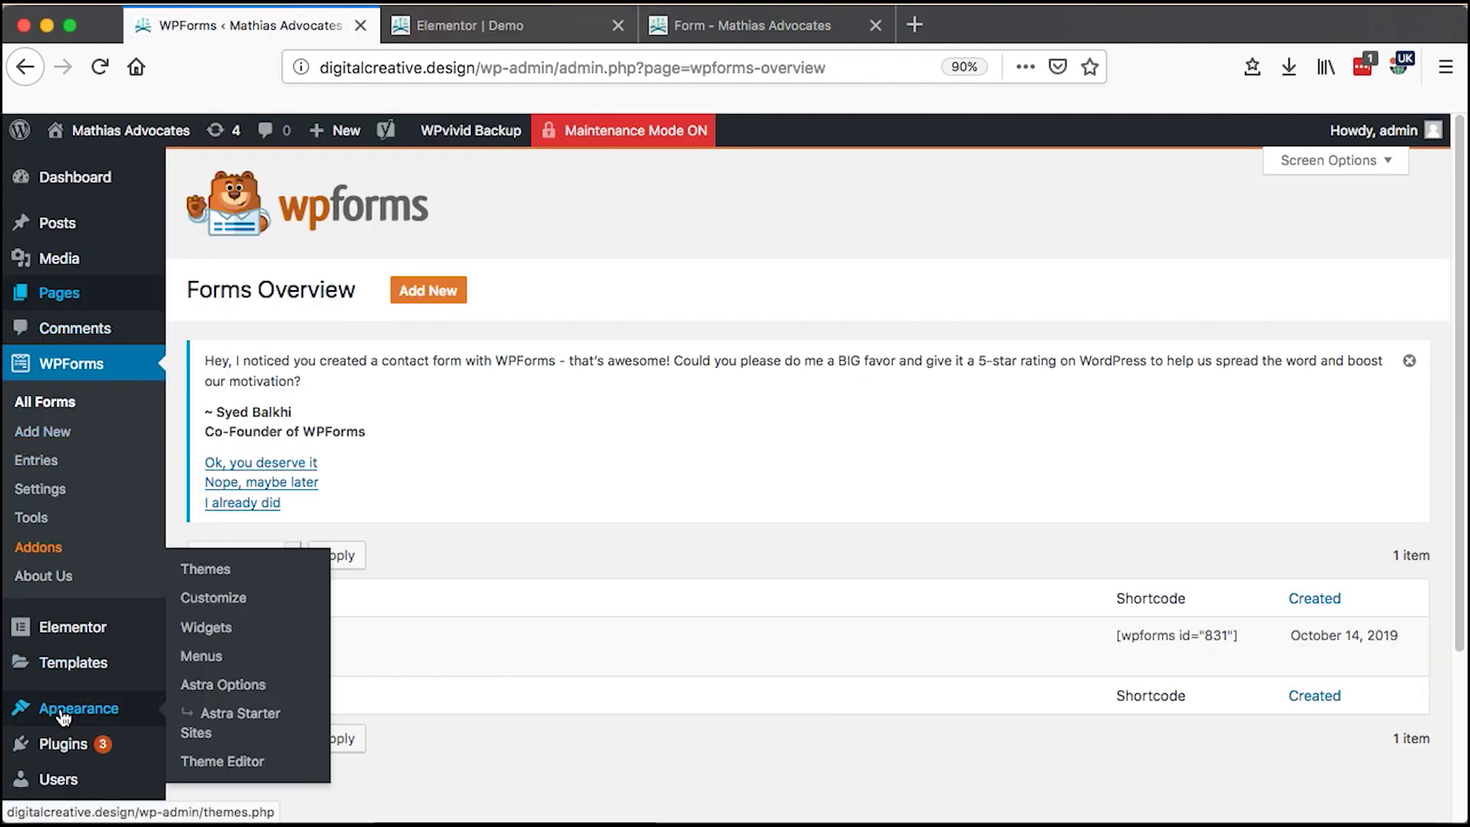
click(197, 660)
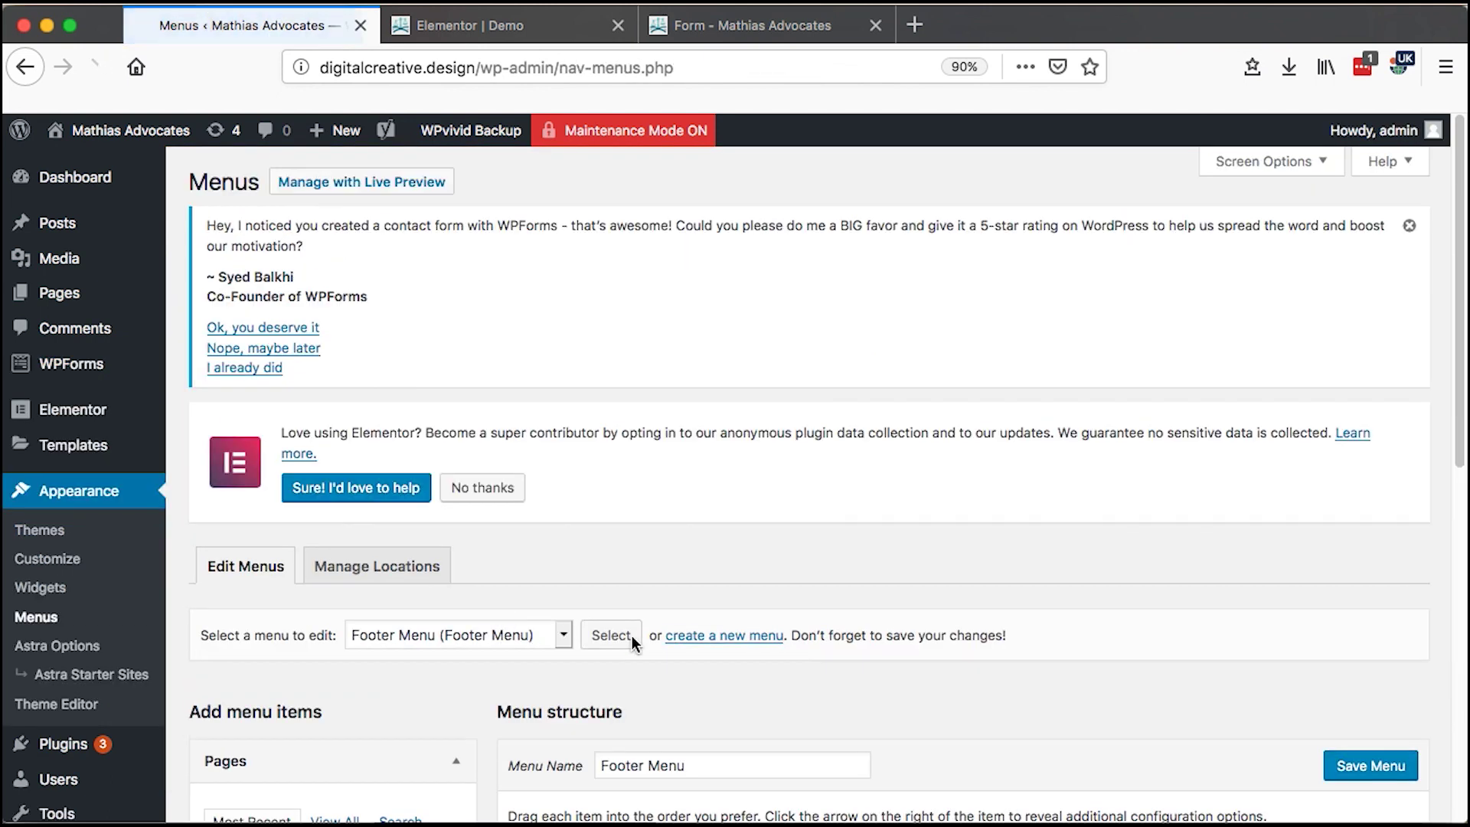
scroll(631, 636, down, 5)
scroll(650, 653, down, 3)
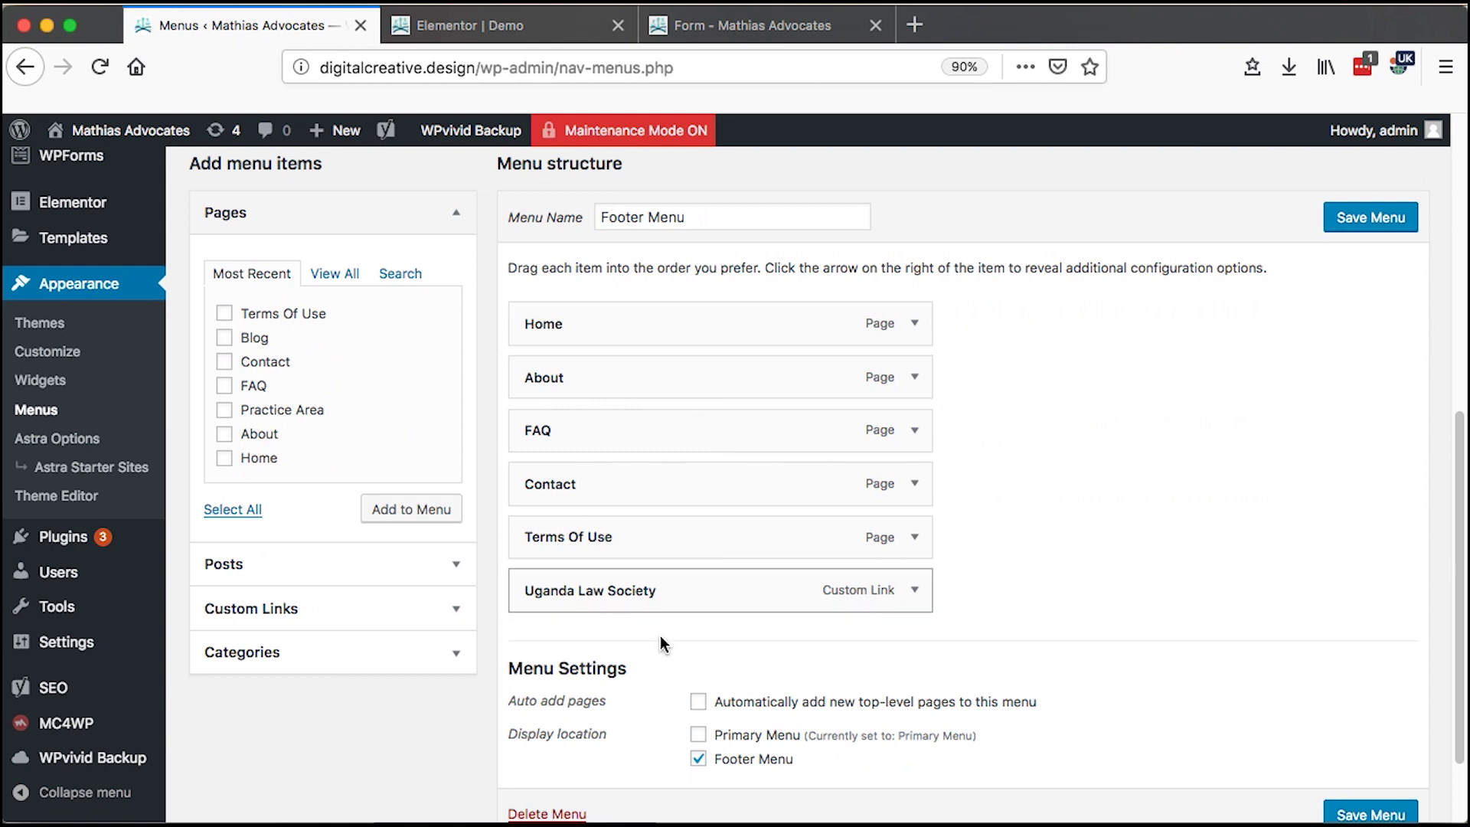
scroll(594, 697, up, 3)
click(498, 258)
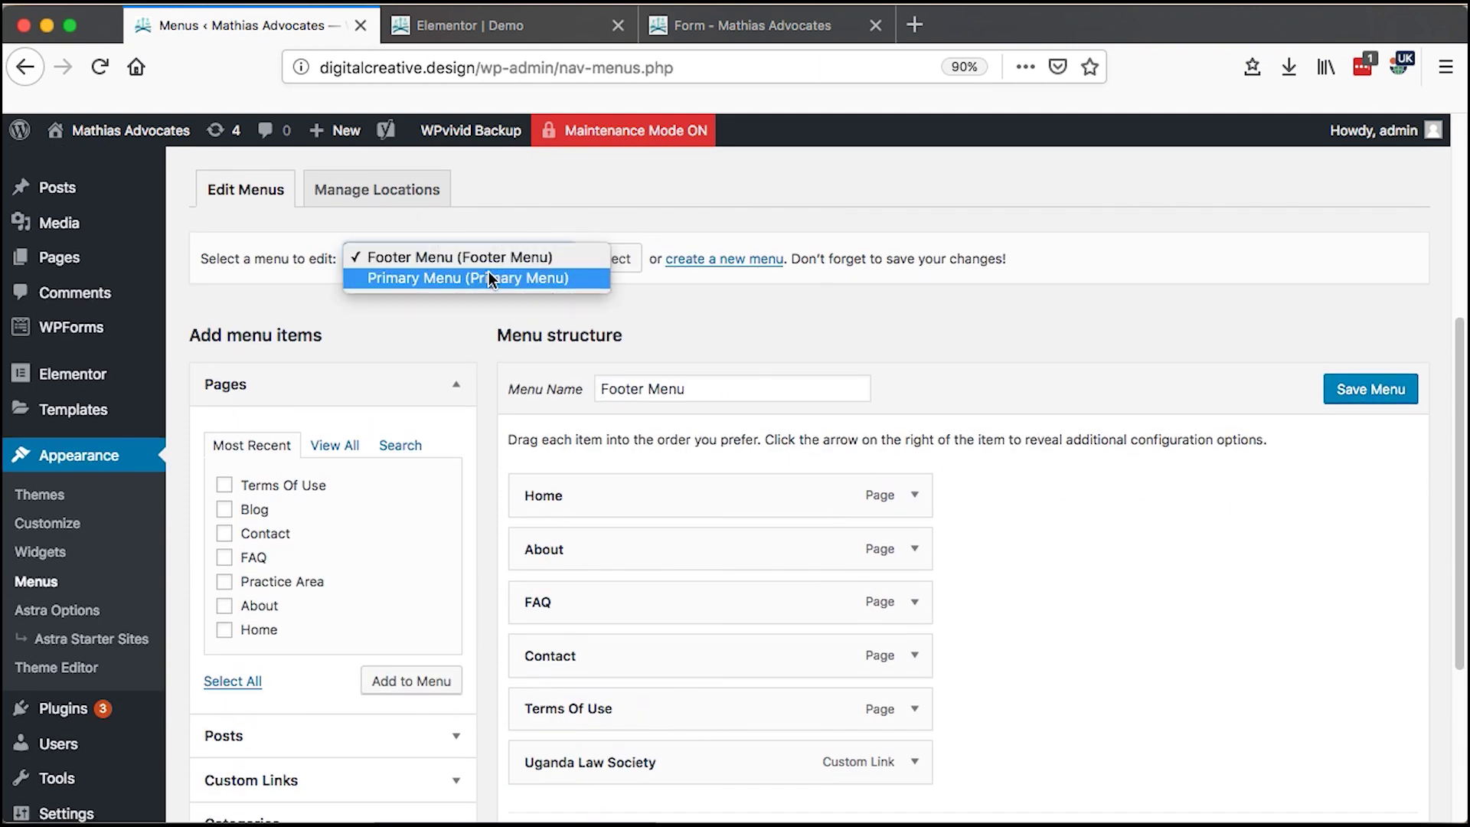
click(490, 277)
click(600, 262)
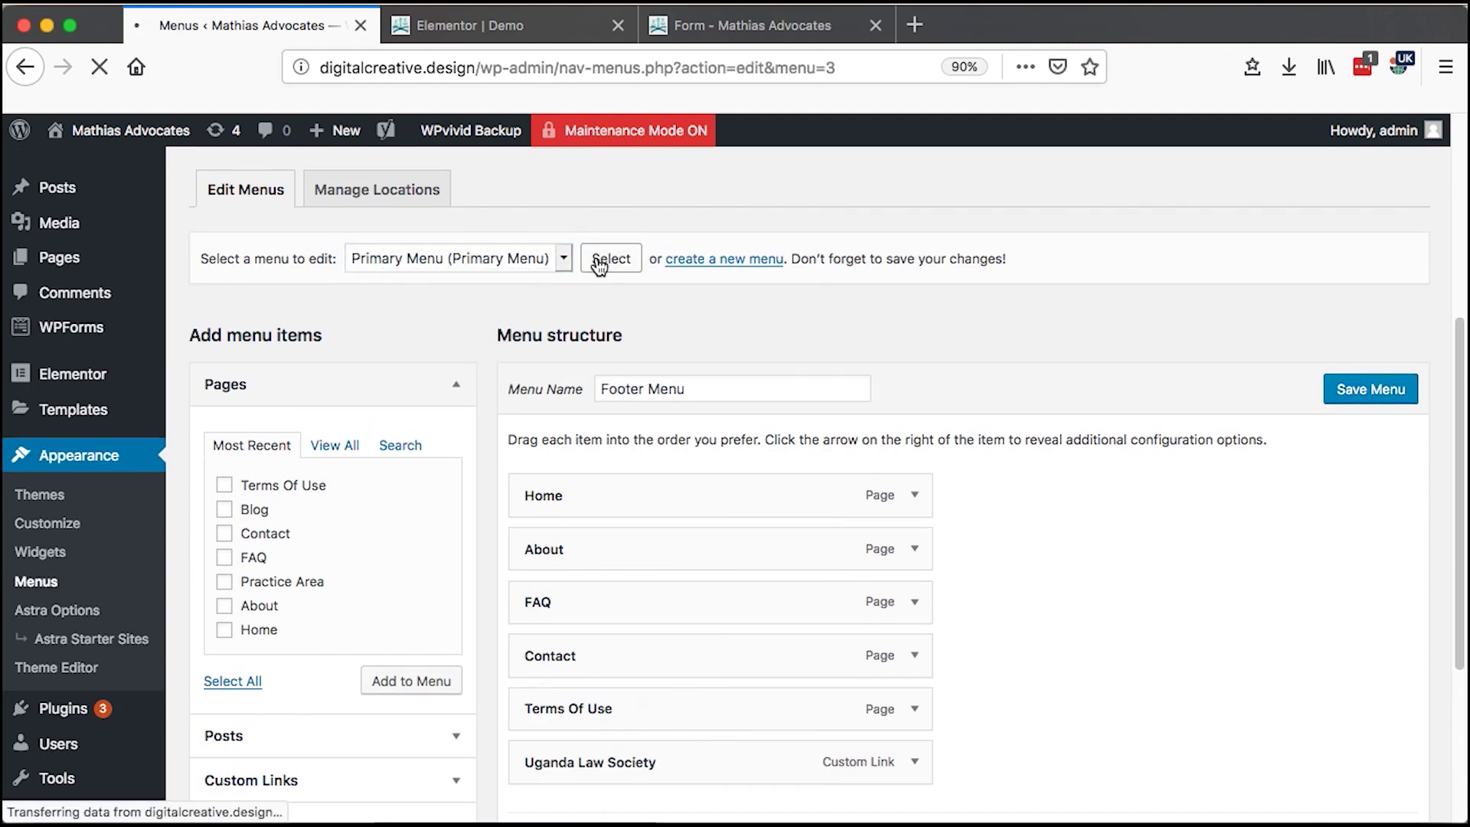
scroll(691, 461, down, 3)
scroll(690, 461, down, 3)
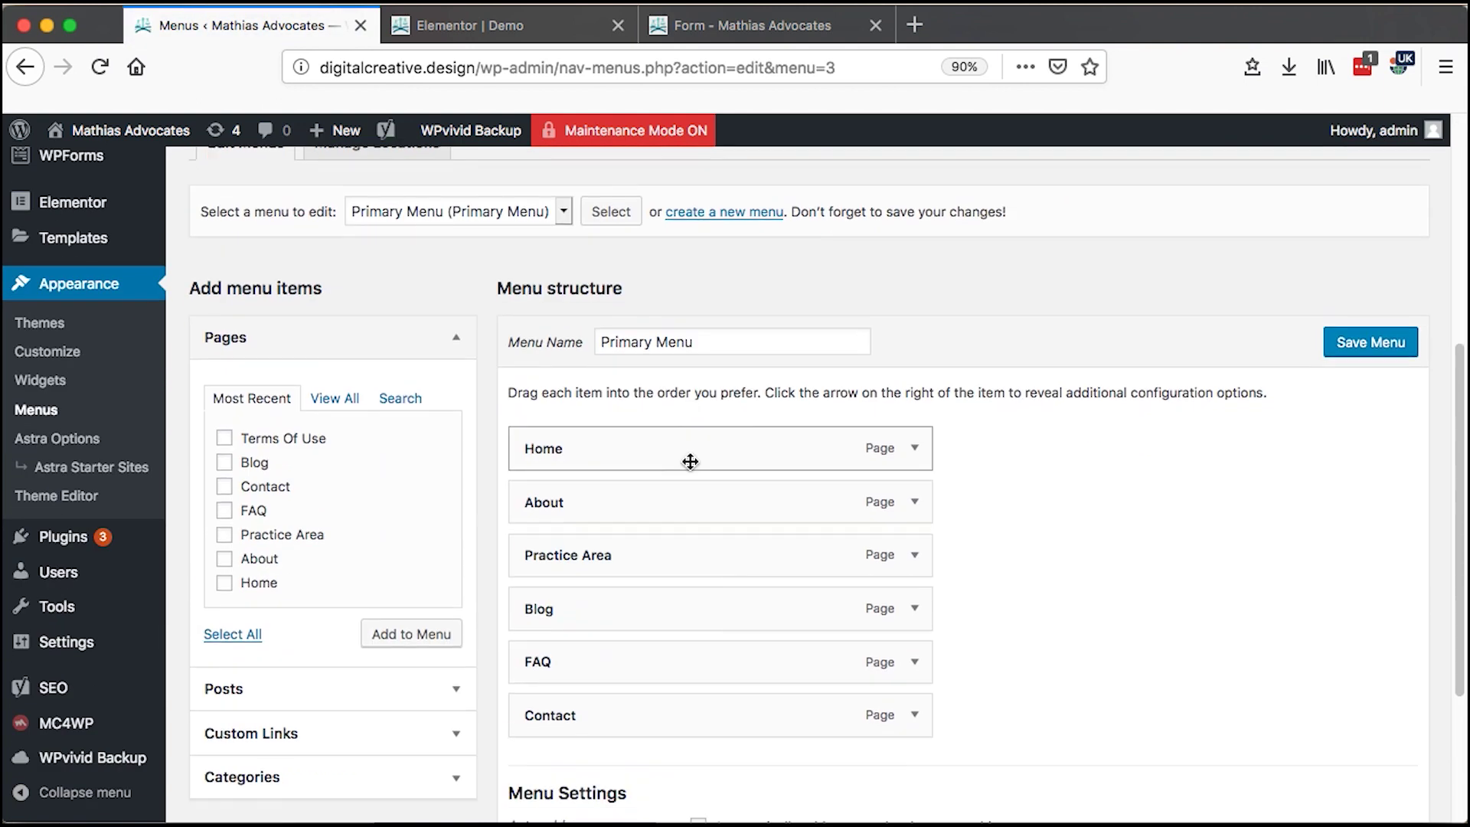
click(520, 27)
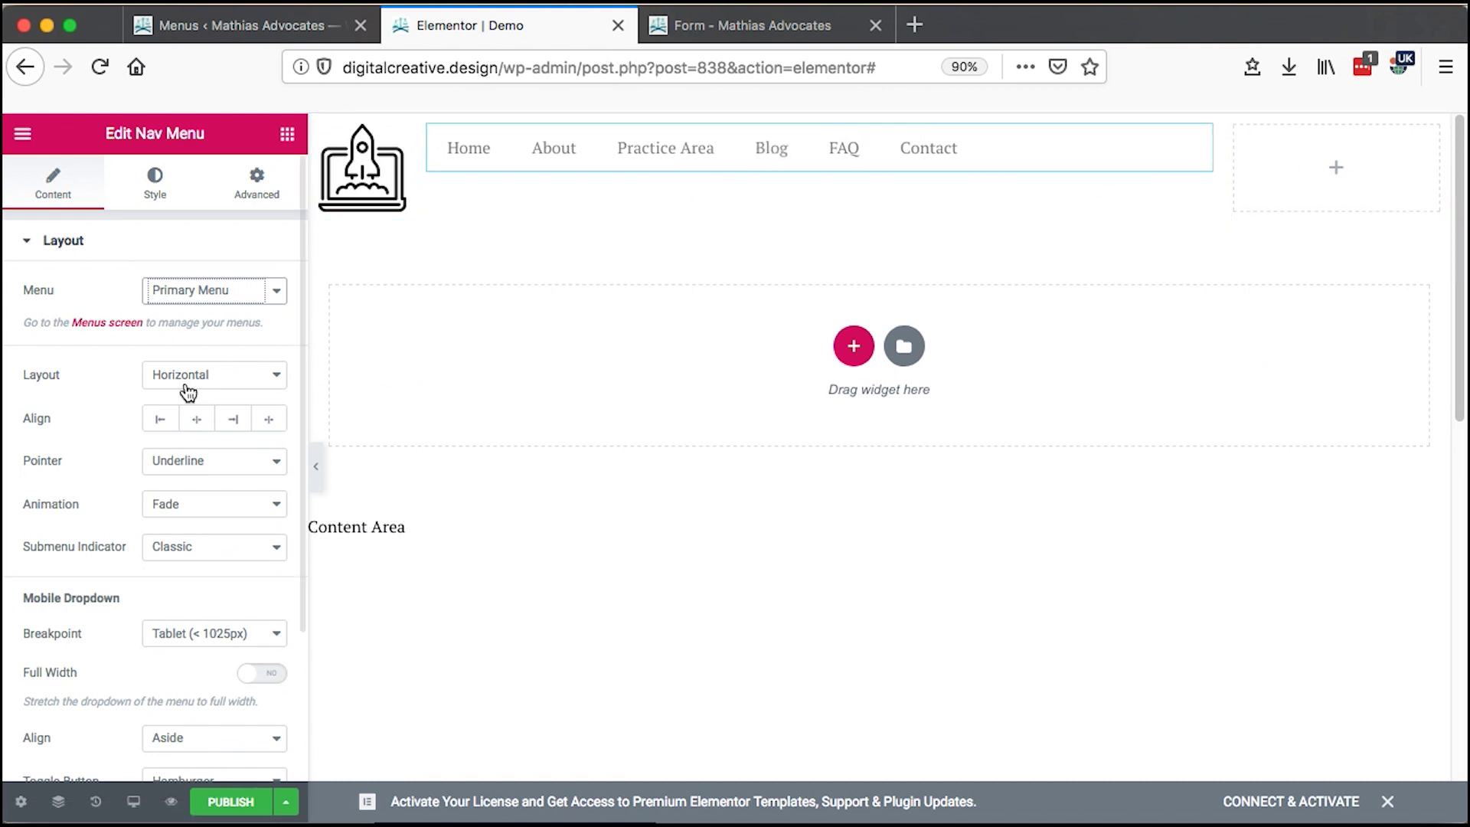
Step: Switch the nav menu layout to Dropdown so it collapses into a hamburger
click(269, 382)
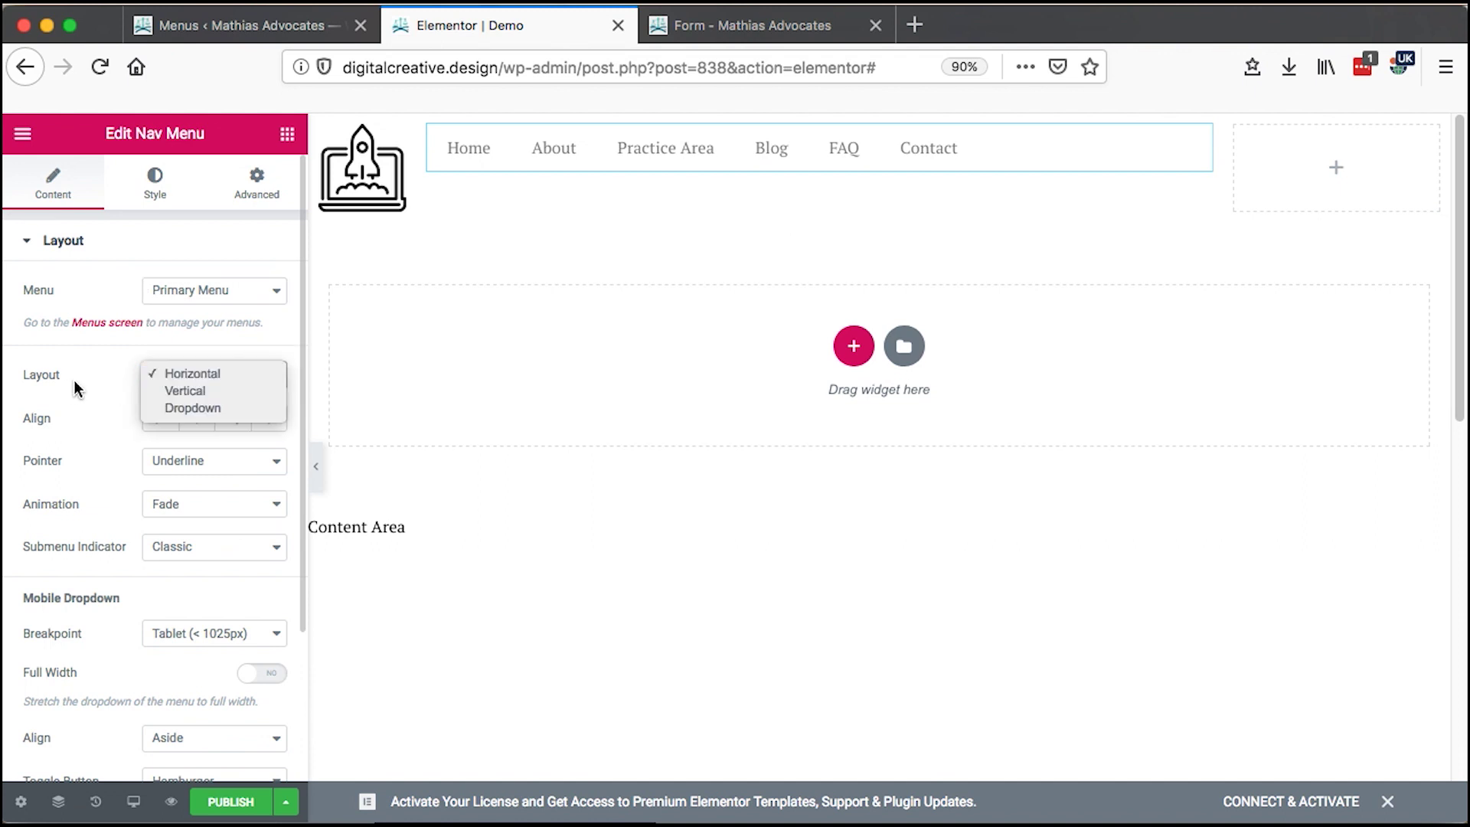
click(176, 389)
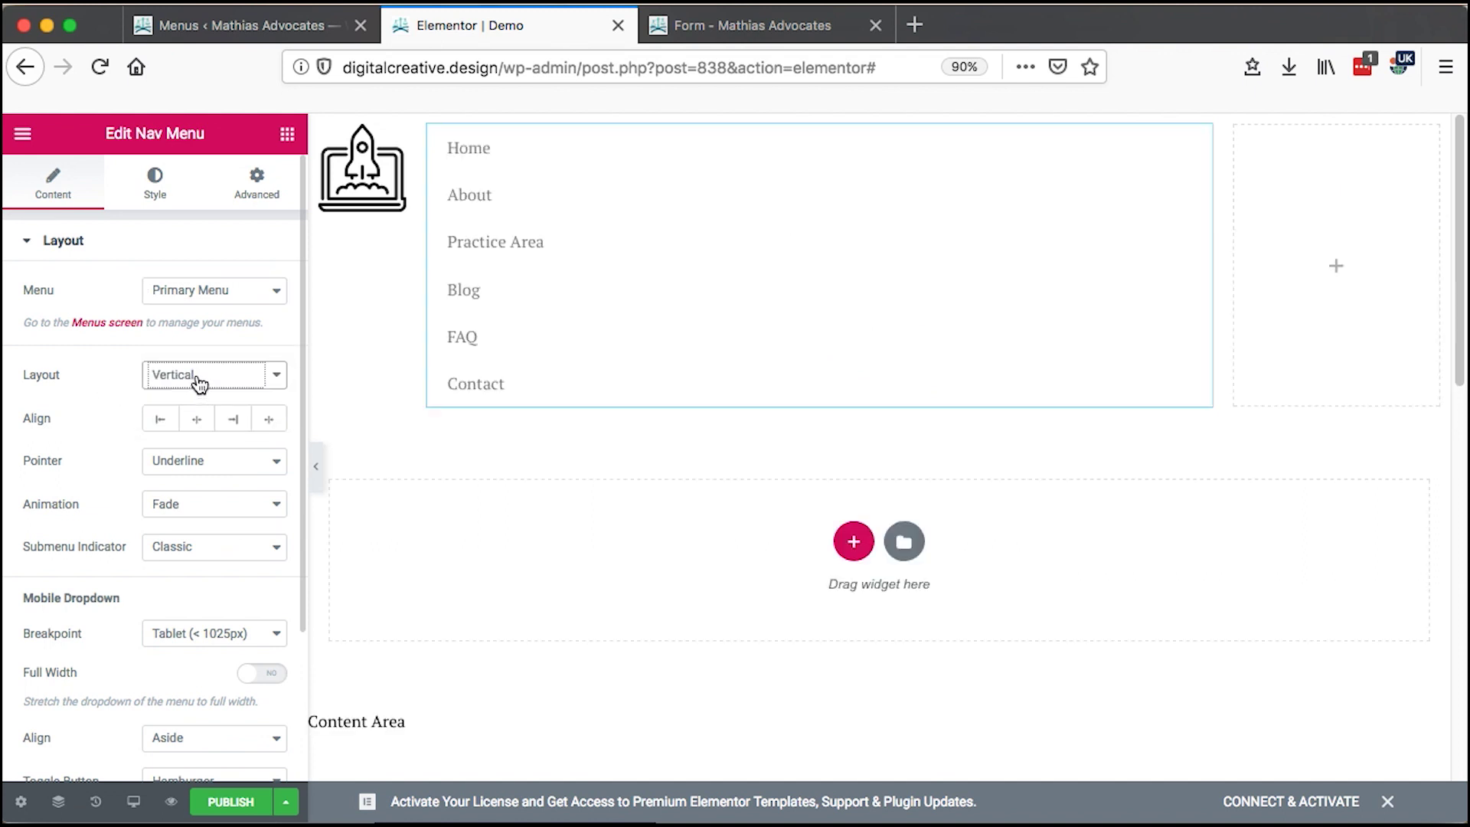
click(199, 383)
click(240, 392)
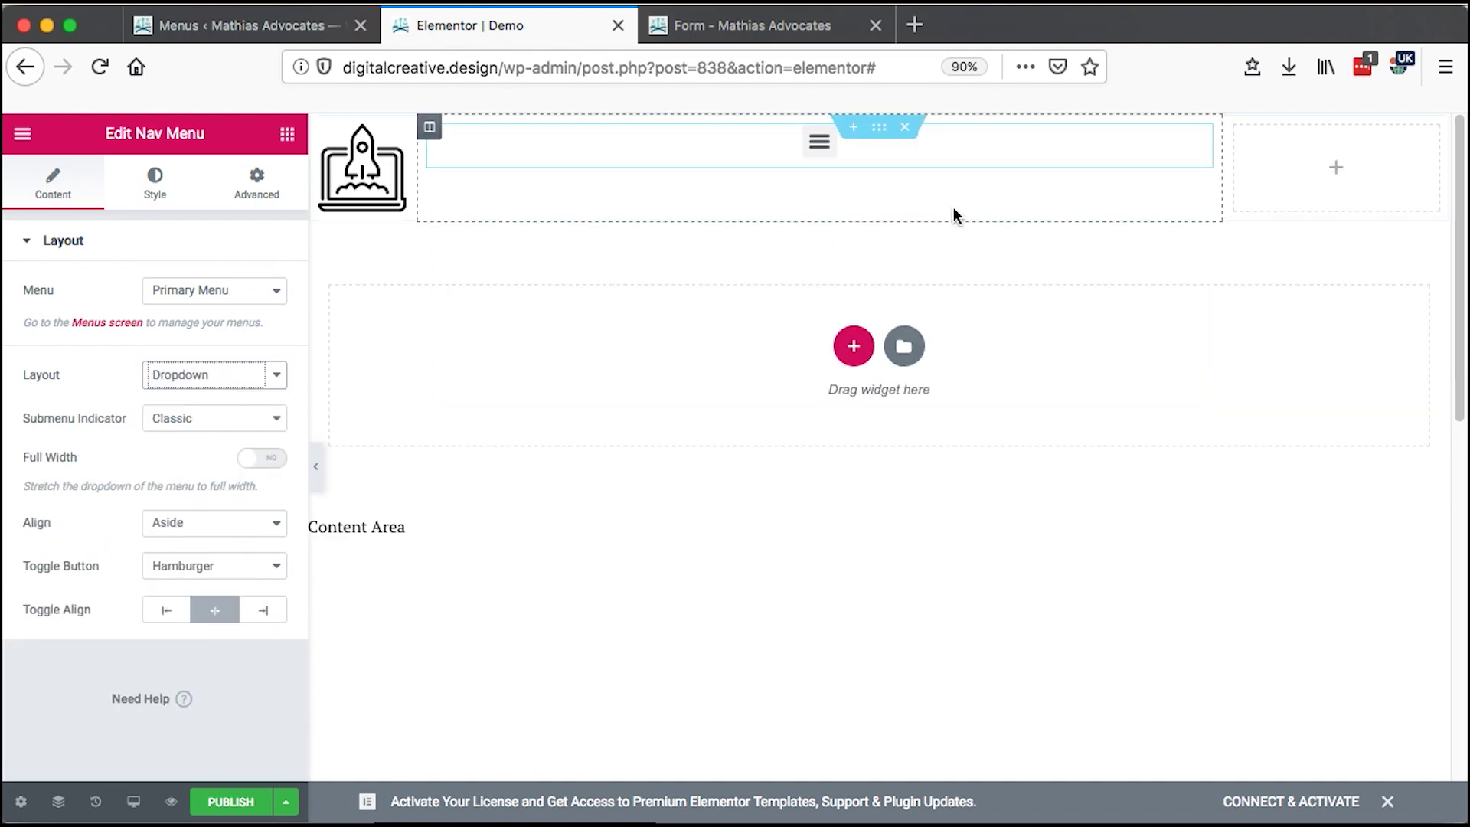
Step: Delete the empty third column and widen the menu column beside the logo
right_click(1241, 136)
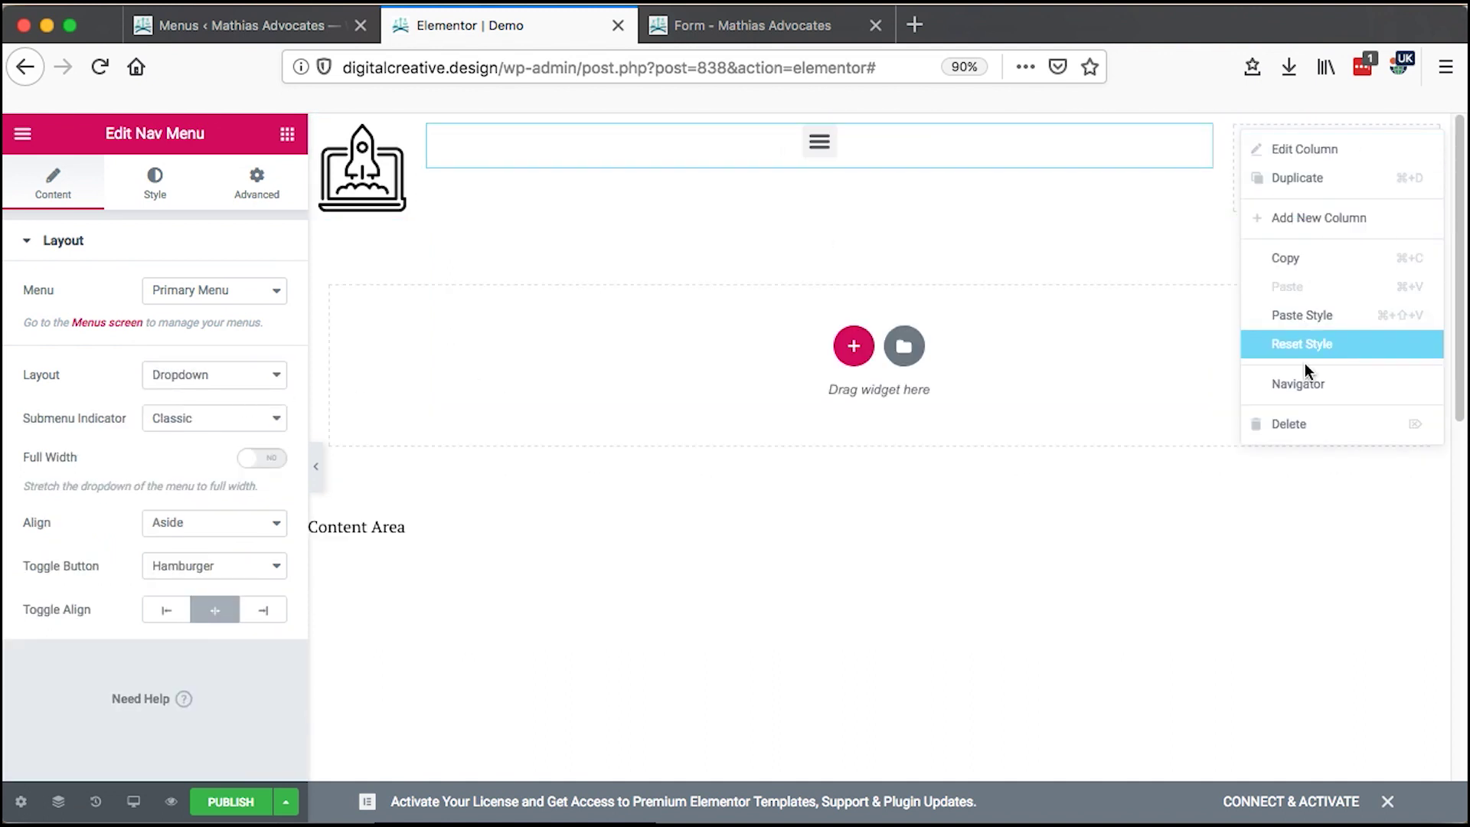
click(1285, 429)
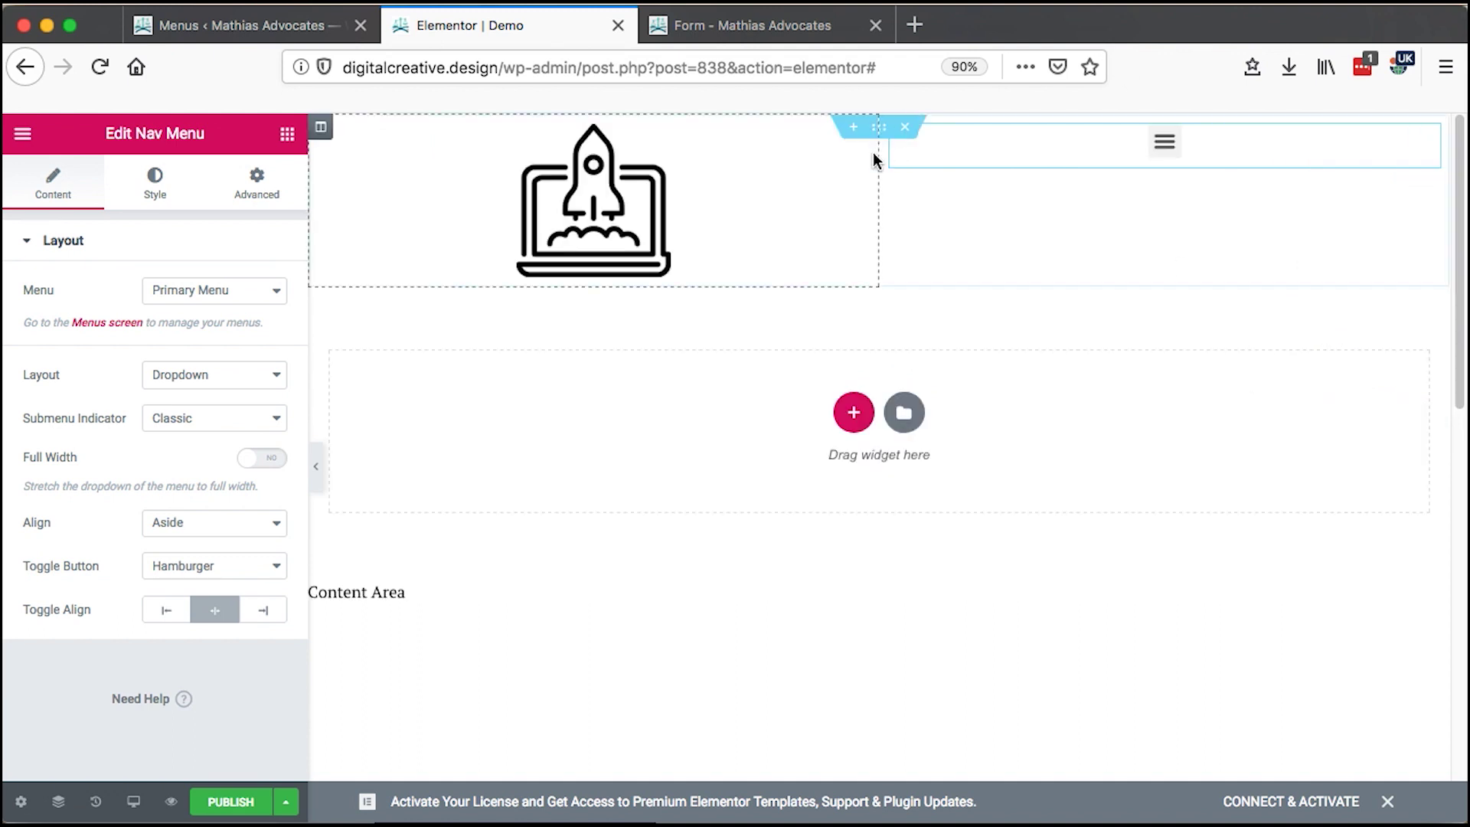
drag(881, 217, 421, 191)
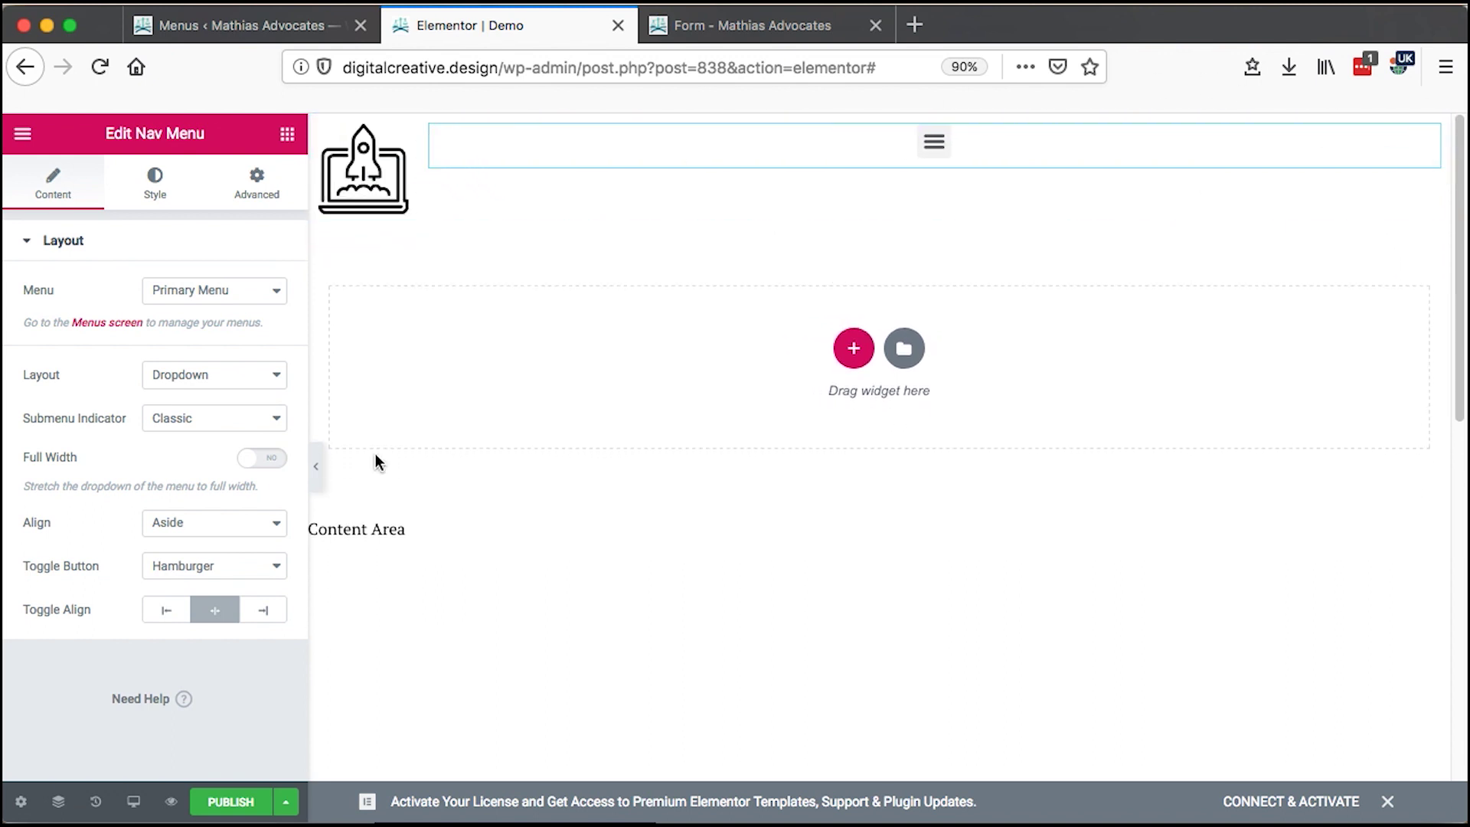
Step: Align the toggle right, switch the layout back to Horizontal, and right-align the menu links
click(265, 611)
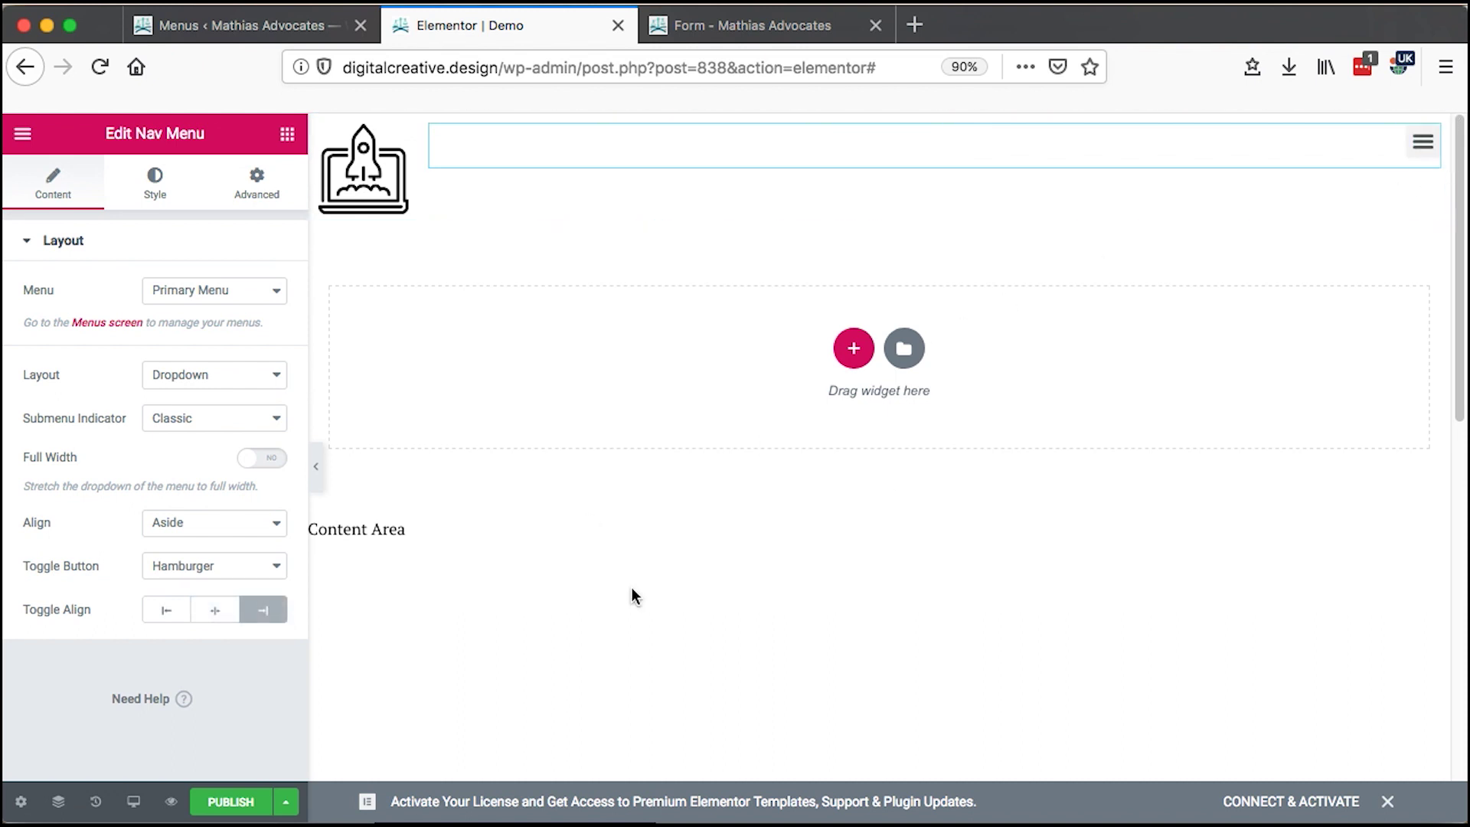
click(233, 377)
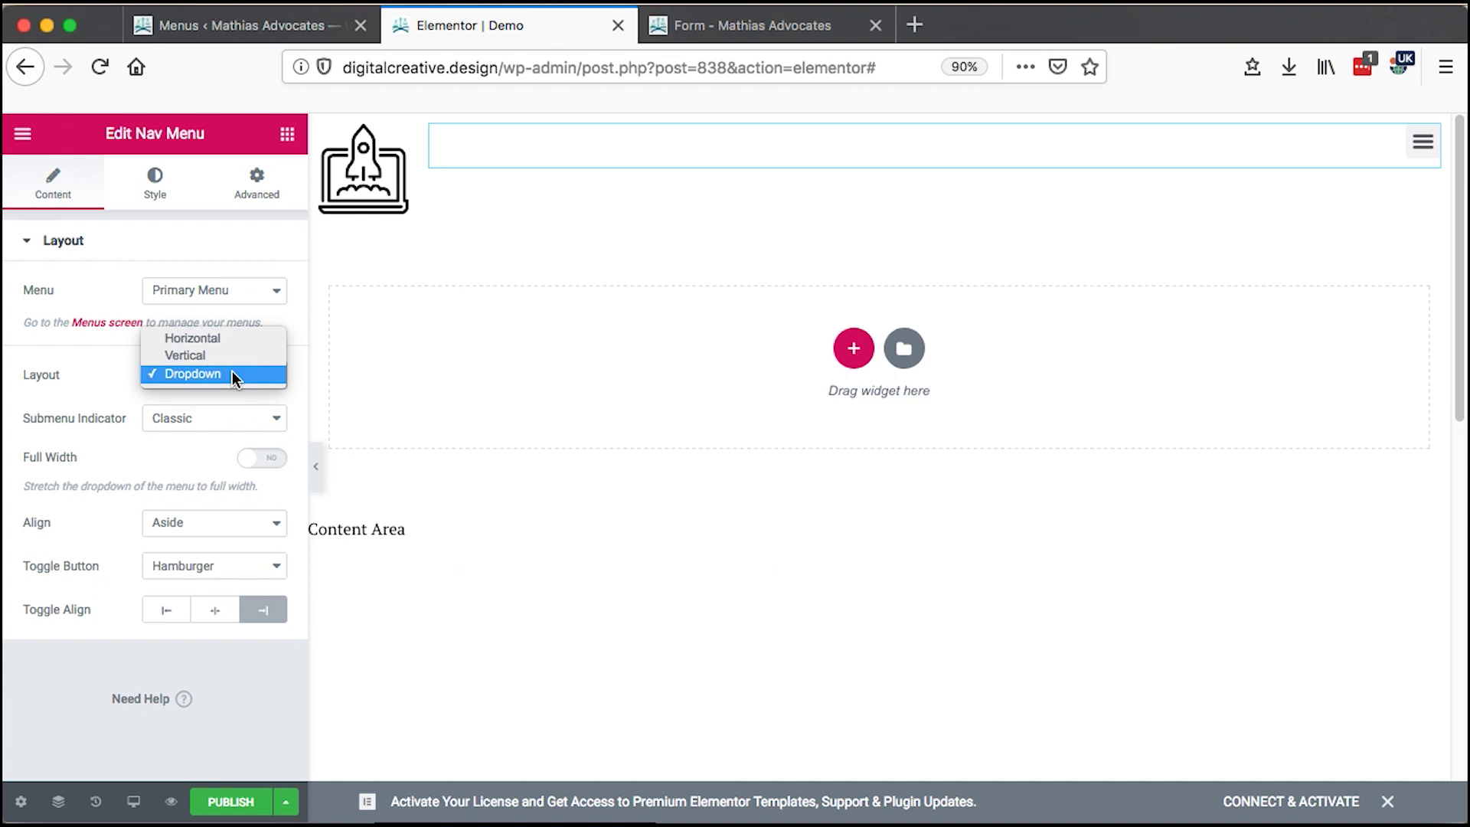
click(230, 343)
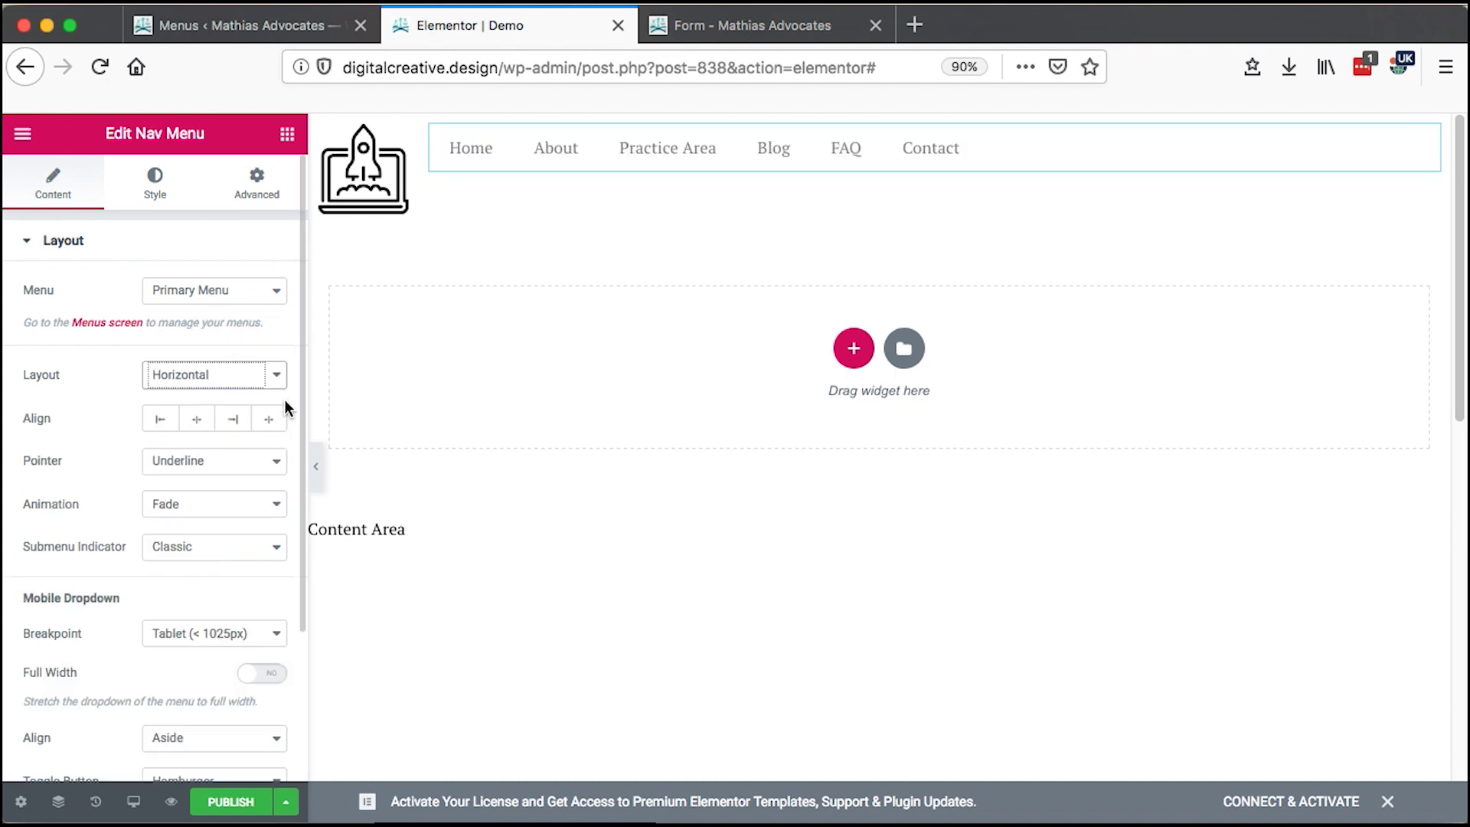
scroll(256, 616, down, 1)
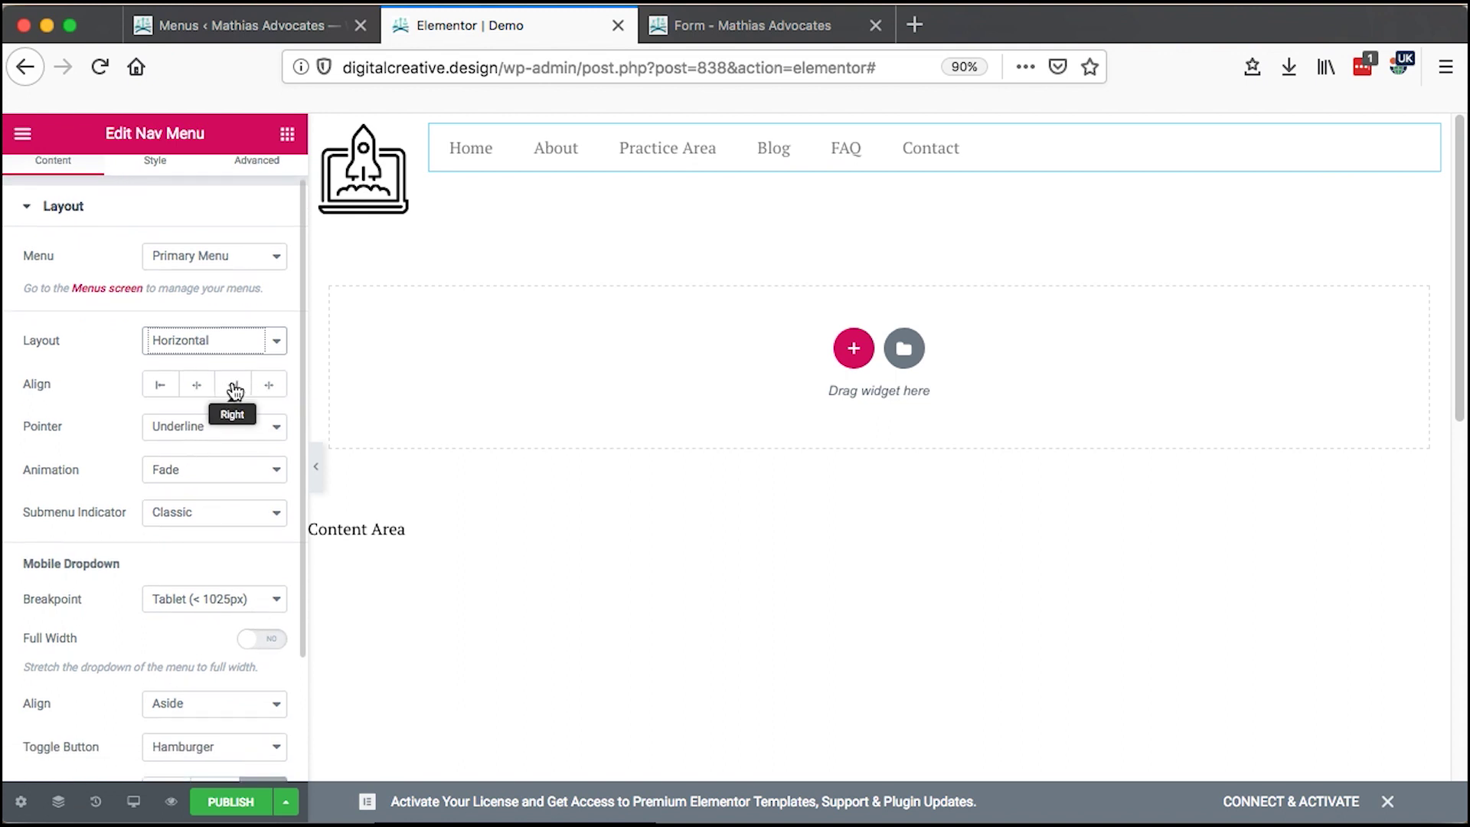
click(269, 391)
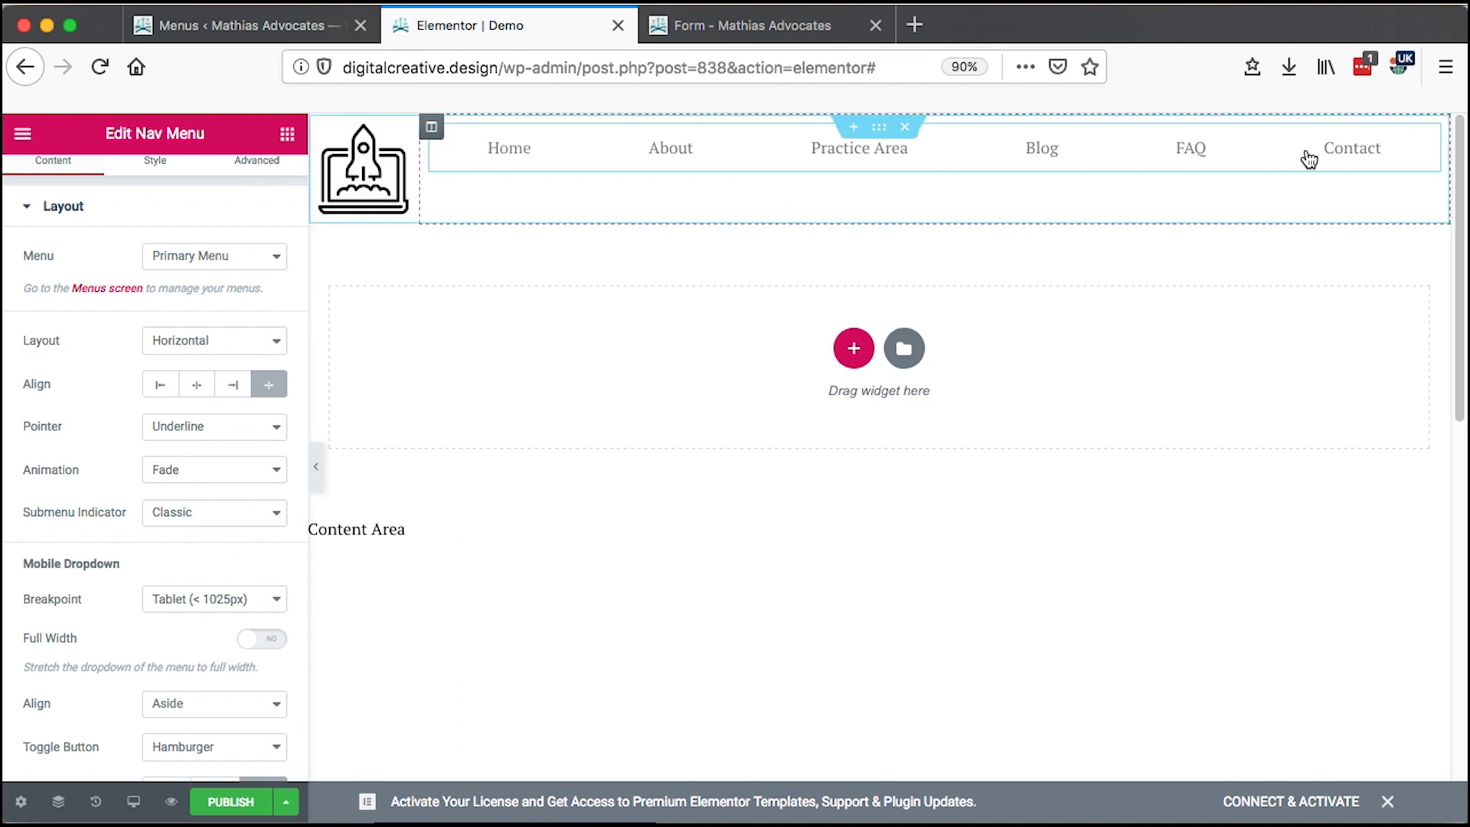
click(199, 390)
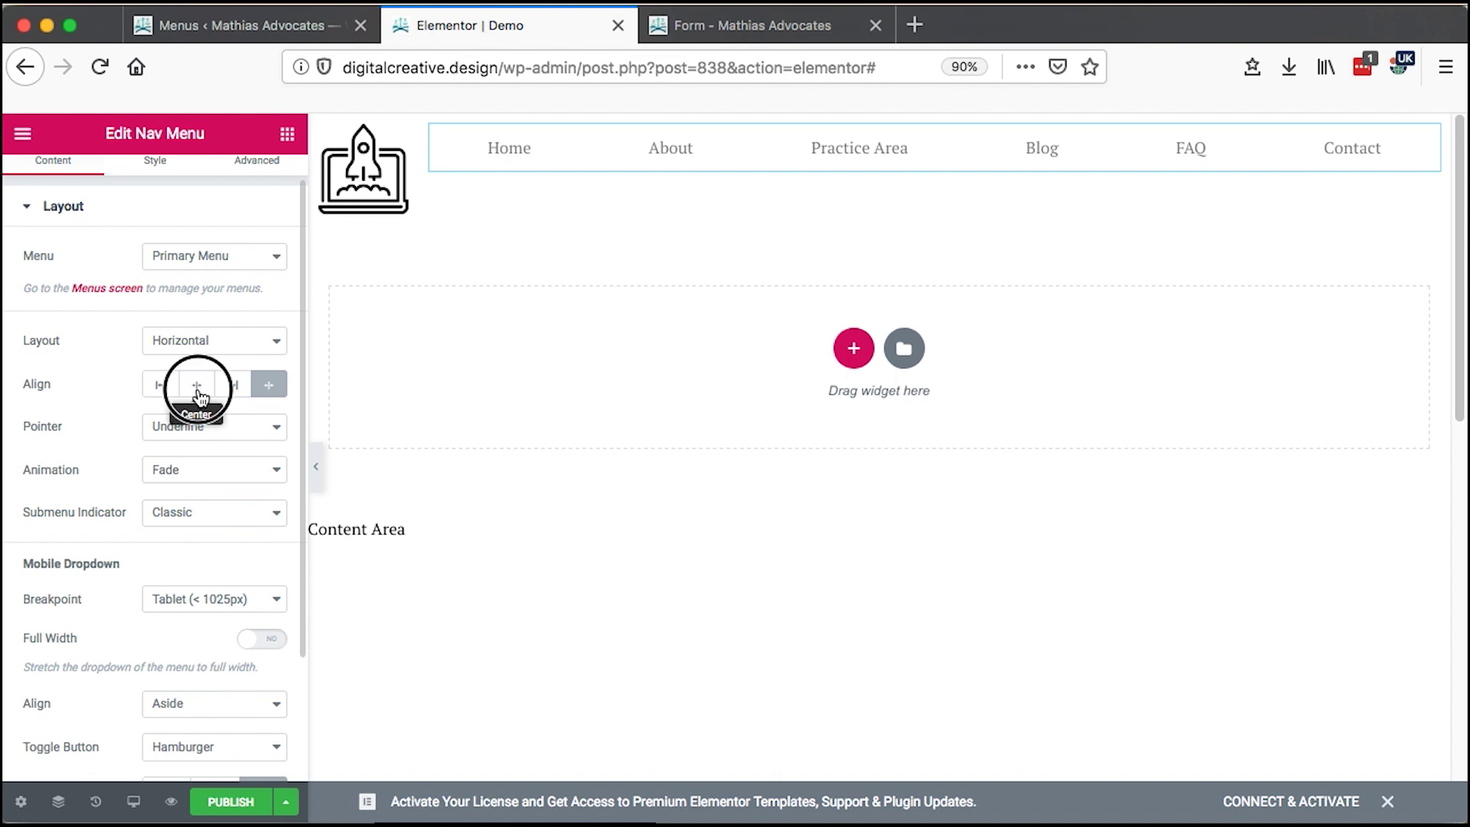
click(239, 393)
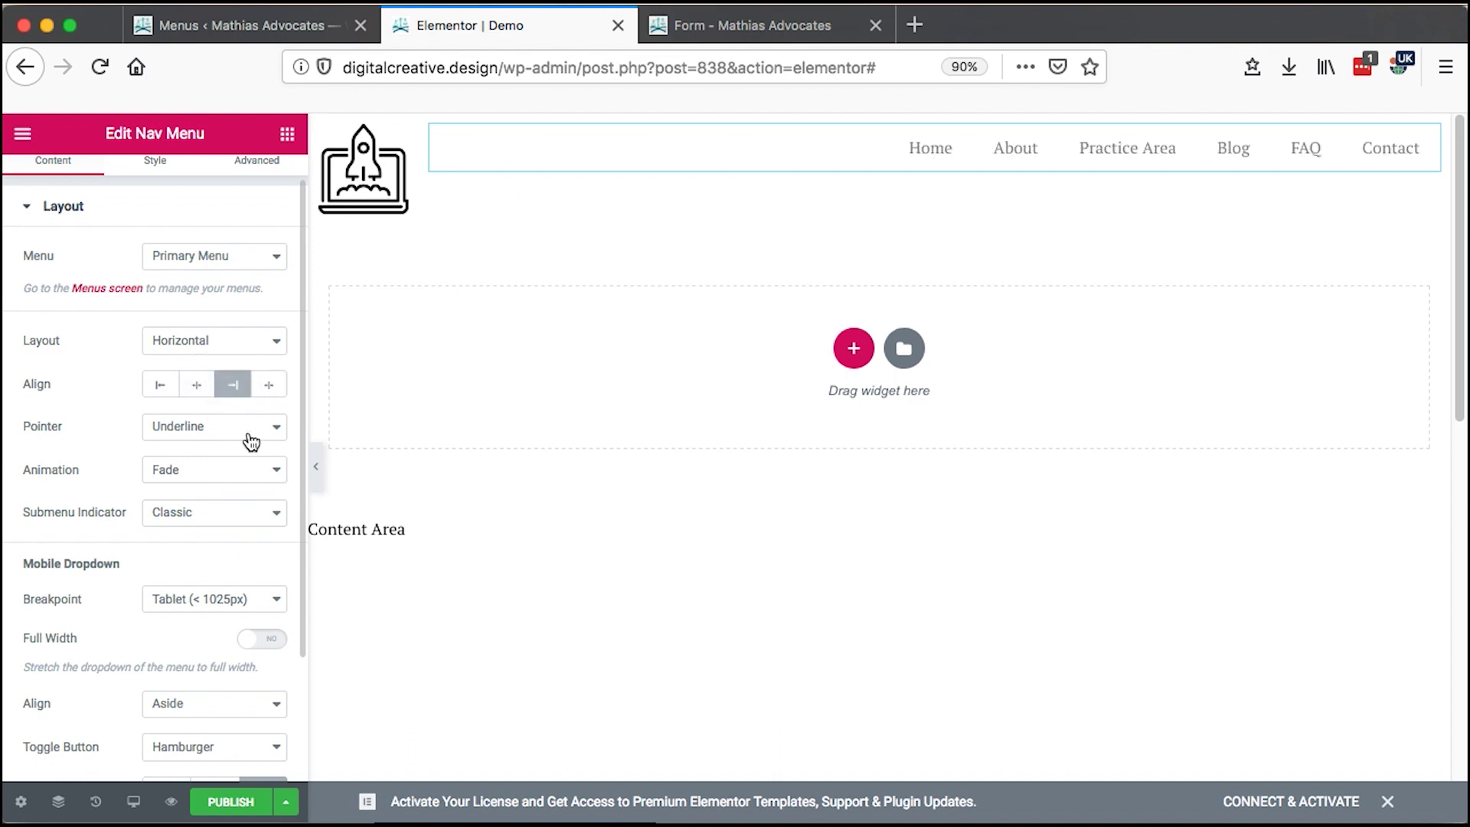
Step: Set the hover pointer to None, leaving the submenu indicator as Classic
scroll(261, 475, down, 1)
click(246, 386)
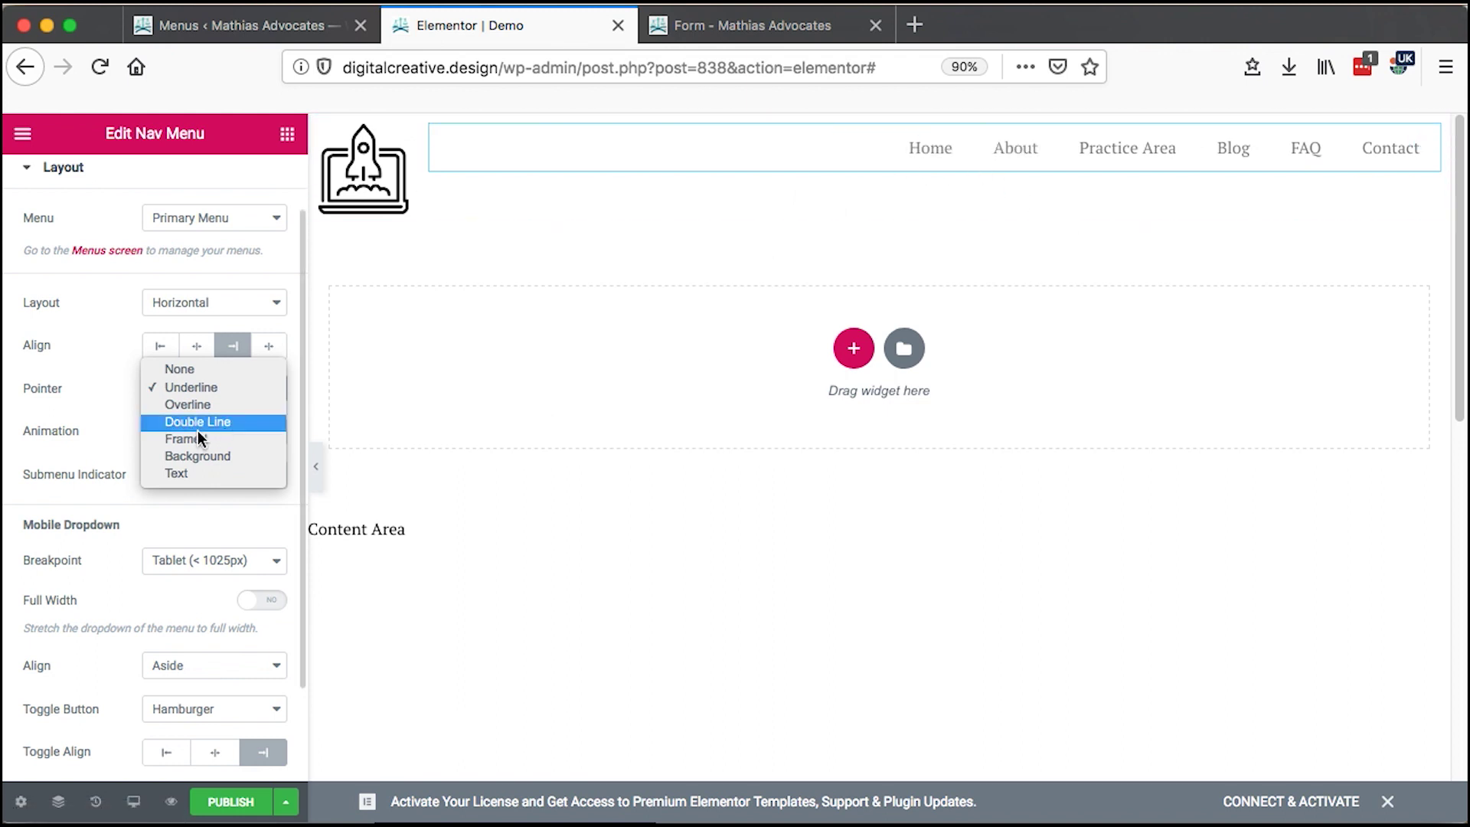
click(181, 368)
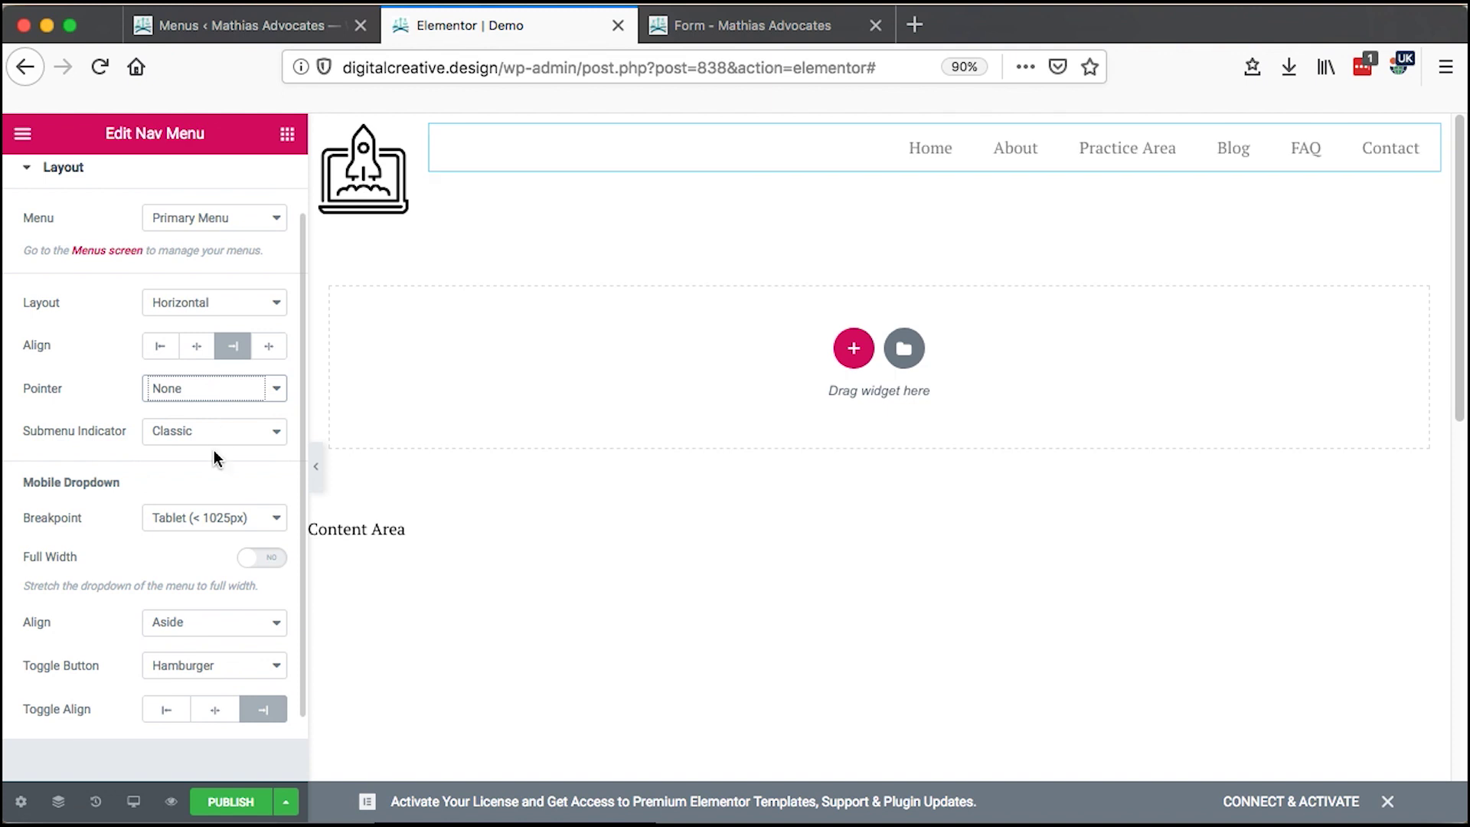
click(214, 430)
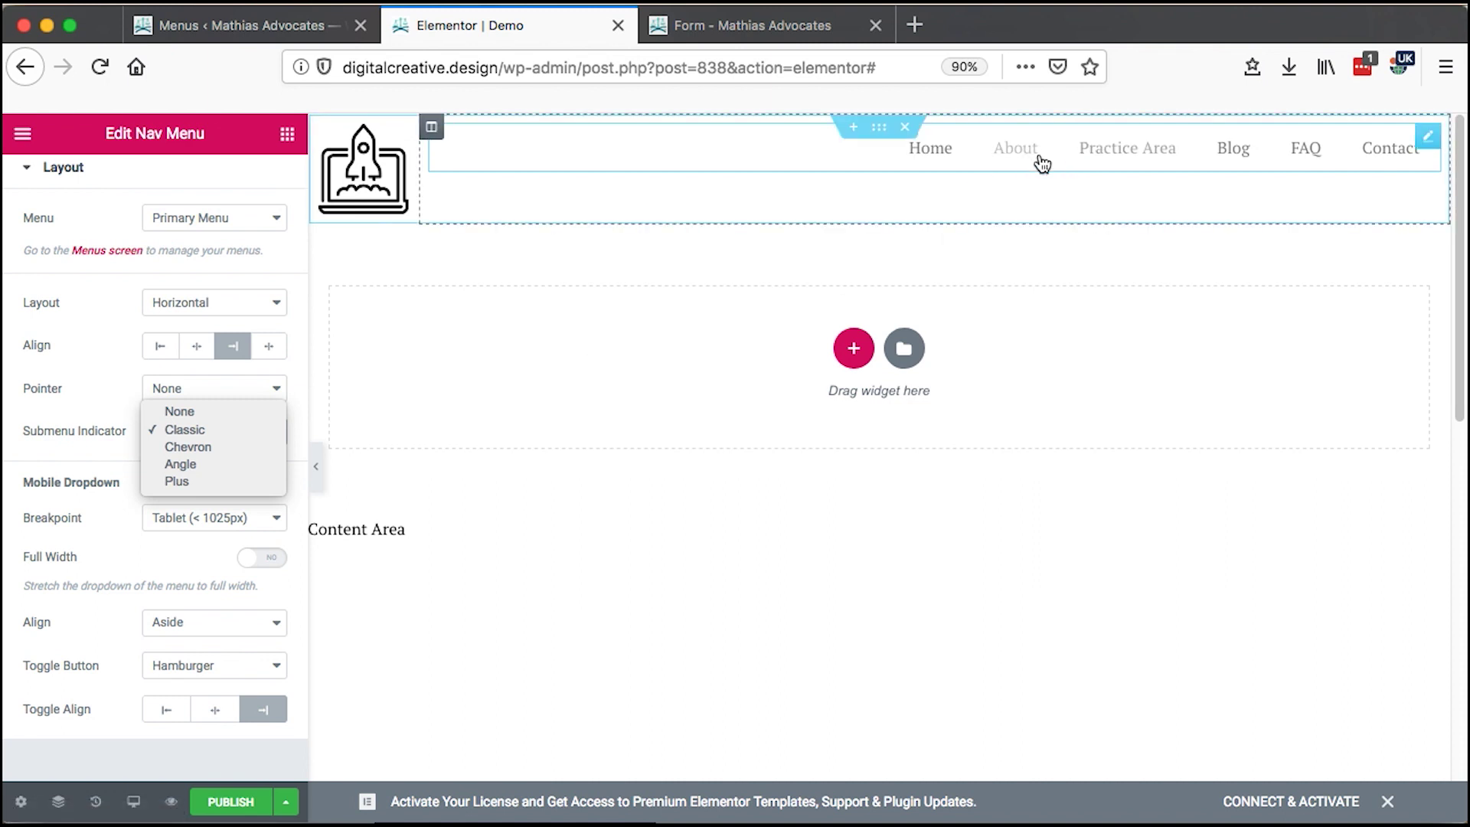
click(203, 22)
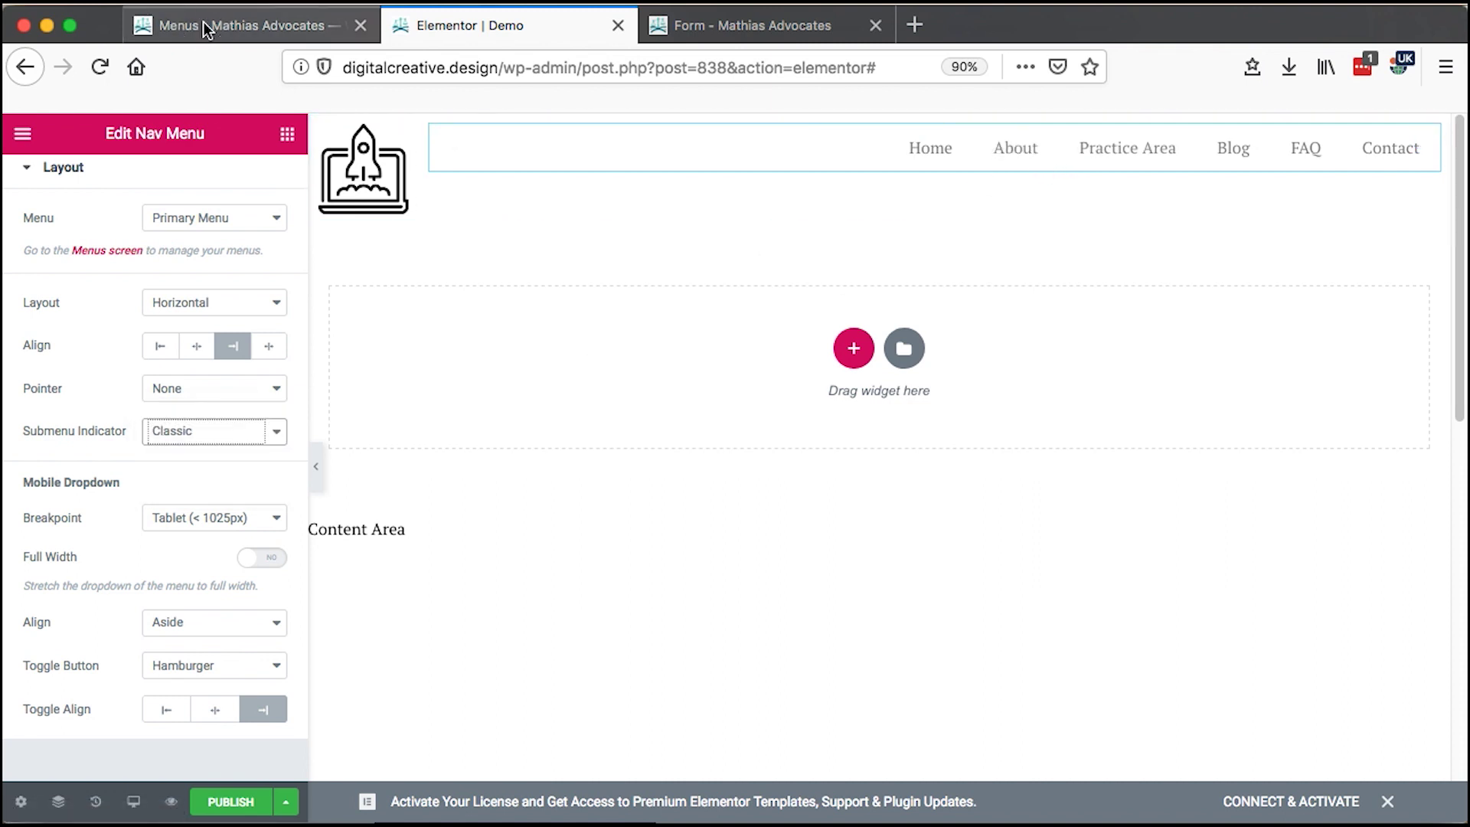
Step: Add a 'column 1' custom link to the menu and nest it under Practice Area
click(209, 30)
scroll(584, 383, down, 2)
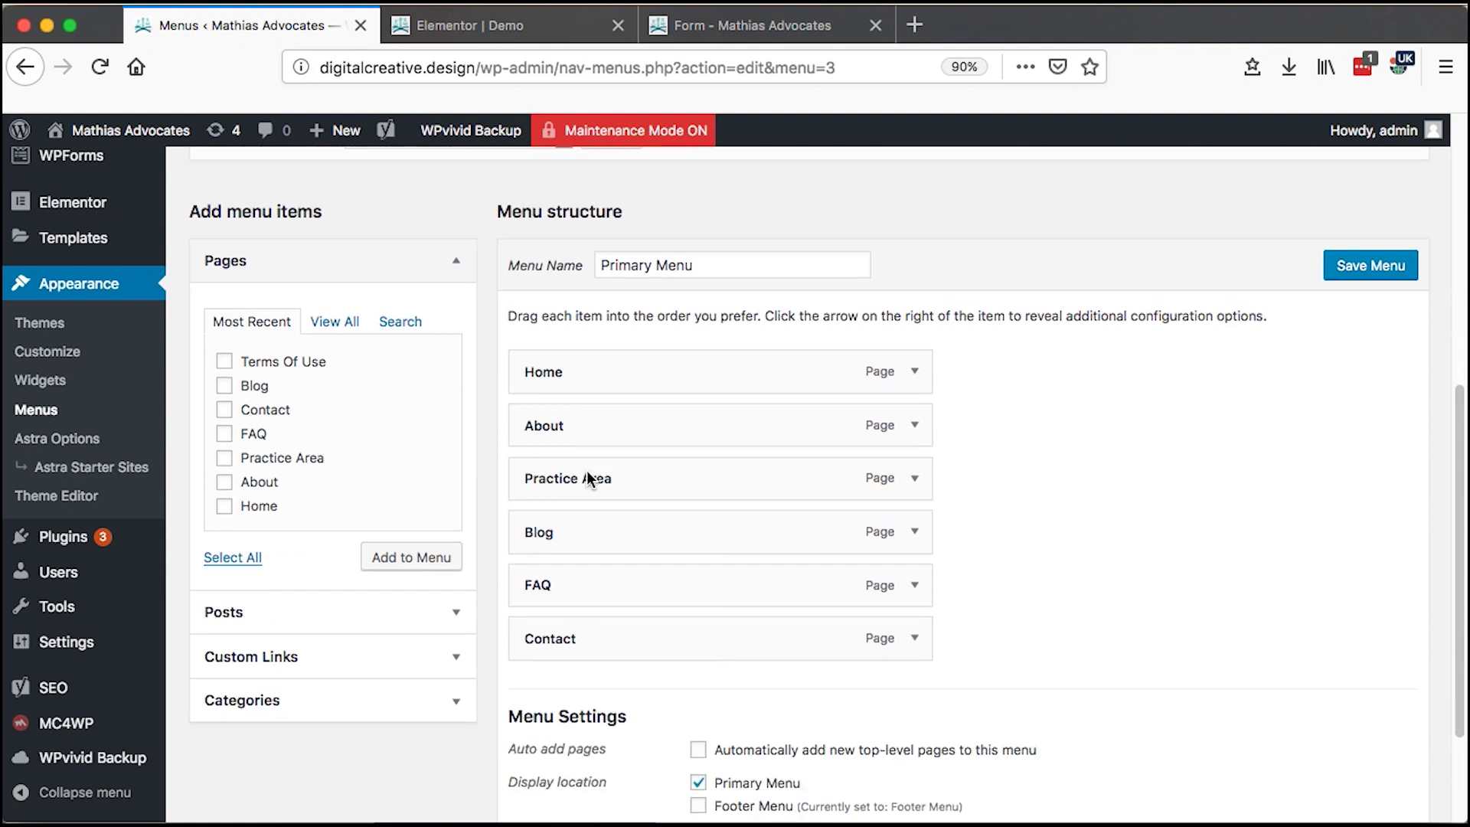
scroll(459, 564, down, 2)
scroll(611, 602, down, 1)
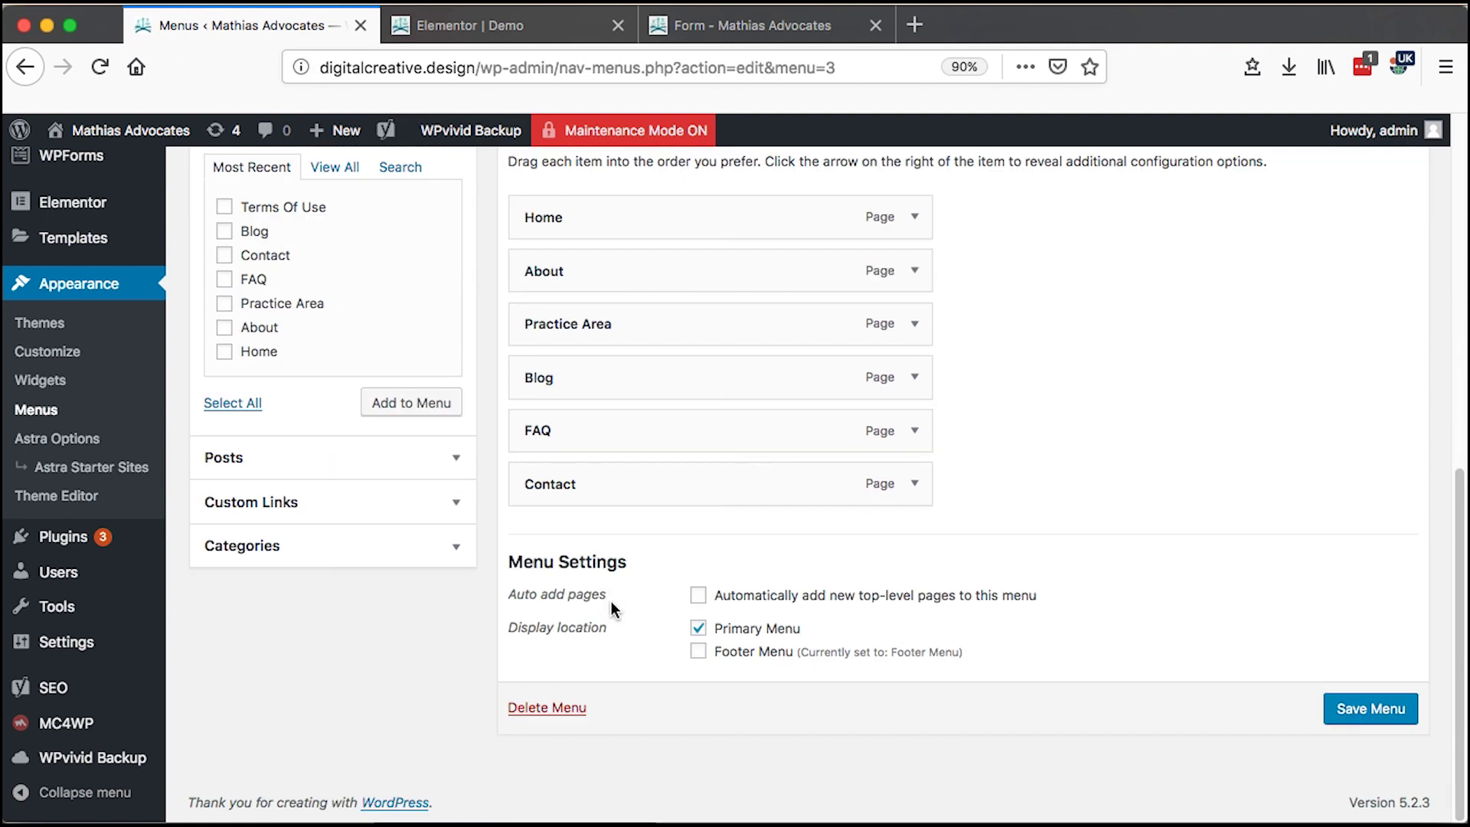
click(383, 509)
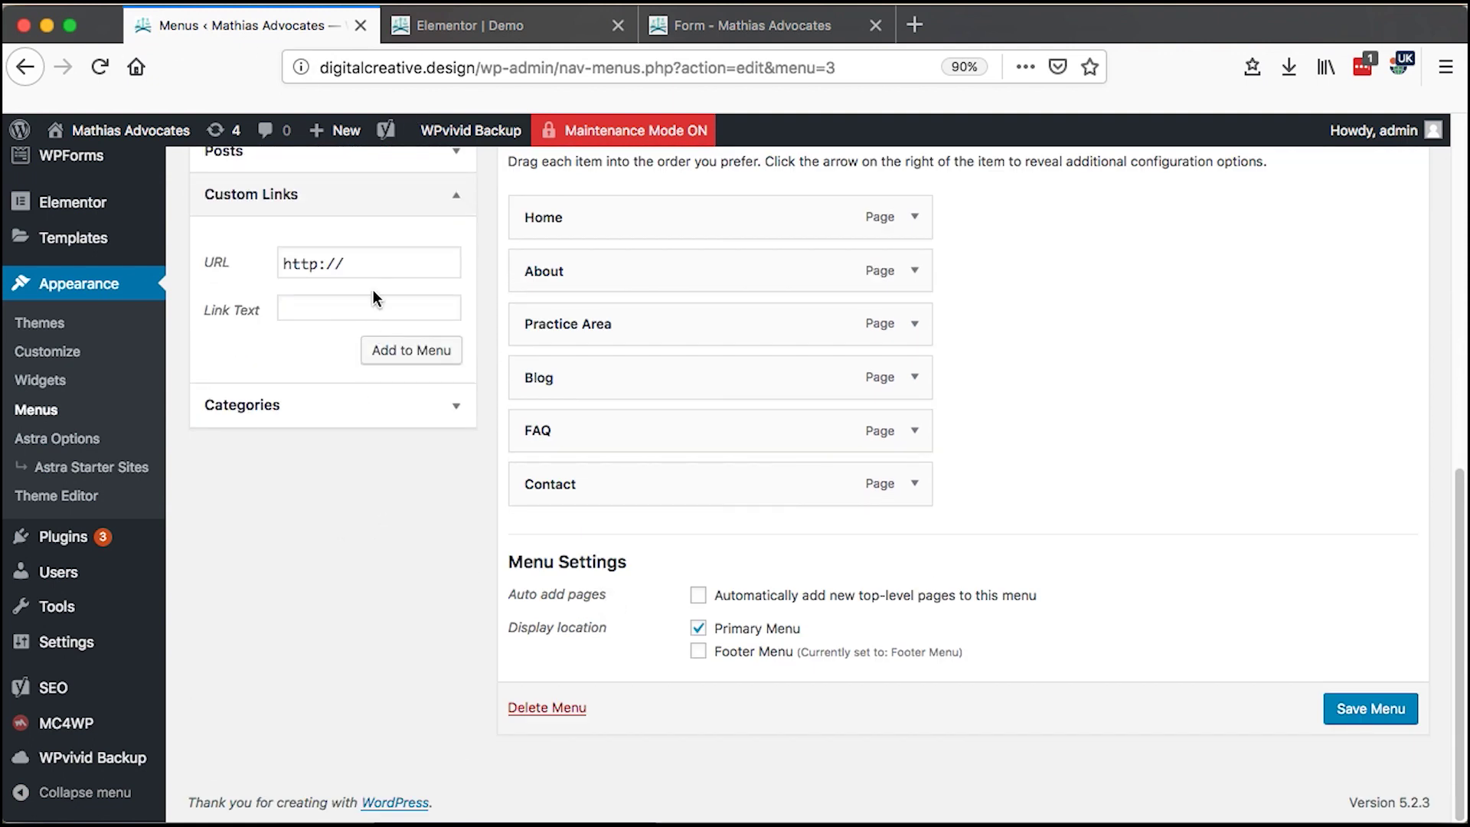
click(345, 309)
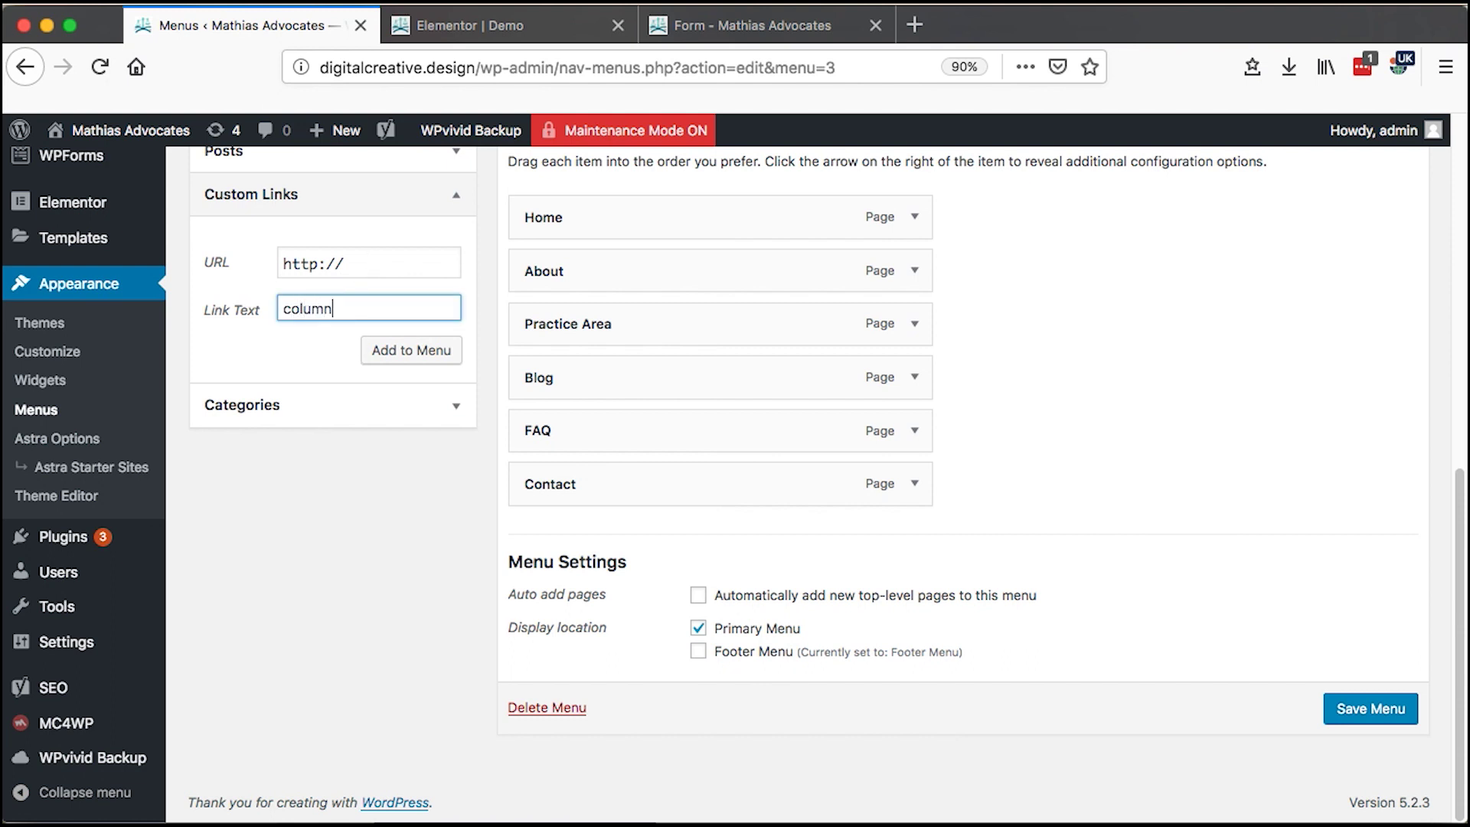
click(348, 260)
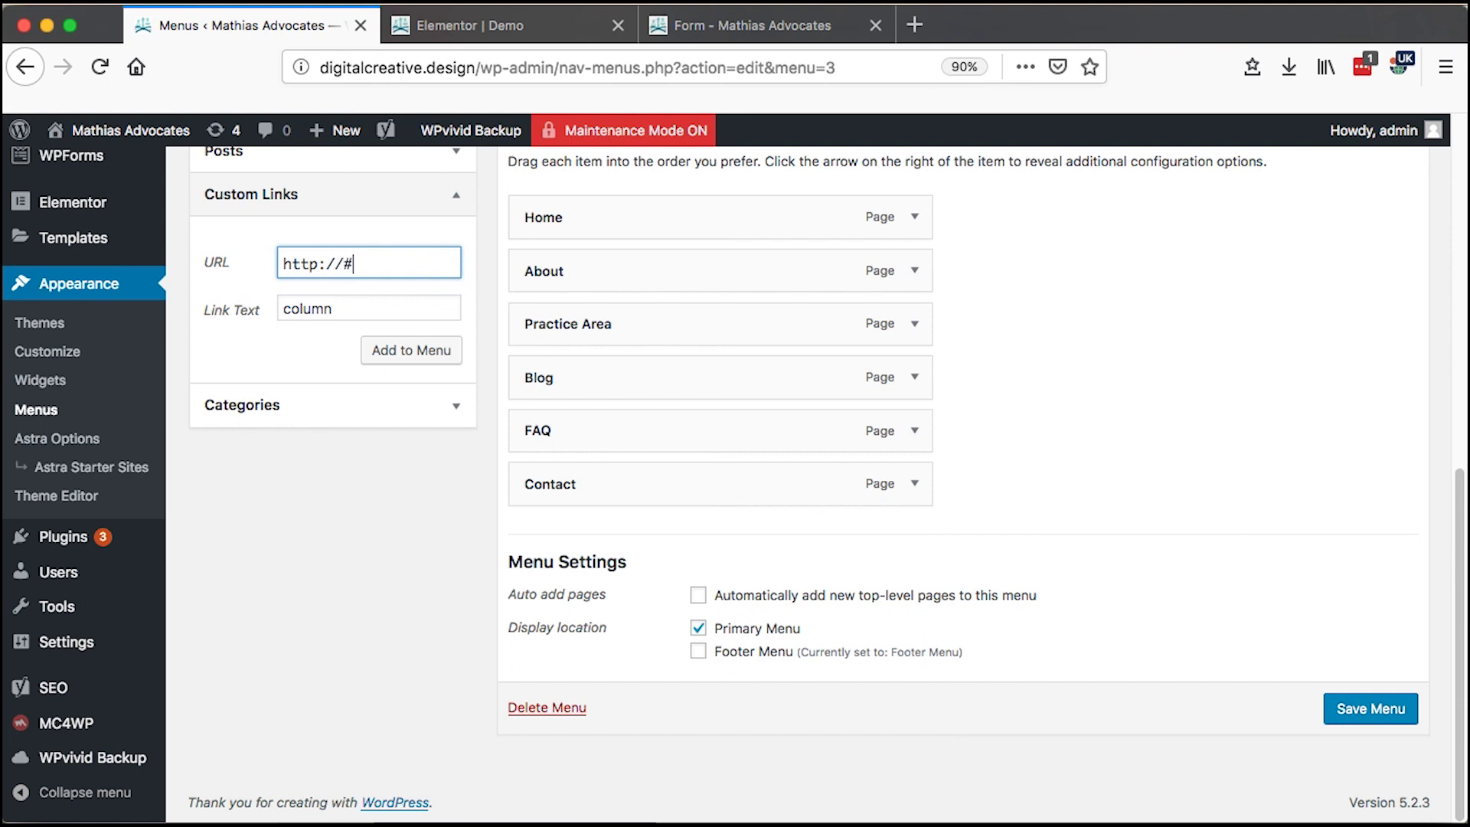
key(super+a)
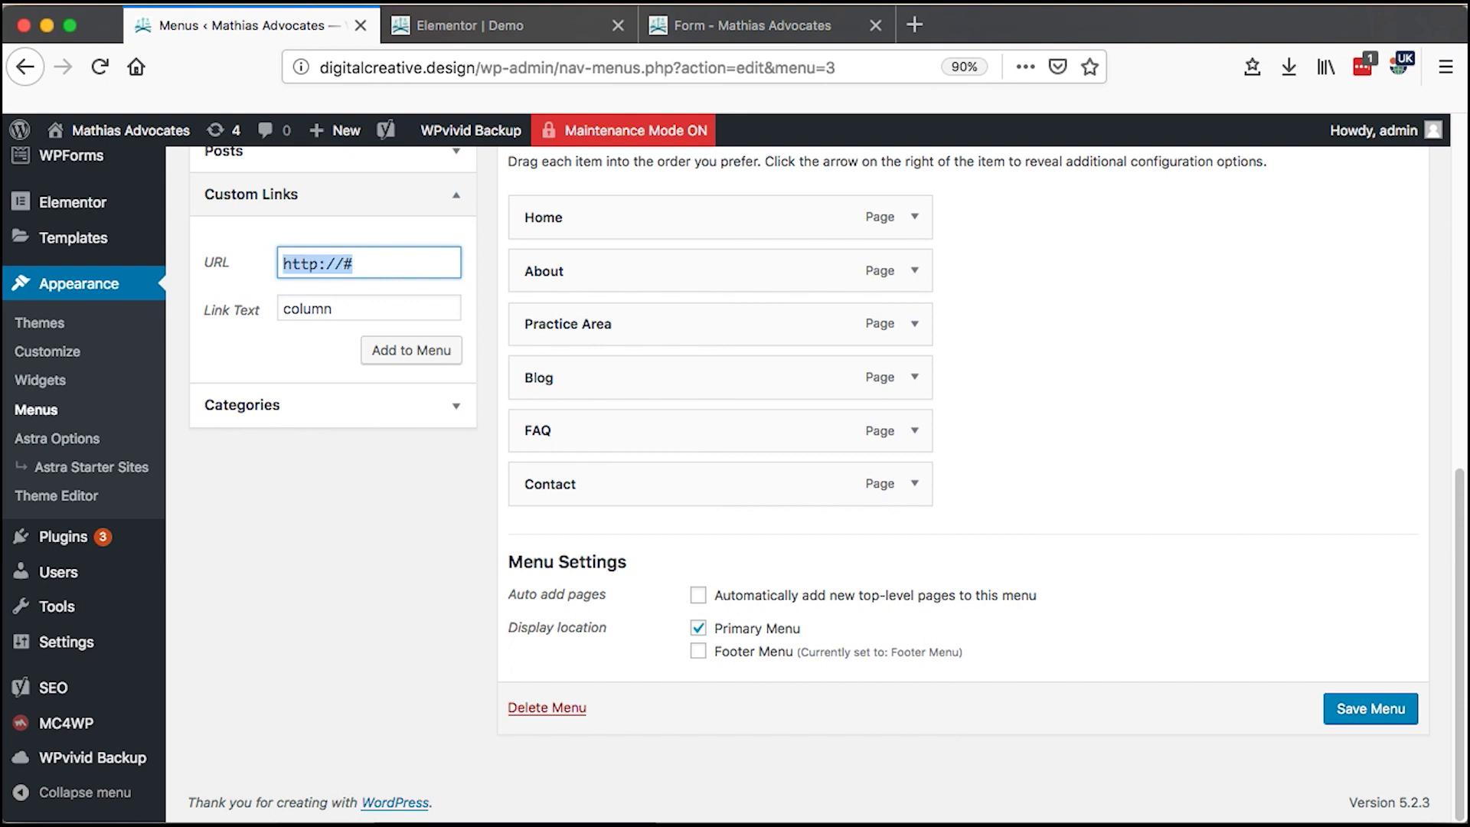
click(348, 307)
text(1)
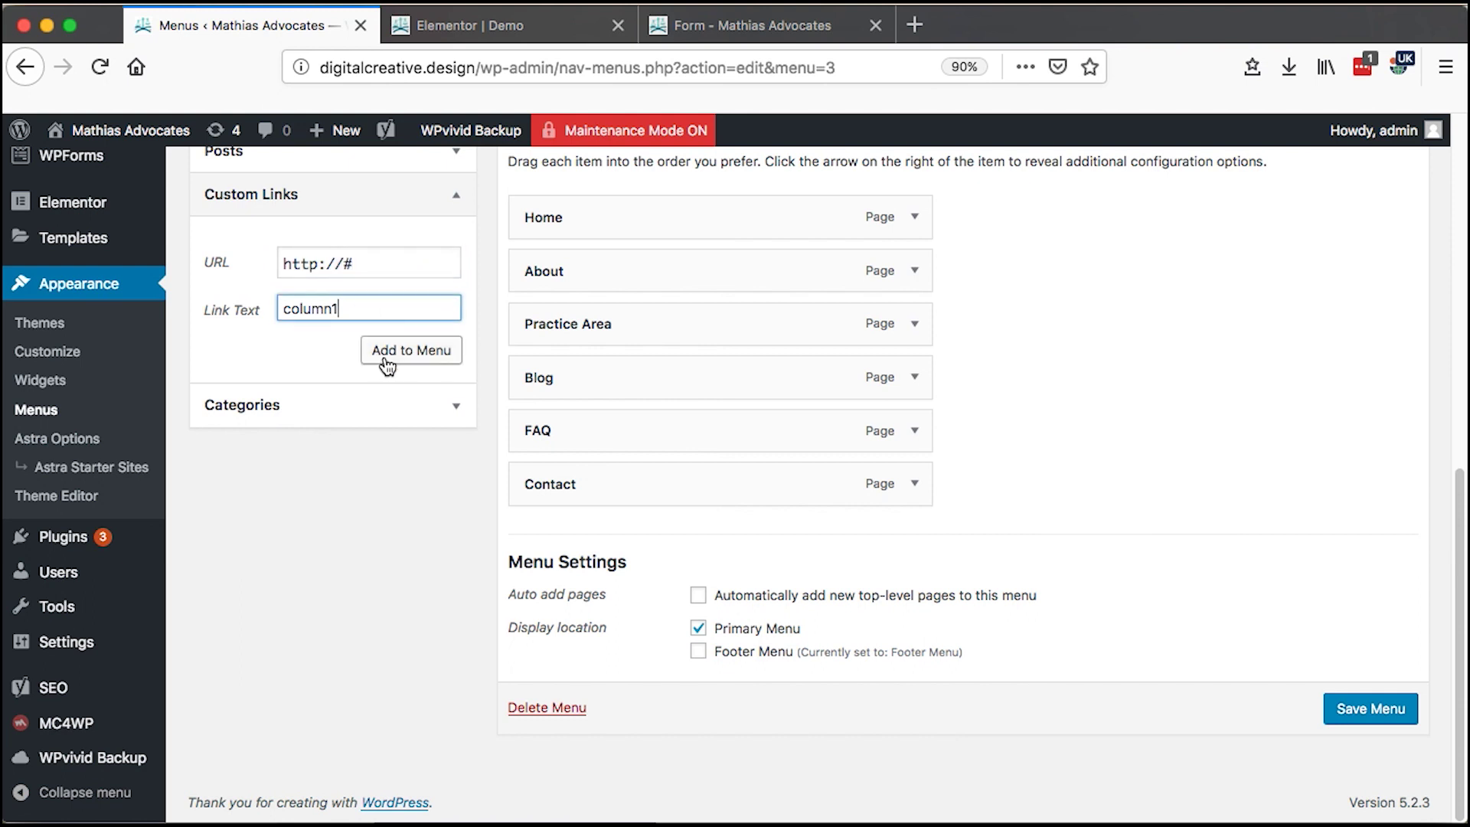
triple_click(338, 309)
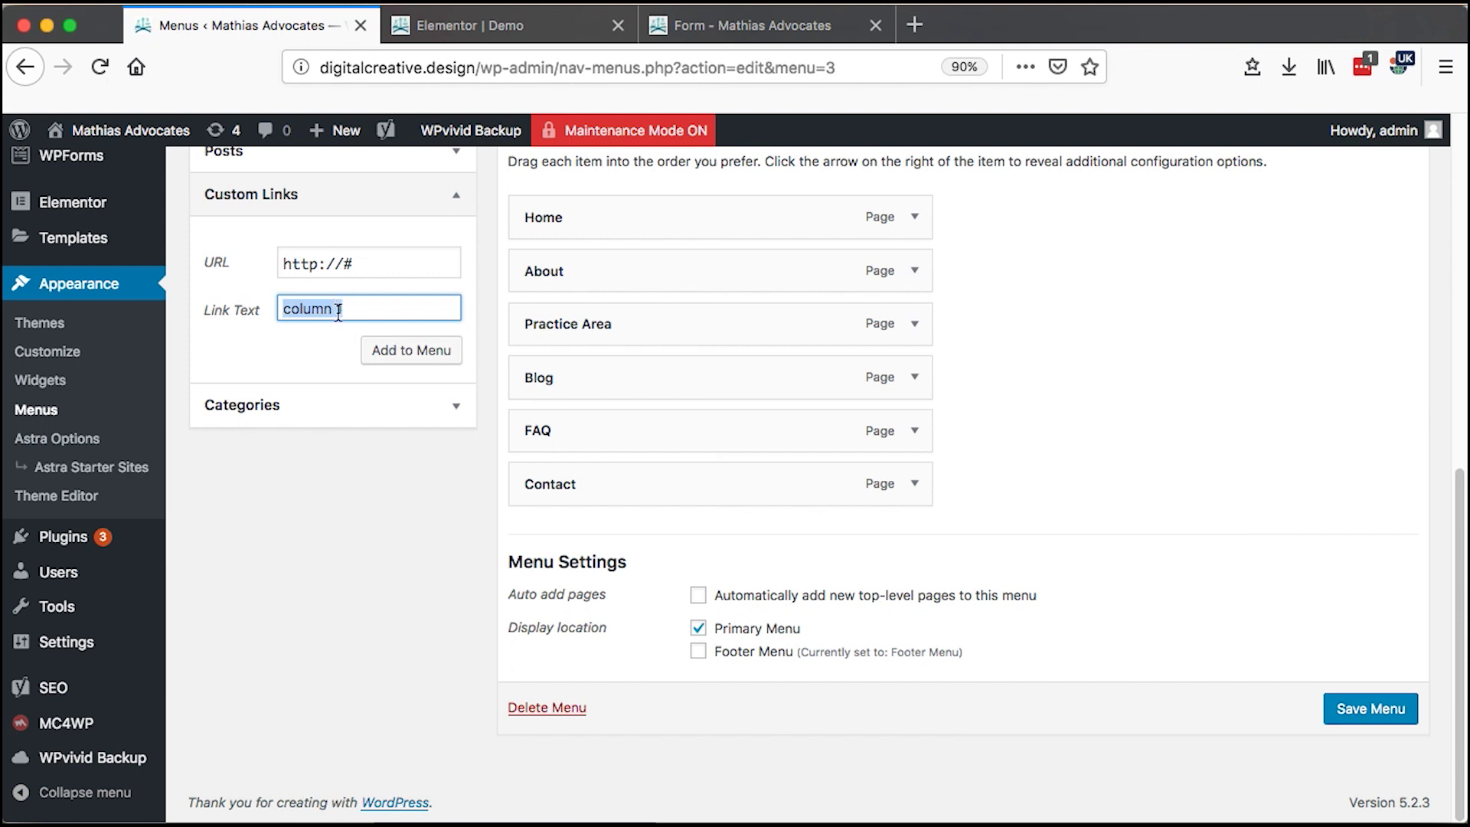
click(391, 354)
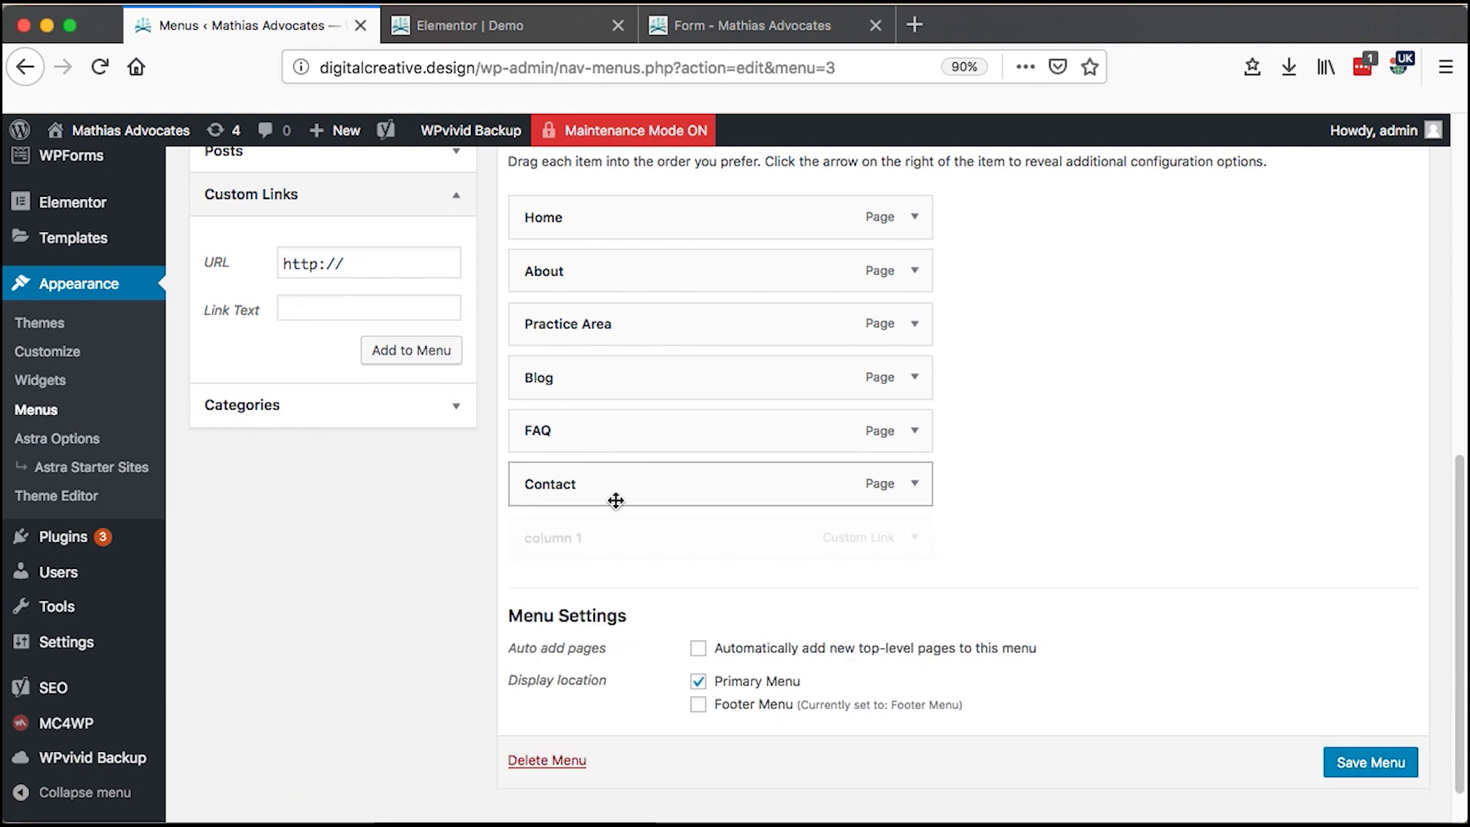
drag(582, 532, 617, 366)
click(399, 306)
Step: Add a 'column 2' custom link with URL '#' as a sub item below column 1
text(column 1)
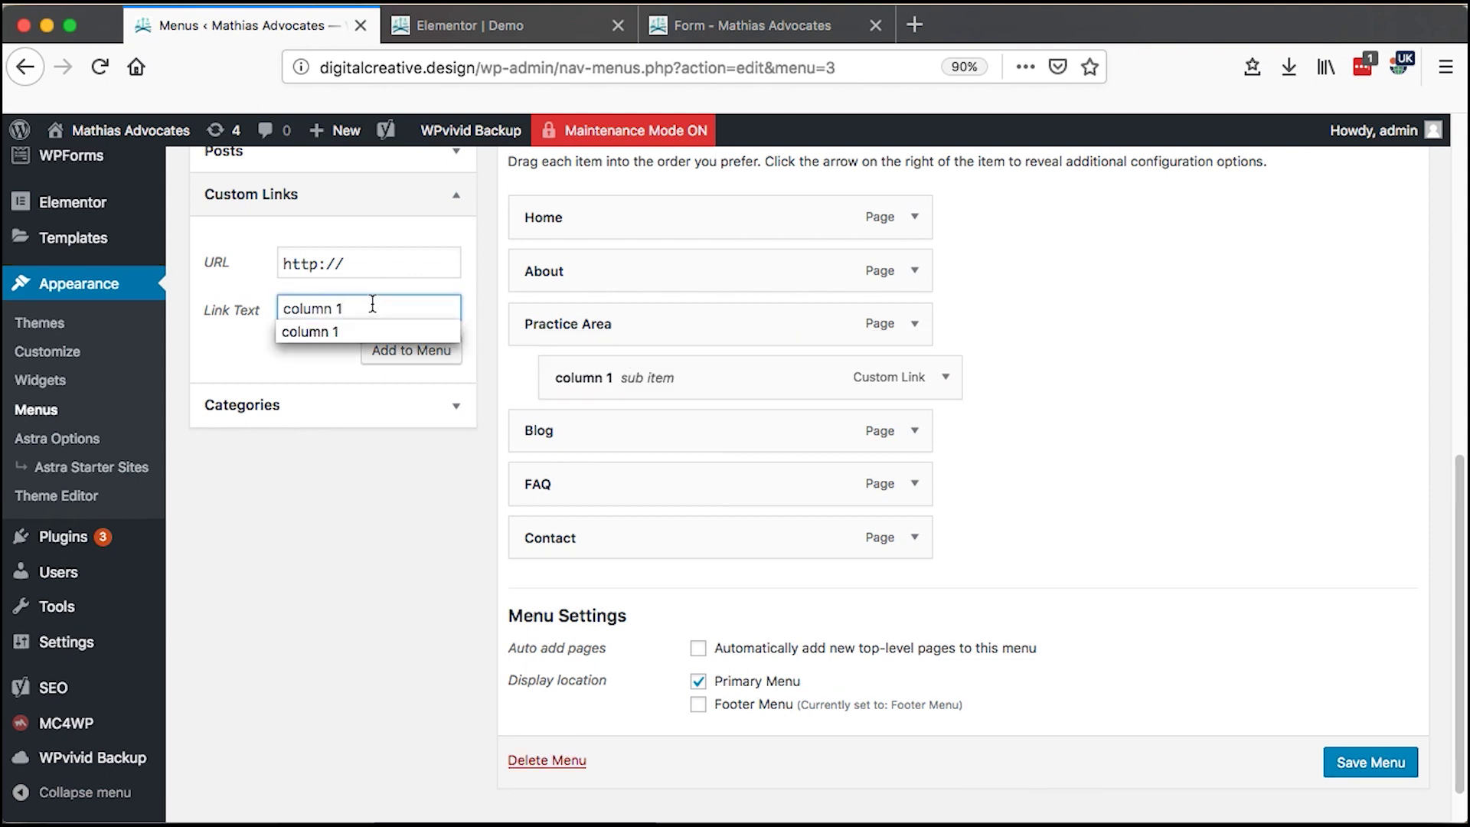
key(BackSpace)
text(2)
click(361, 259)
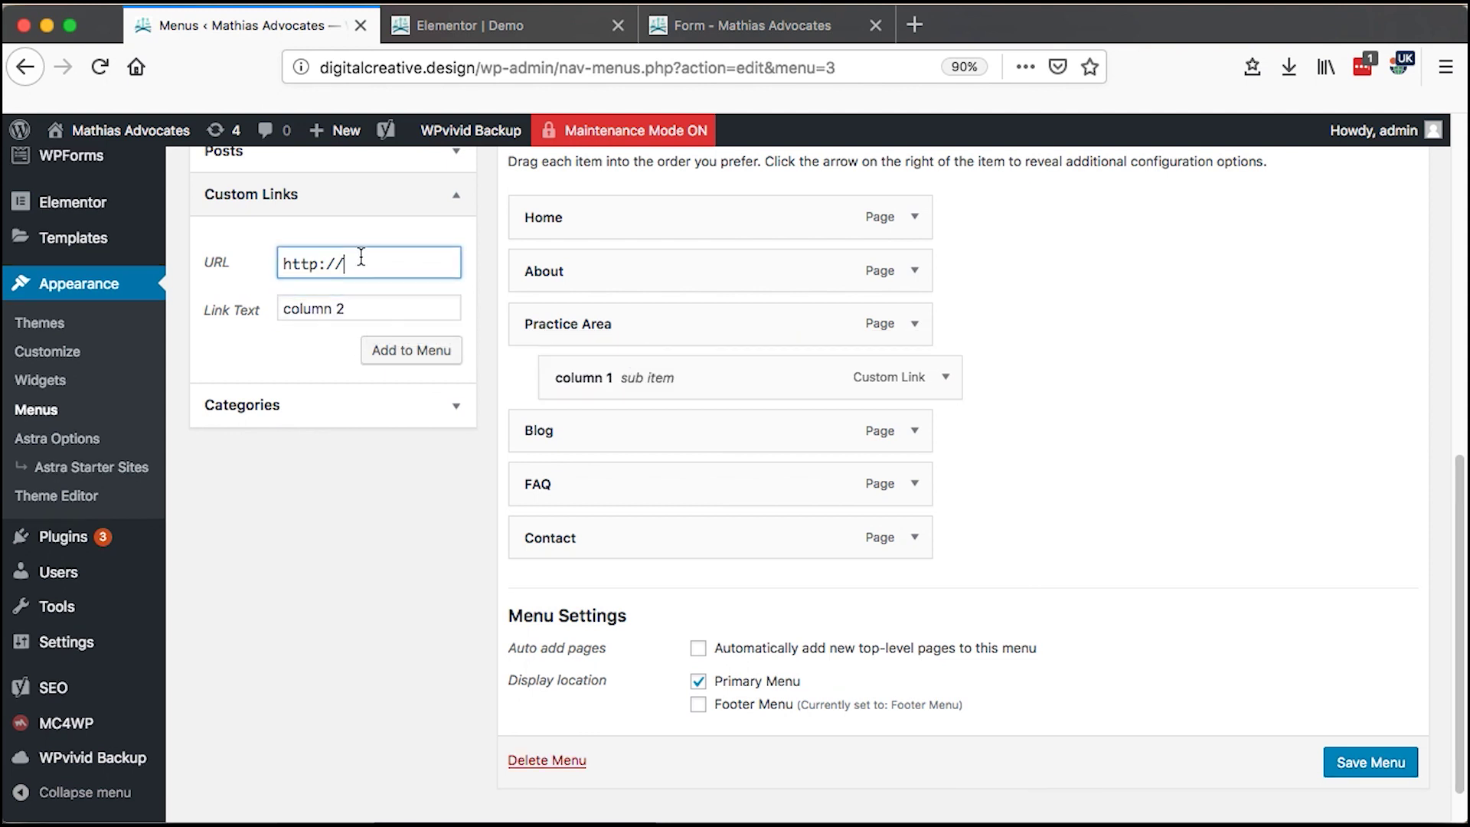
text(#)
click(406, 351)
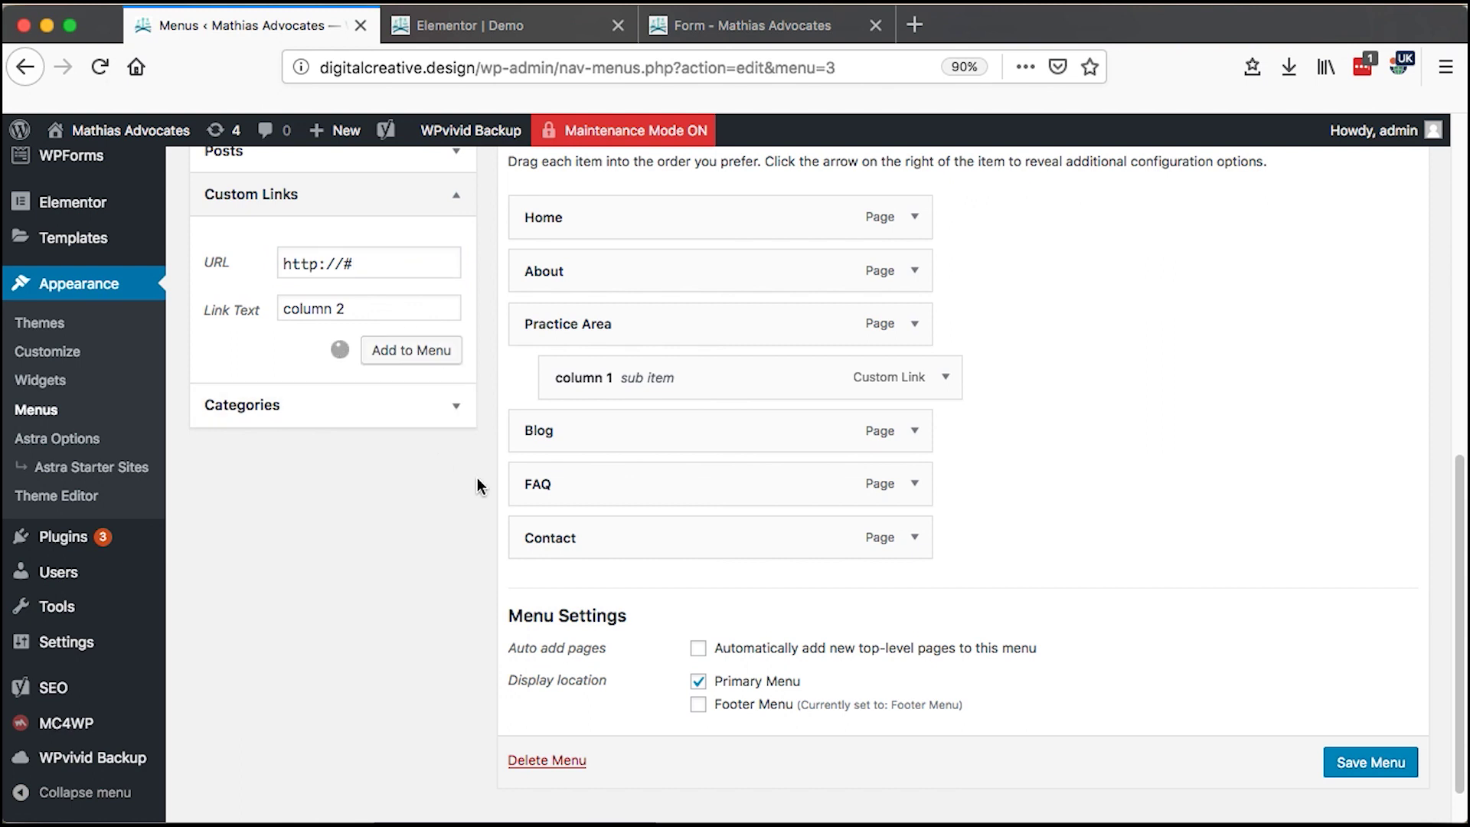
drag(564, 591, 605, 433)
click(339, 308)
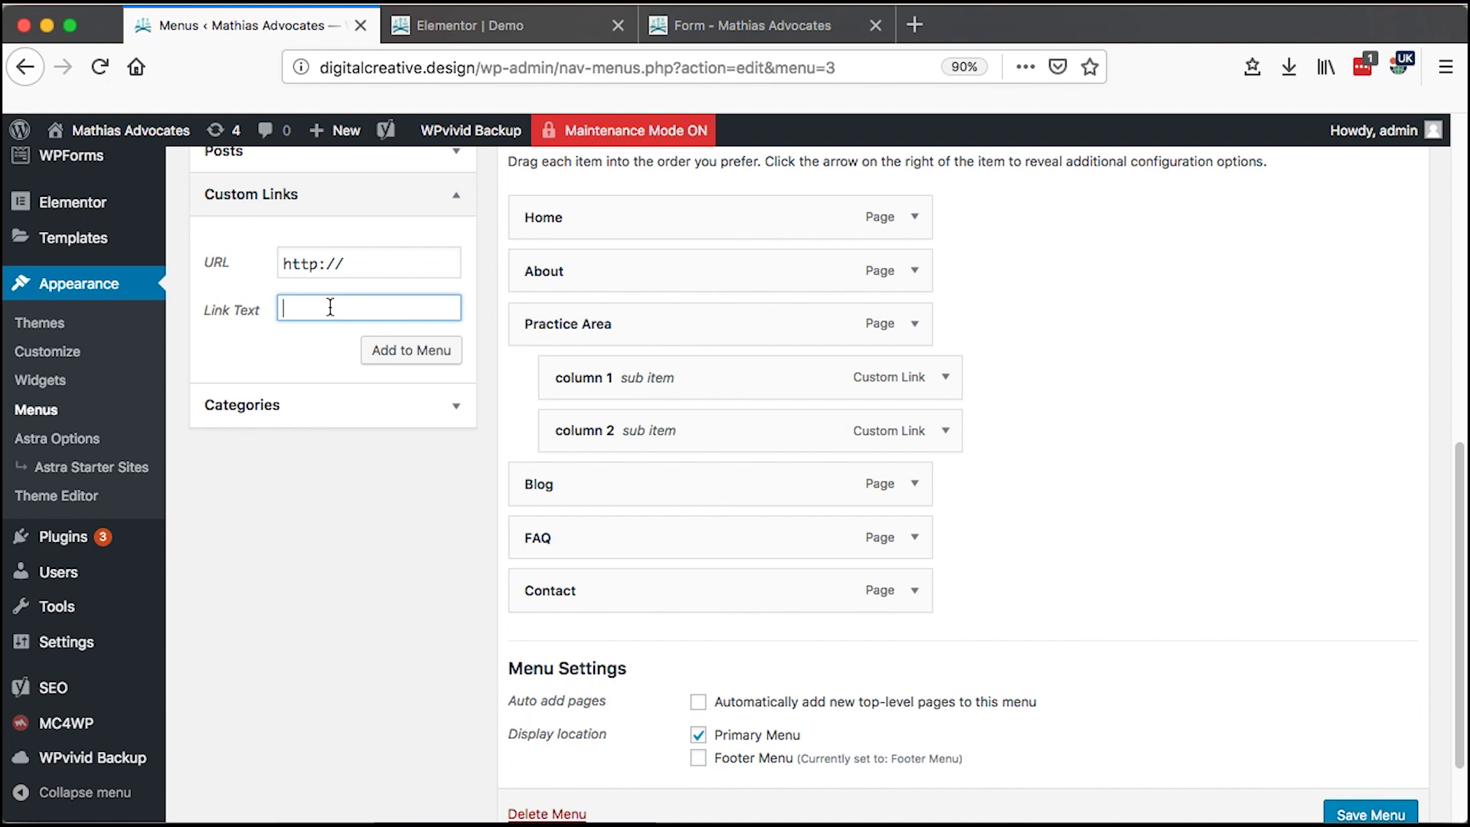
Step: Add a 'column 3' custom link with URL '#' nested after column 2, and save the menu
text(column 1)
key(BackSpace)
text(3)
click(378, 264)
key(Down)
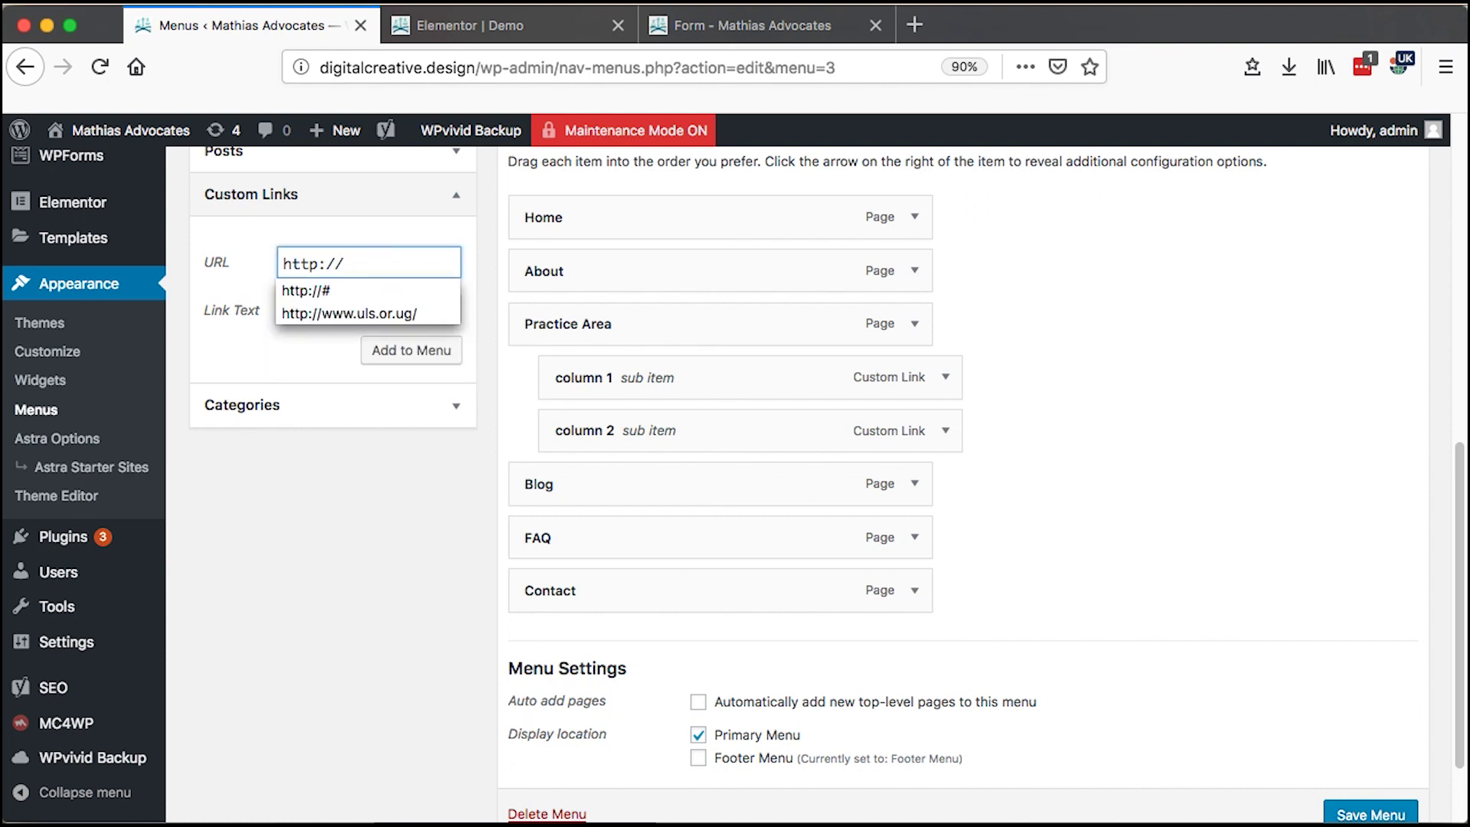
text(#)
click(450, 405)
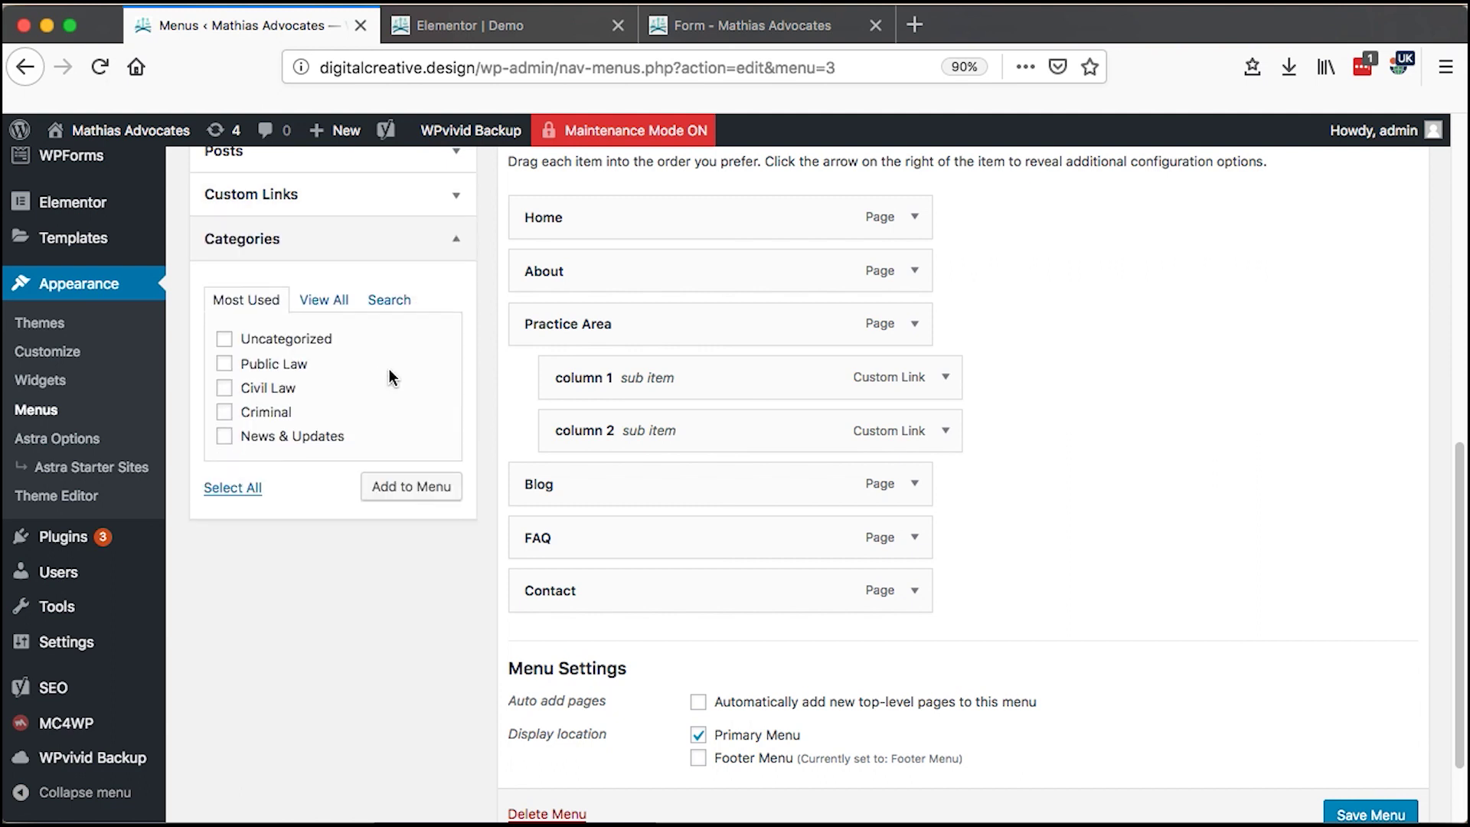
click(395, 238)
click(390, 202)
click(417, 360)
click(602, 643)
drag(601, 644, 620, 481)
scroll(906, 469, down, 3)
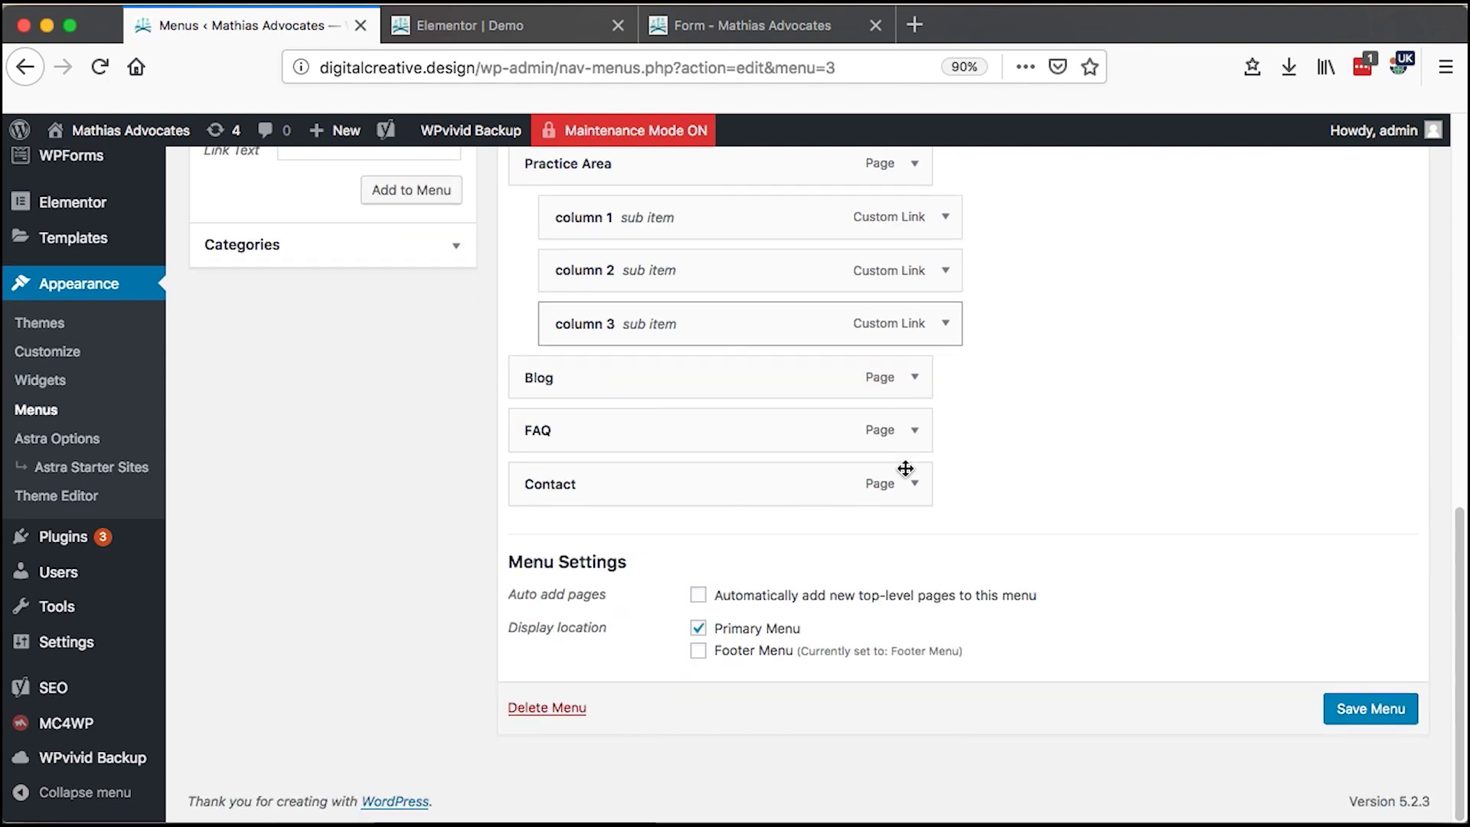
click(1352, 709)
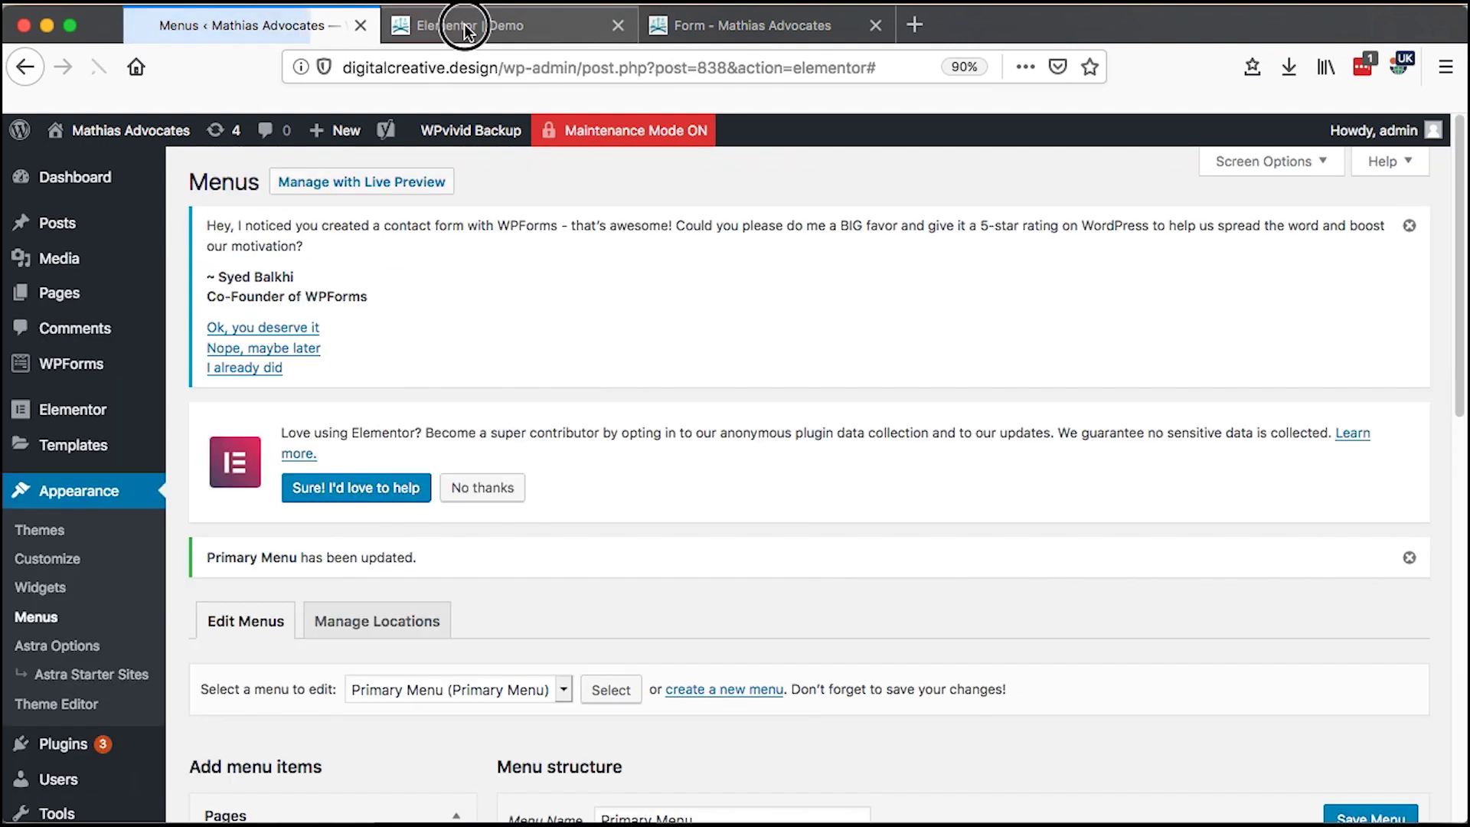
Step: Save the Demo header as a draft, reload the editor, and select the Nav Menu widget
click(464, 27)
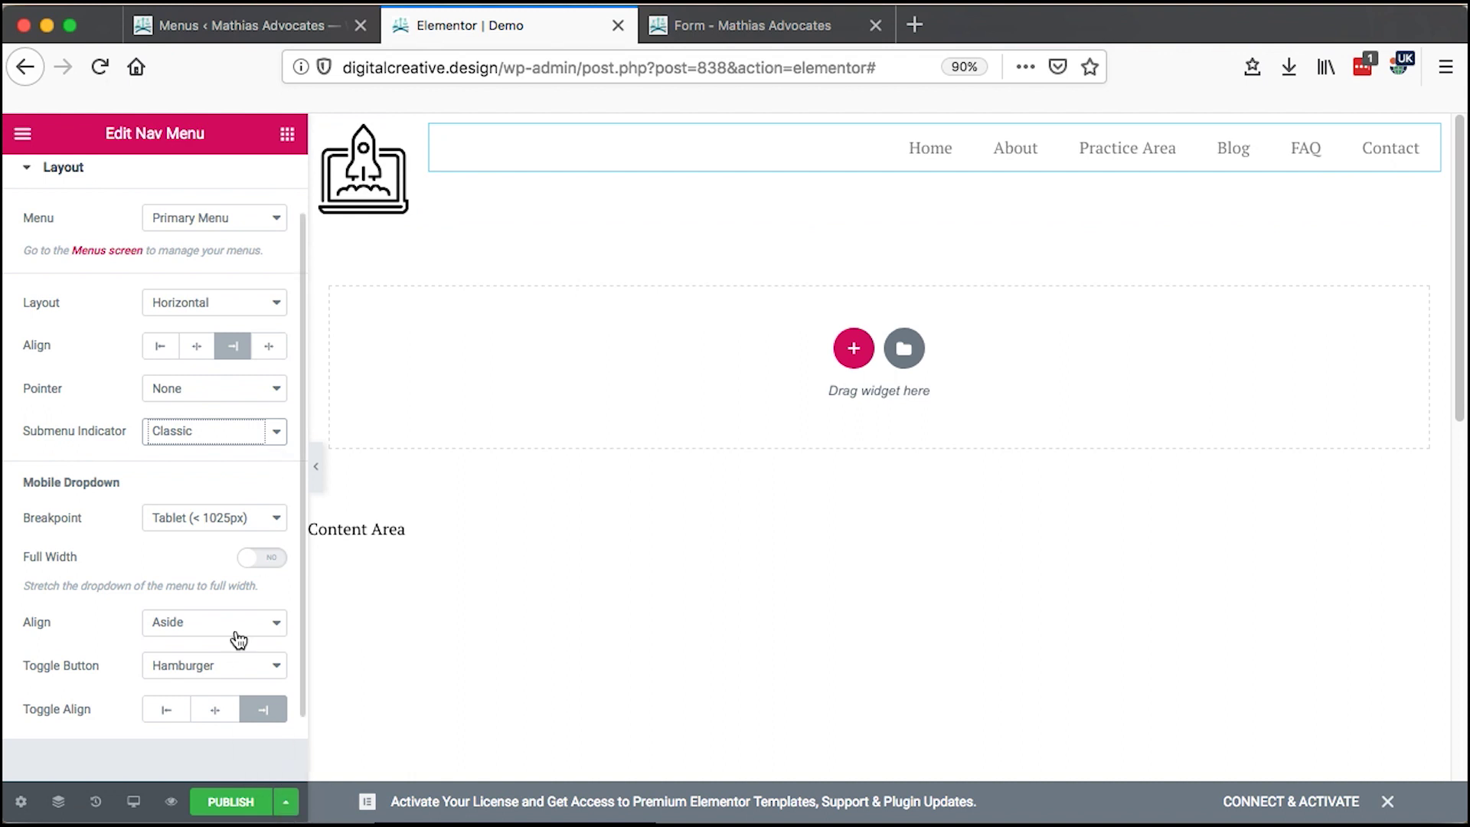
click(286, 802)
click(88, 669)
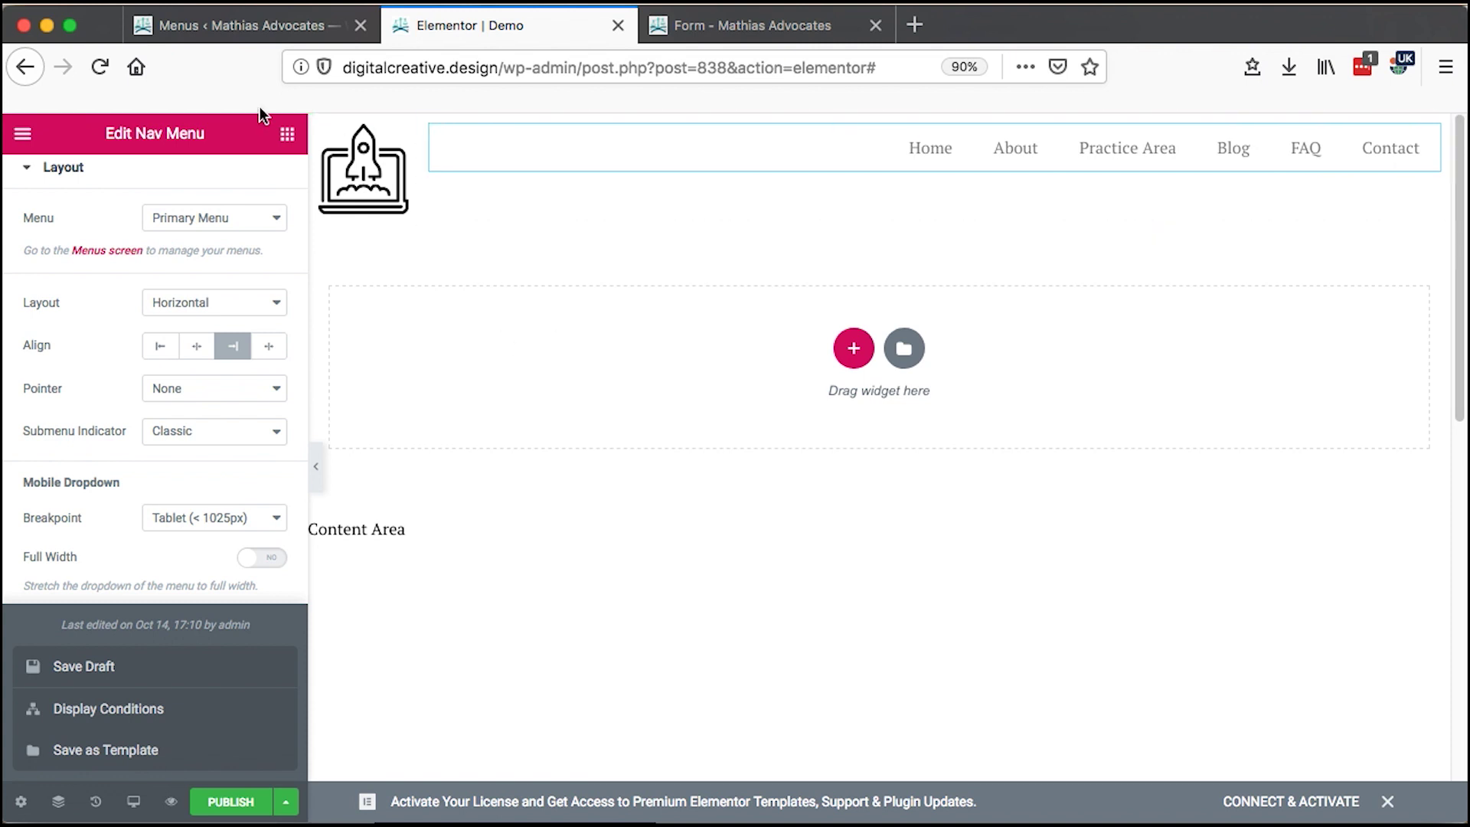
click(100, 67)
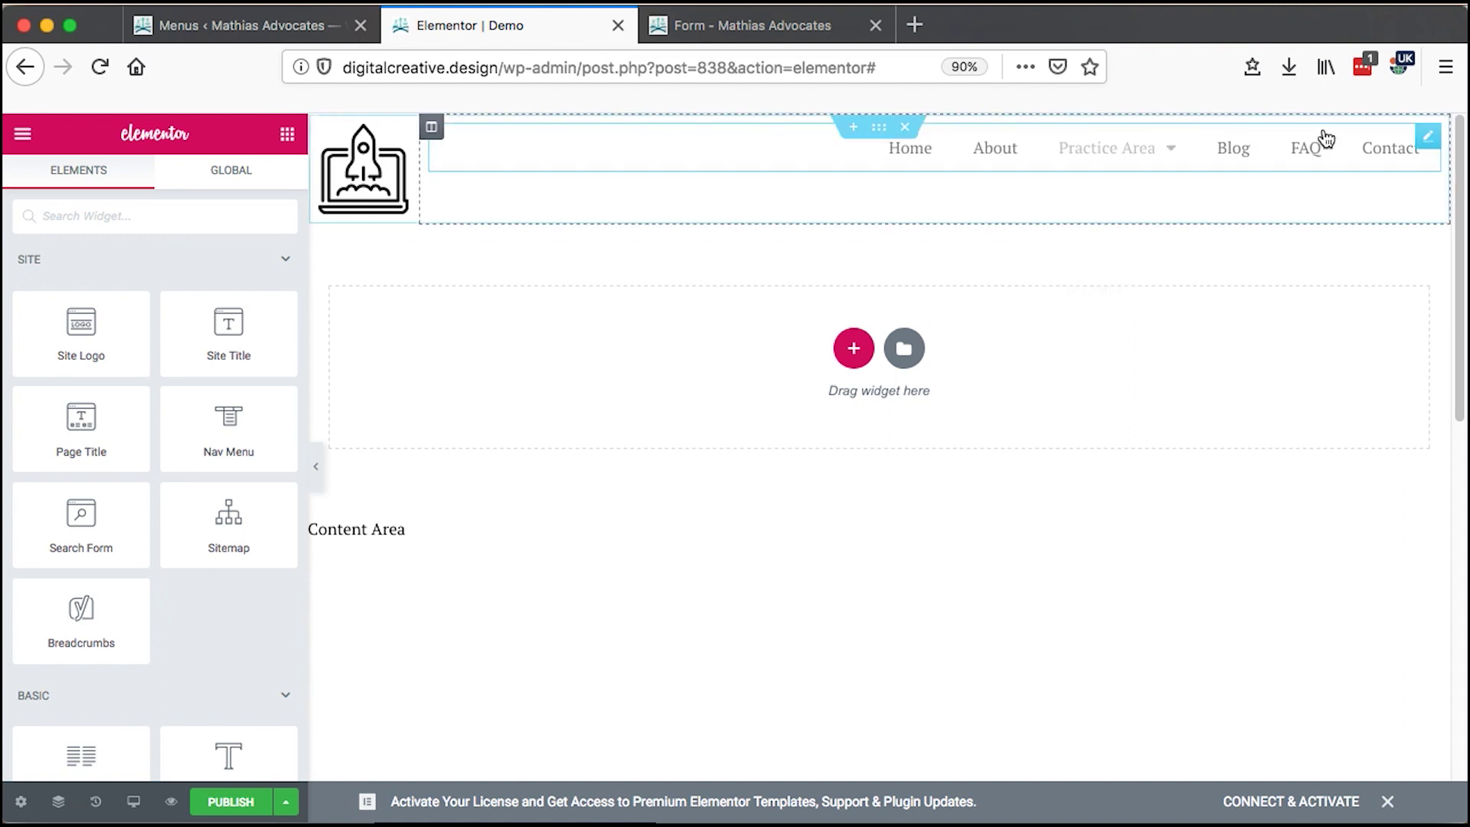
click(1429, 140)
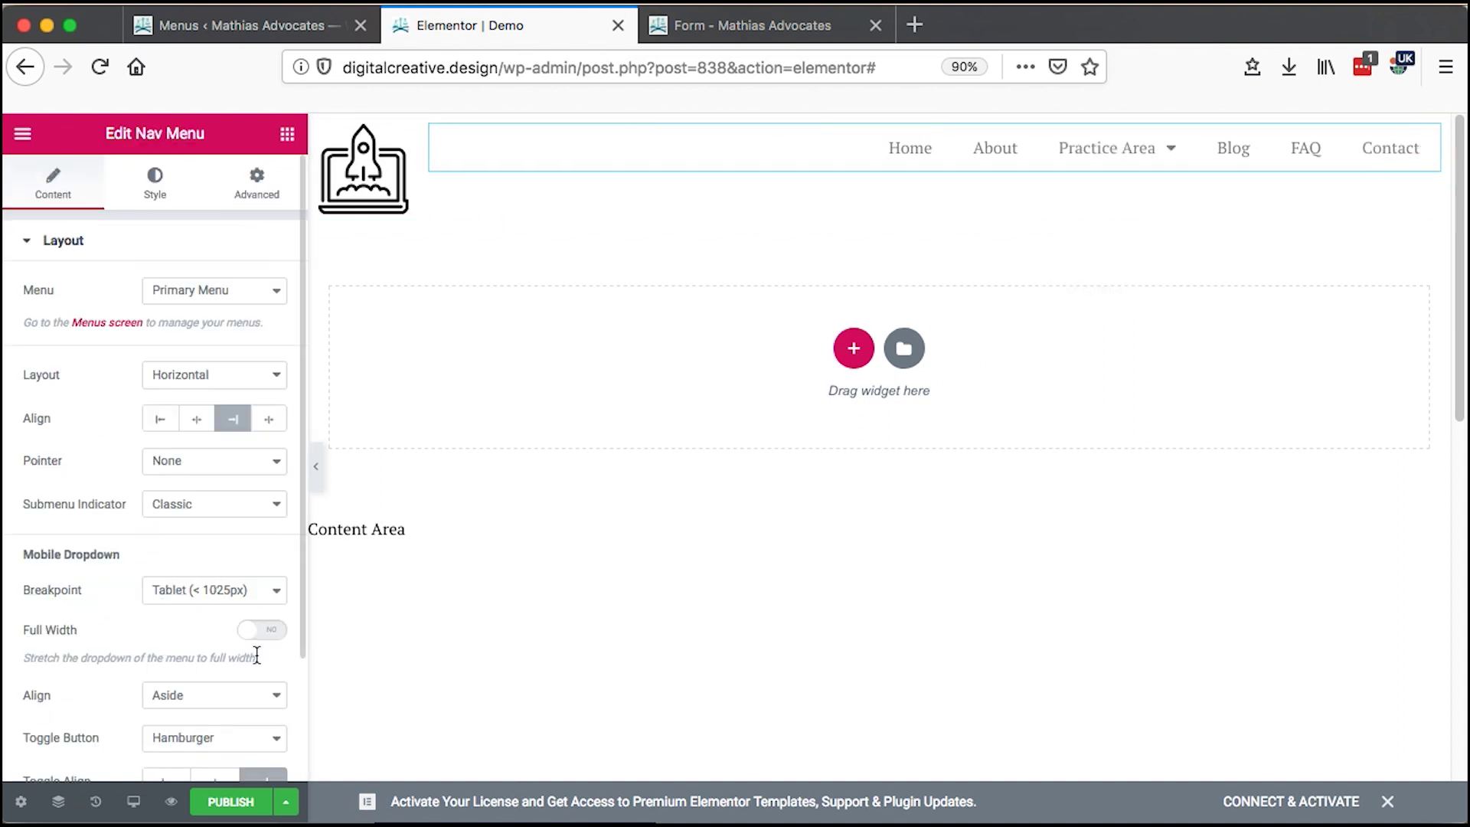
scroll(194, 568, down, 1)
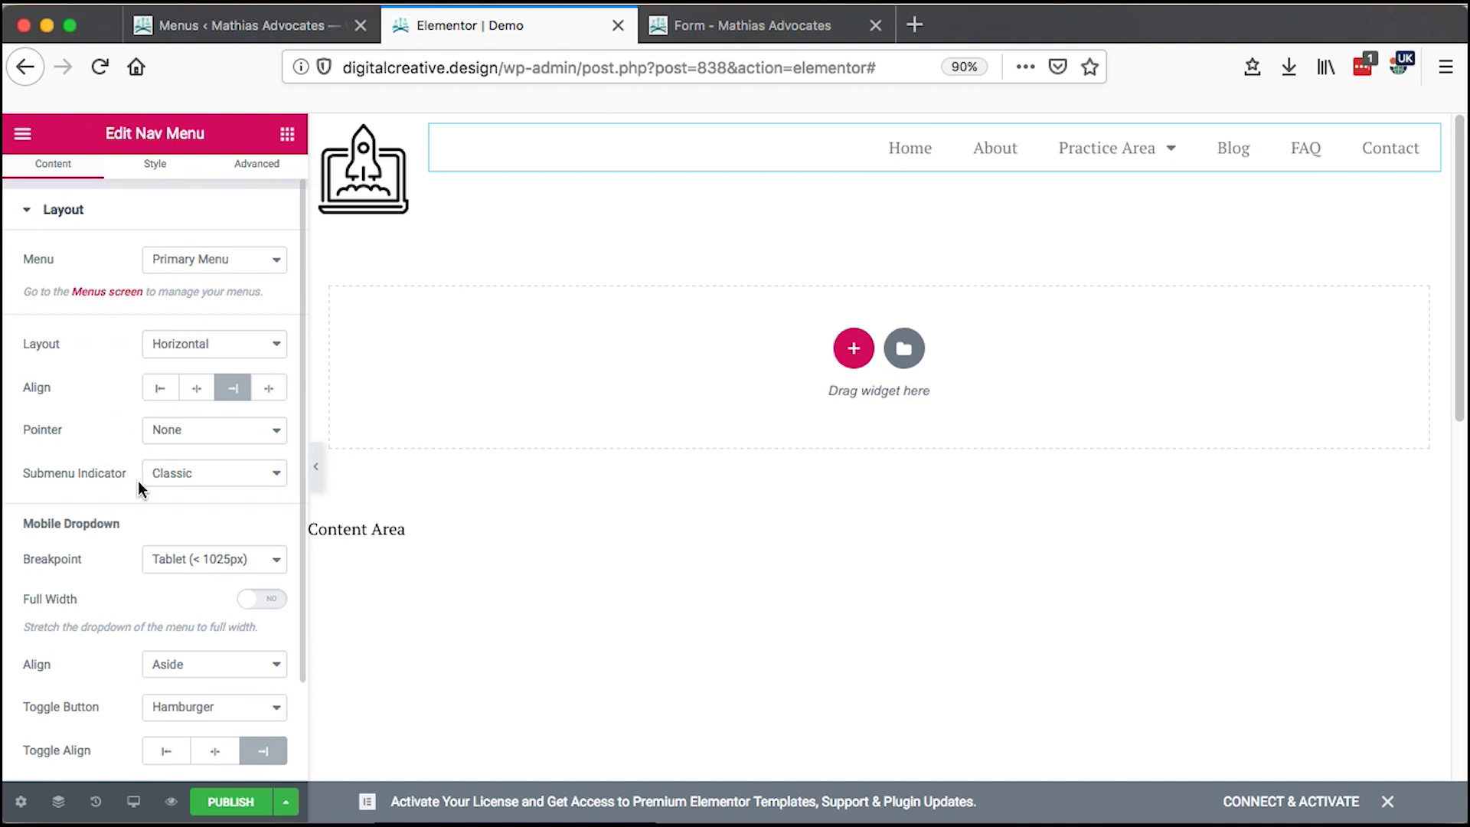
Step: Try the Chevron and Angle submenu indicators, then settle on Plus beside Practice Area
click(209, 473)
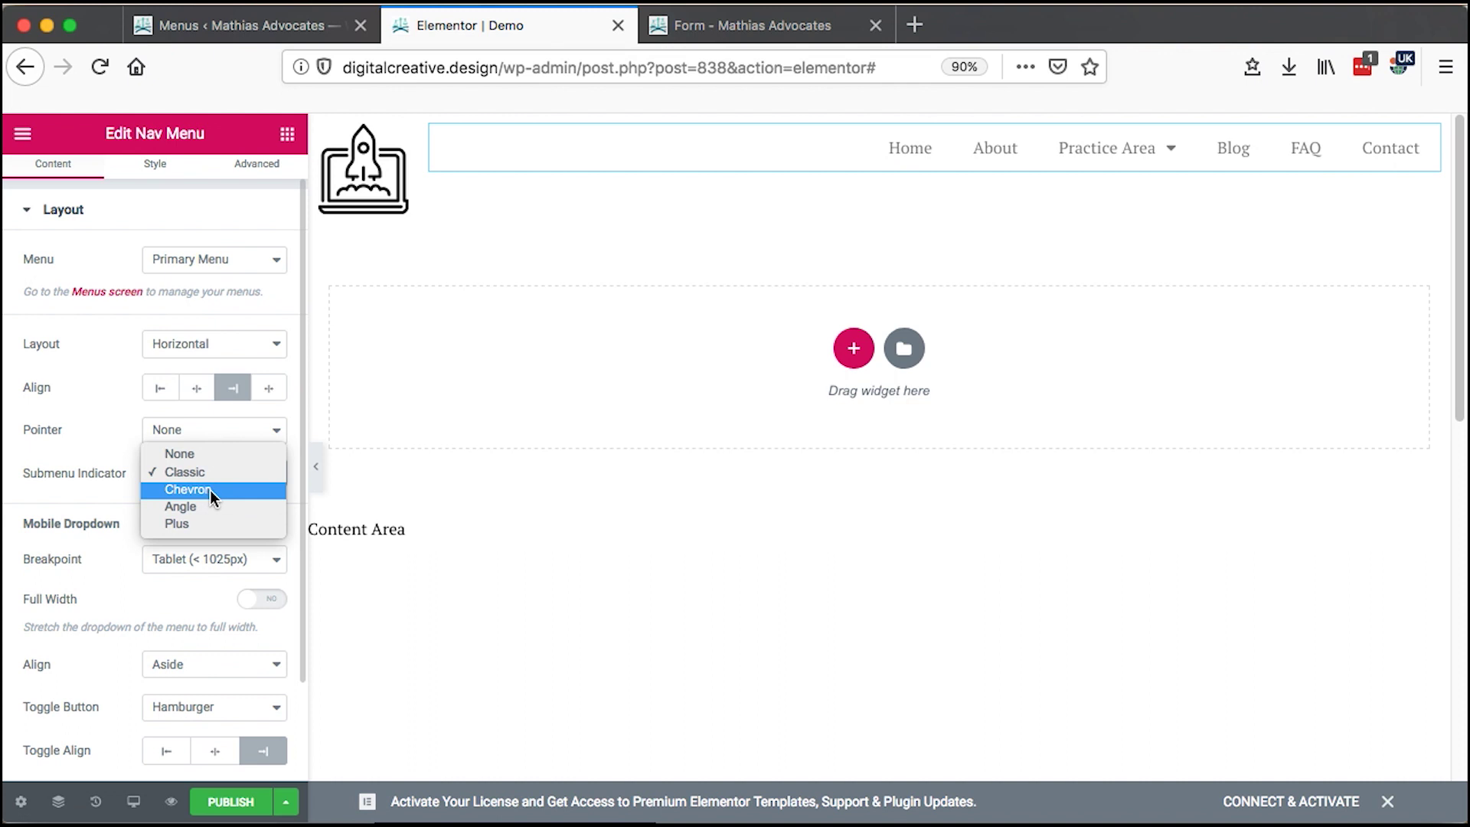
click(210, 490)
click(223, 474)
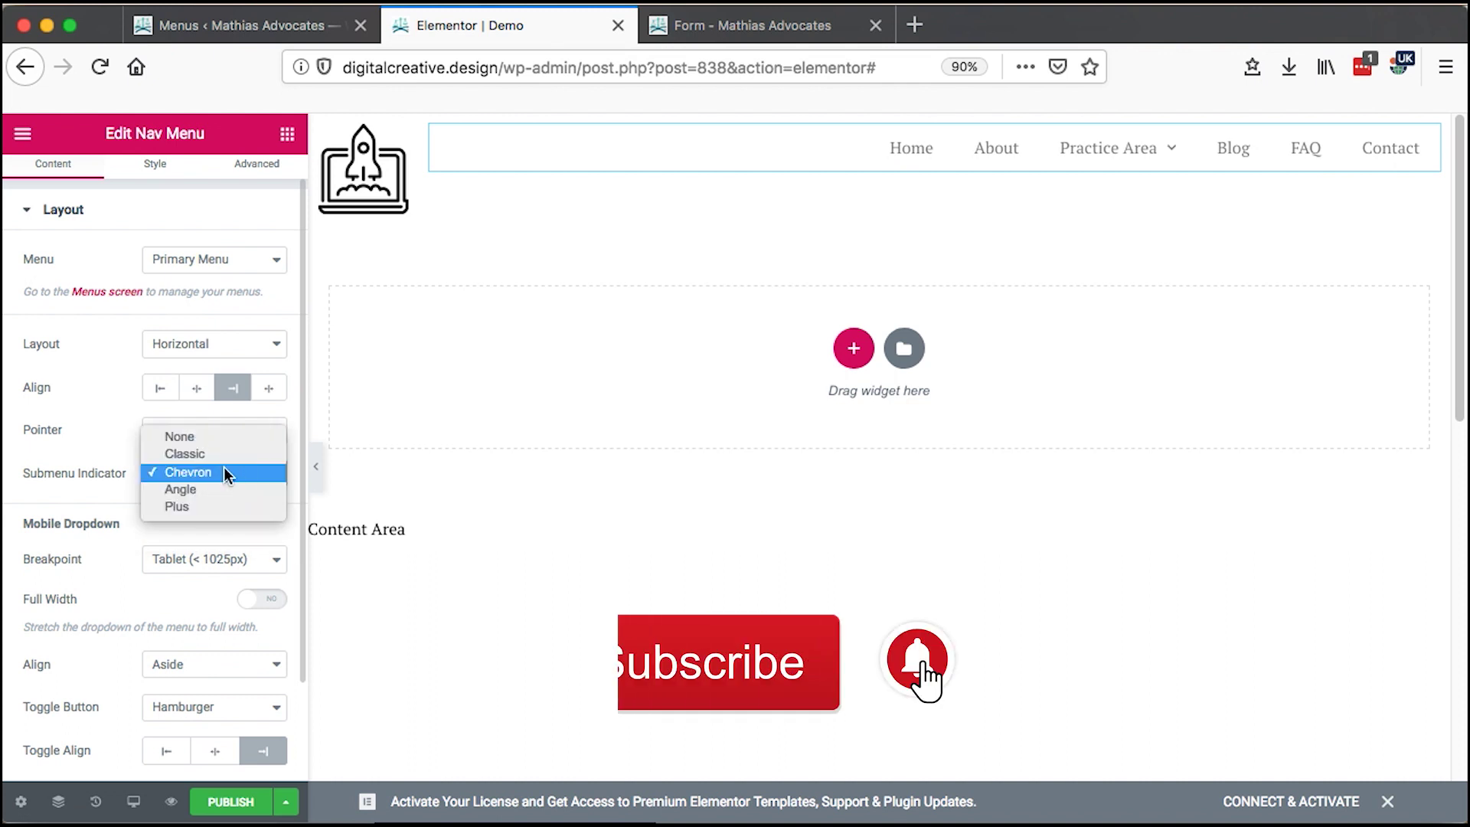
click(224, 489)
click(223, 474)
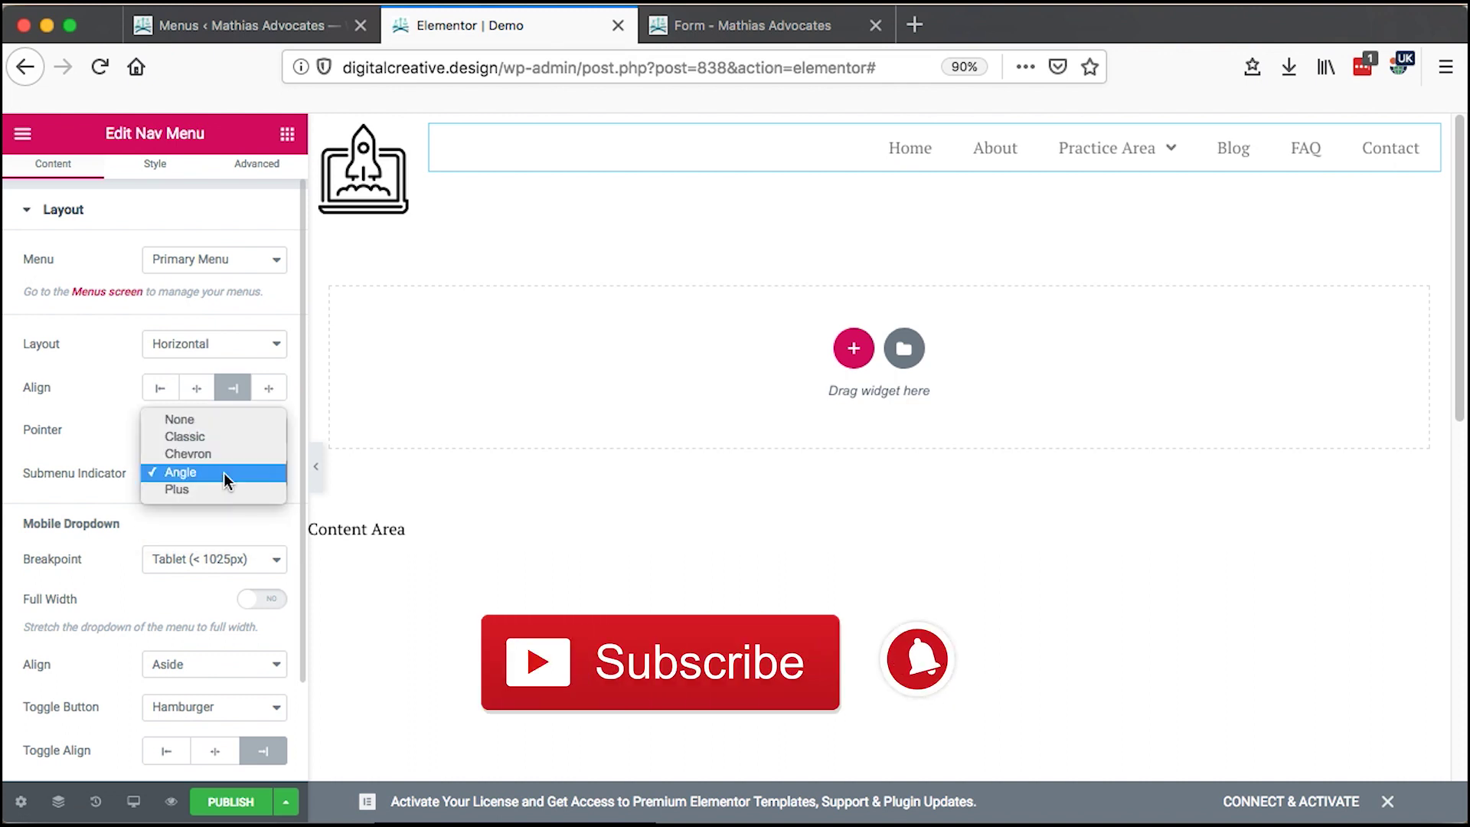
click(223, 488)
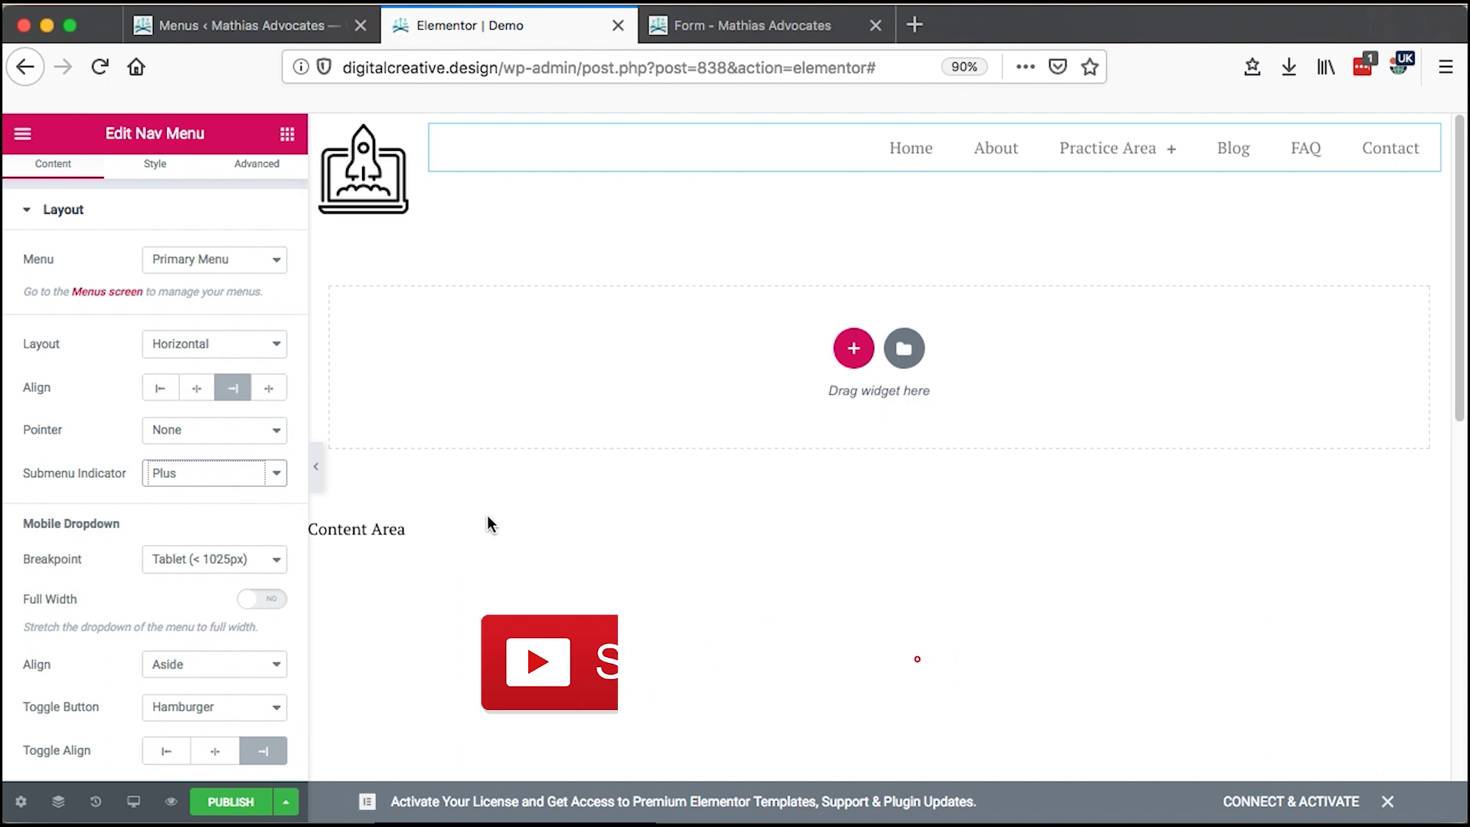
scroll(60, 410, down, 3)
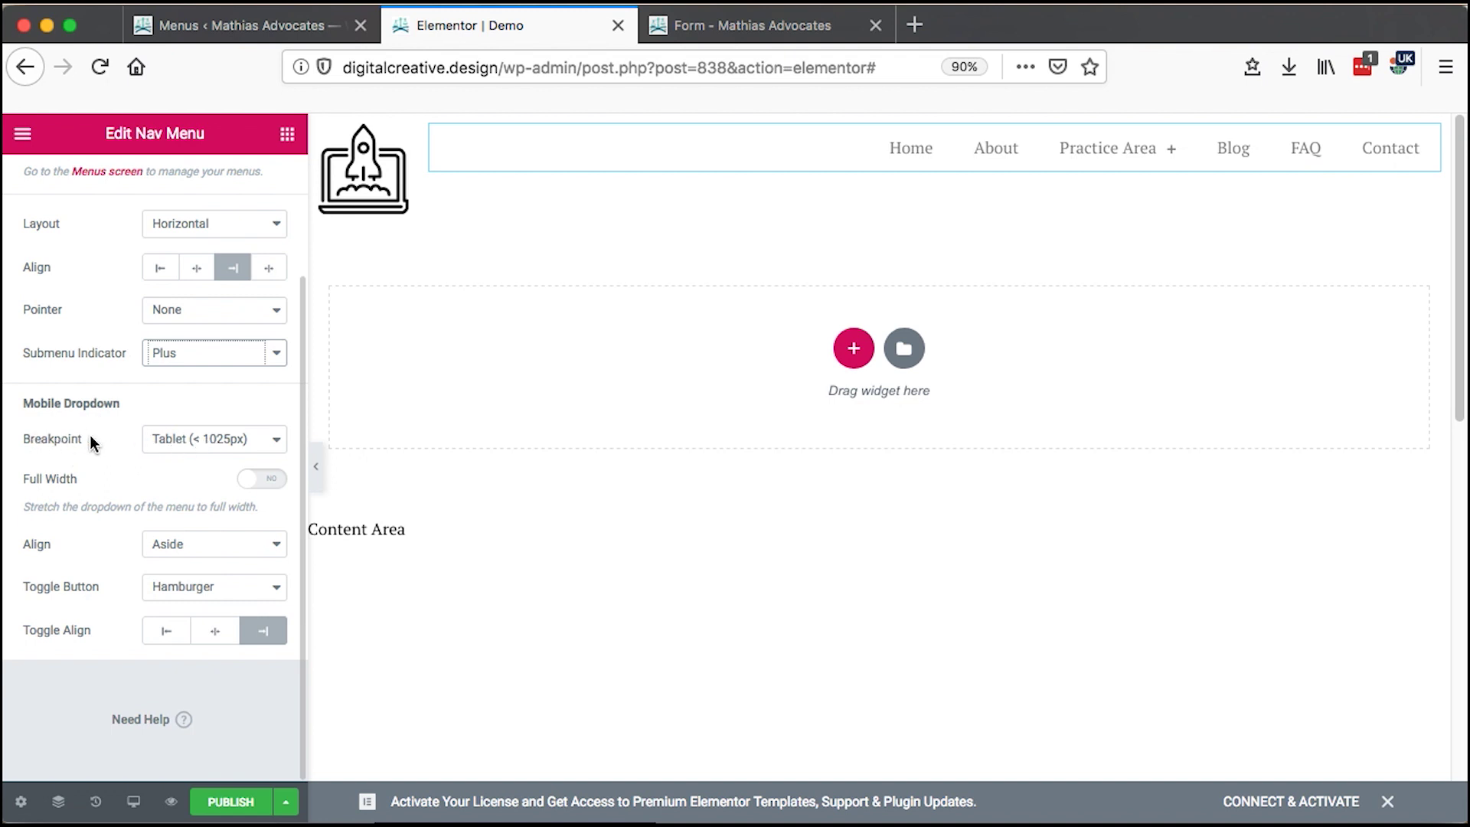
Step: Inspect the Mobile Dropdown Breakpoint choices, leaving the breakpoint at Tablet
click(201, 443)
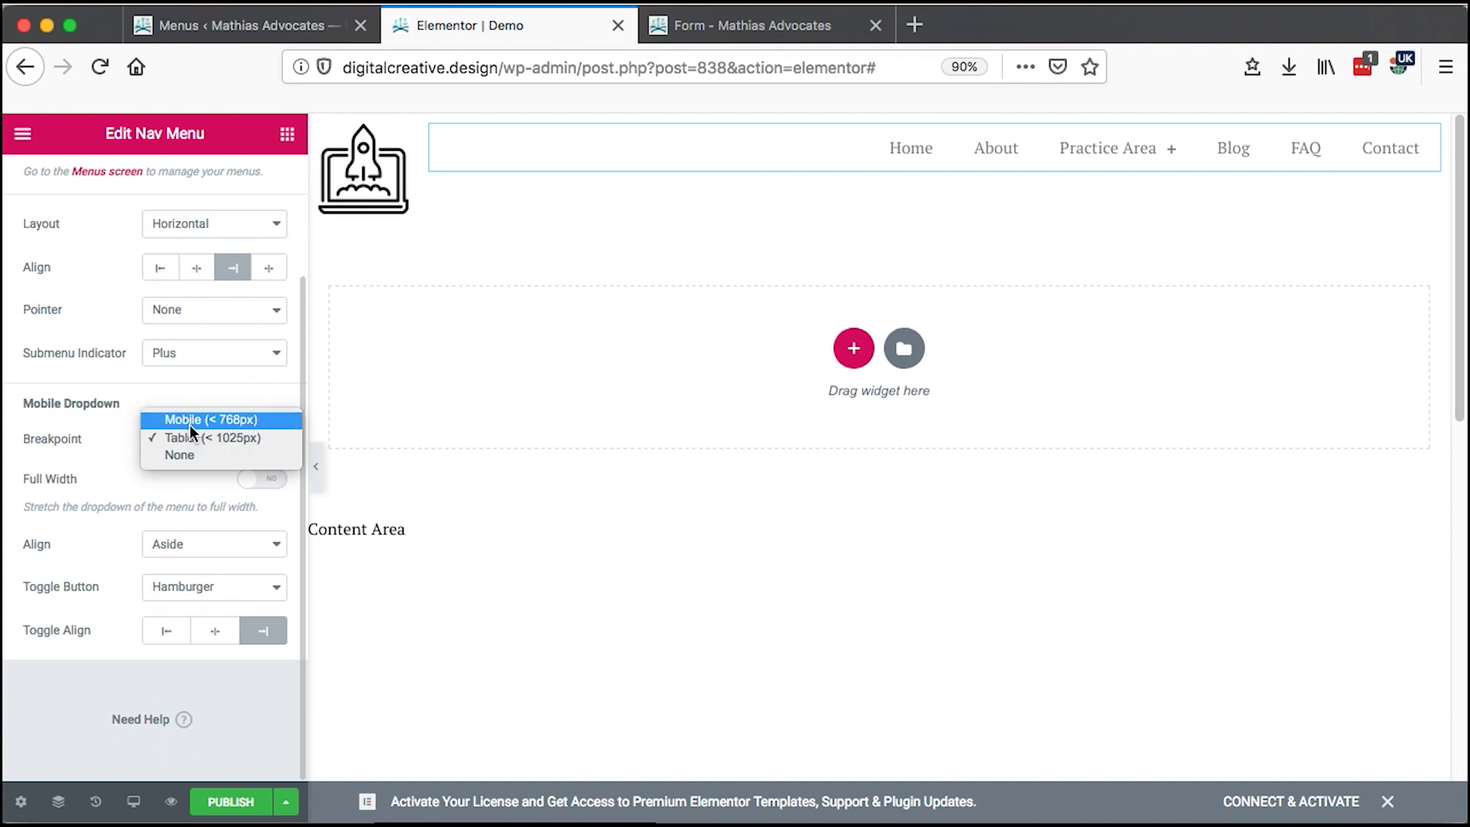
click(115, 441)
click(208, 433)
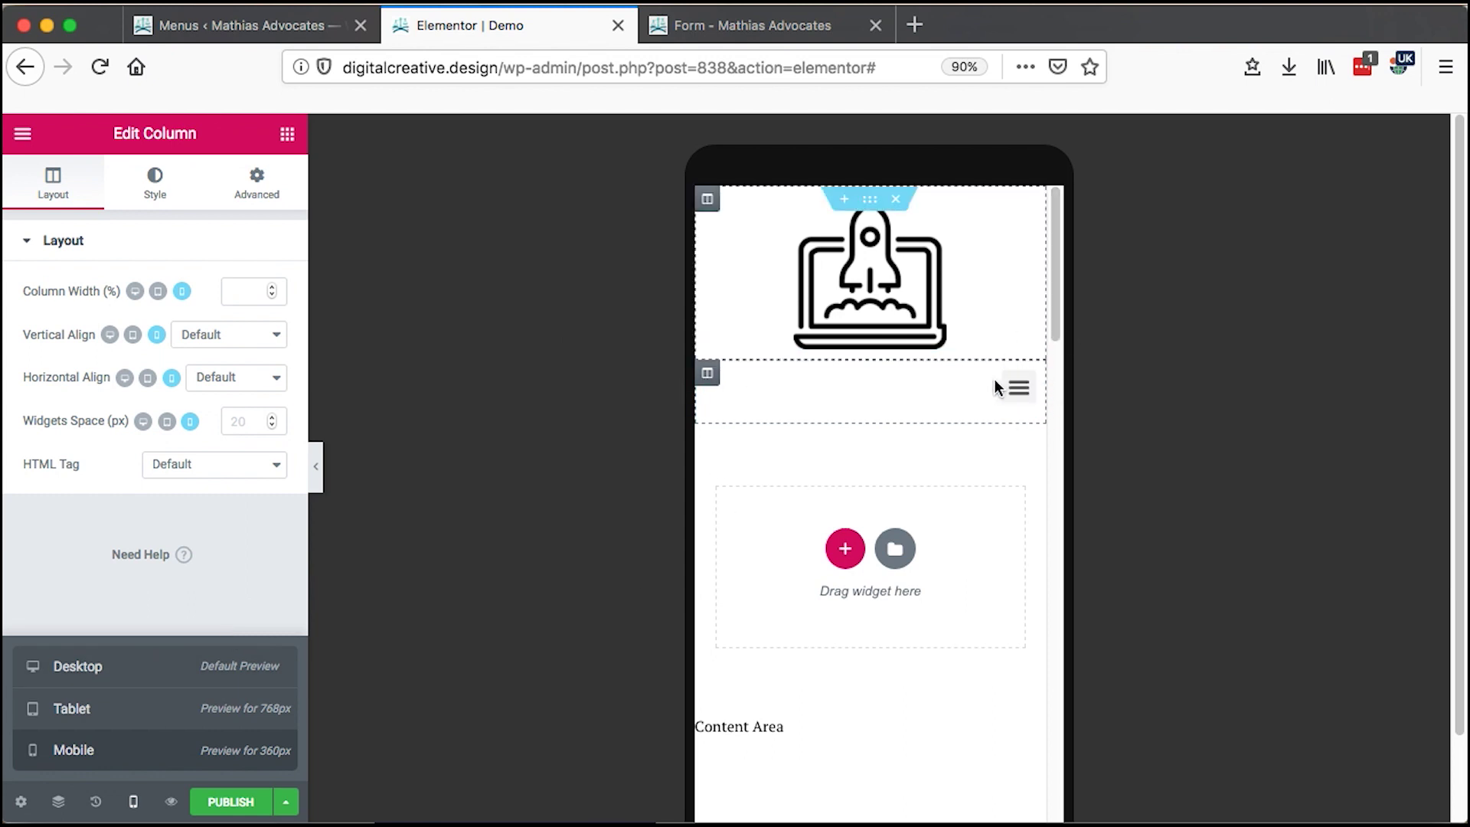
Step: Set the logo column's mobile width to 30%
click(706, 202)
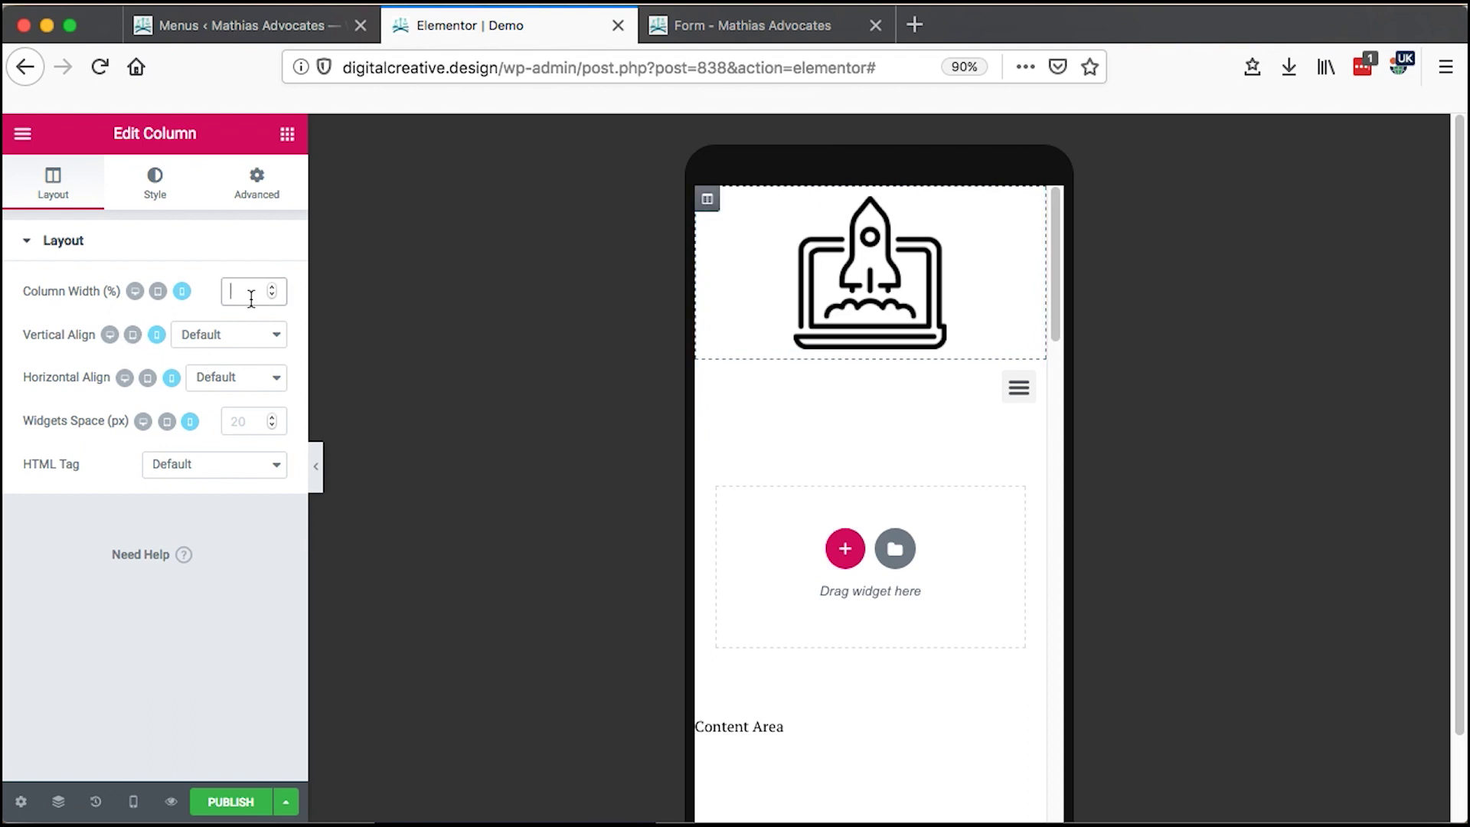
text(50)
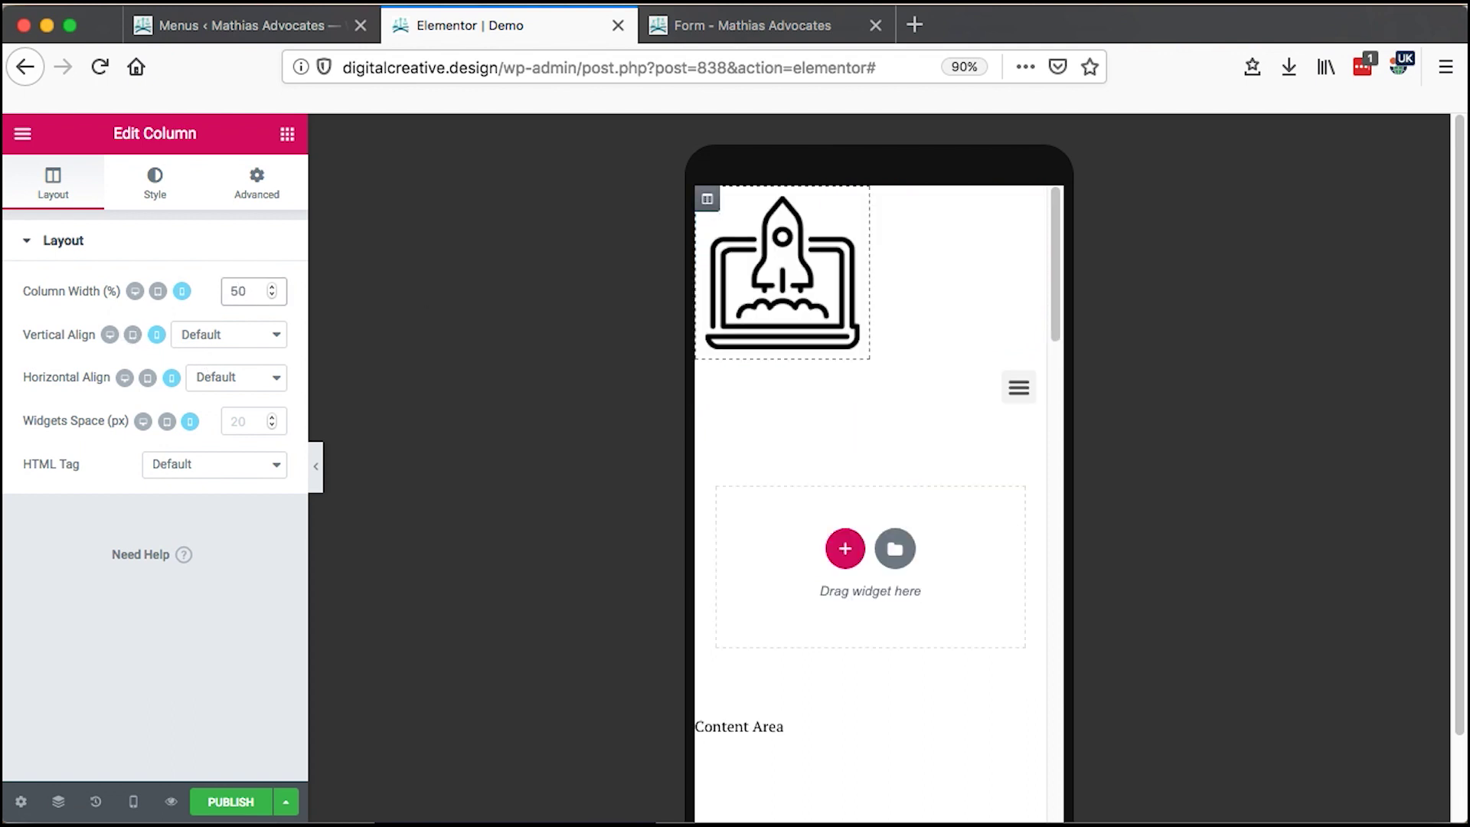
key(BackSpace)
text(3)
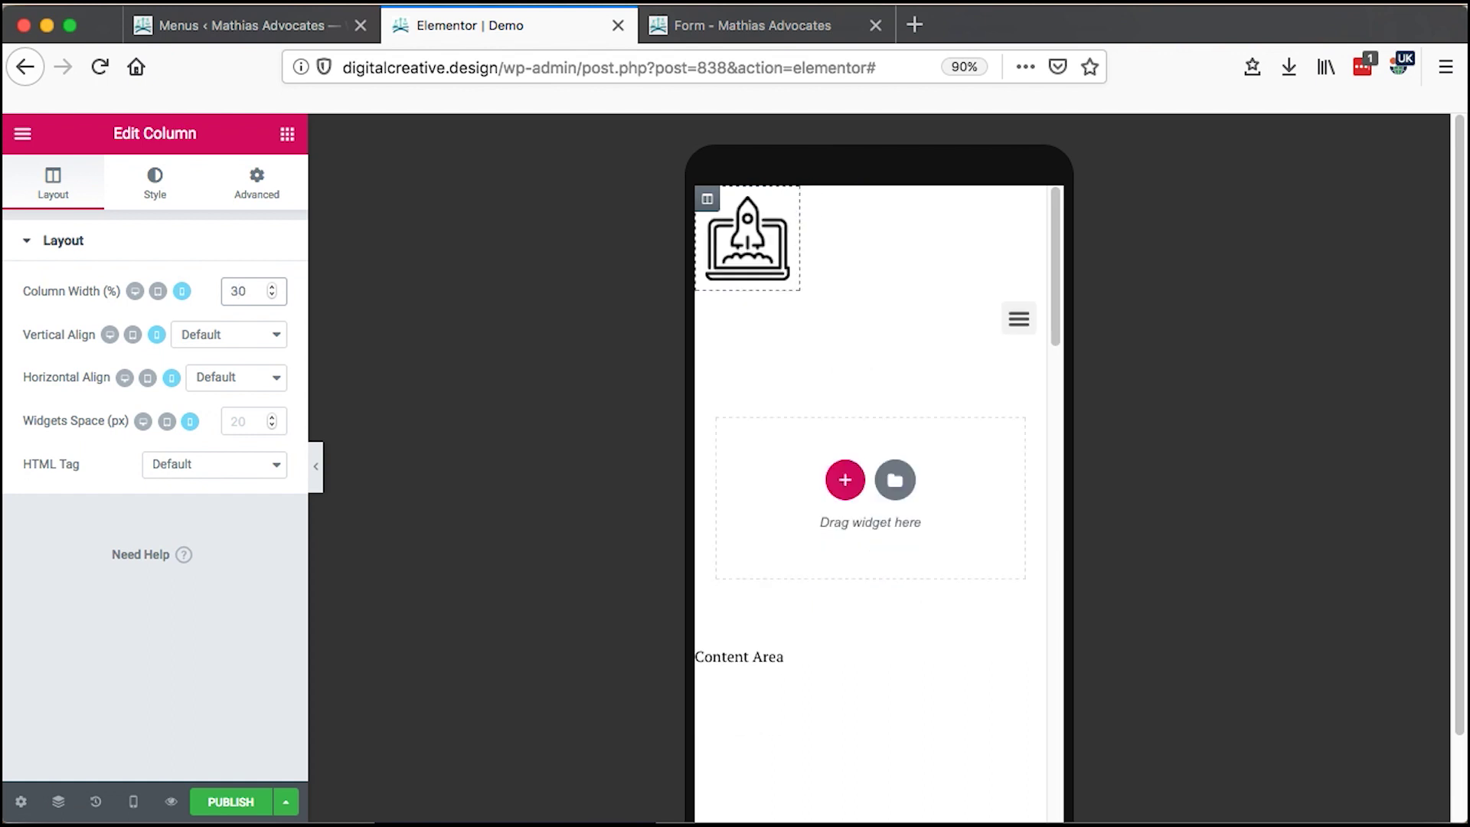
Step: Set the menu column's mobile width to 70% and return the preview to Desktop
click(707, 308)
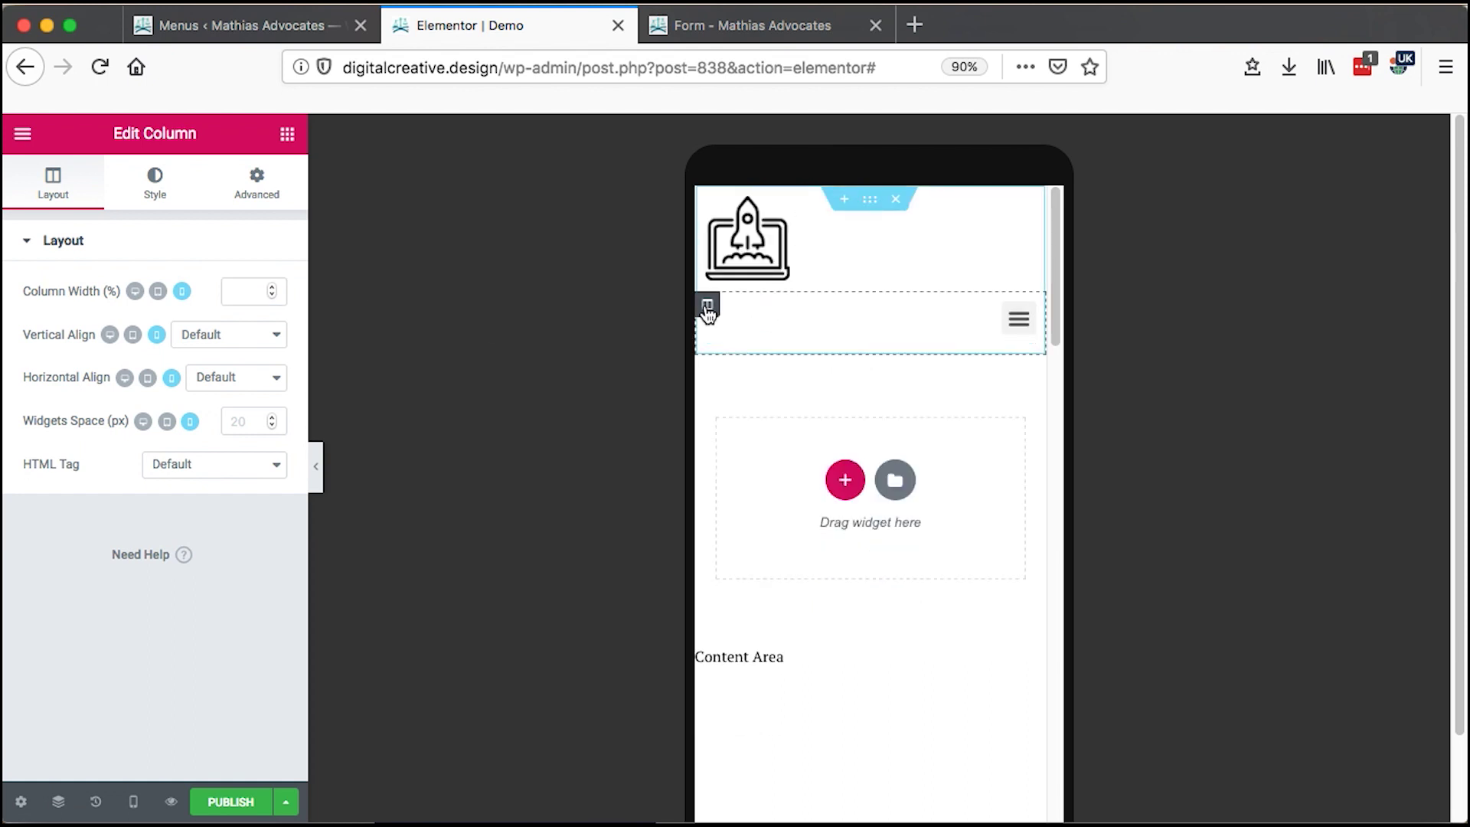
click(234, 291)
text(70)
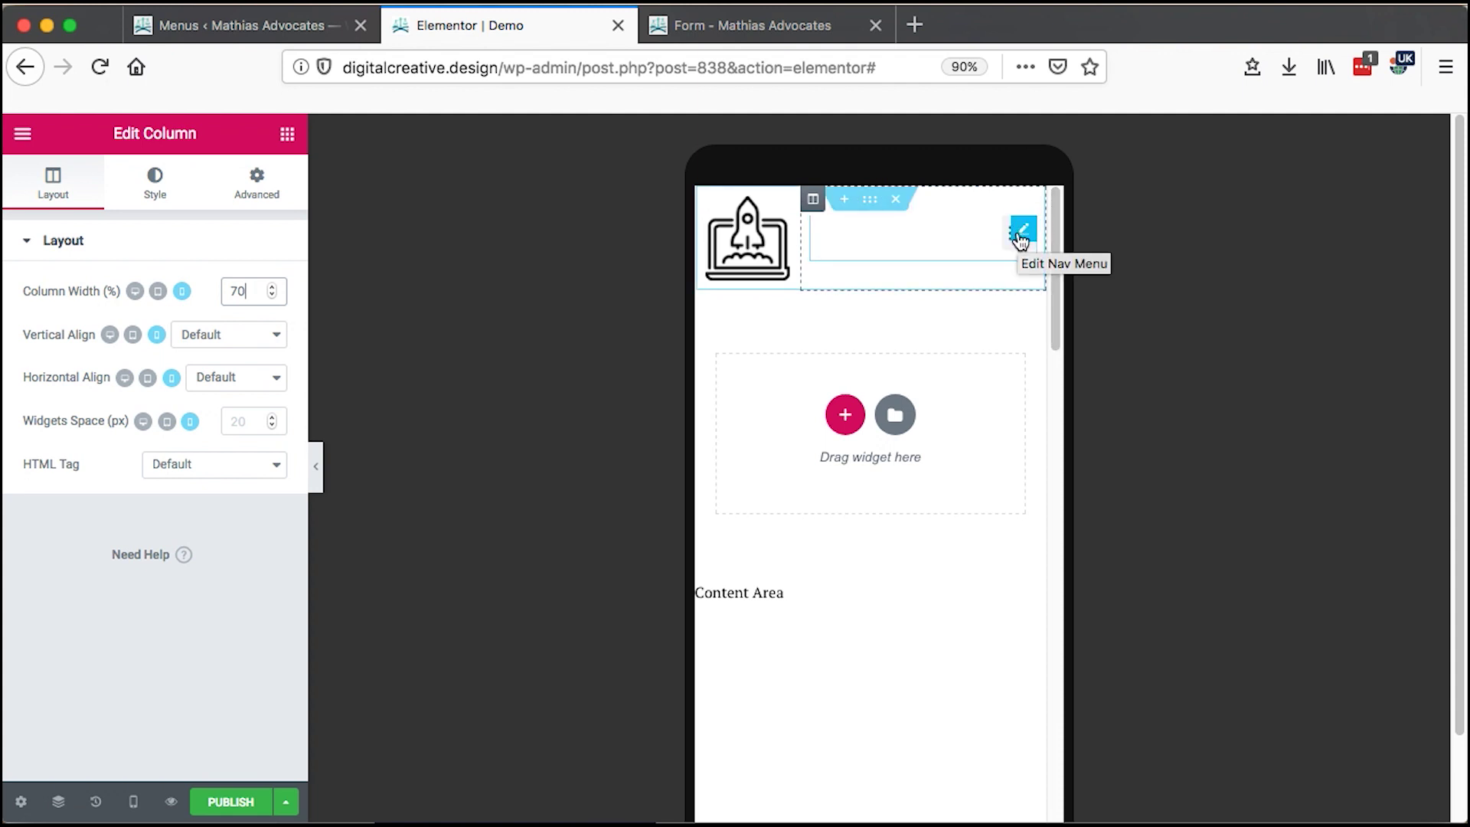
click(1021, 230)
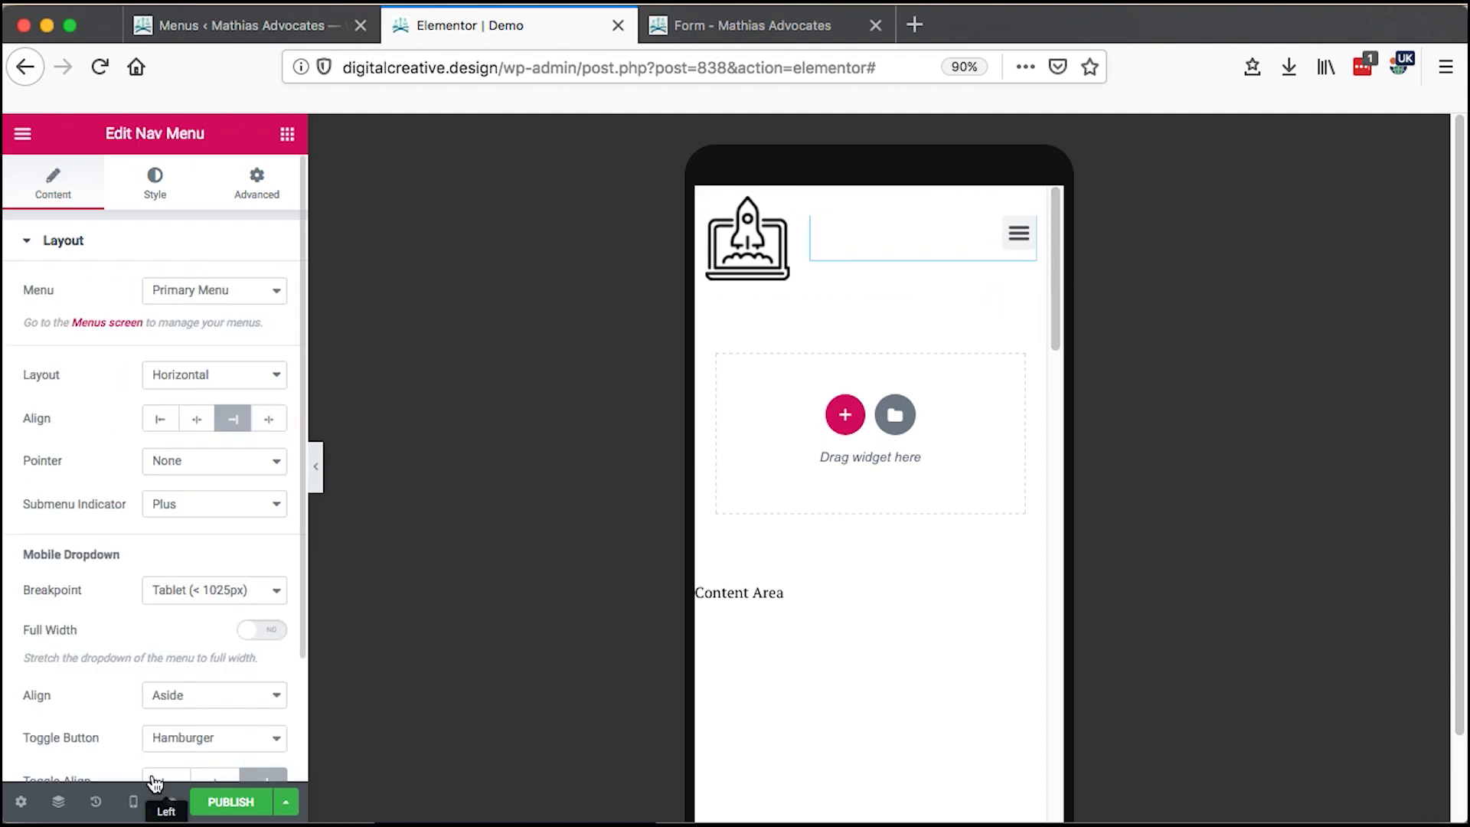
click(133, 802)
click(78, 666)
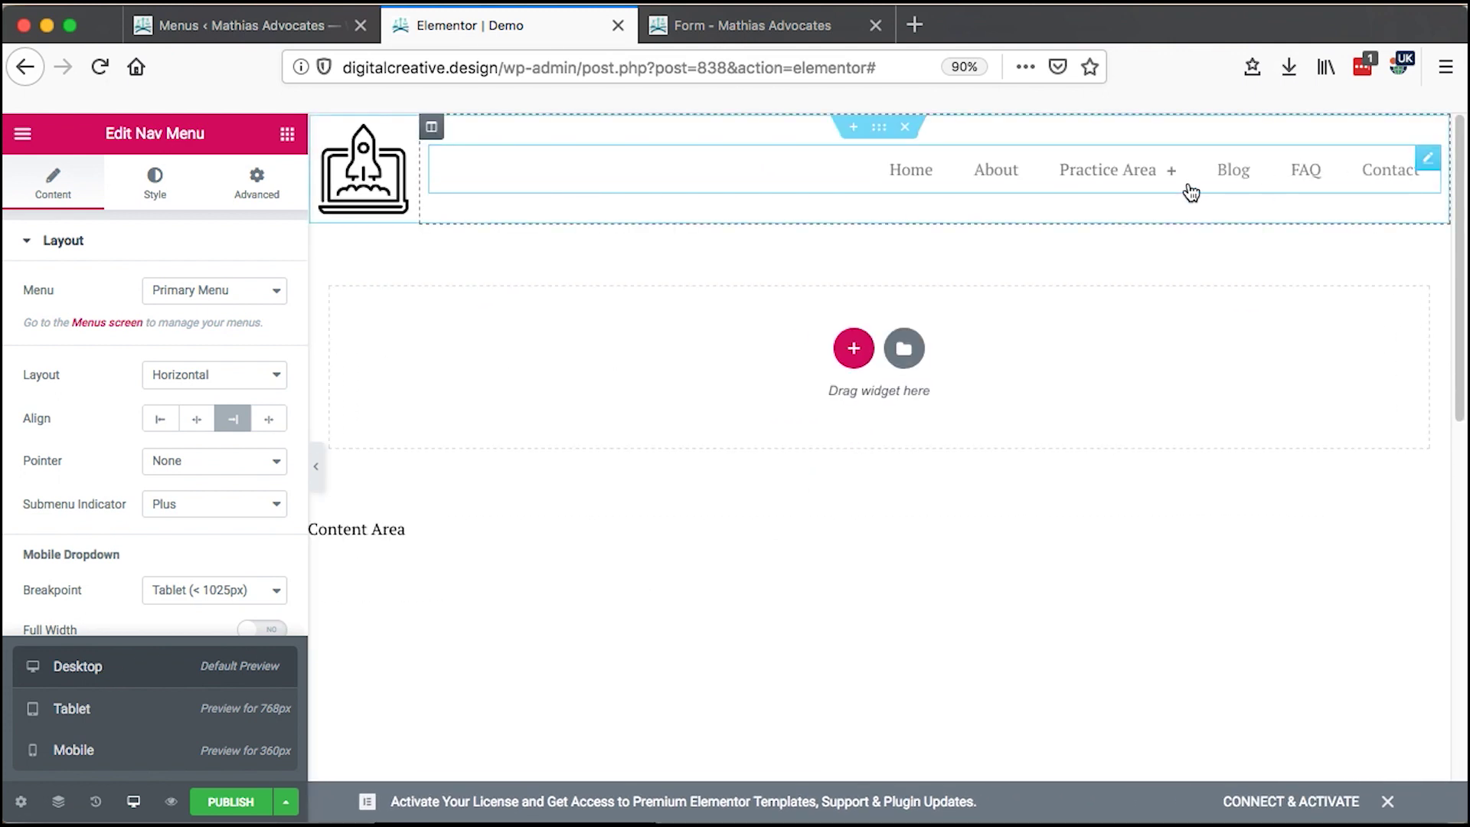
Step: Switch the preview to Tablet and set the logo column width to 20%
click(134, 756)
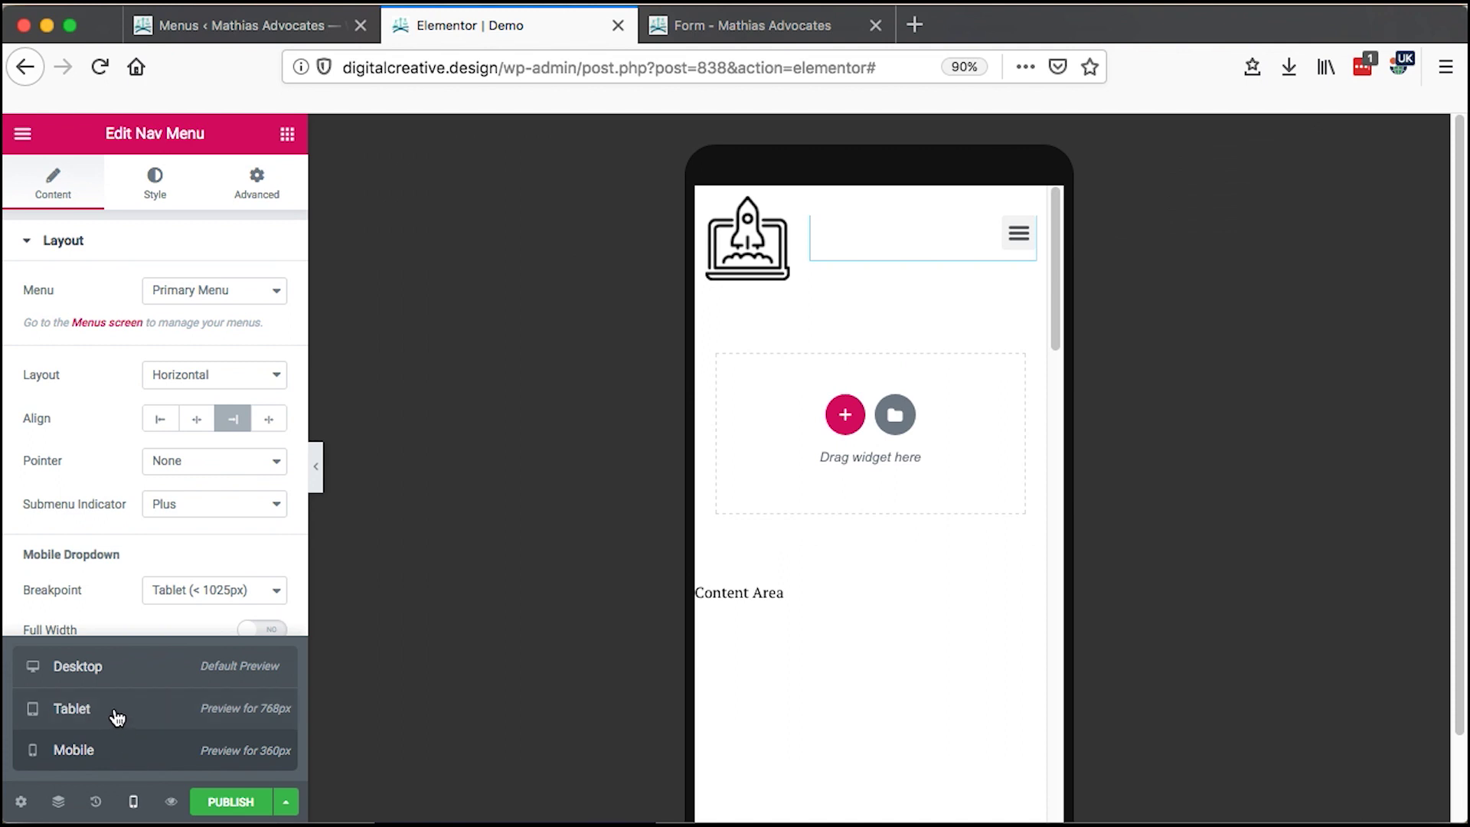
click(117, 716)
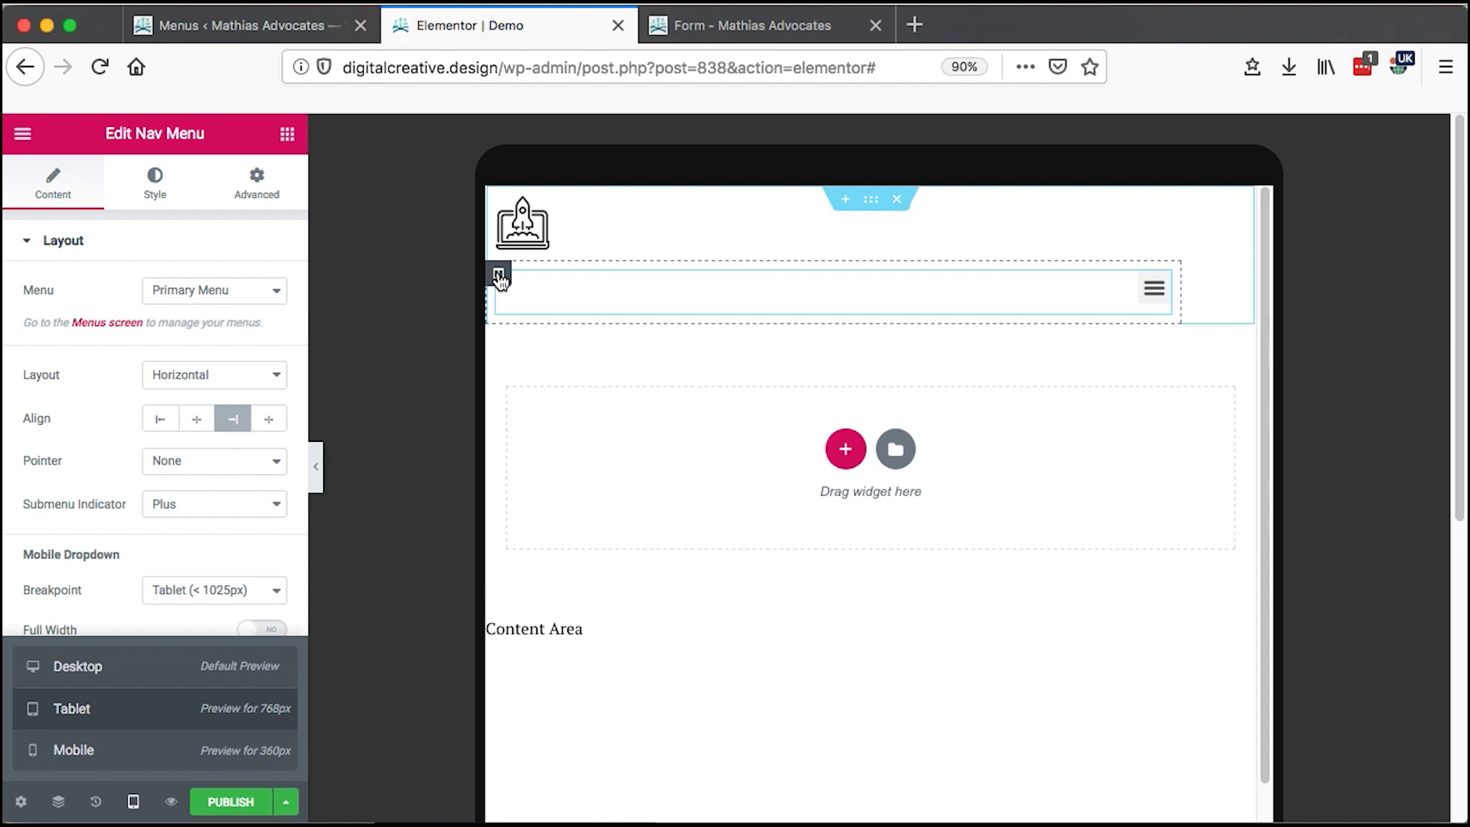
click(499, 276)
text(15)
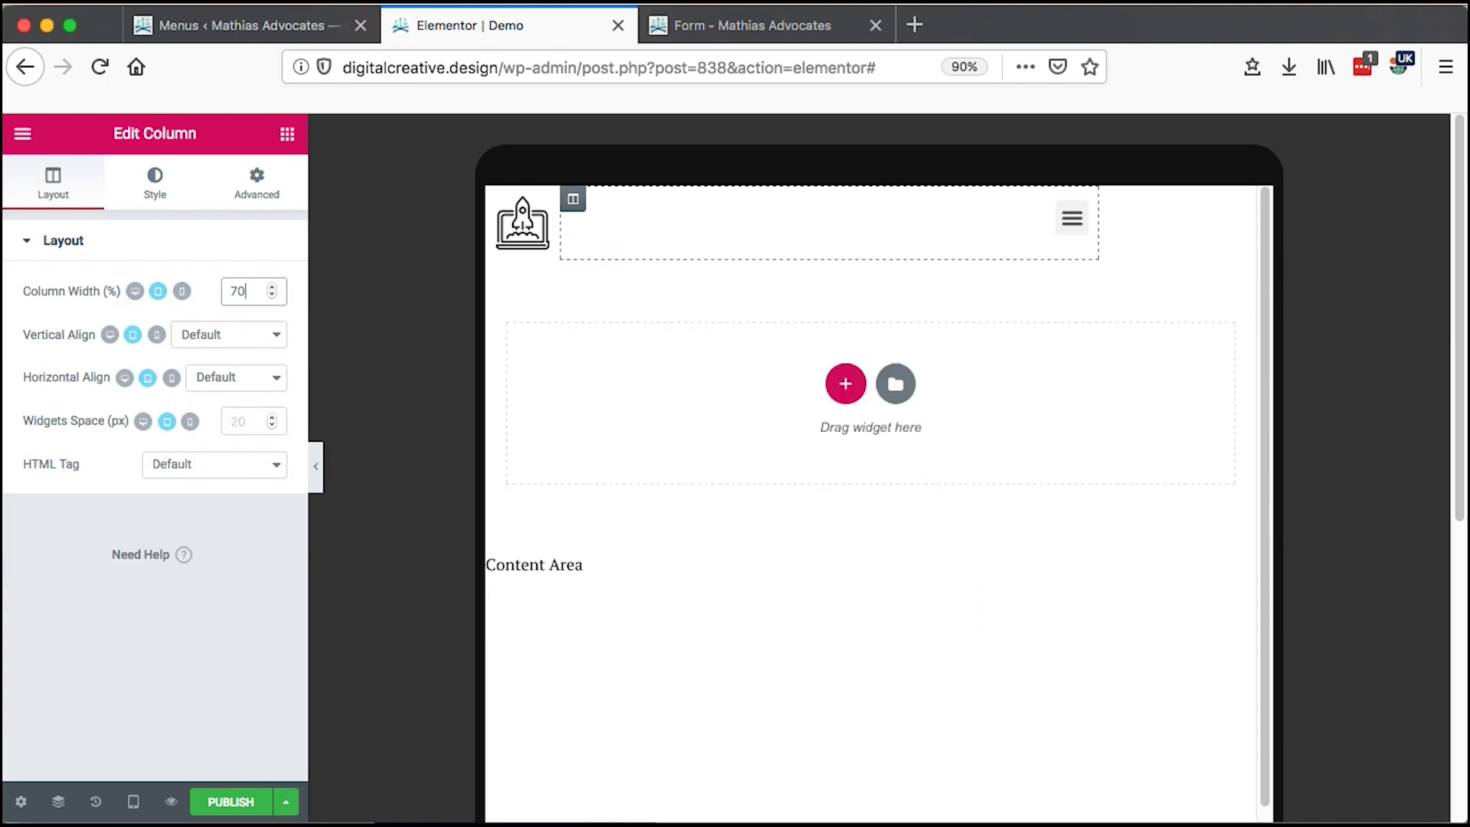
click(247, 297)
text(30)
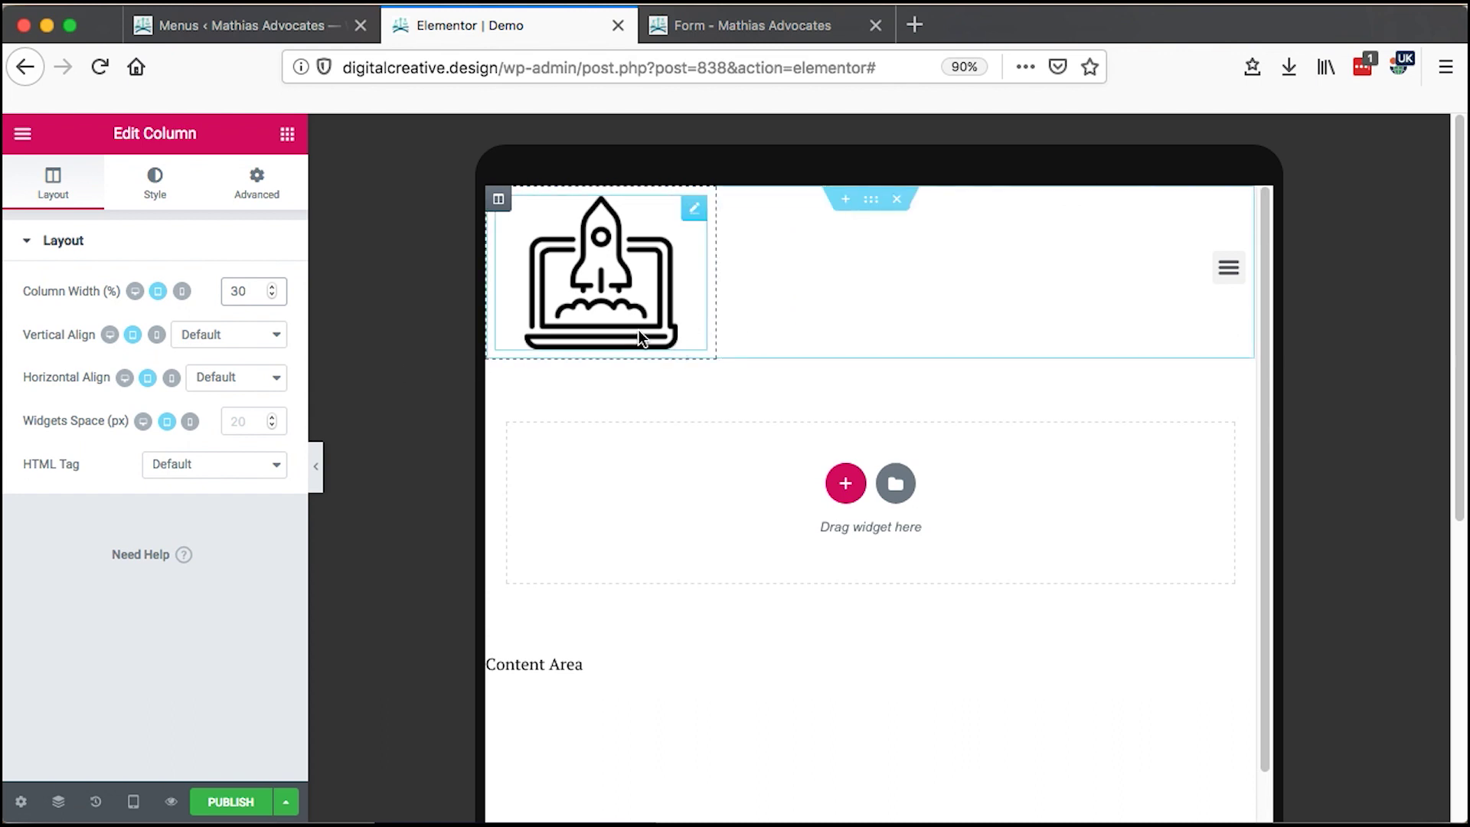
double_click(239, 291)
text(10)
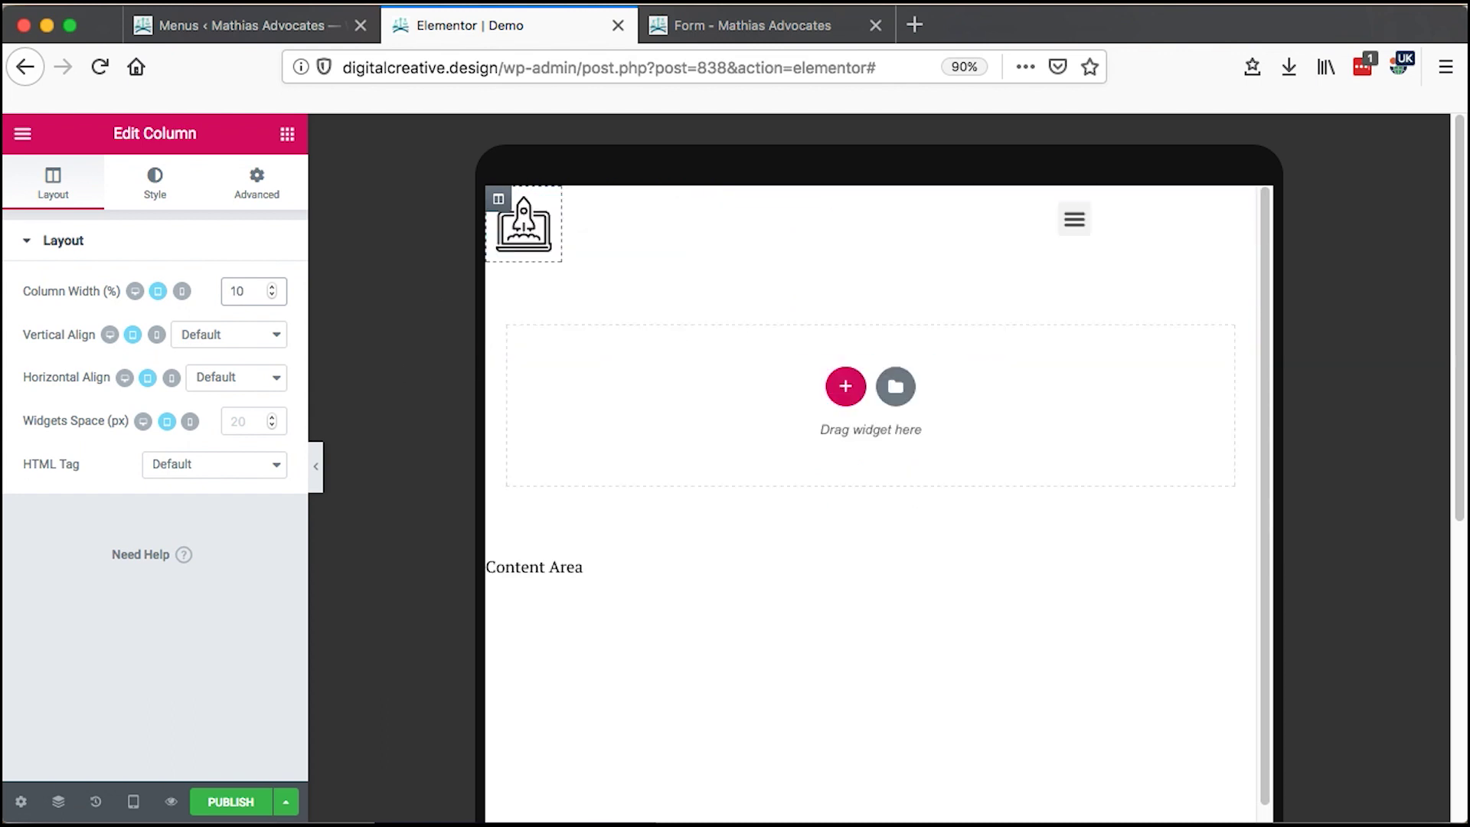
text(2)
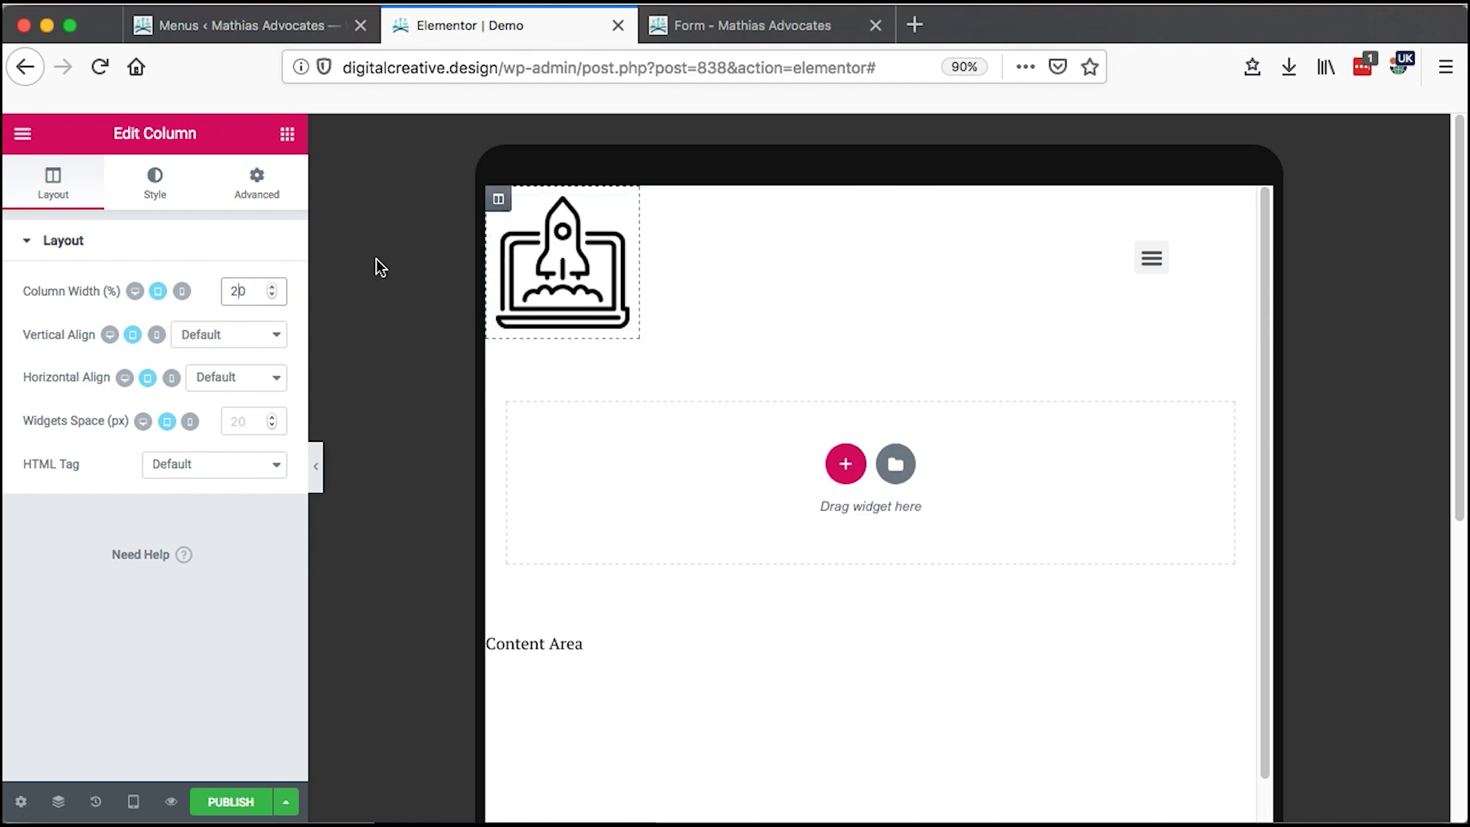
Step: Review the column's advanced settings, then select the menu column's width value for replacement
click(256, 191)
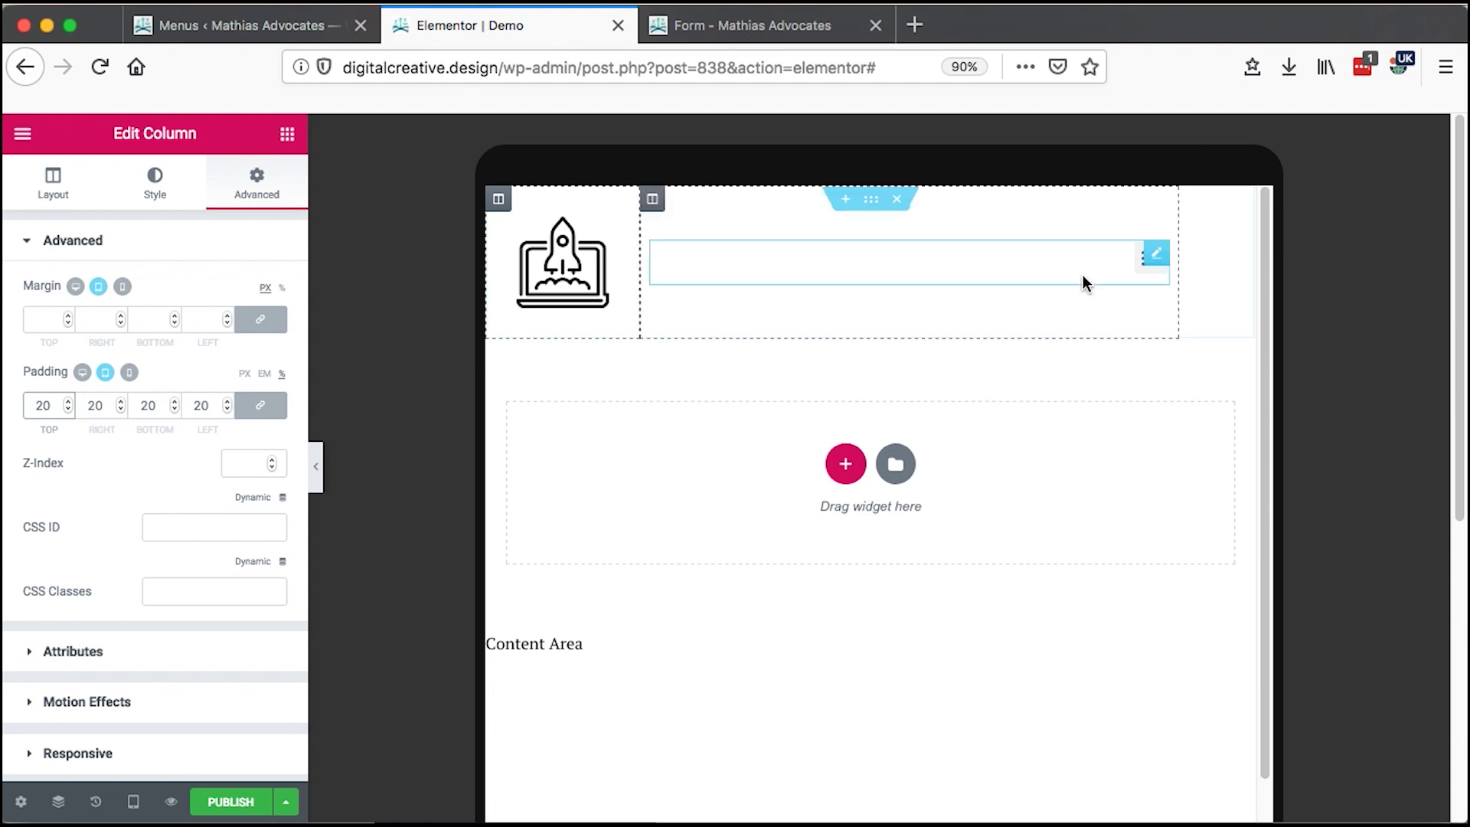
click(653, 199)
drag(244, 289, 238, 285)
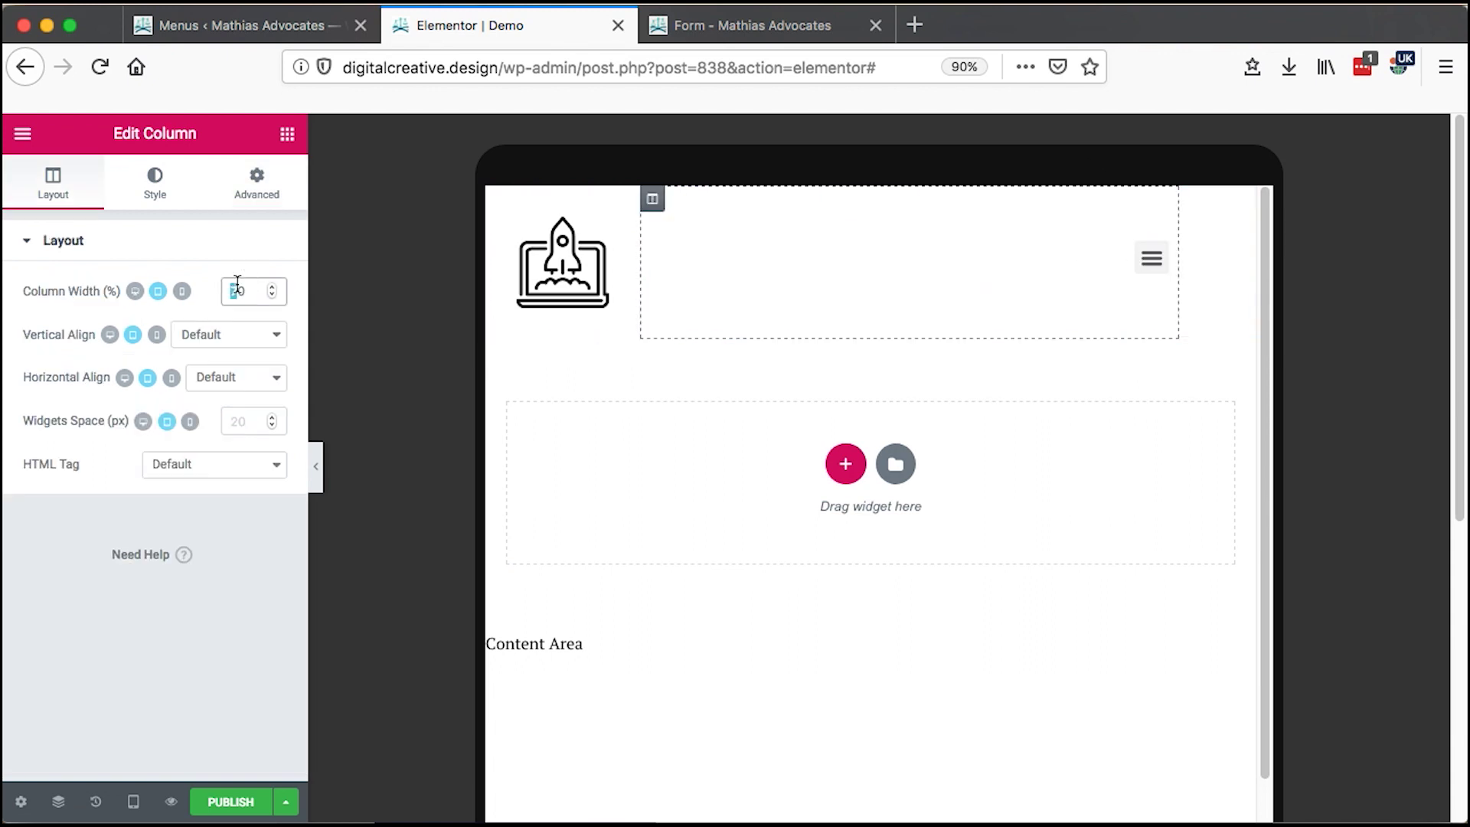
Step: Finish the menu column width at 80% and preview the header at mobile size
text(8)
click(133, 801)
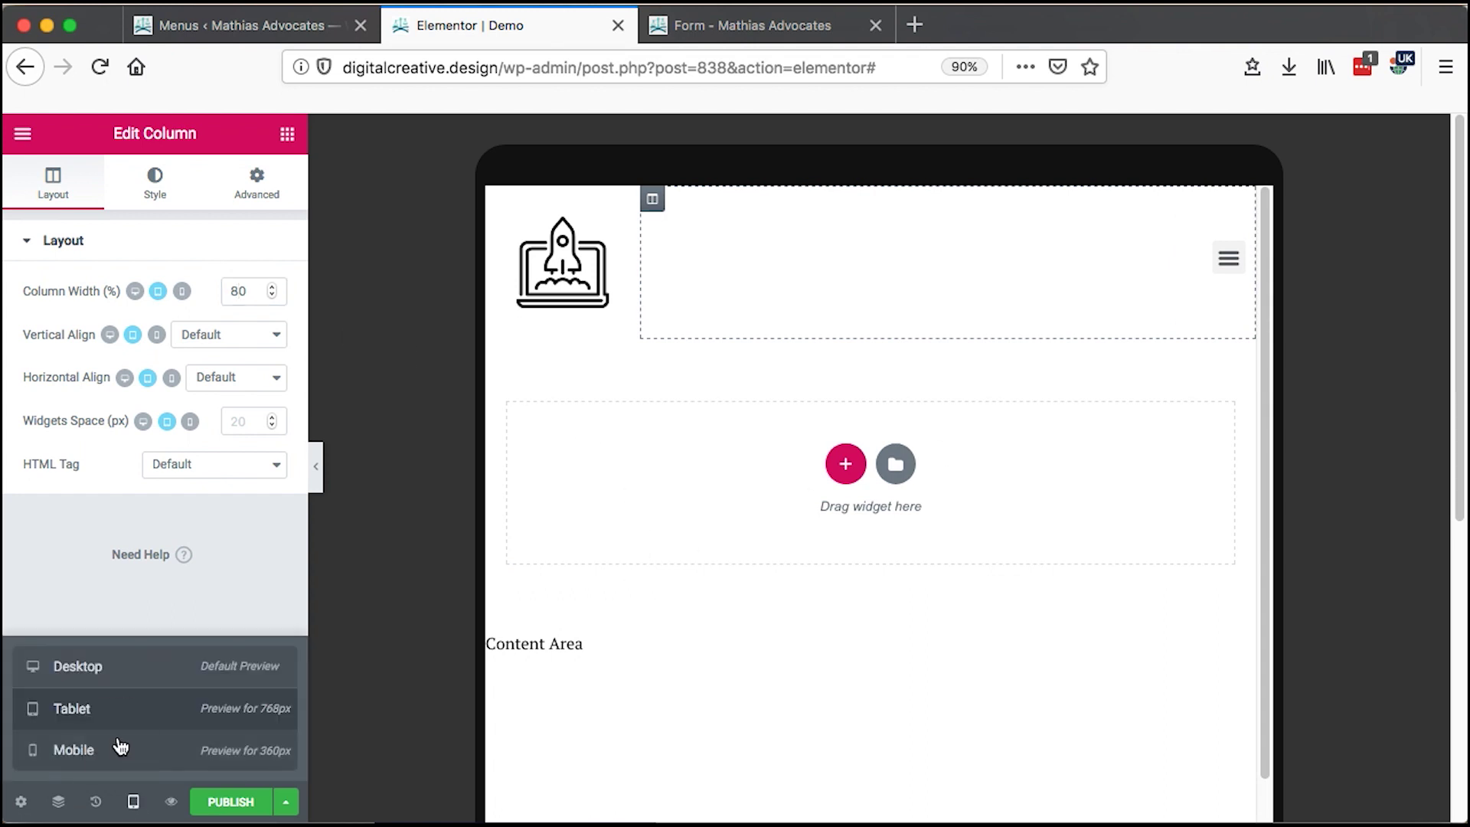
click(117, 749)
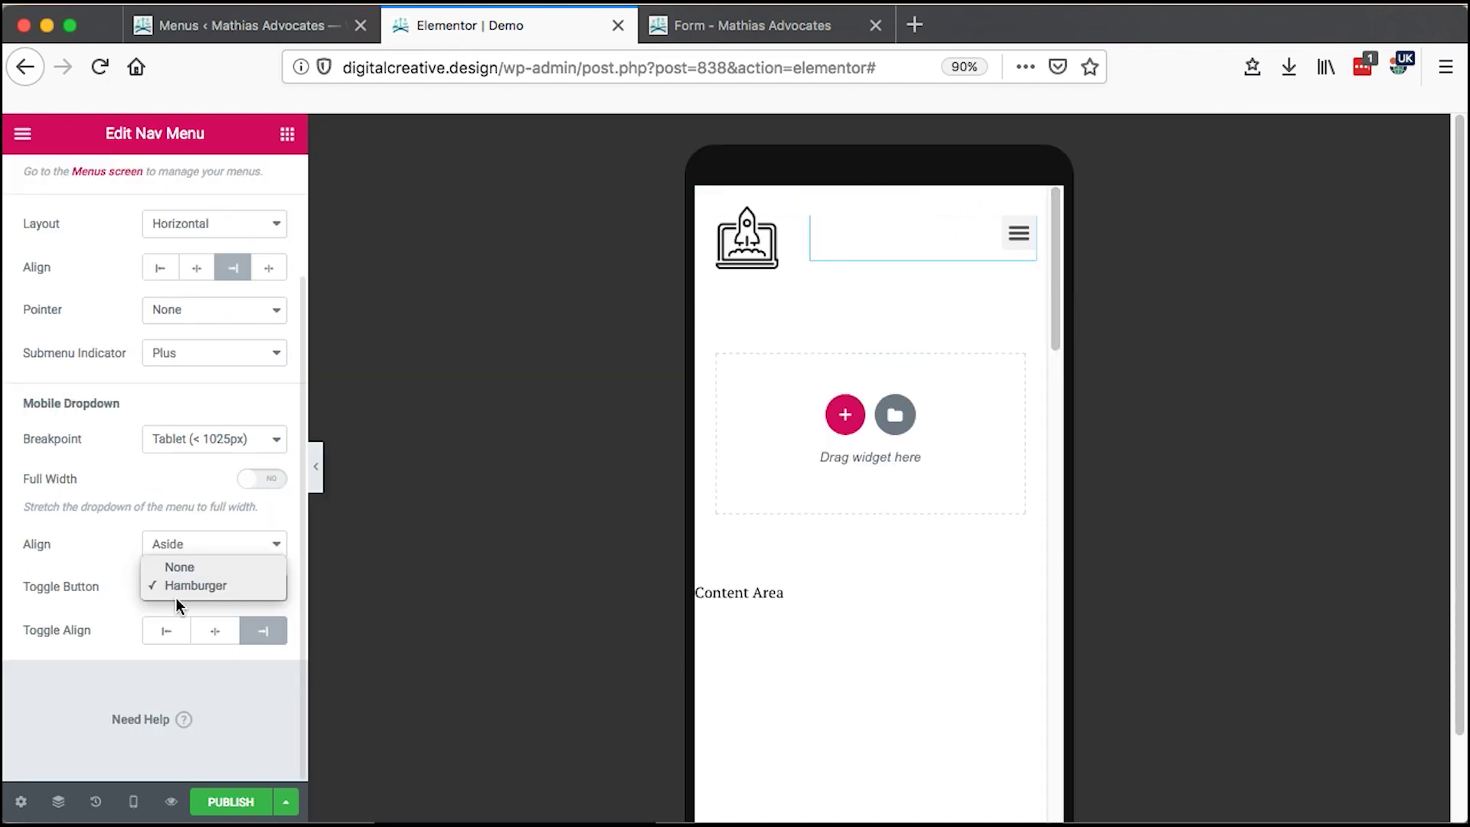
Step: Keep the dropdown aligned aside and restore the Hamburger toggle button
click(172, 572)
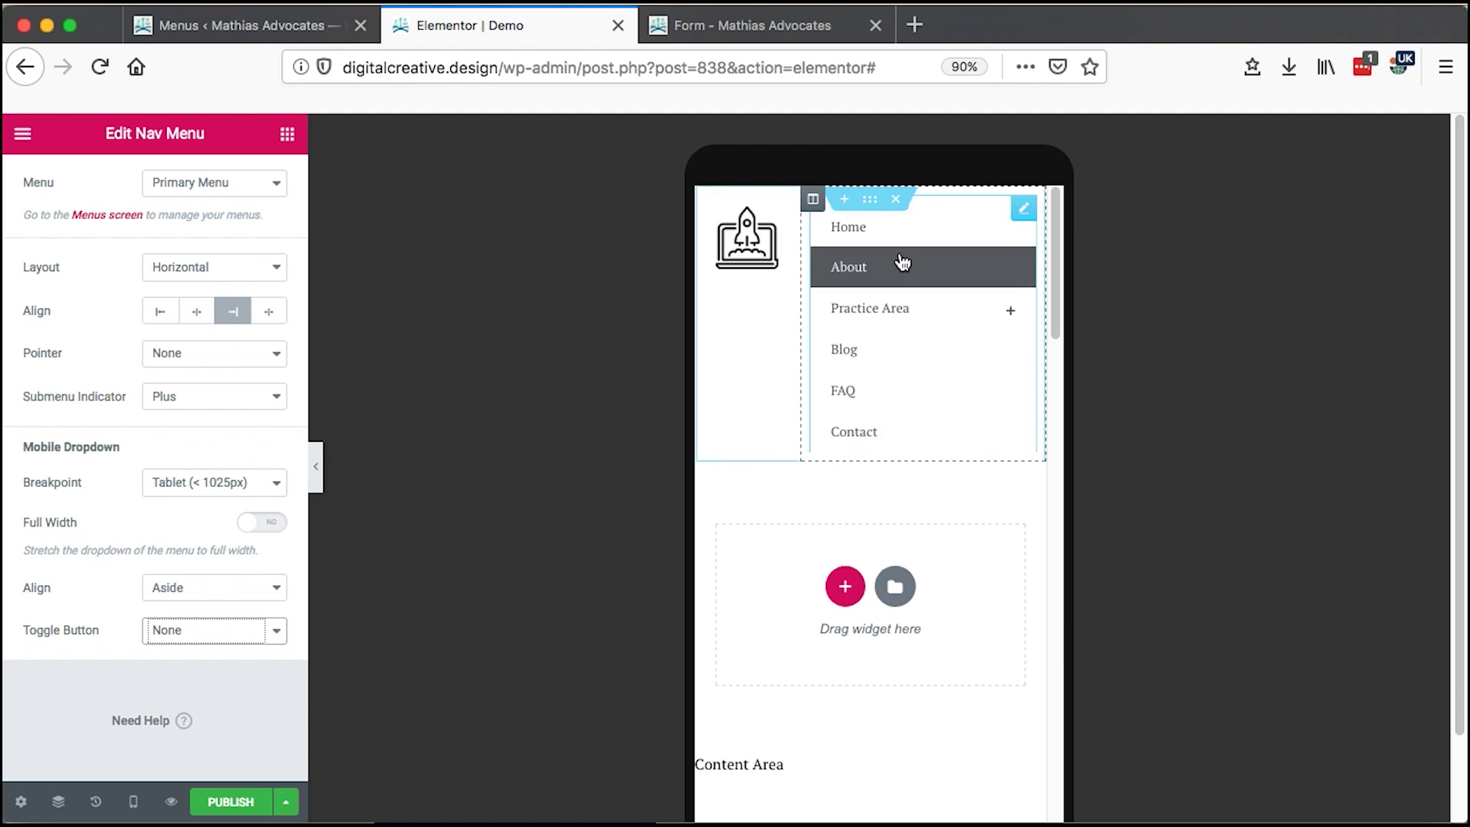
click(210, 587)
click(75, 621)
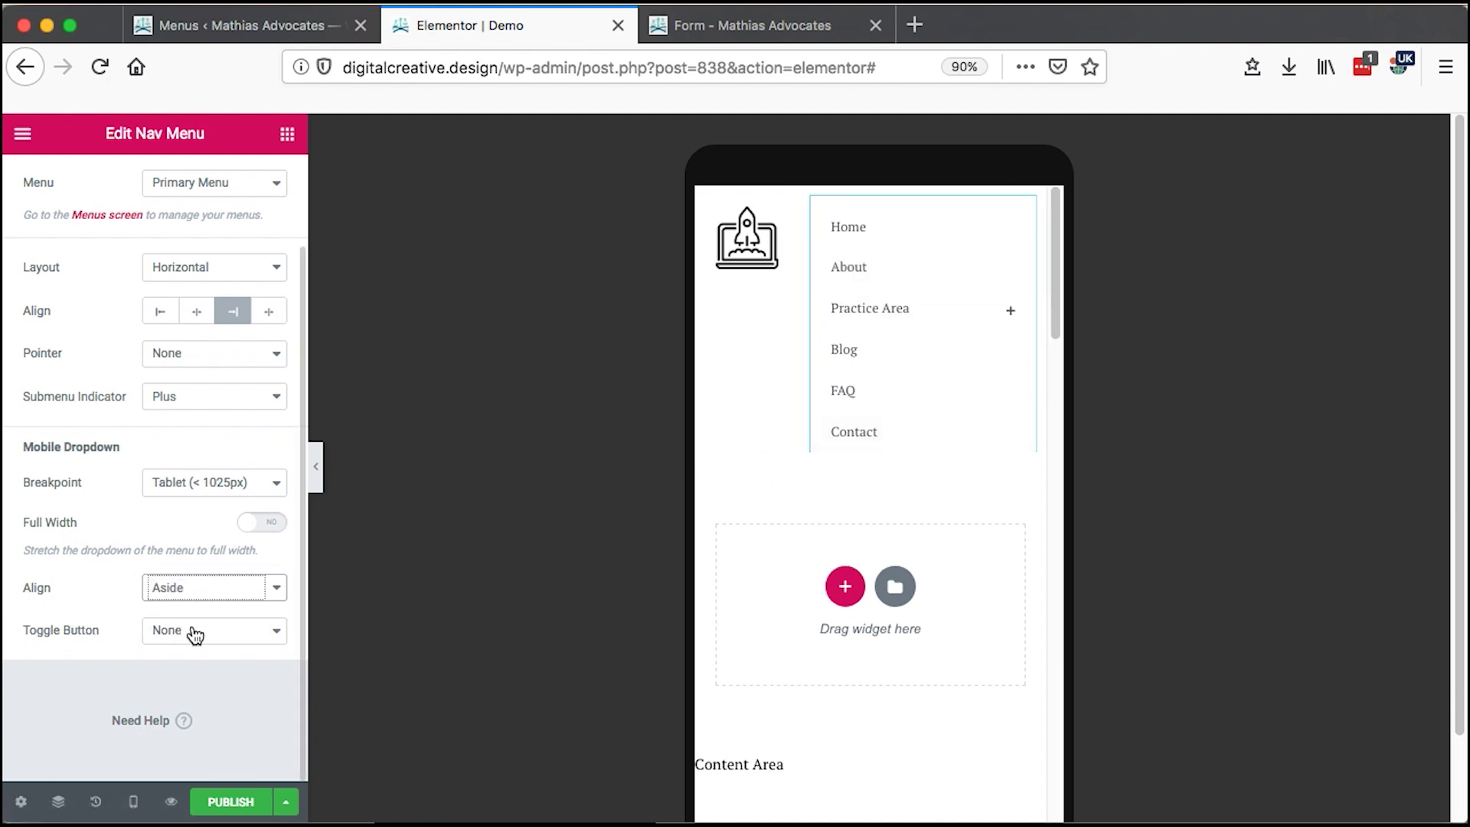
click(195, 636)
click(195, 647)
Step: Try left, centre and right toggle alignments, settling on Right
scroll(207, 691, down, 1)
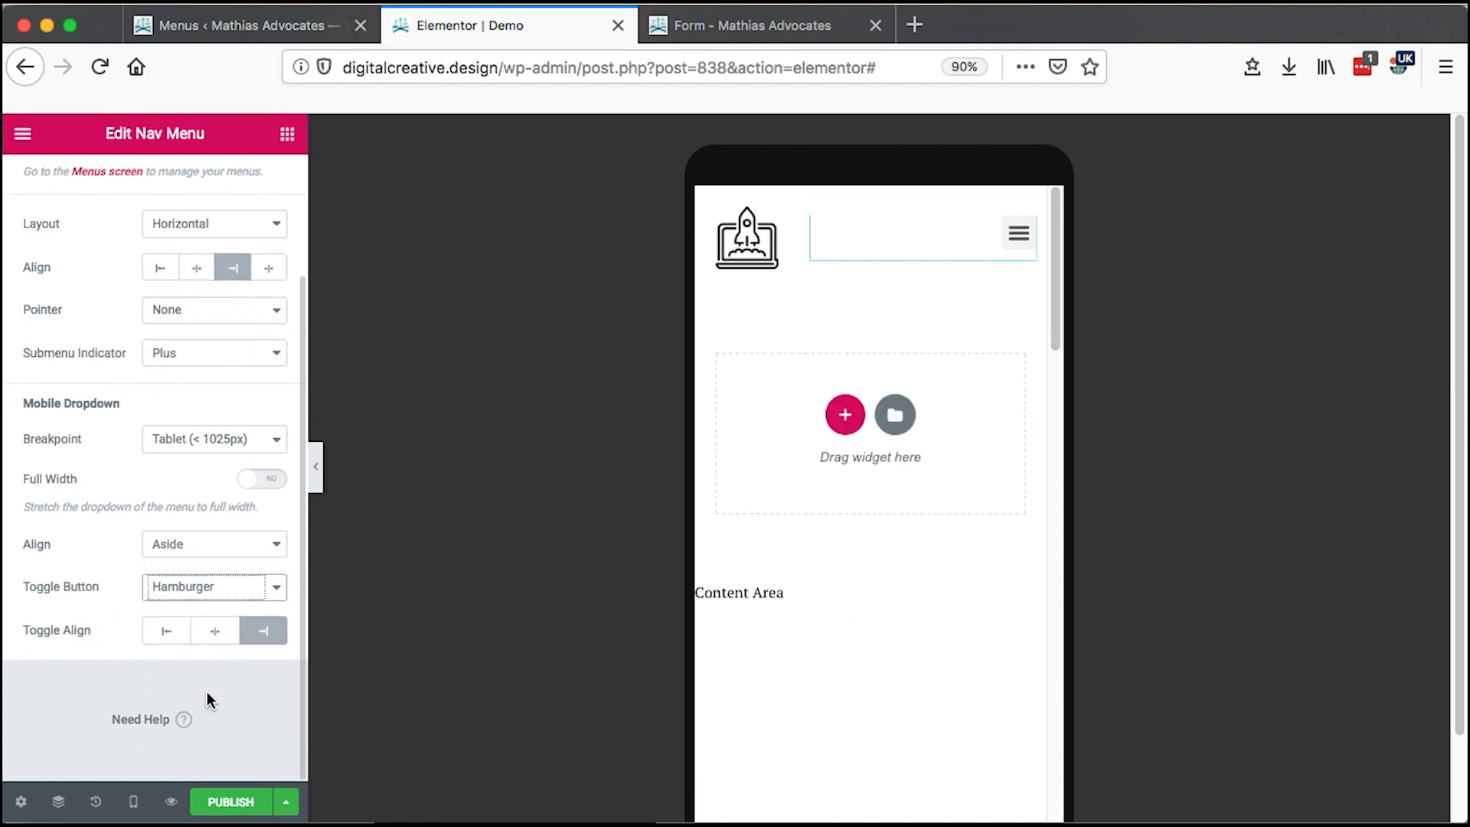
click(224, 636)
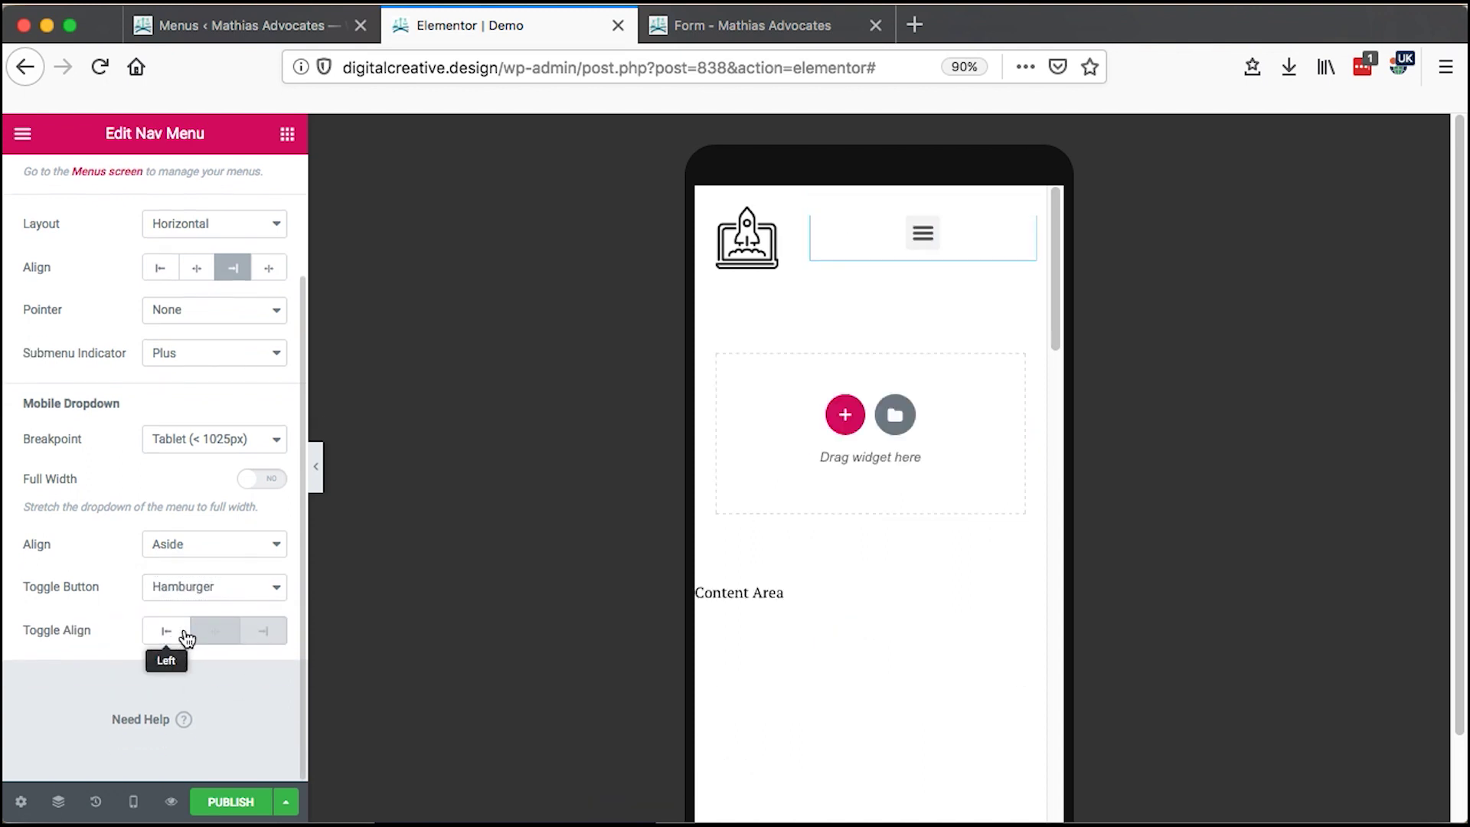
click(183, 633)
click(215, 637)
click(263, 637)
click(213, 632)
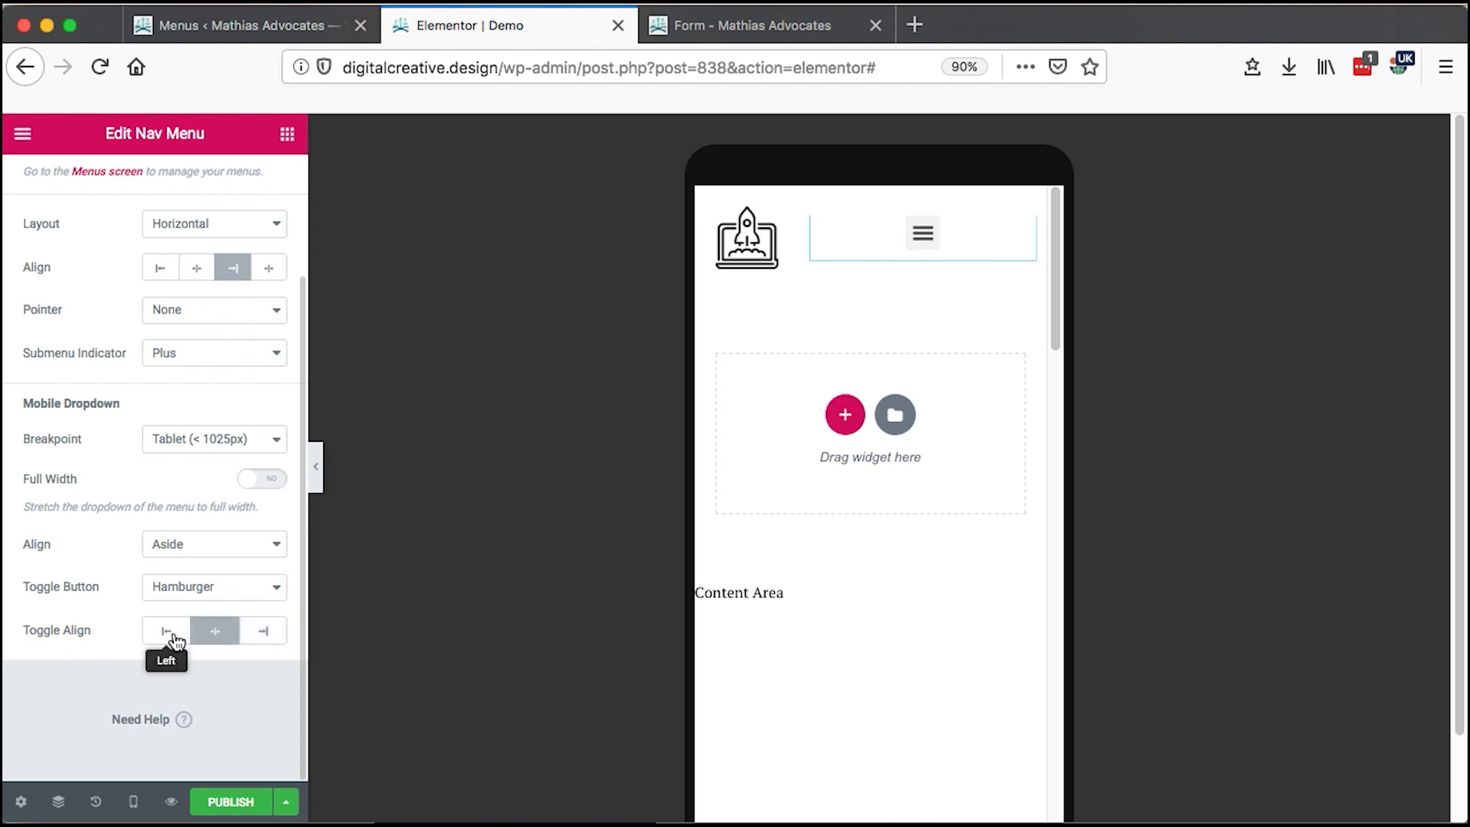
click(174, 640)
click(215, 633)
click(264, 636)
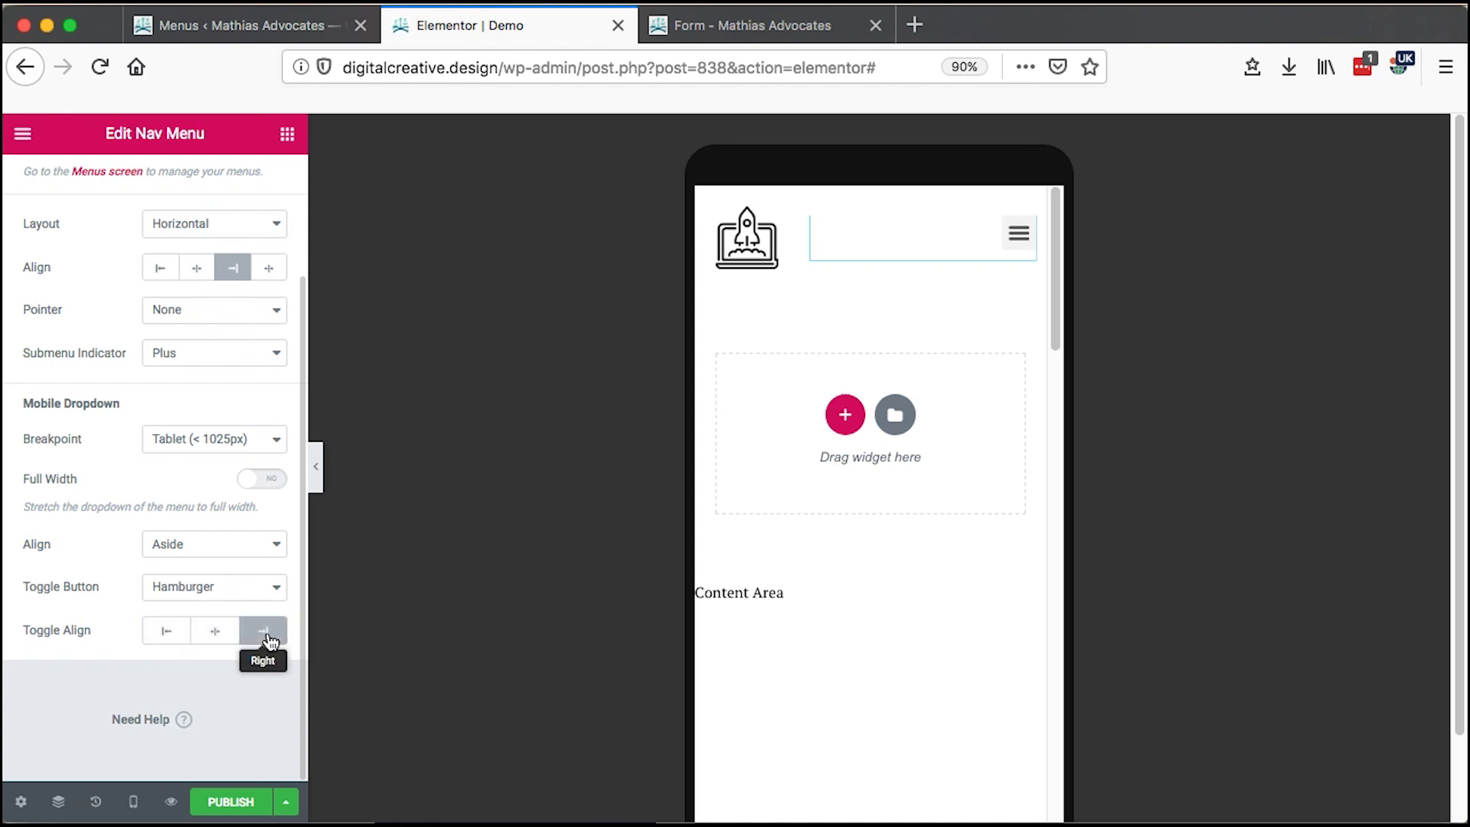
Step: Switch the responsive preview back to Desktop
scroll(205, 498, up, 3)
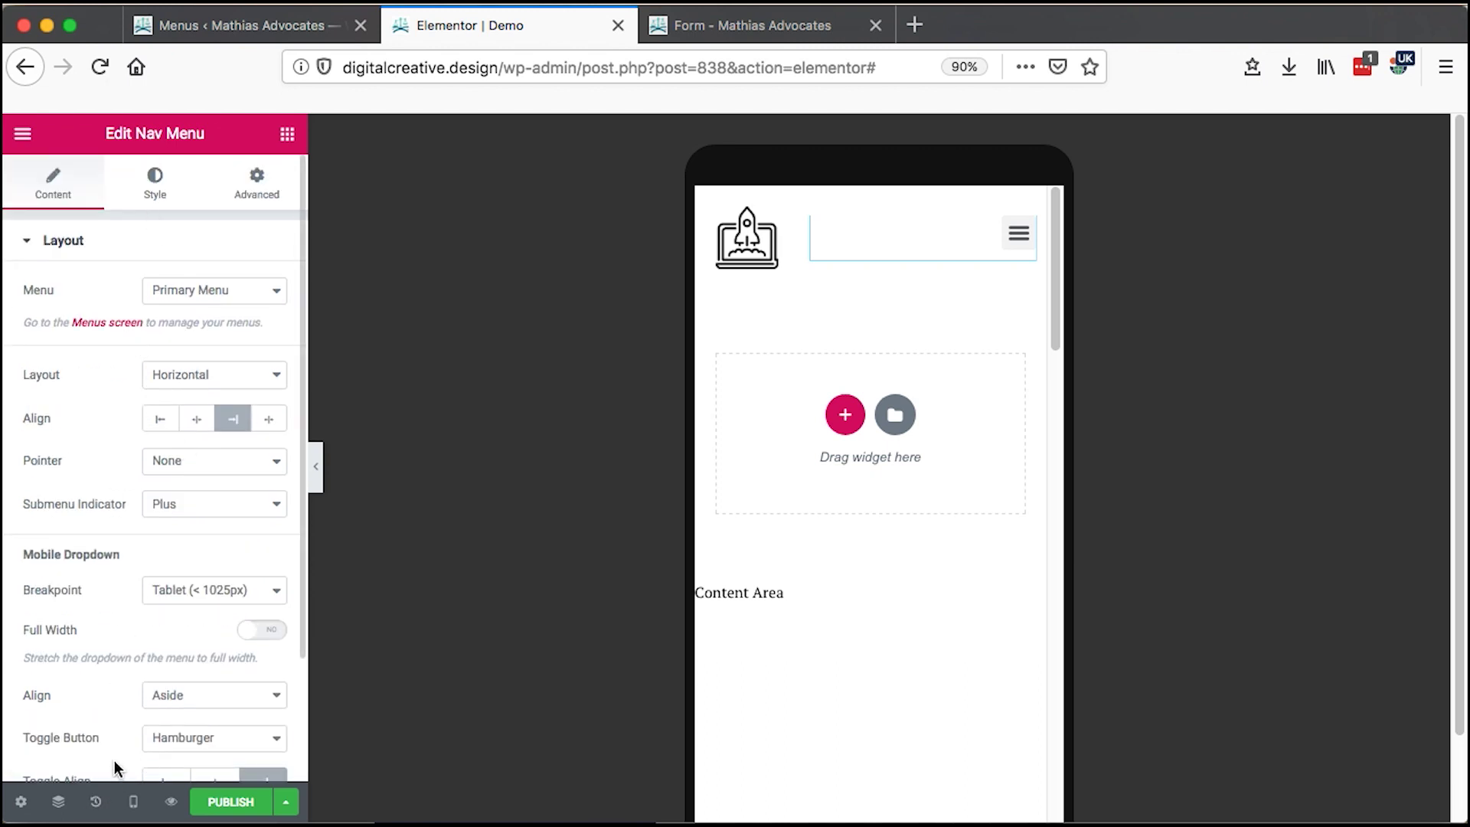
click(133, 802)
click(121, 668)
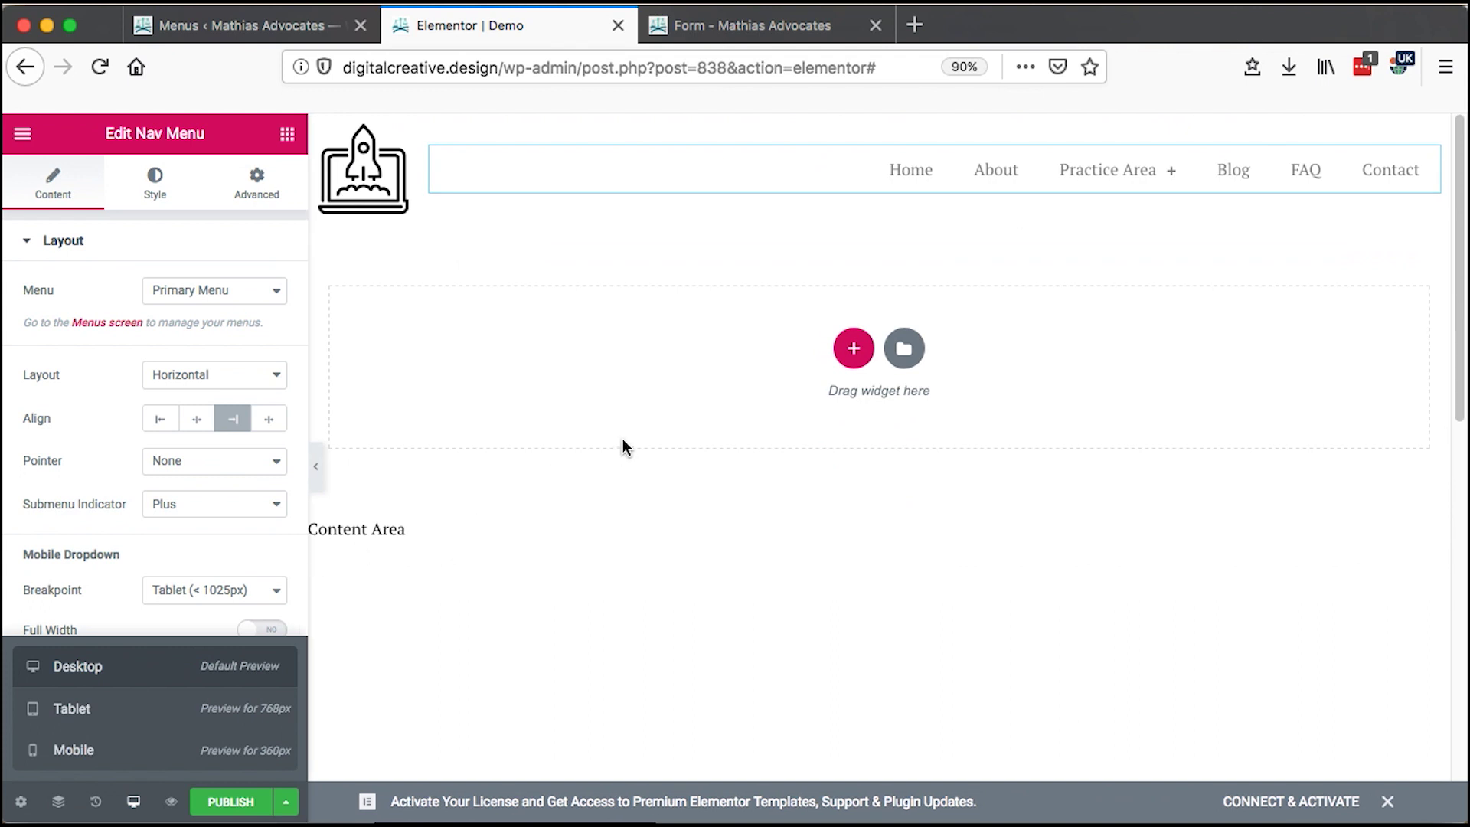
Step: Set the main menu's normal link text colour to the blue preset #4054b2
click(156, 187)
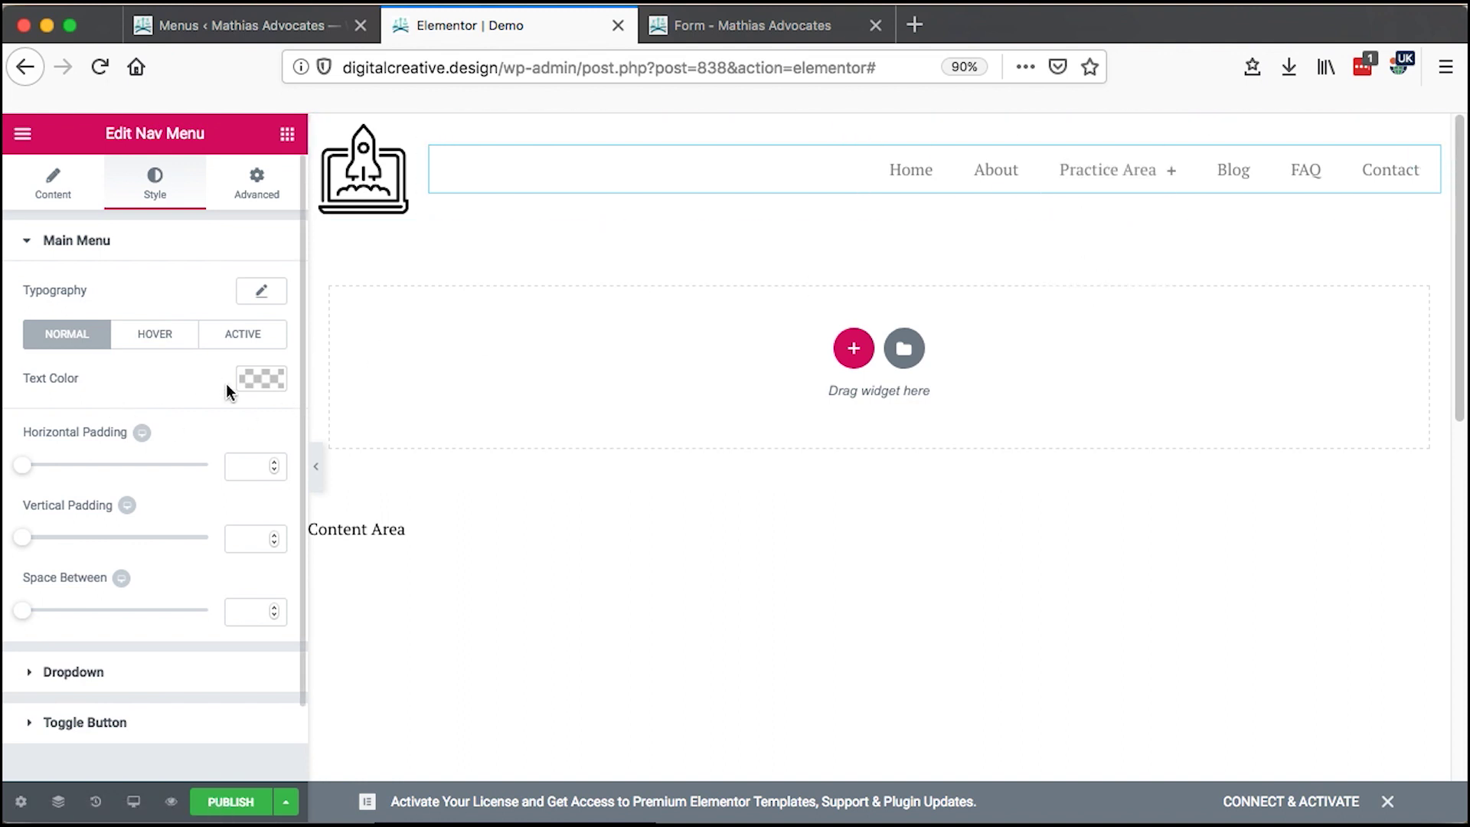
click(262, 378)
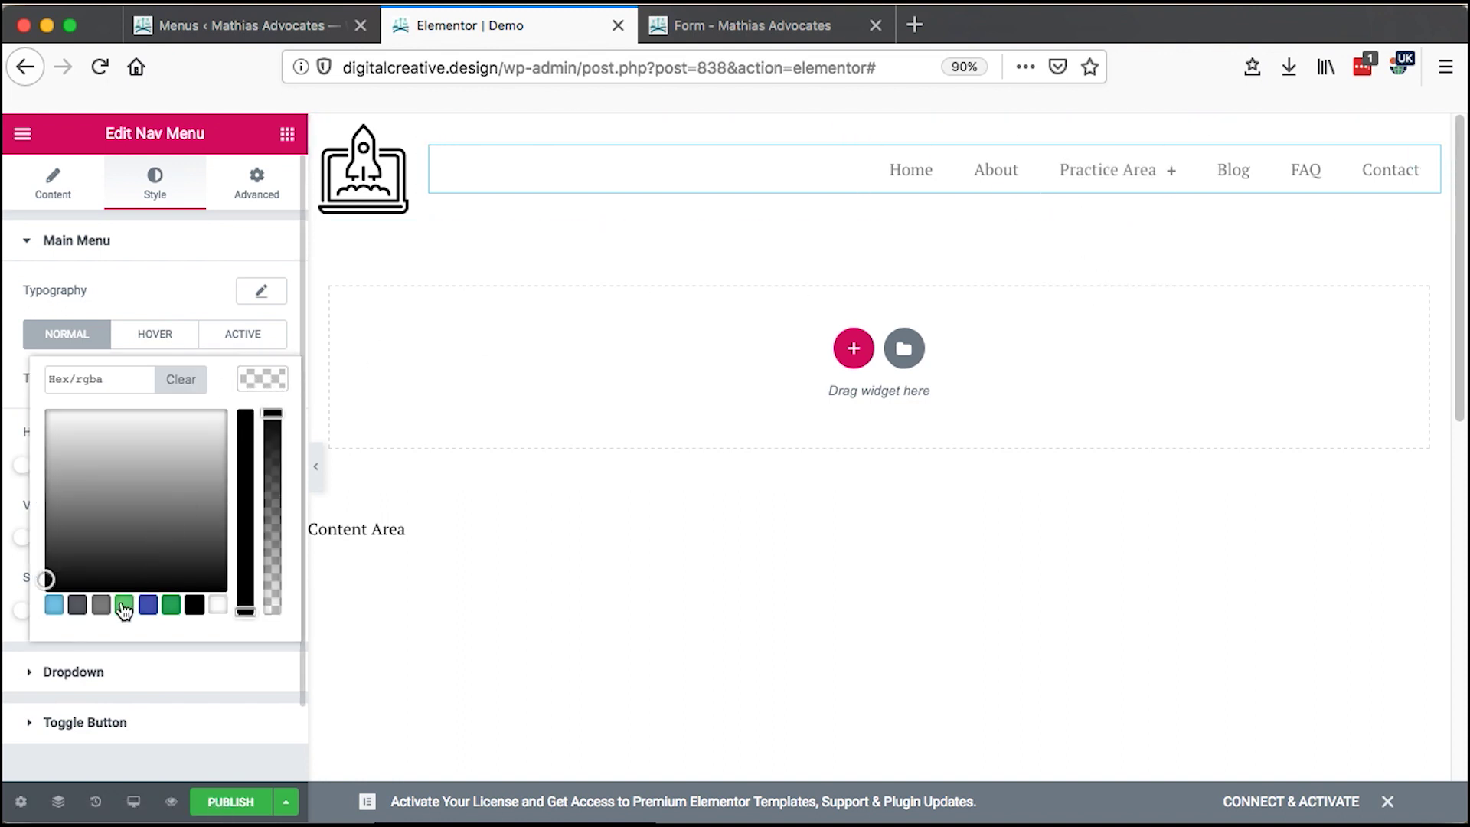
click(150, 611)
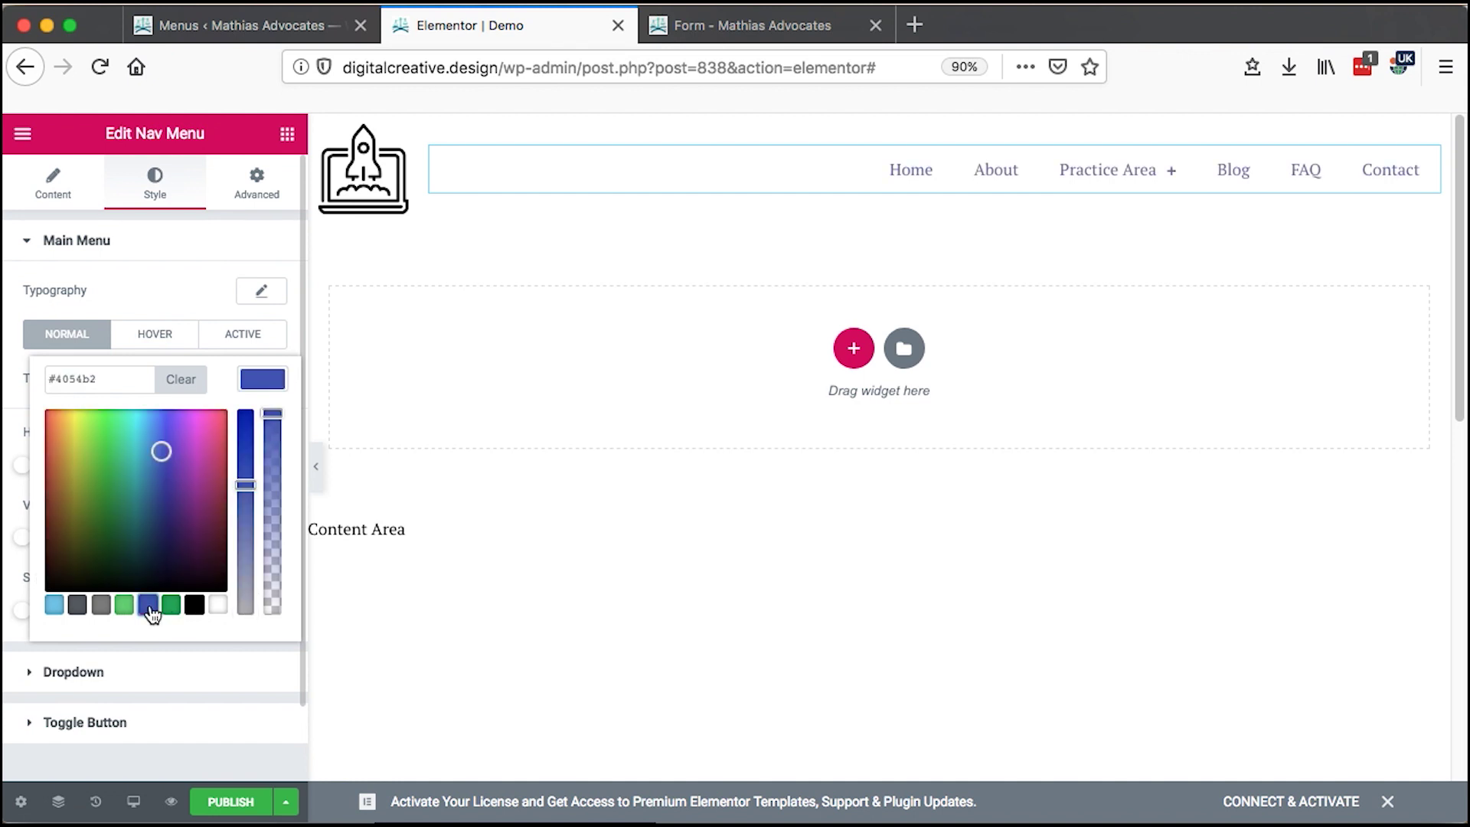
click(256, 380)
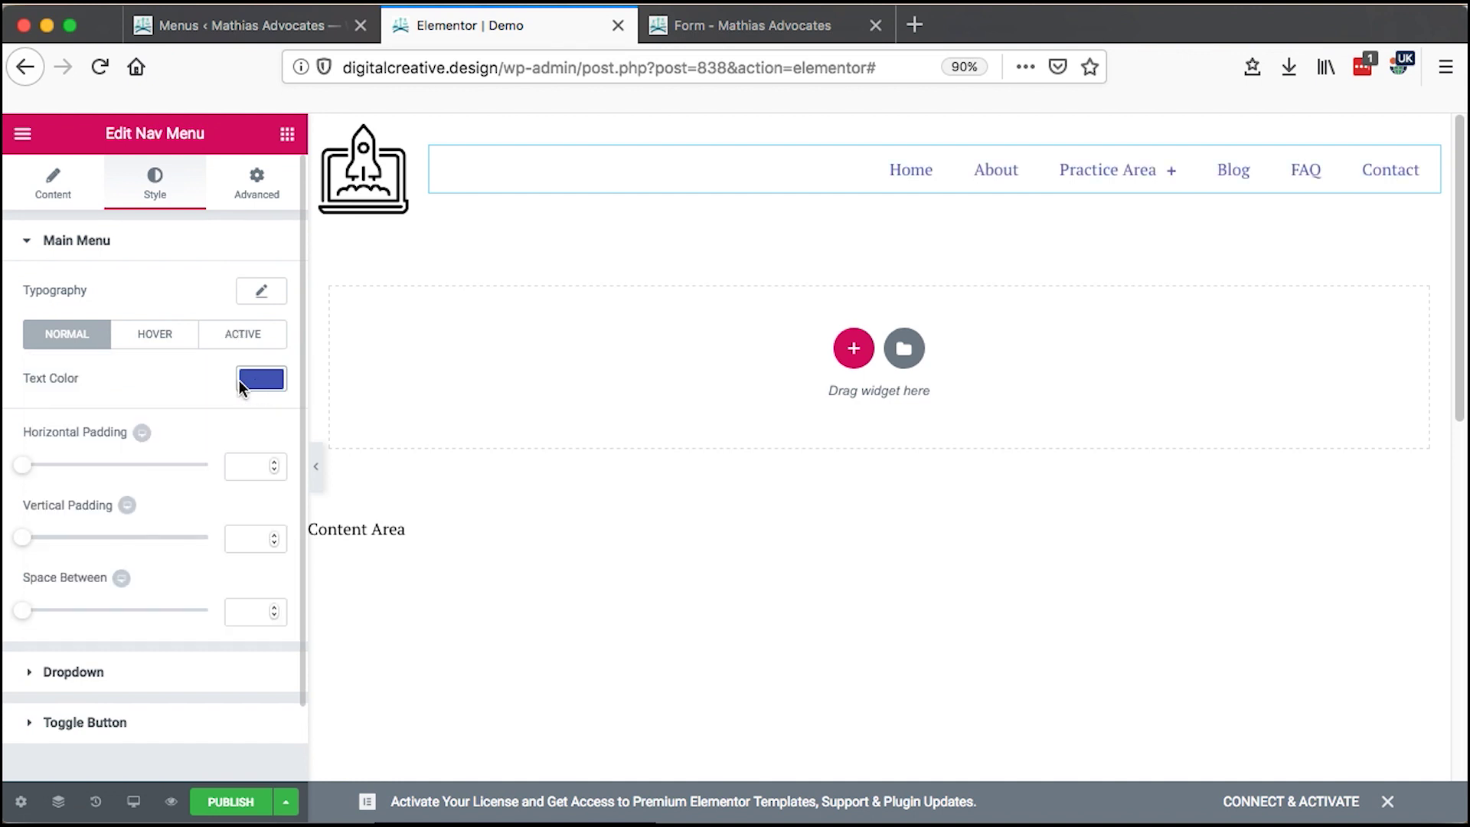
Step: Give the links 22 horizontal and 9 vertical padding, with 0 space between items
drag(22, 465, 104, 490)
drag(29, 540, 63, 541)
mouse_move(28, 617)
mouse_down()
mouse_move(131, 600)
mouse_move(22, 613)
mouse_up()
Step: Set the hover link text colour to purple #5b177c
click(158, 344)
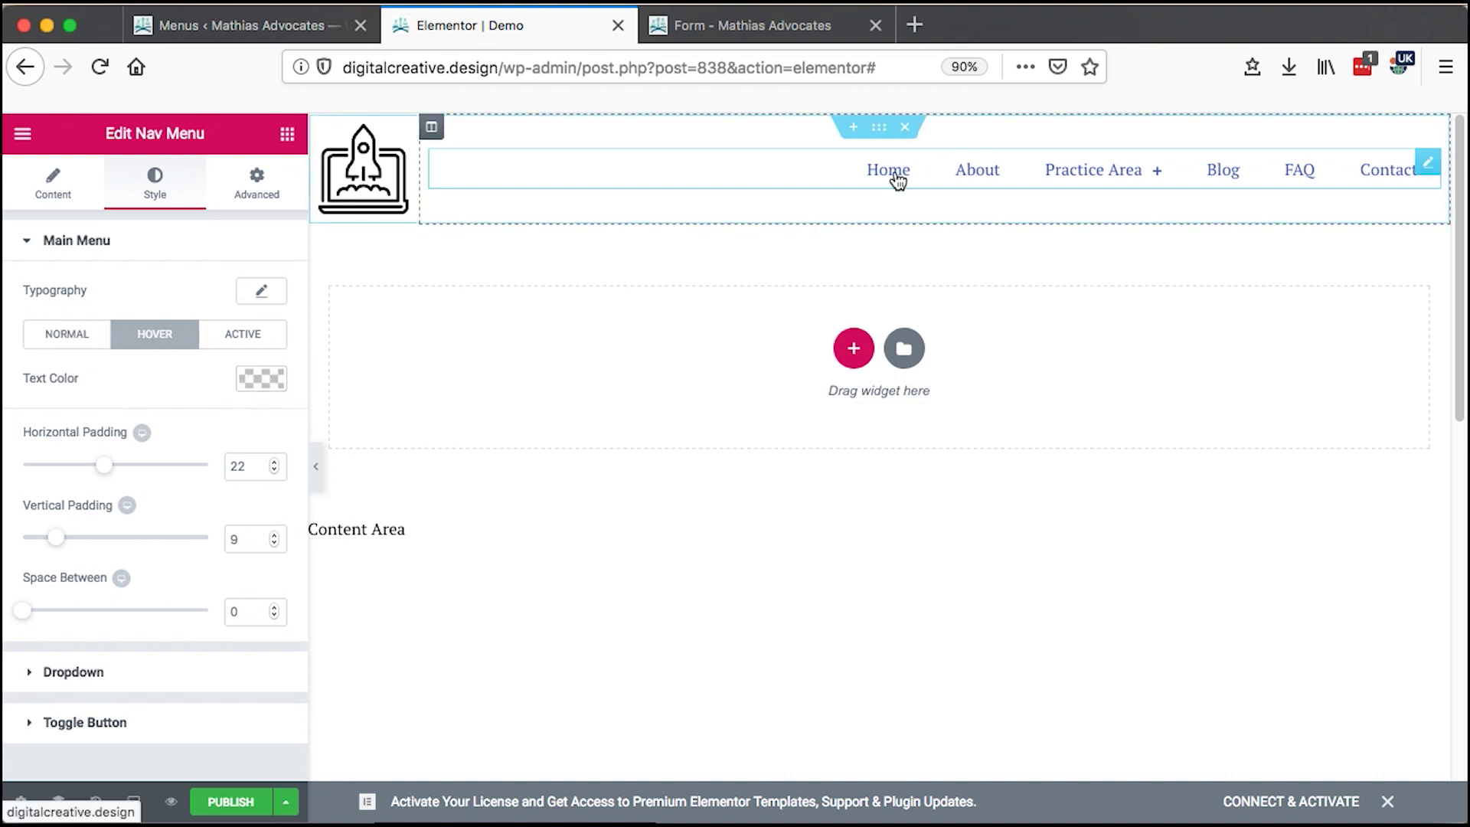
click(258, 377)
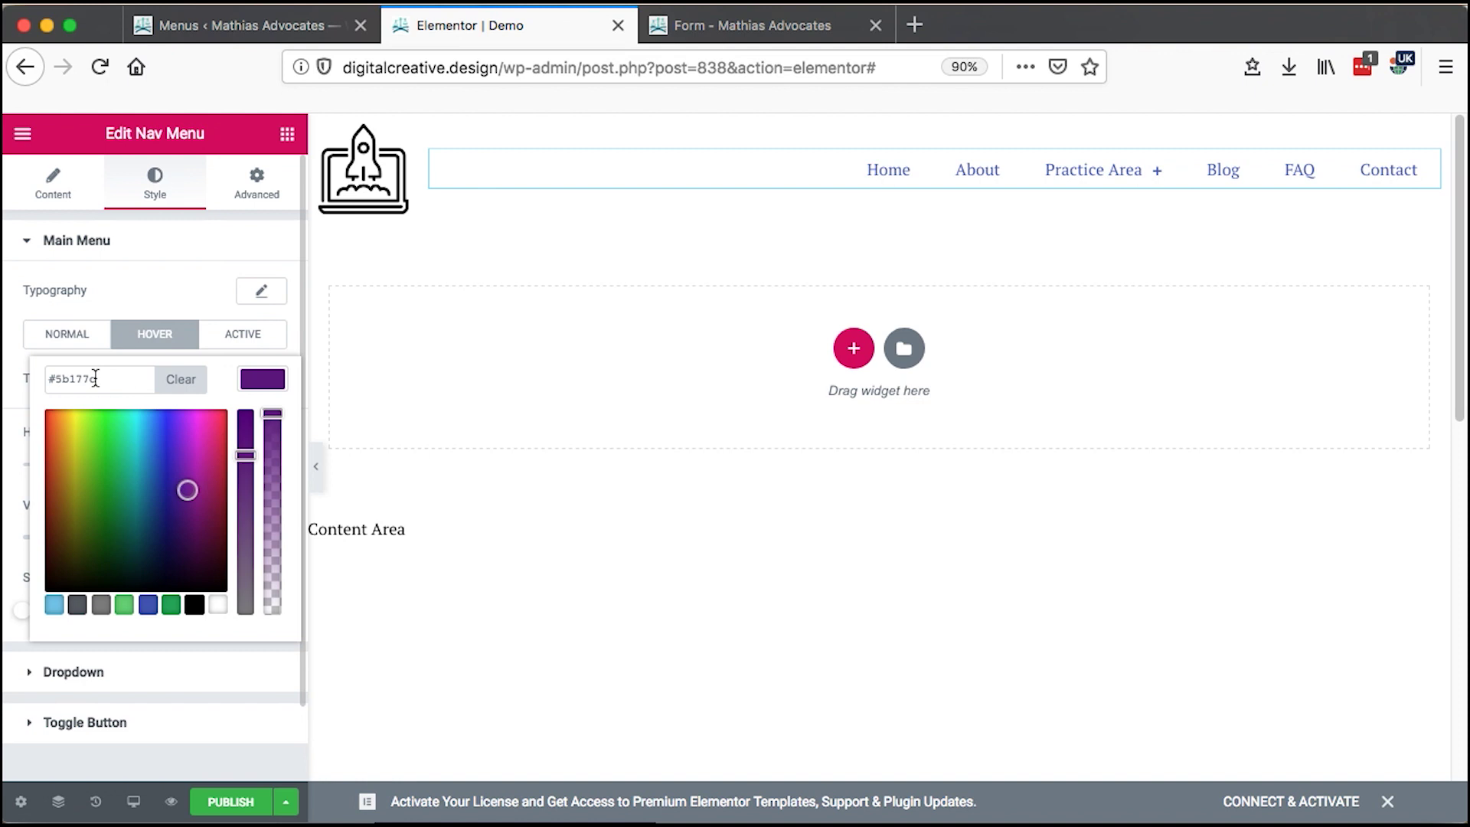
click(253, 381)
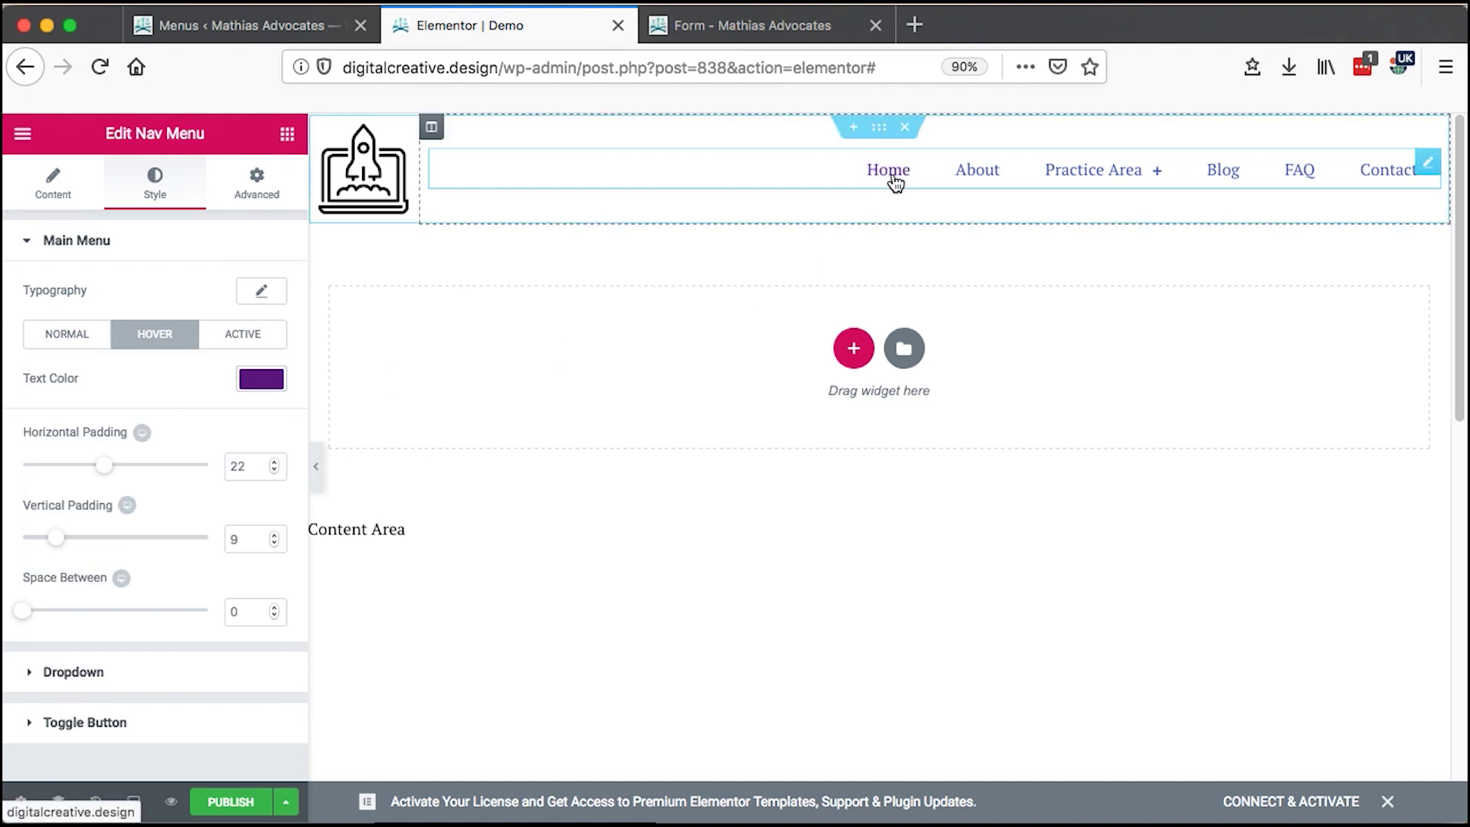
Step: Set the active link text colour to olive green #79a33a and expand the Dropdown section
mouse_move(1133, 186)
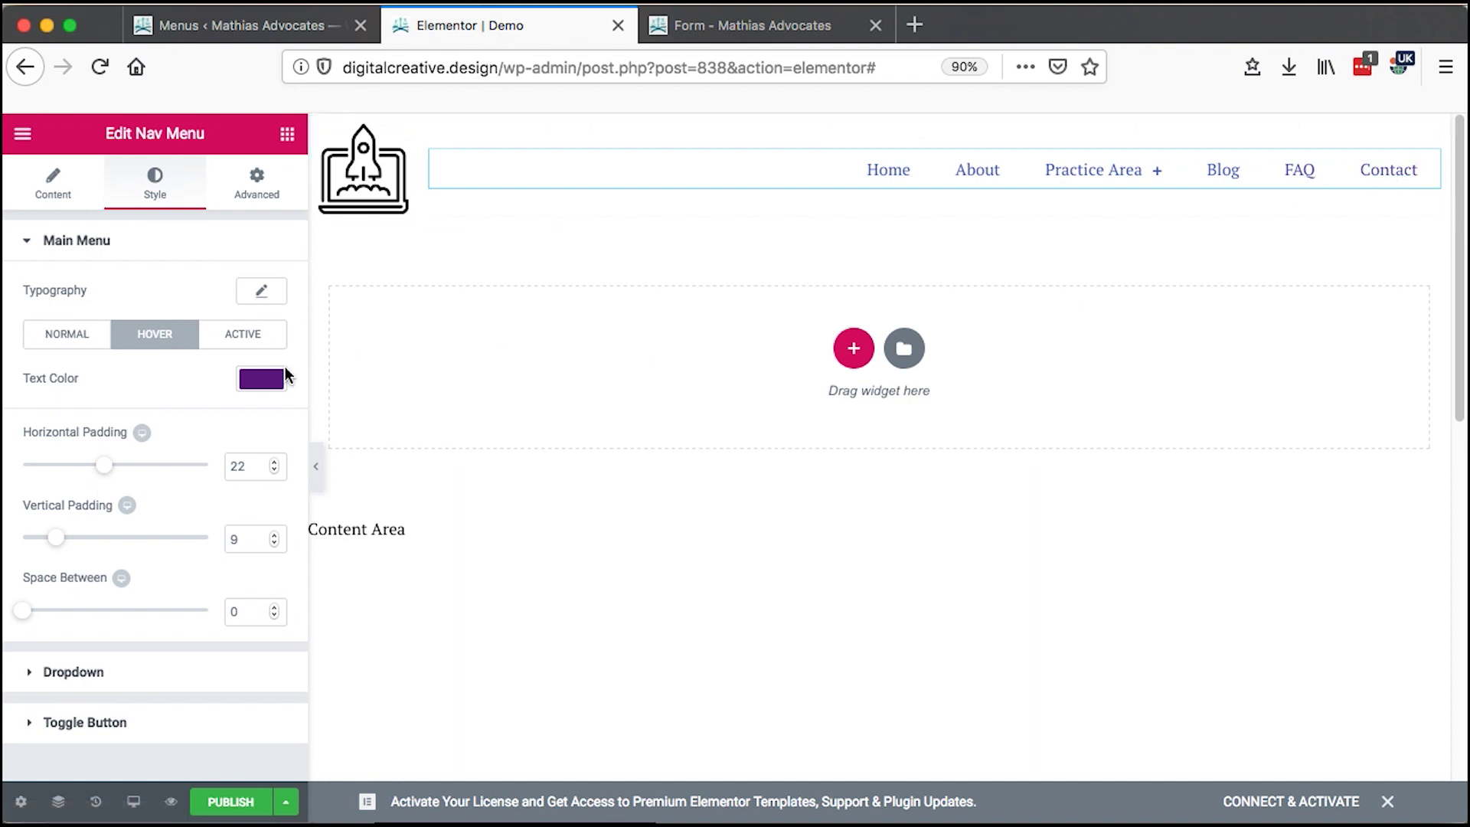
click(246, 335)
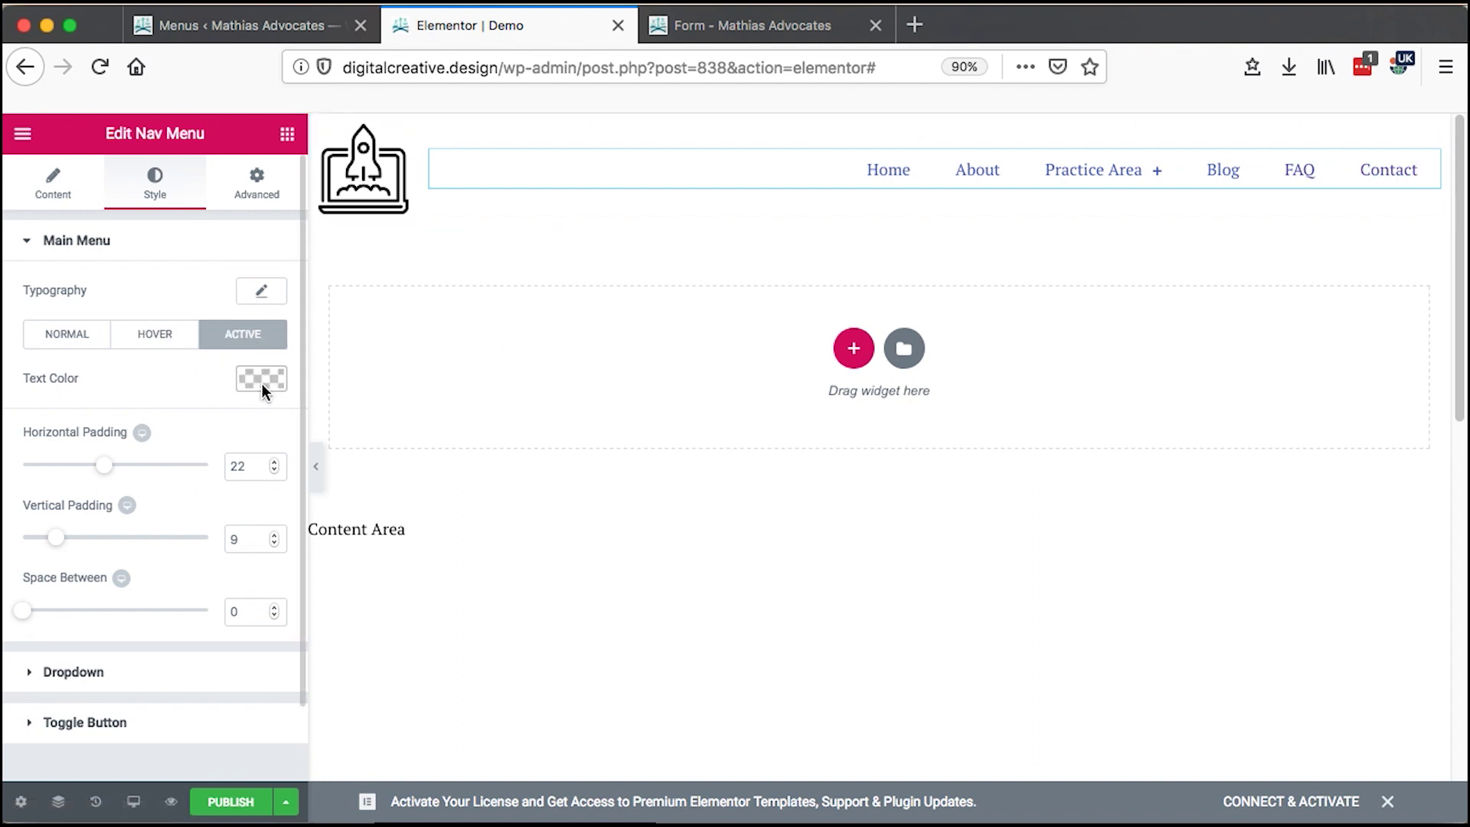
click(155, 334)
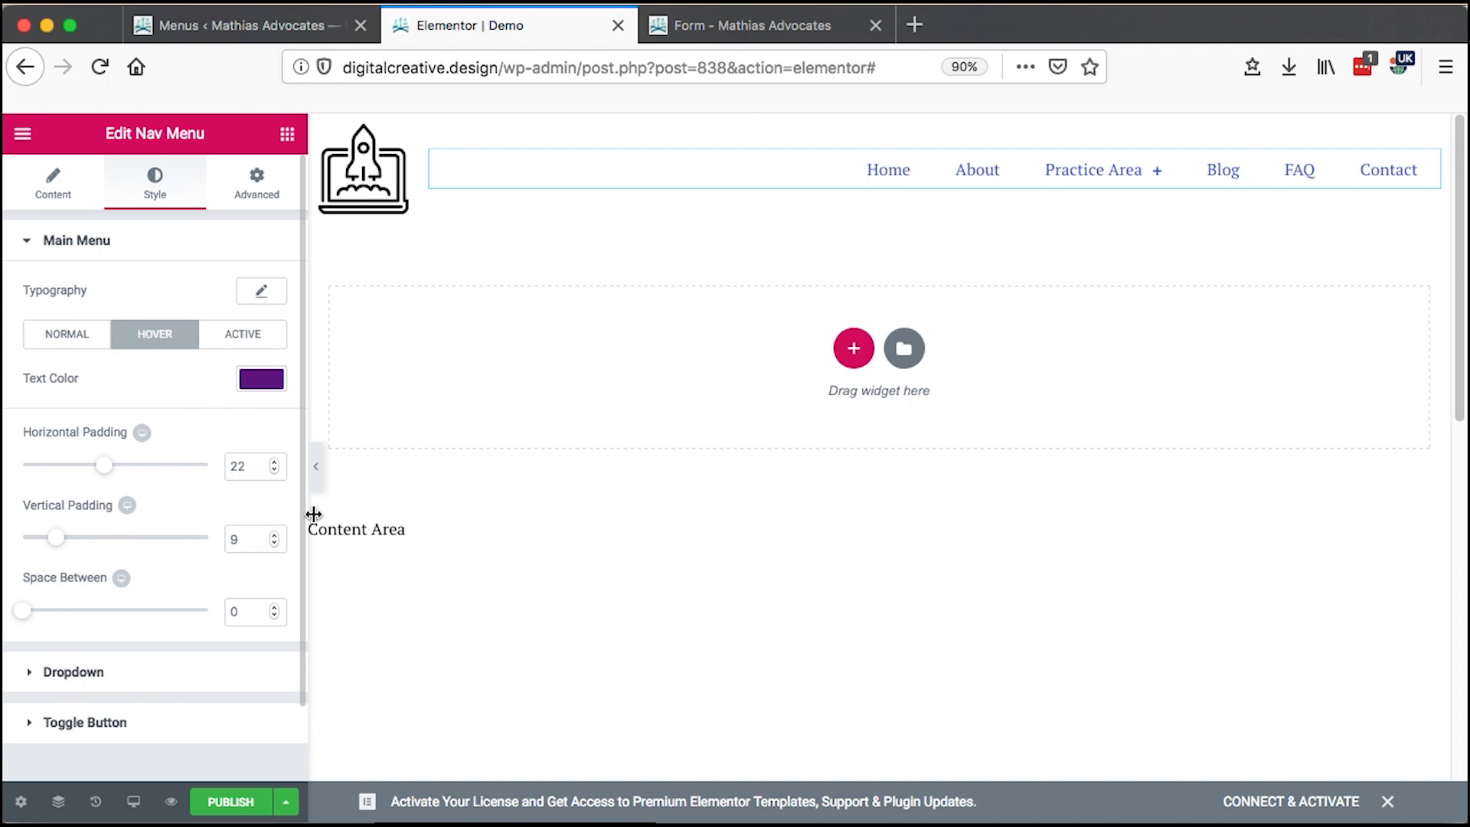
click(243, 341)
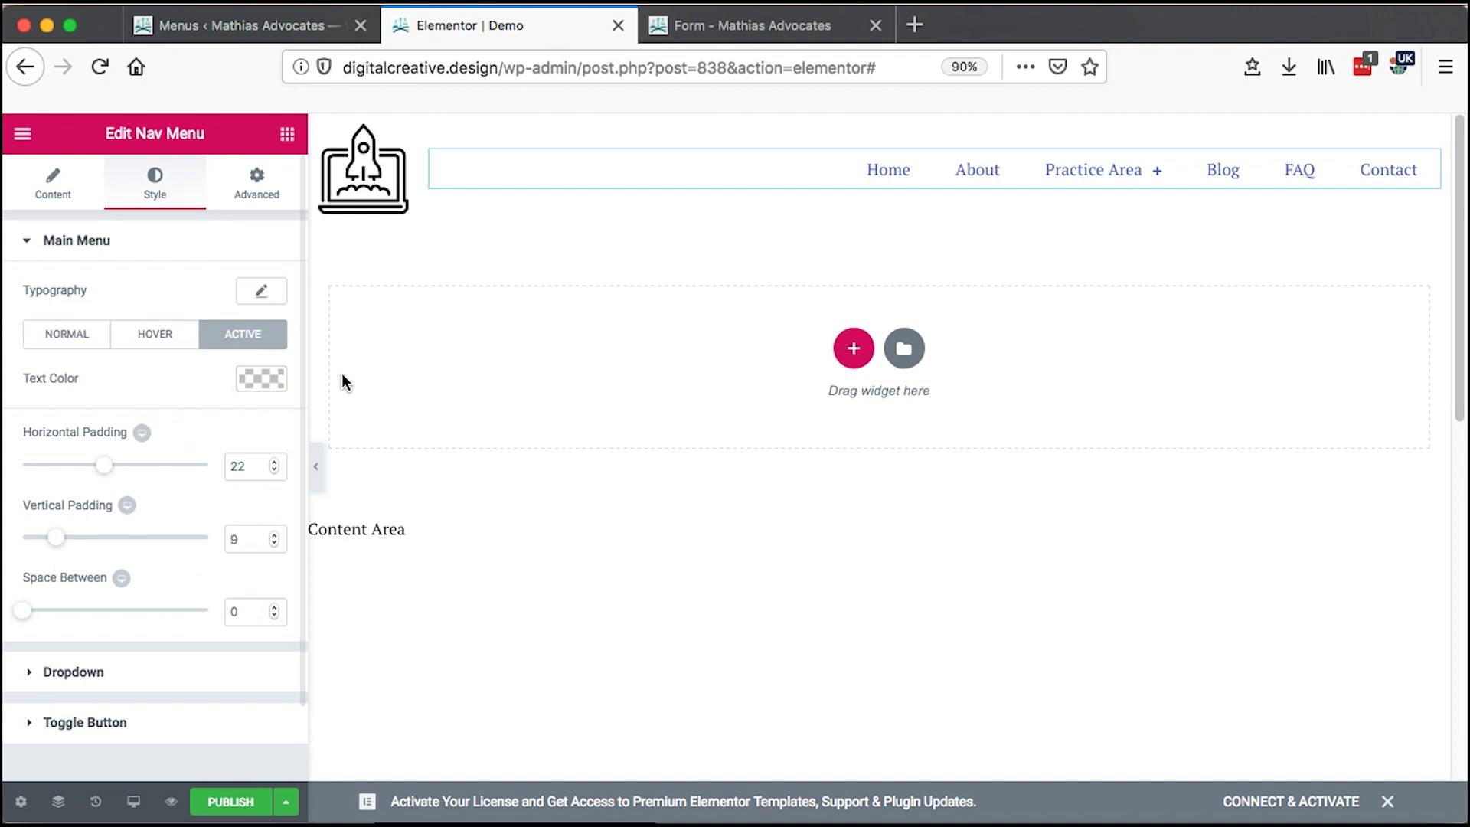
click(257, 384)
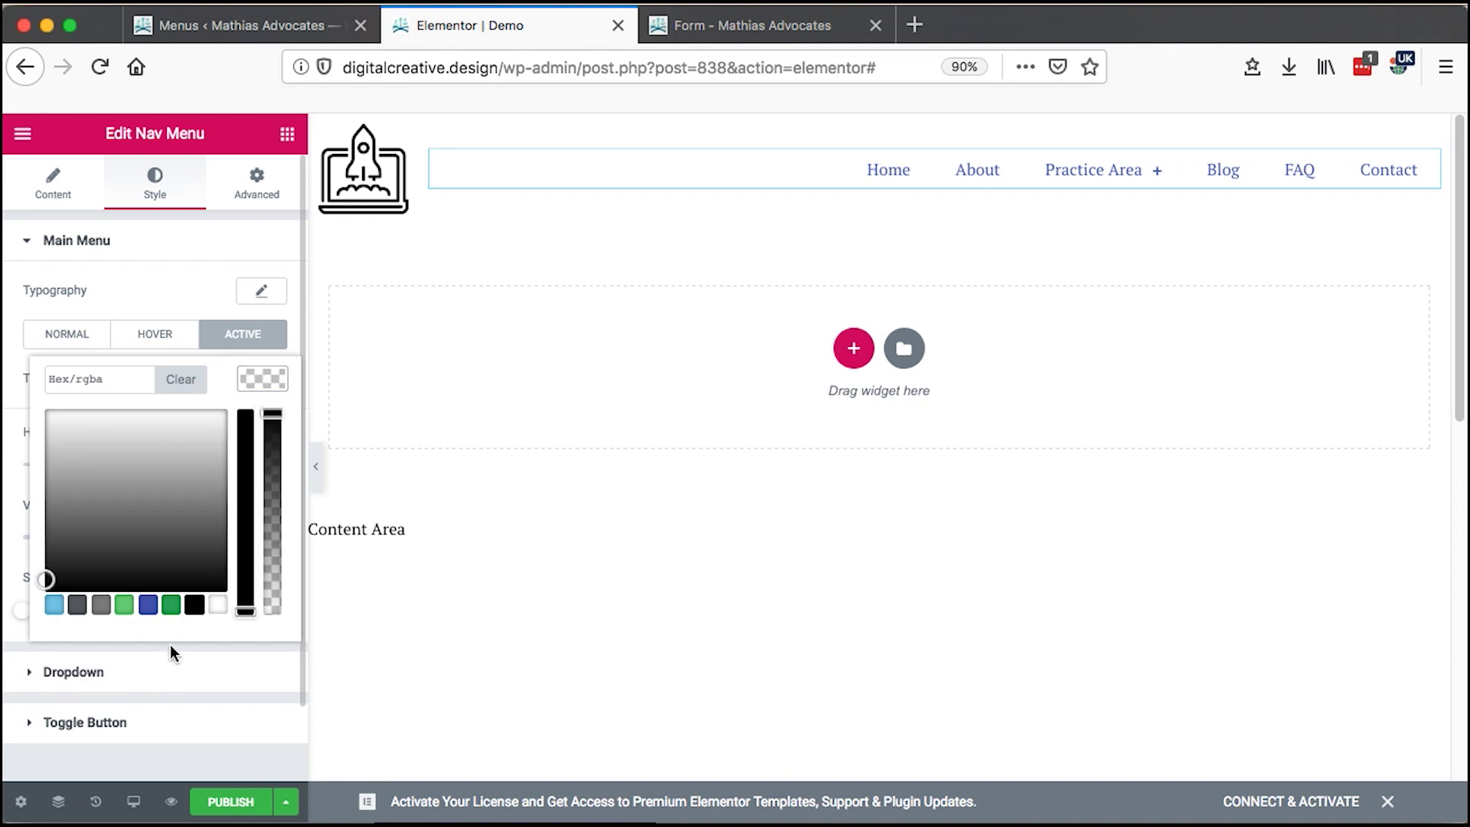
click(170, 605)
click(111, 473)
mouse_move(110, 474)
mouse_down()
mouse_move(82, 448)
mouse_move(88, 463)
mouse_up()
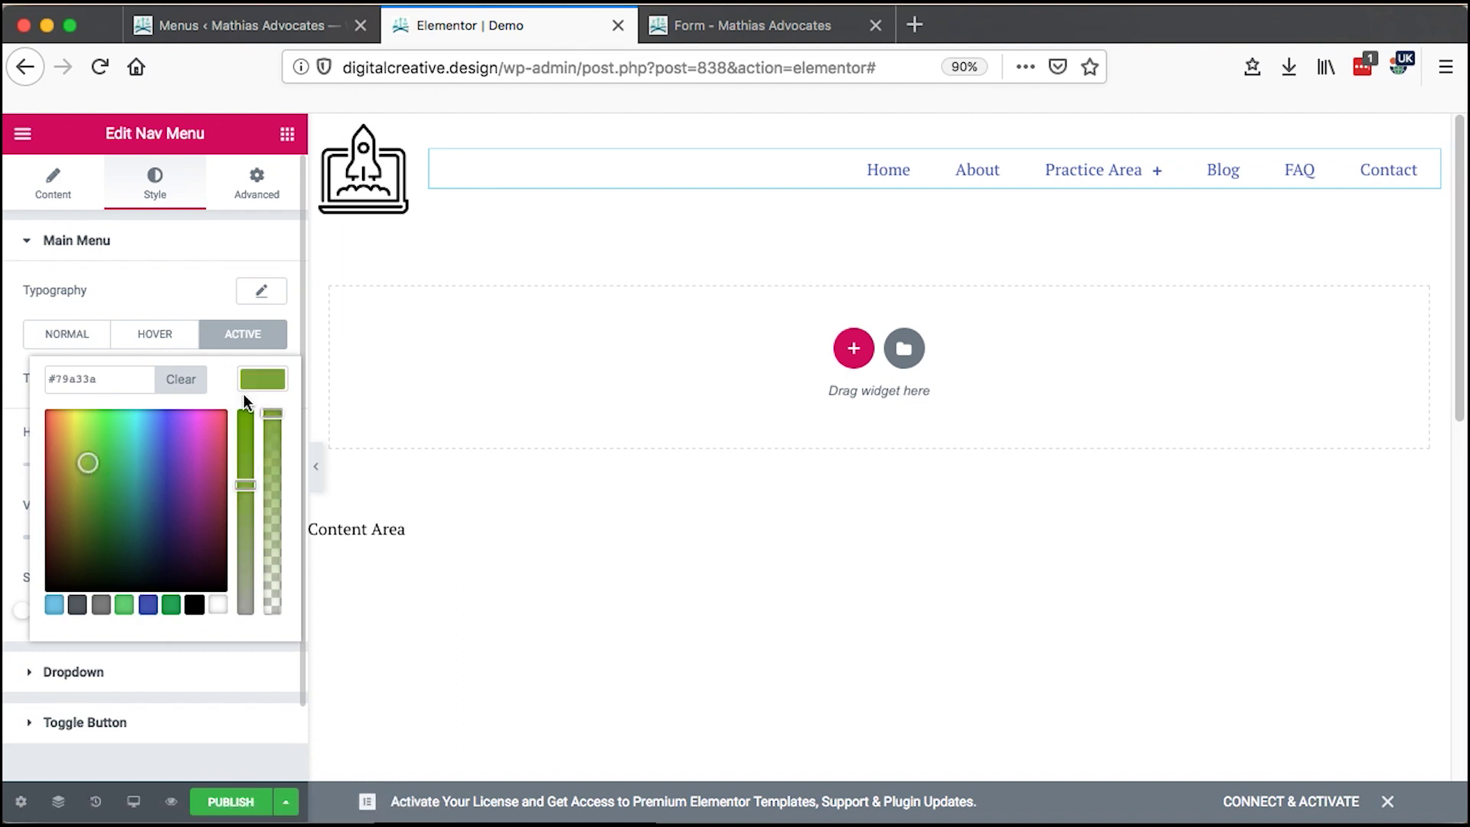
click(258, 374)
scroll(125, 587, down, 2)
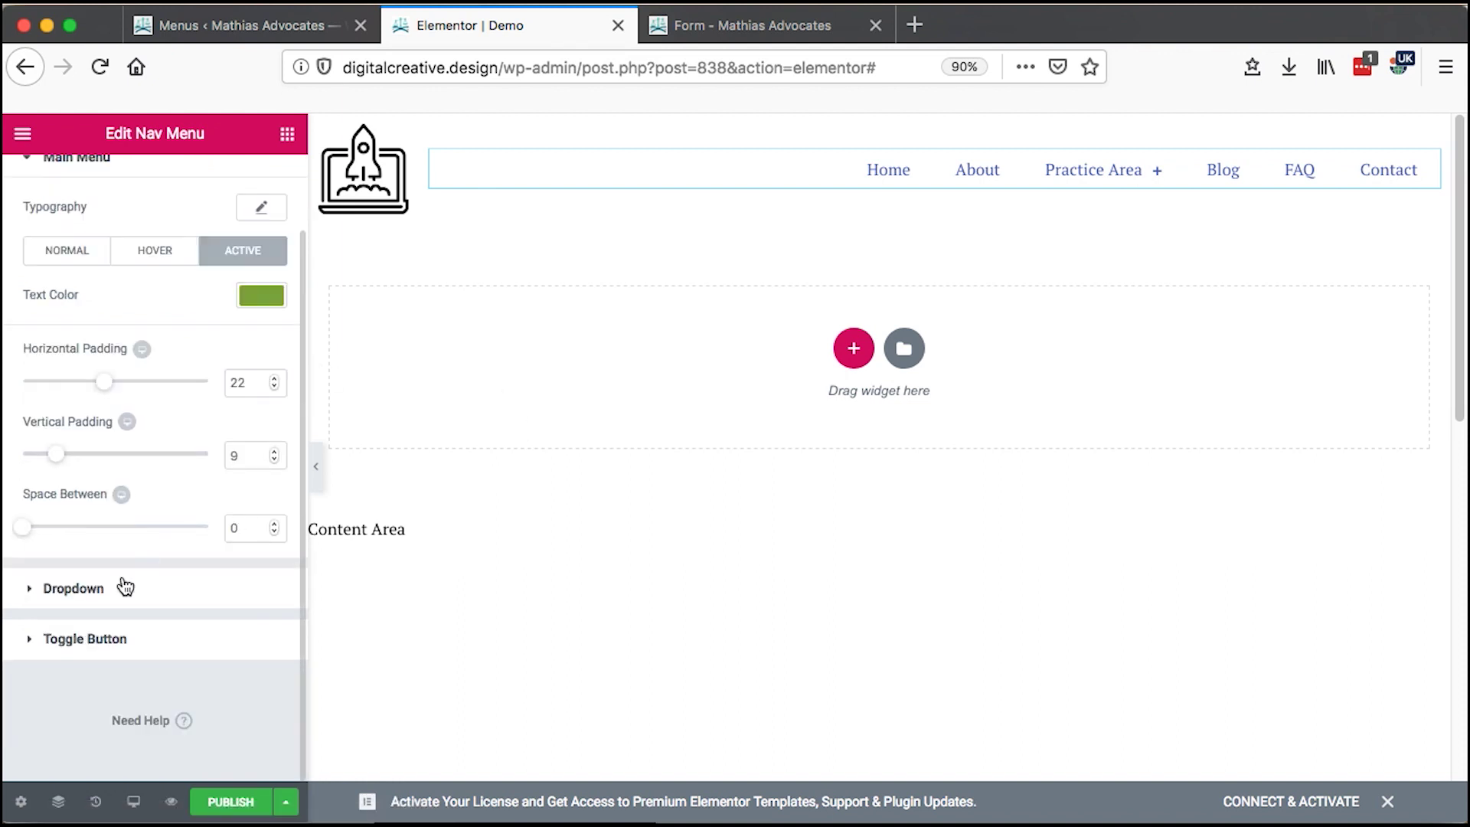
click(191, 594)
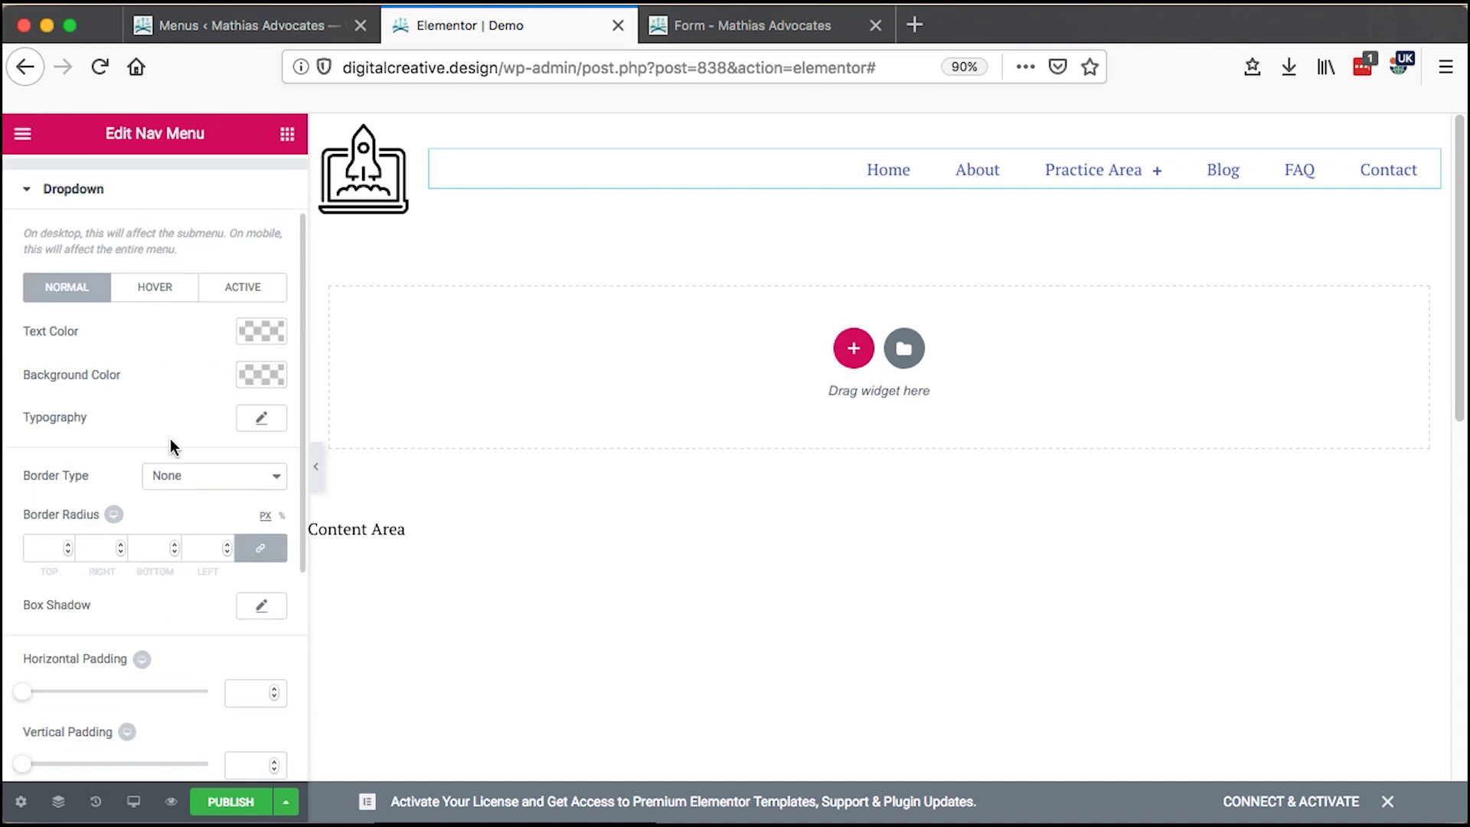
Step: Preview on mobile with the menu open and make the dropdown text green
click(134, 802)
click(112, 751)
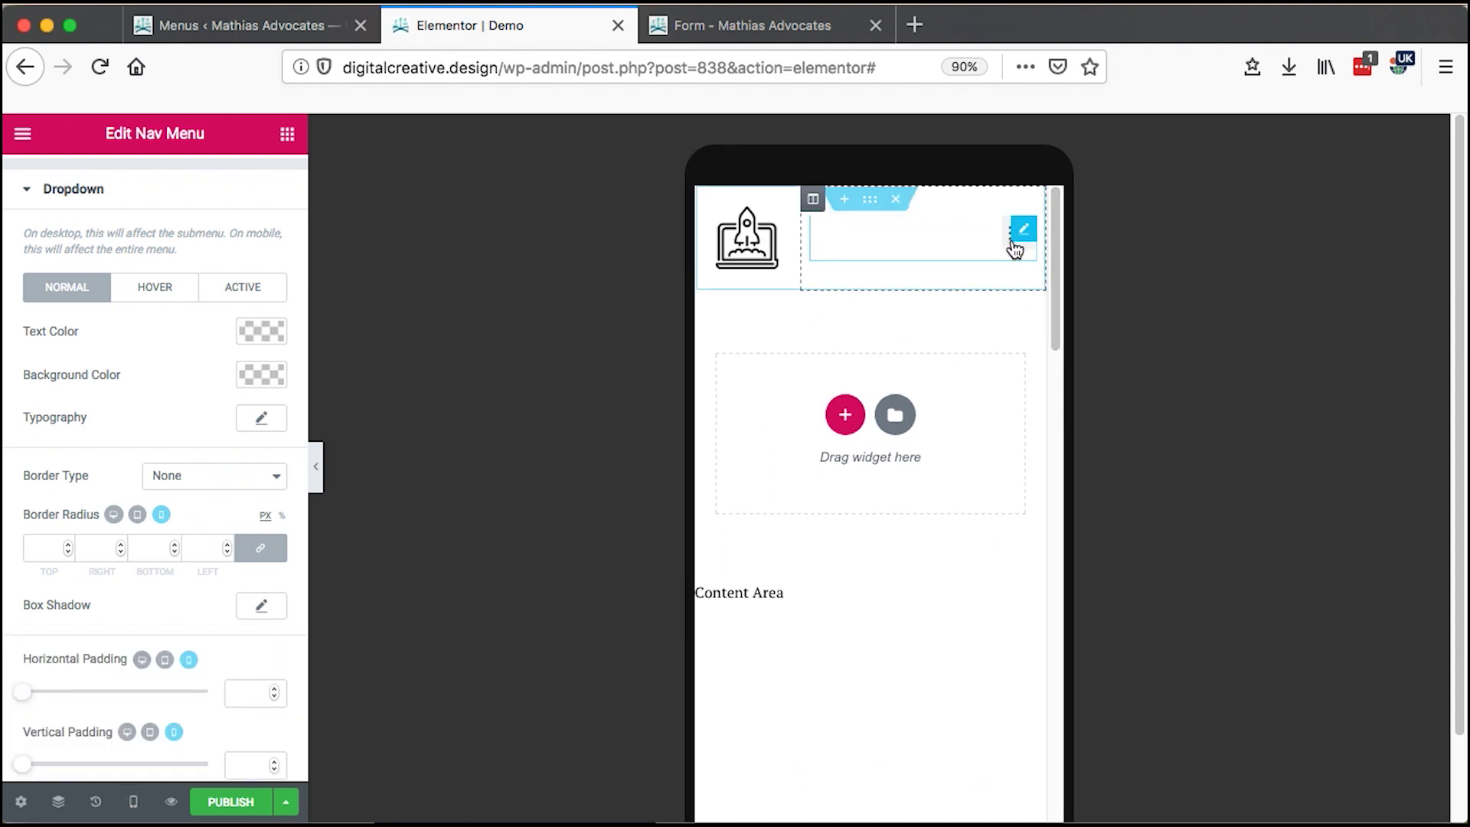
click(1023, 230)
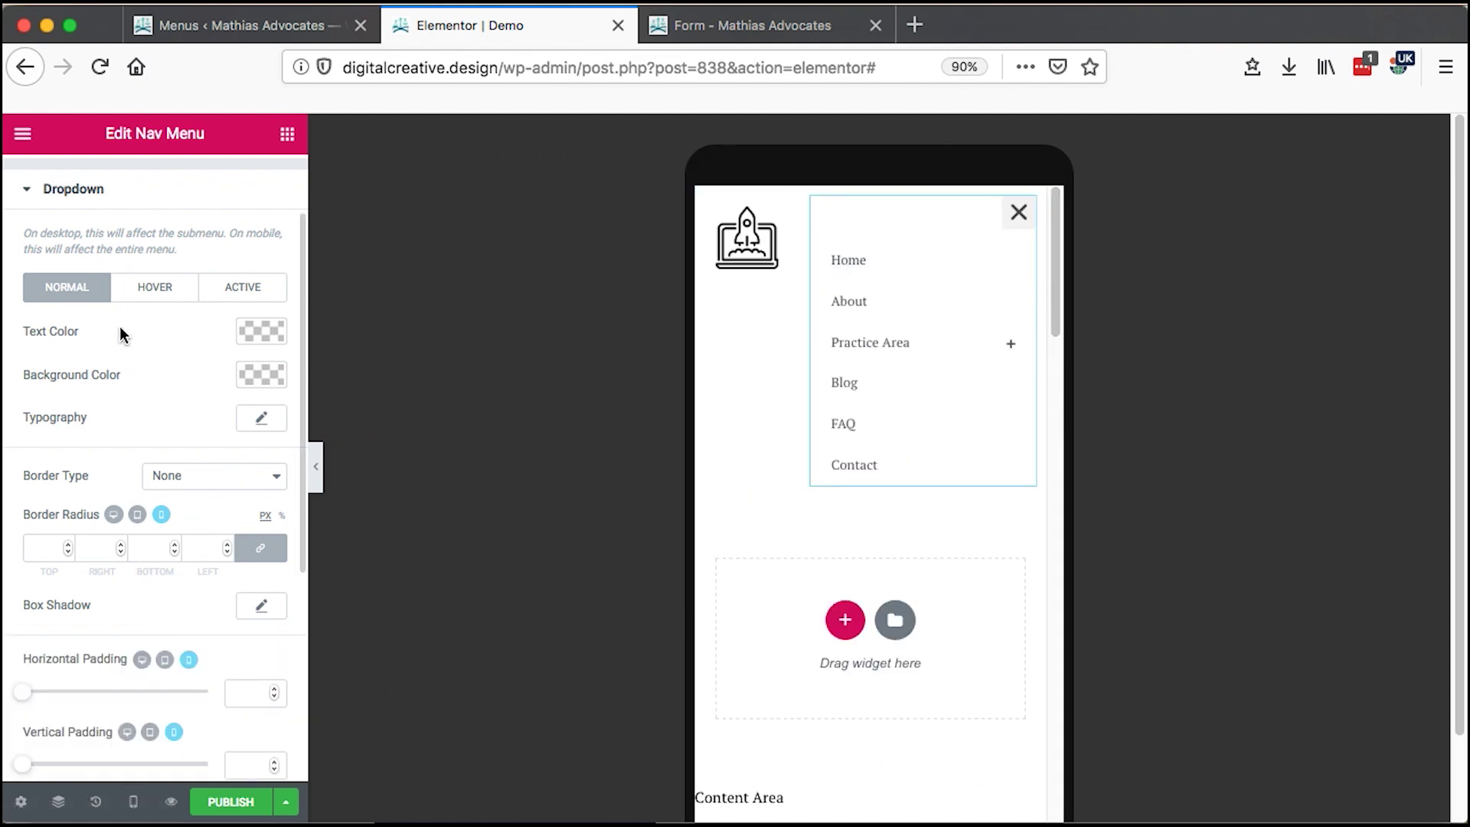
click(261, 334)
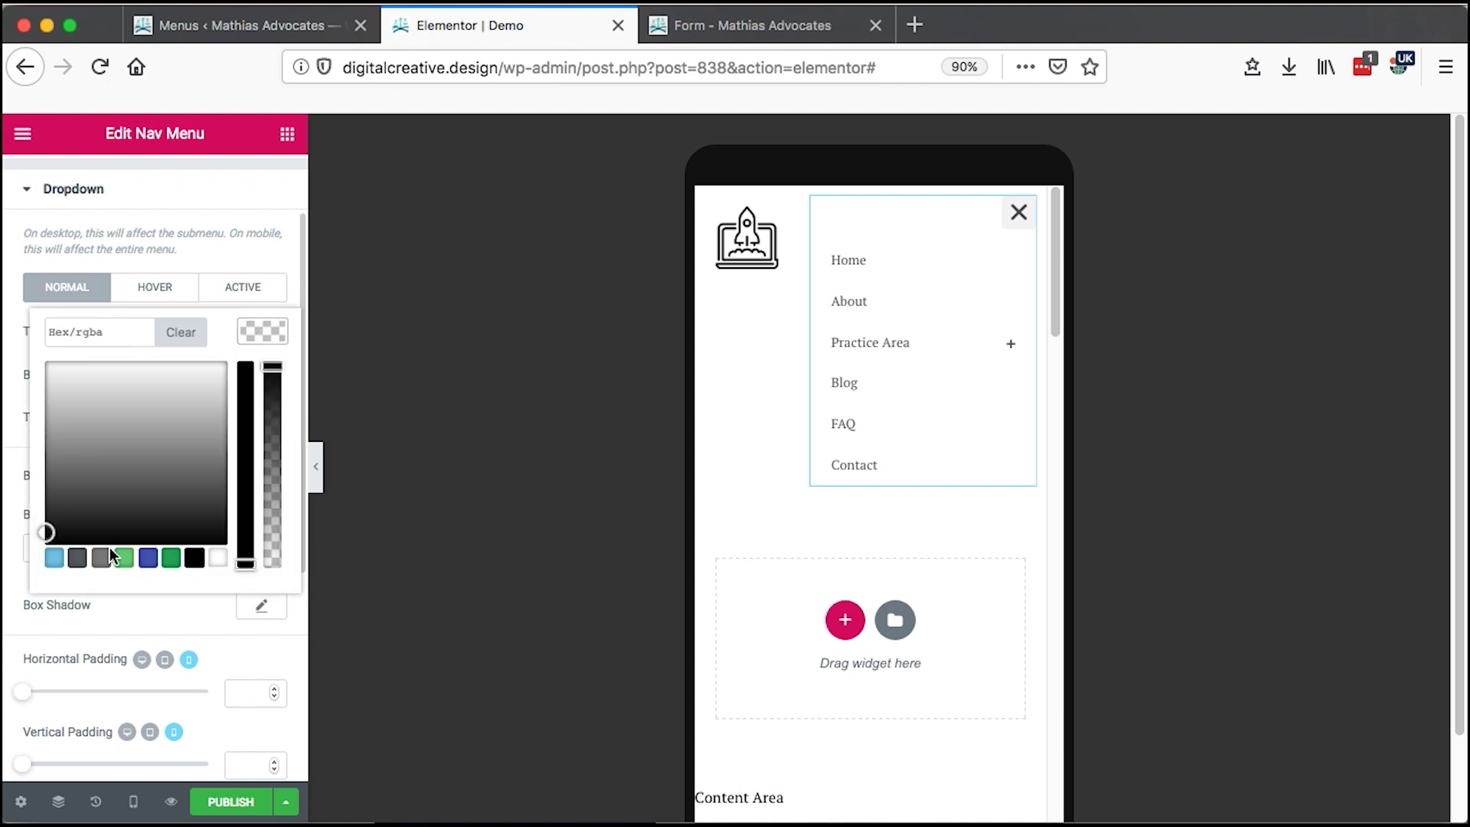
click(170, 561)
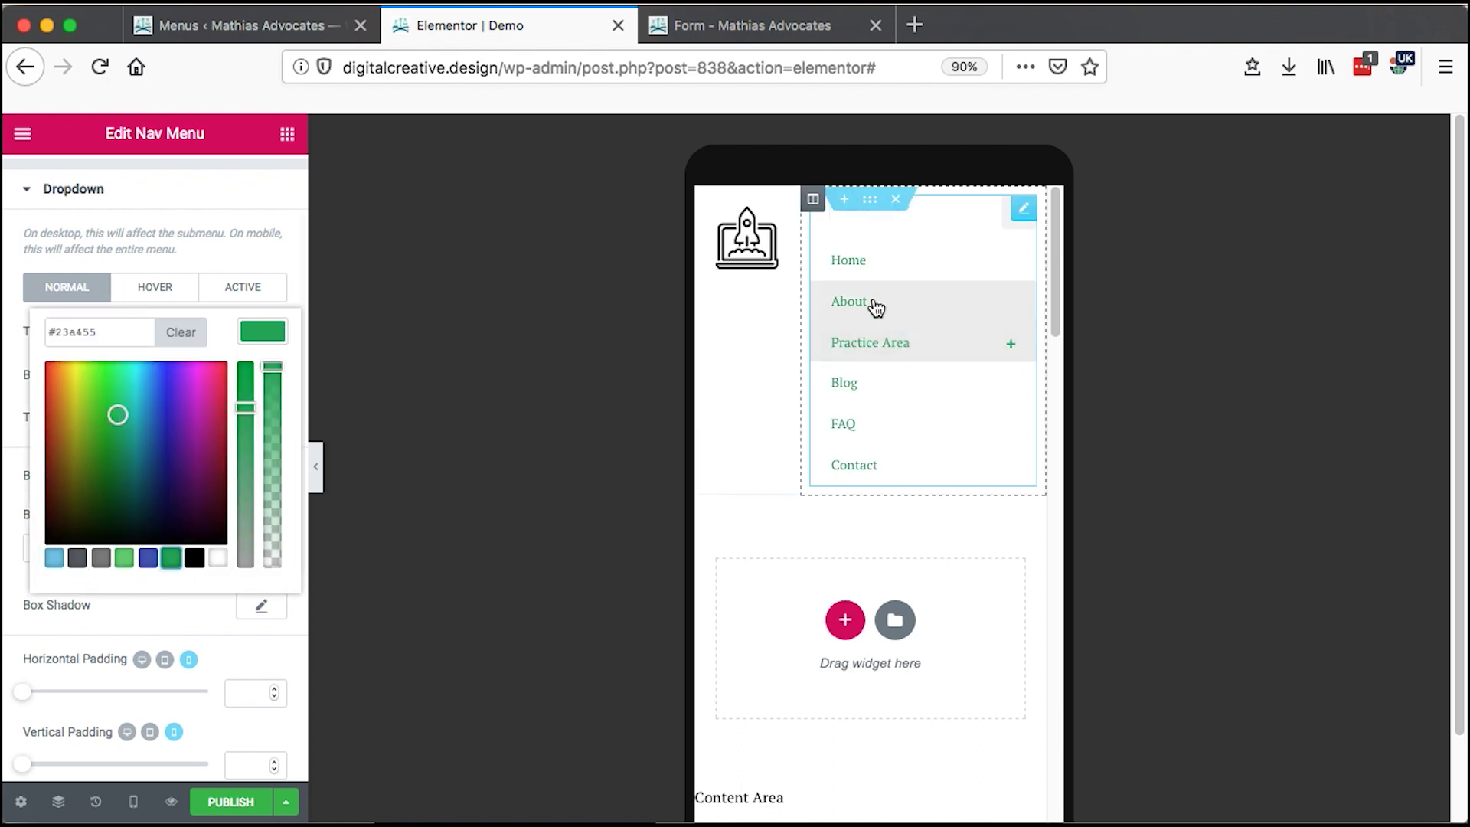
click(178, 287)
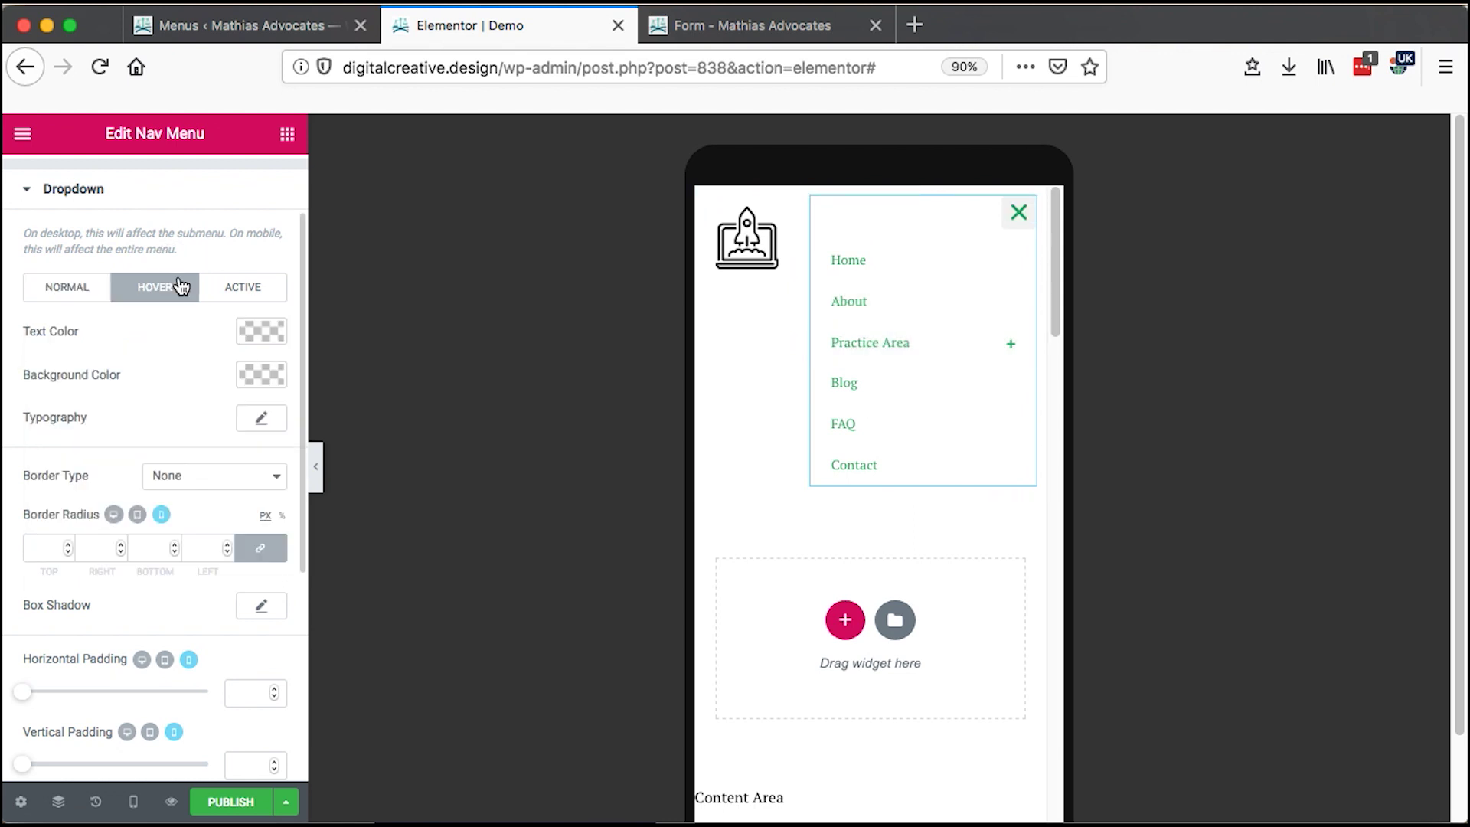
click(268, 331)
click(268, 331)
click(67, 290)
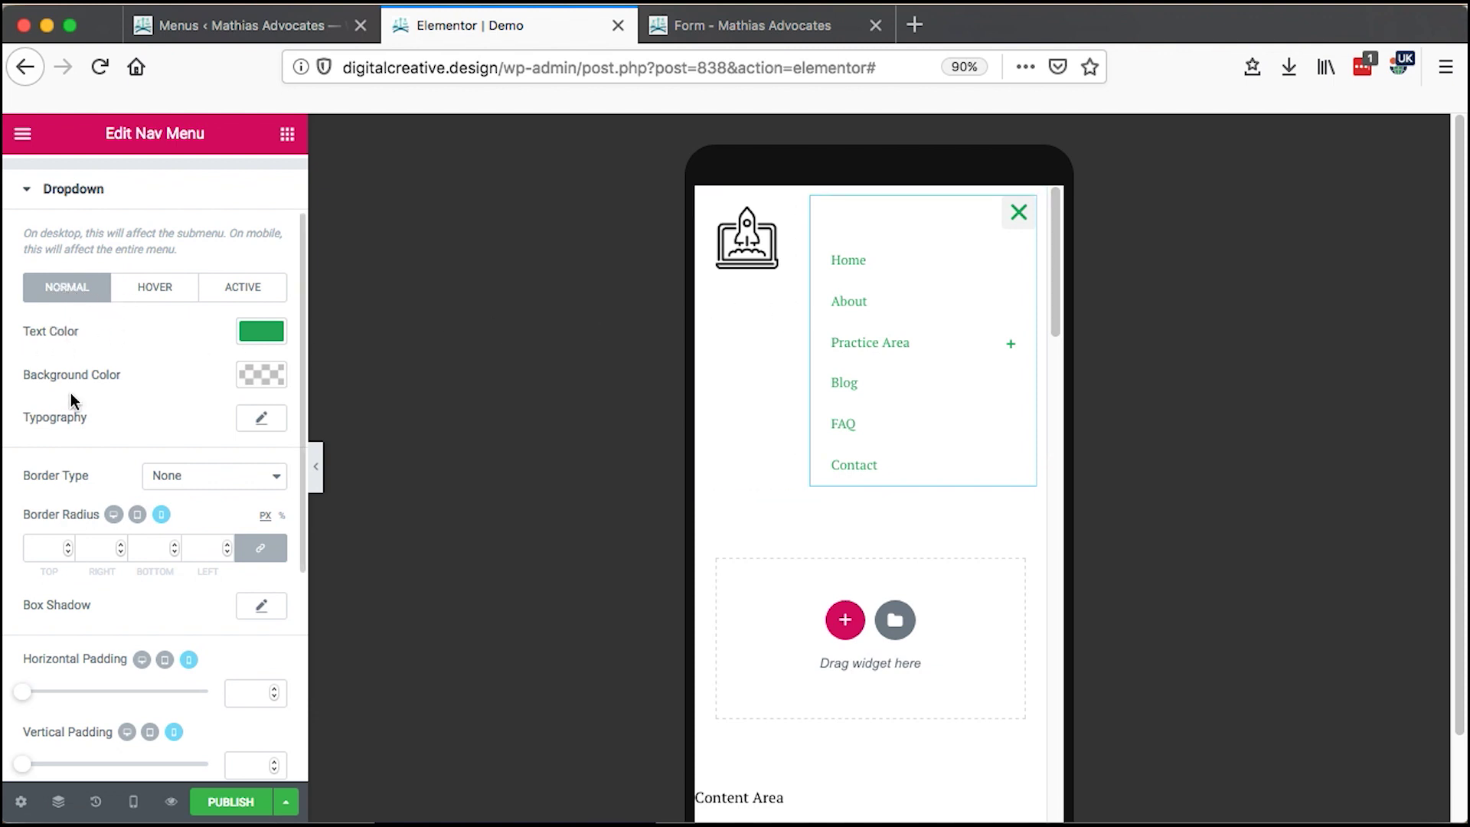
Step: Give the dropdown a #001116 background made nearly transparent, then return to Desktop preview
click(257, 370)
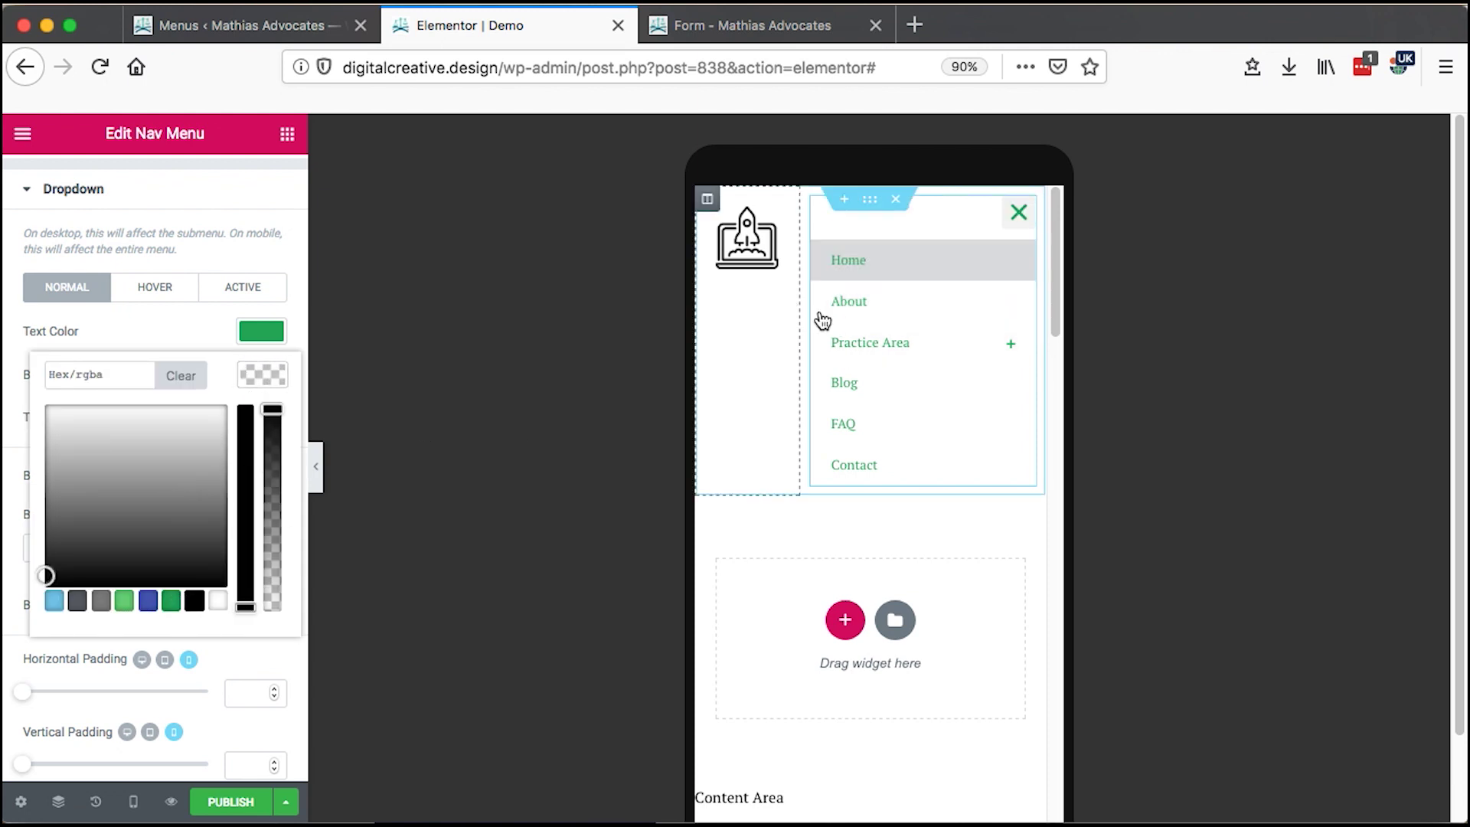
click(143, 559)
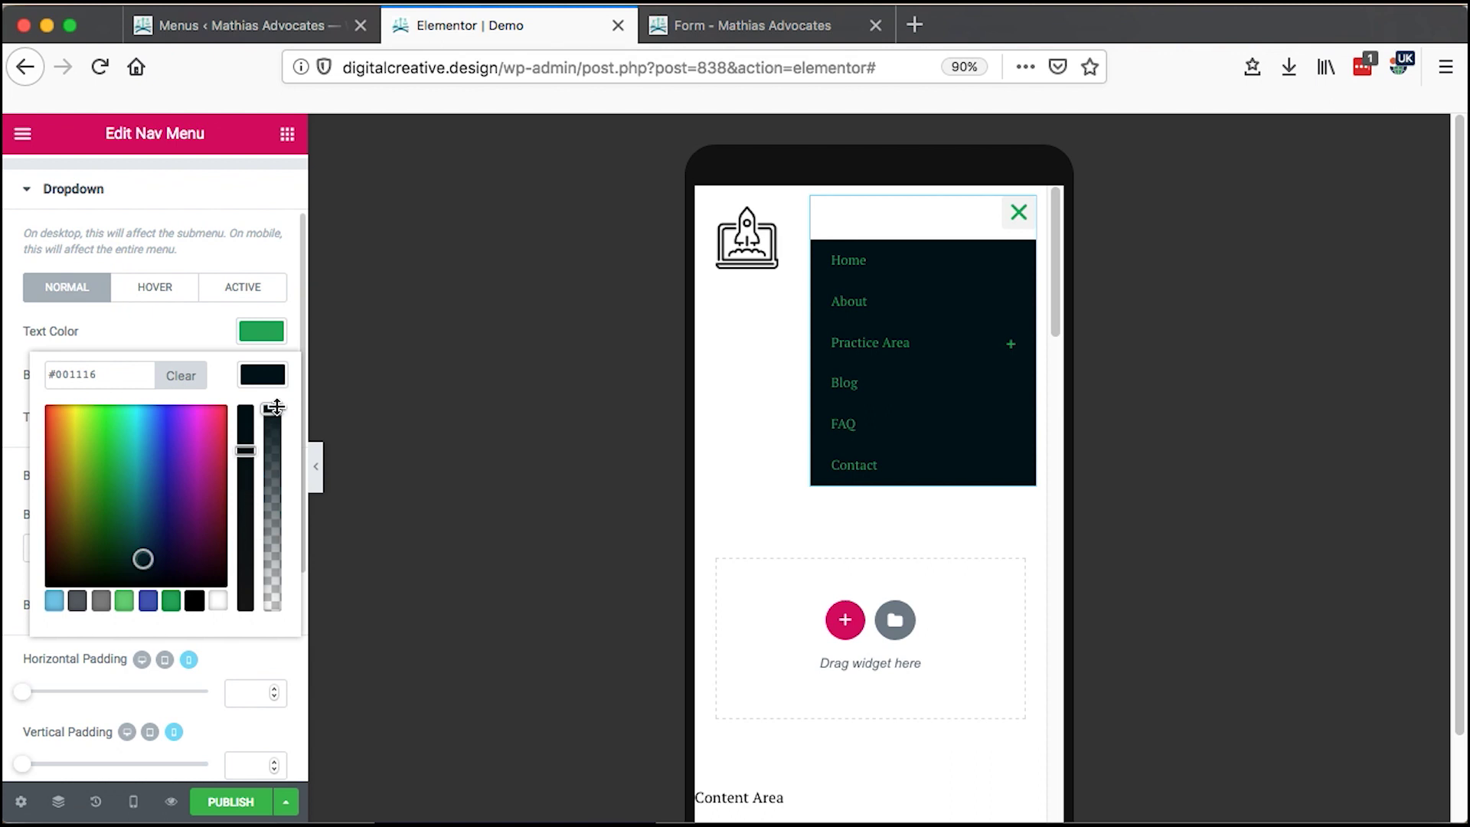
drag(276, 407, 268, 594)
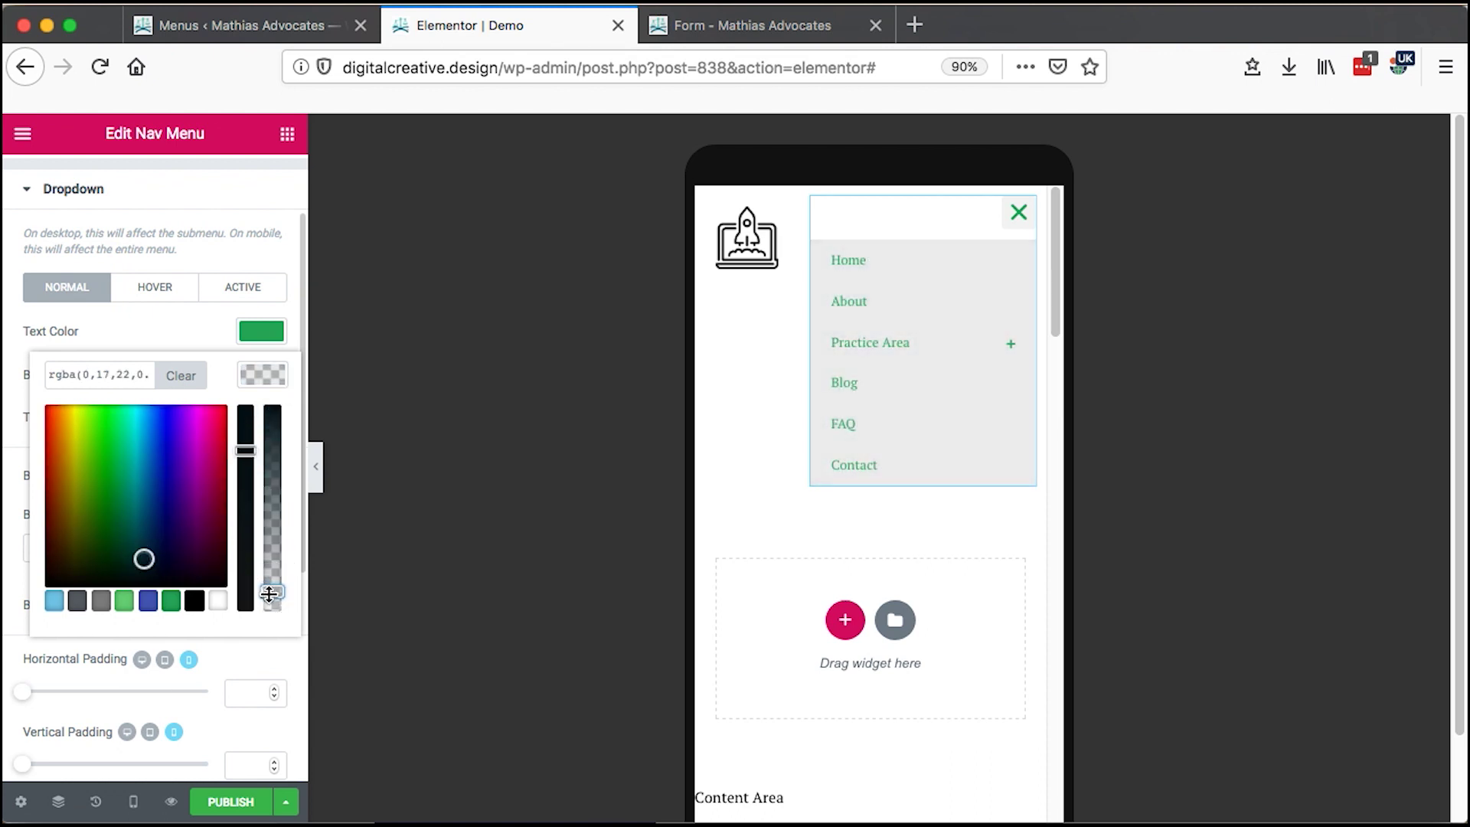
click(257, 377)
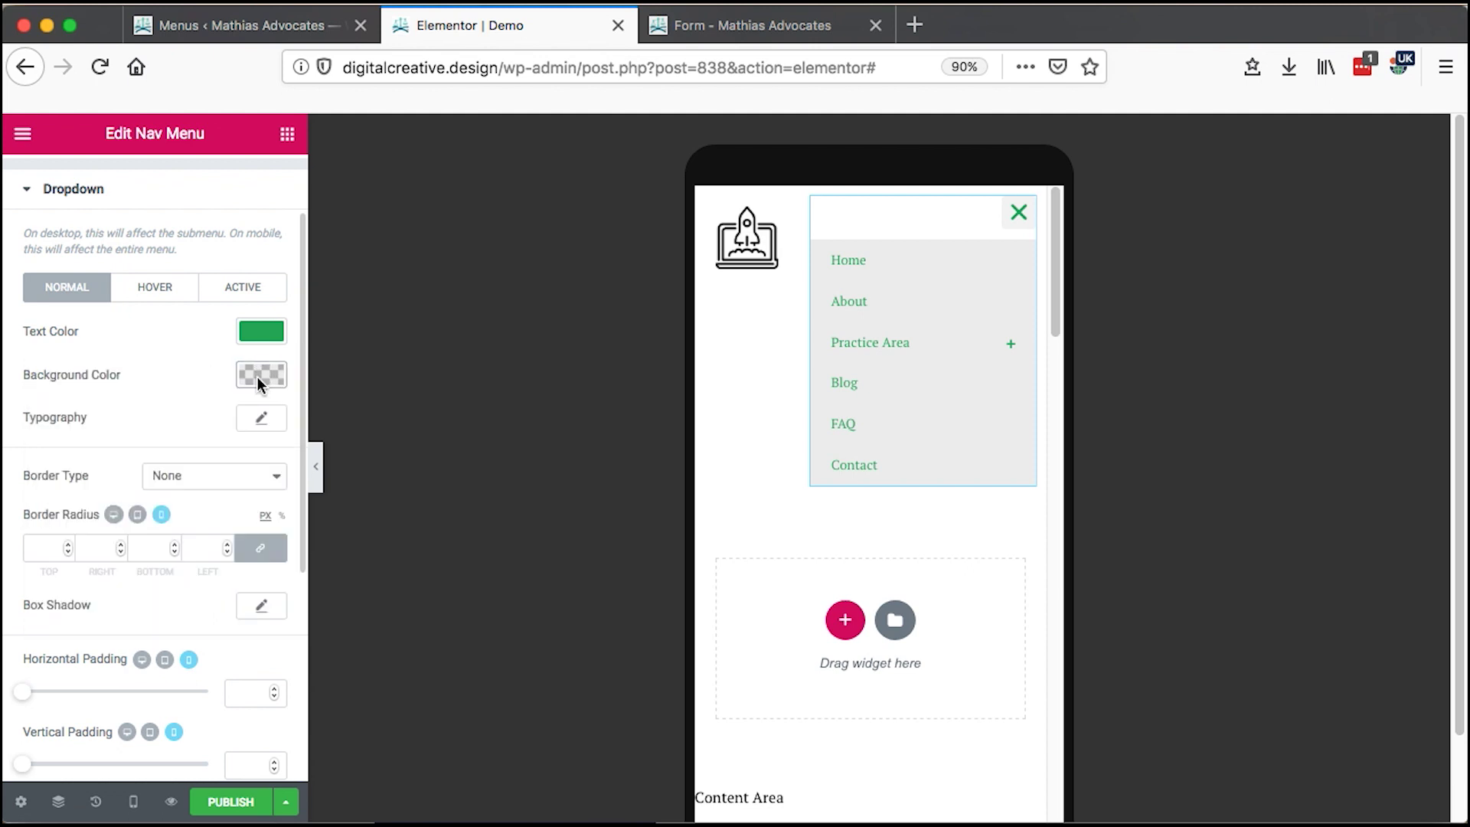
click(264, 419)
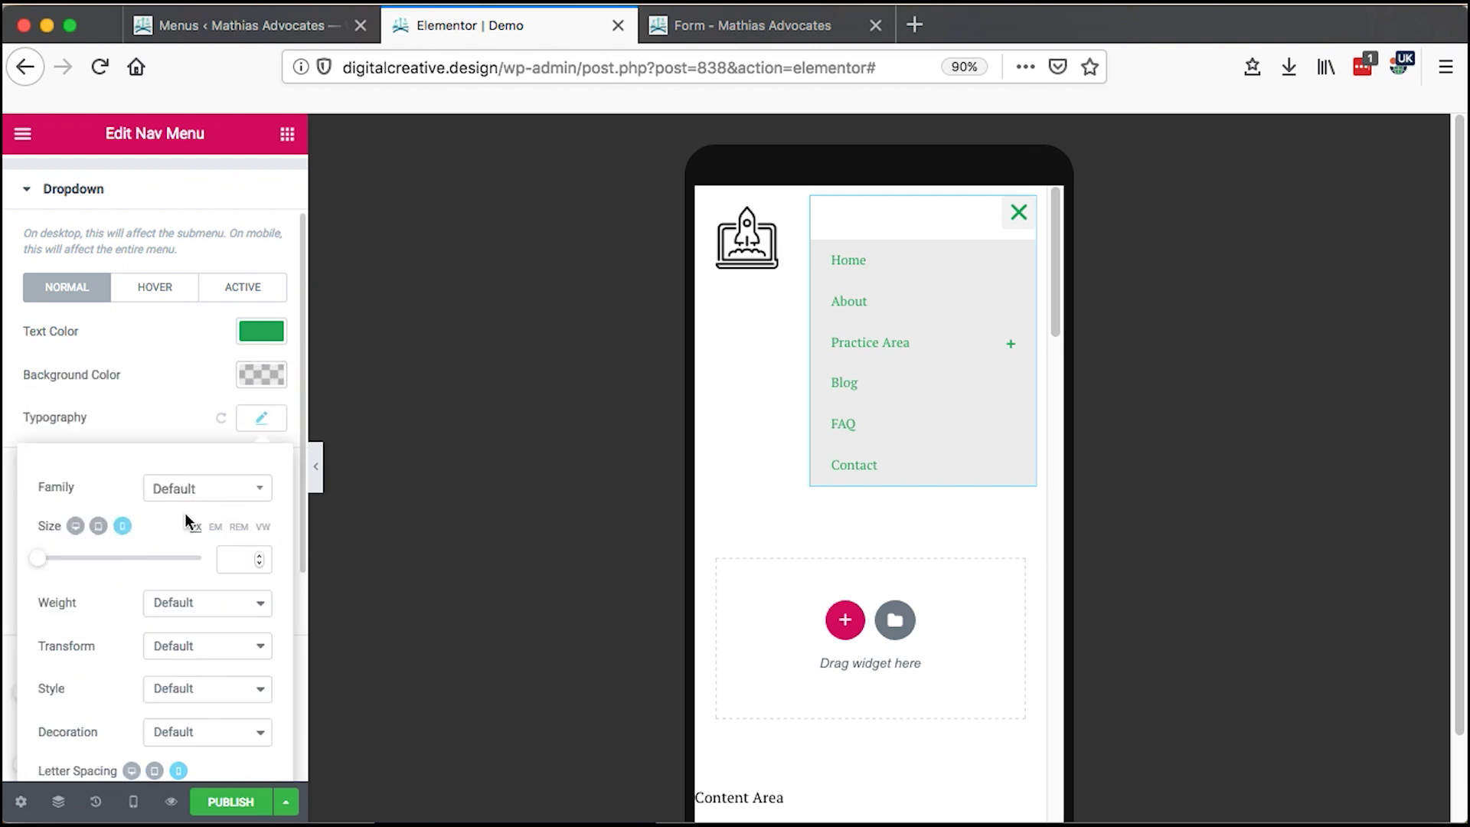
click(264, 419)
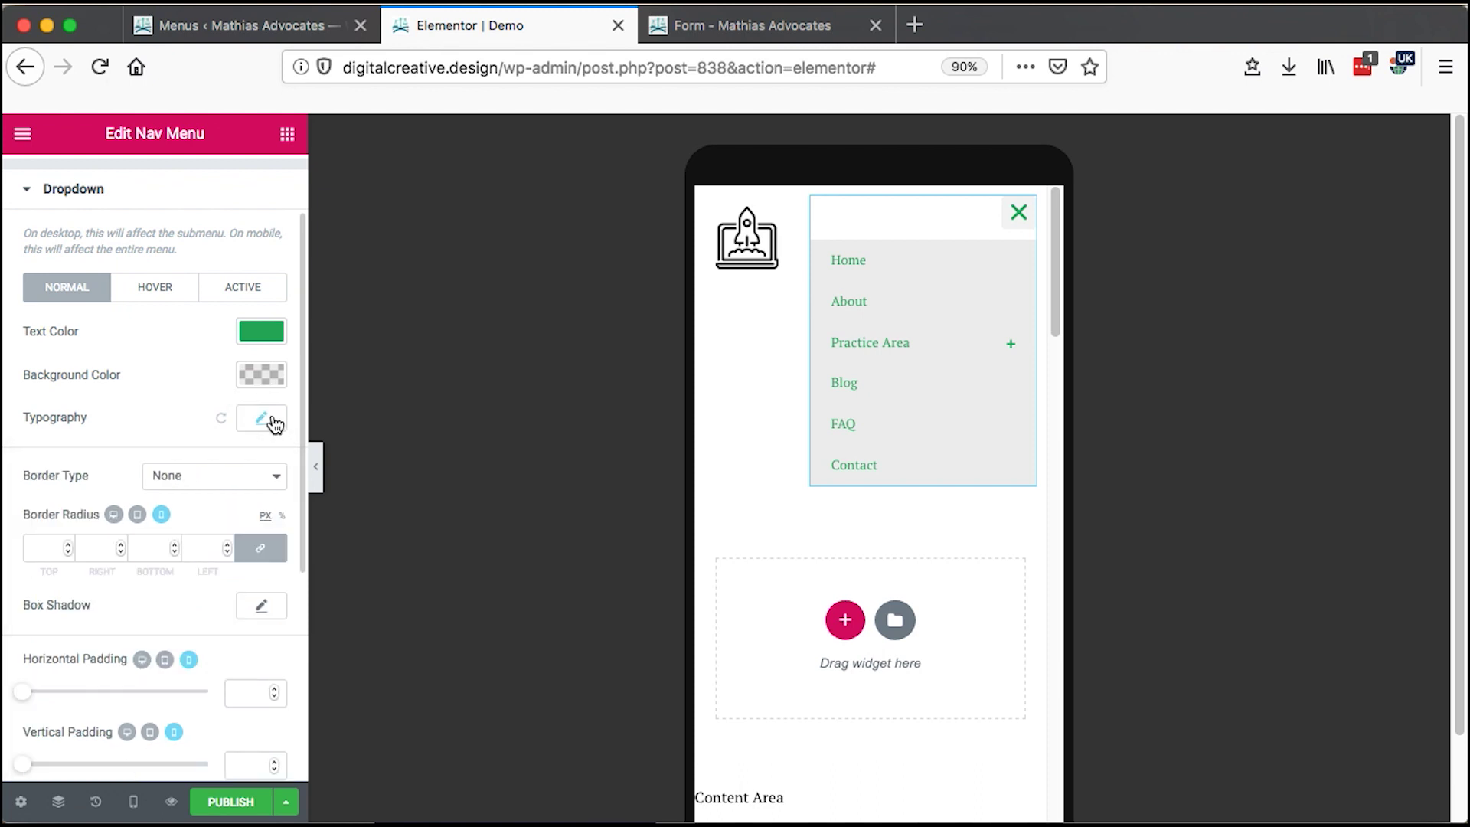
key(super+shift+m)
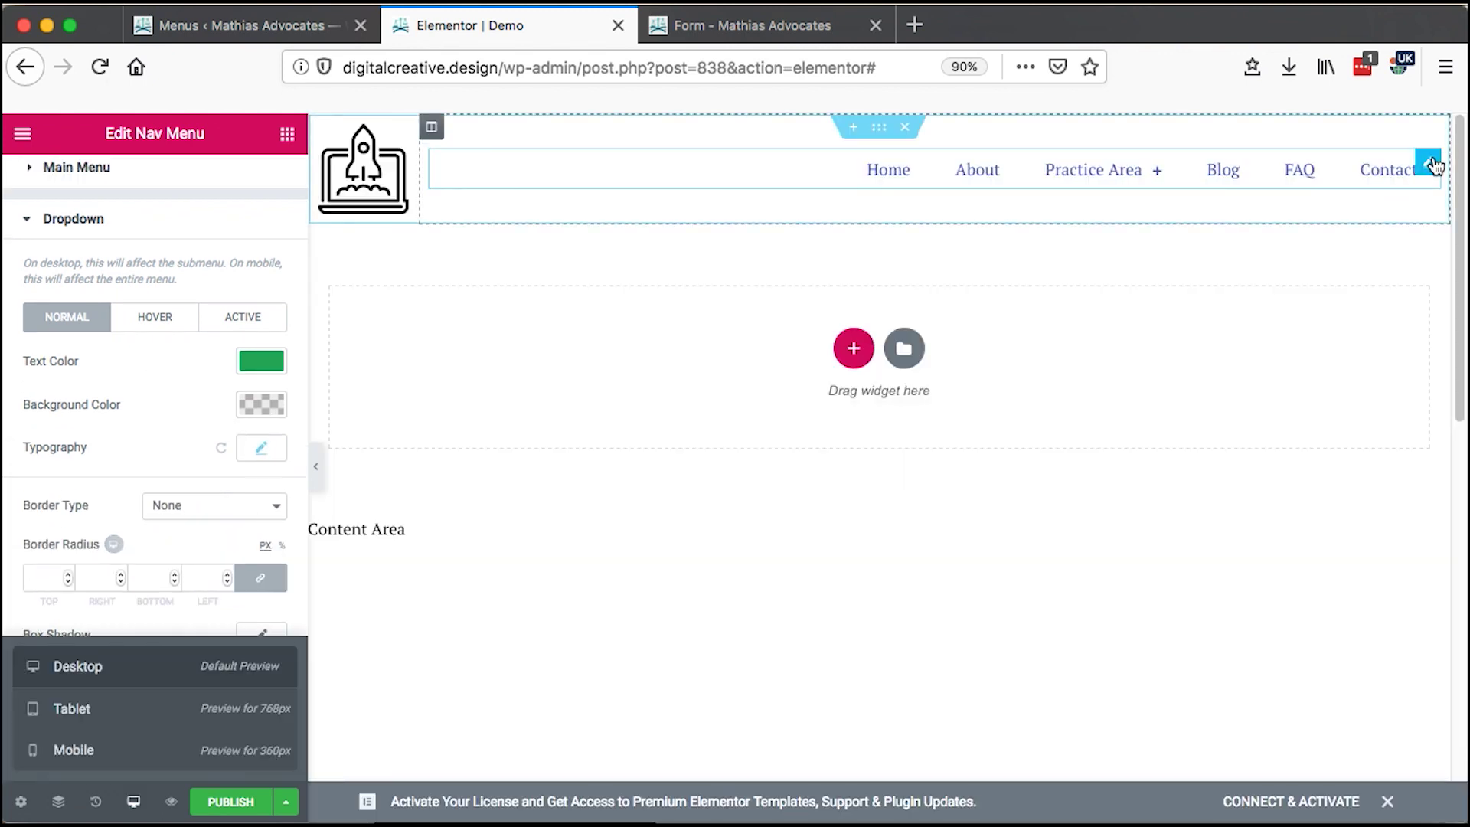
Step: Set the main menu link font family to PT Sans
click(122, 221)
click(262, 293)
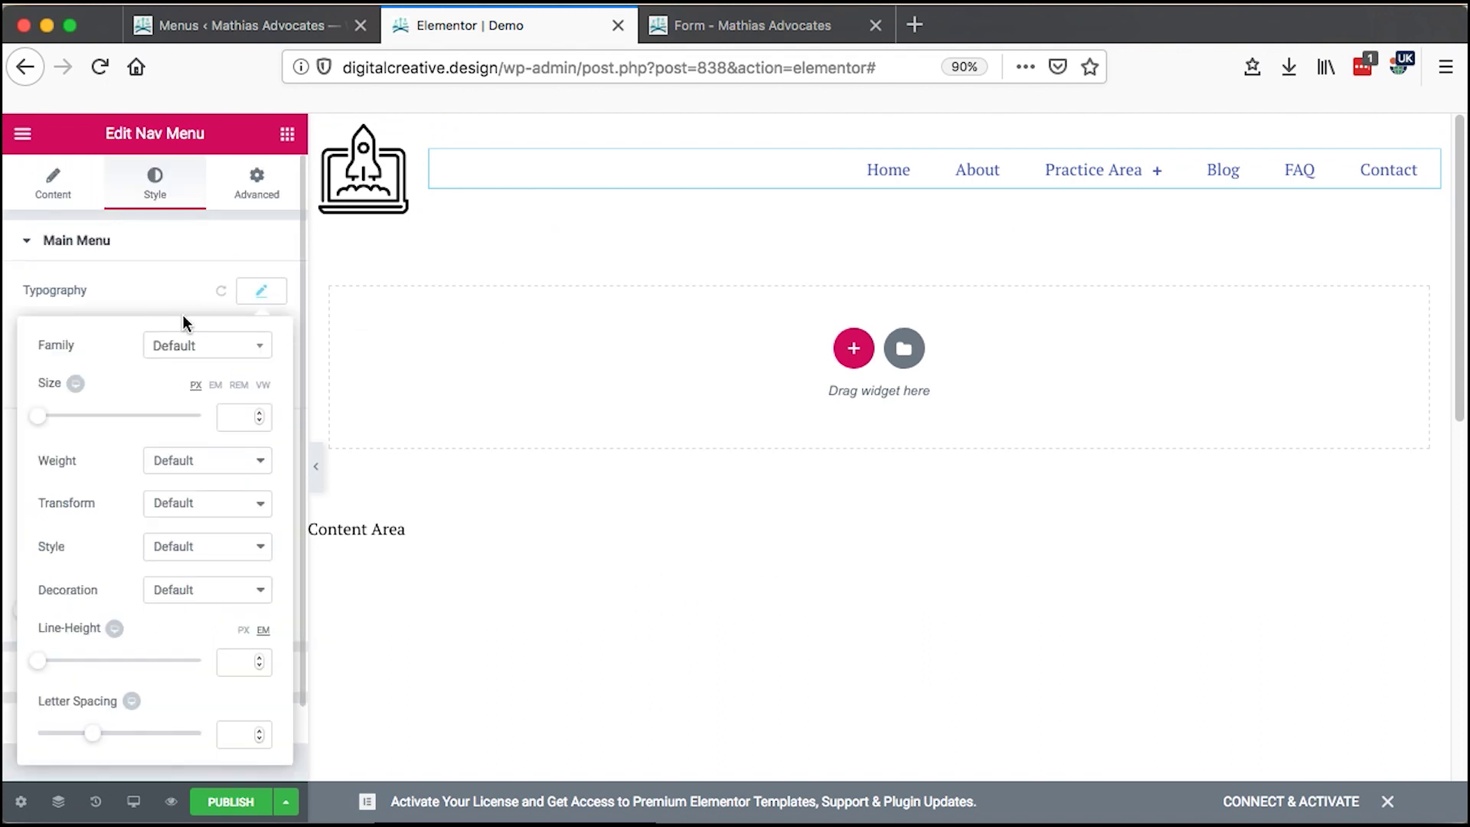
click(224, 351)
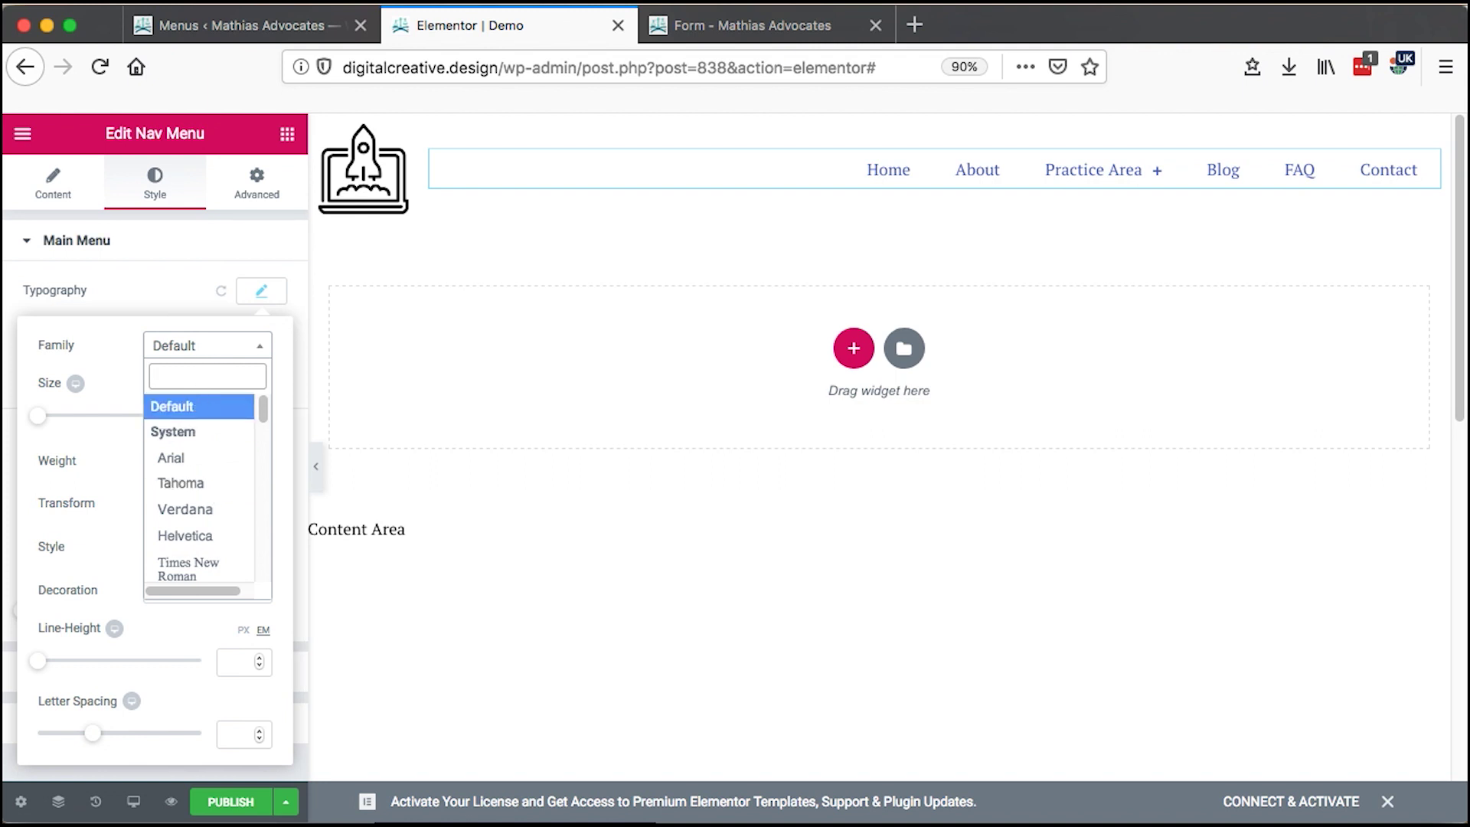
text(pt s)
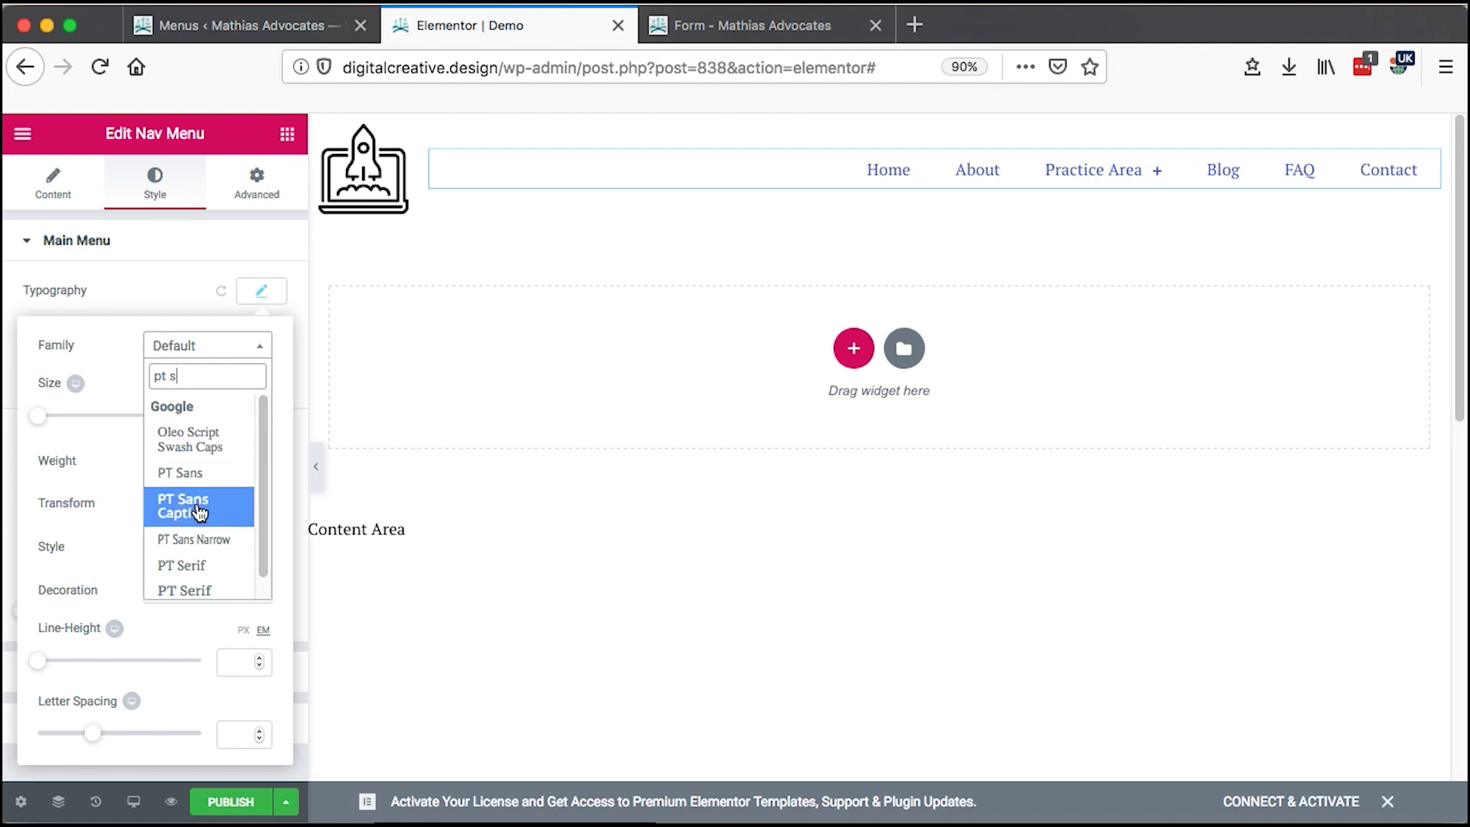
click(203, 474)
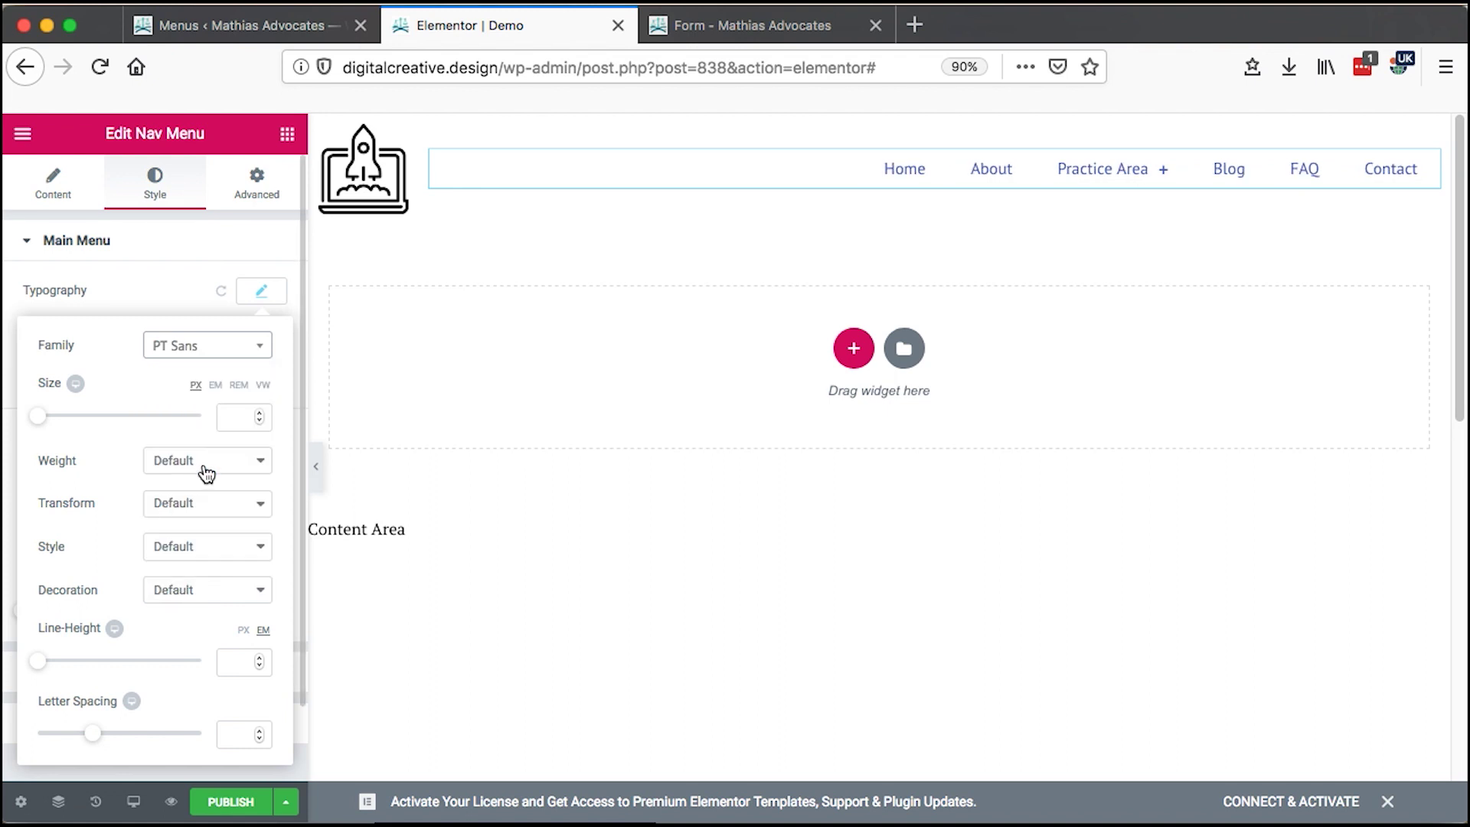
click(264, 289)
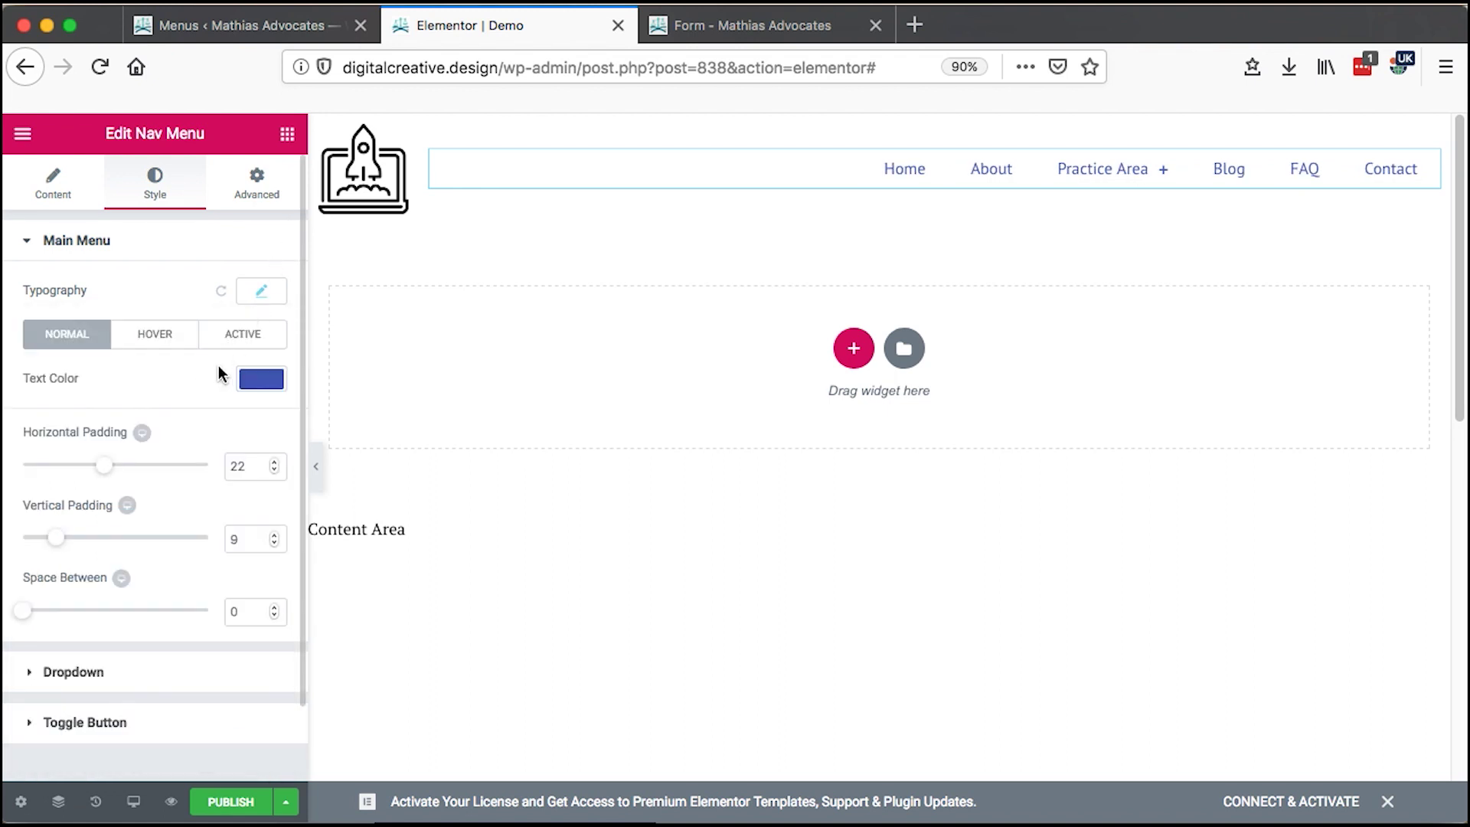
Step: Set the dropdown link font to Times New Roman and preview the page on mobile
click(121, 670)
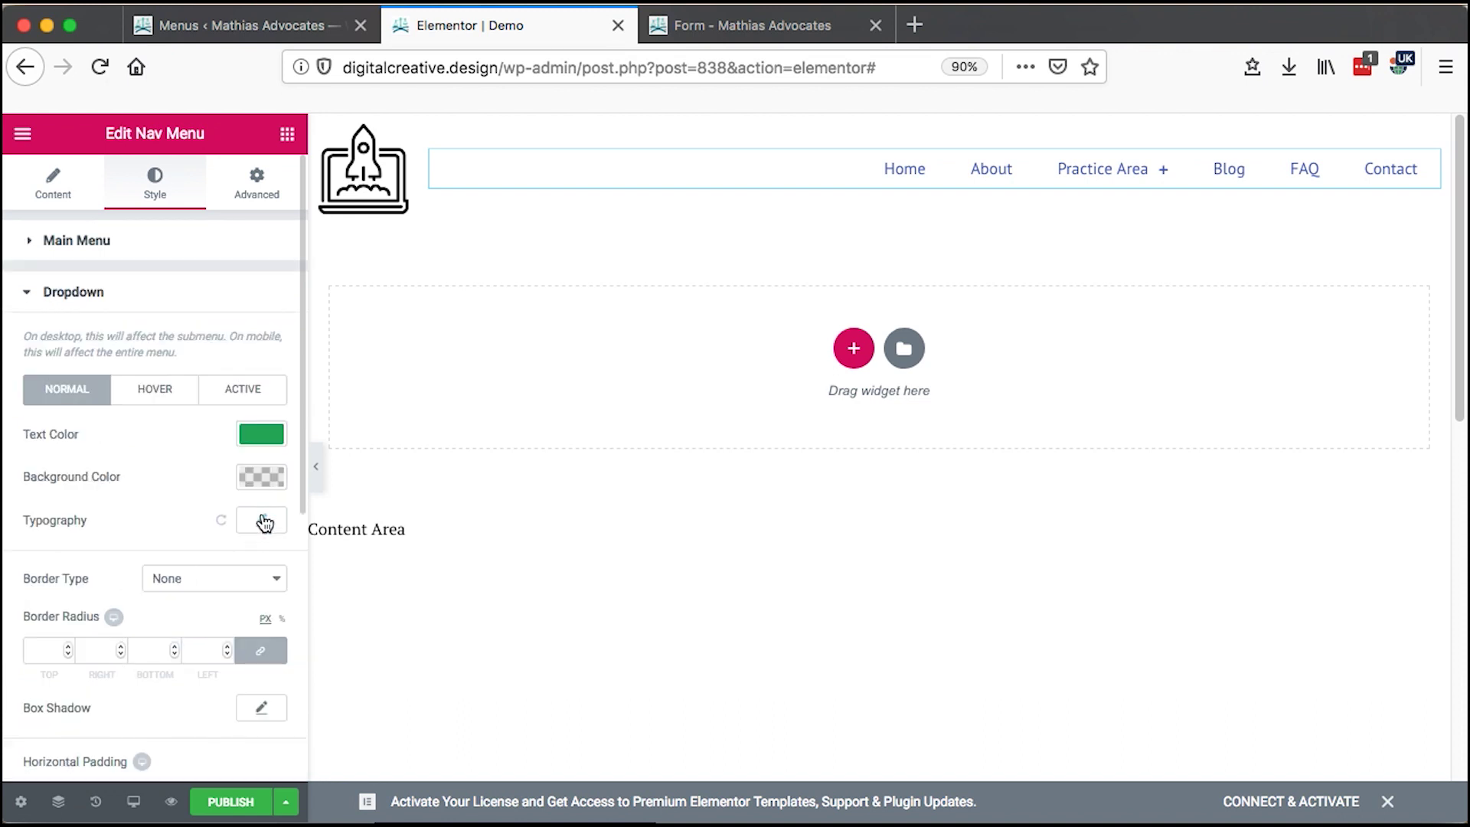
click(262, 520)
click(208, 594)
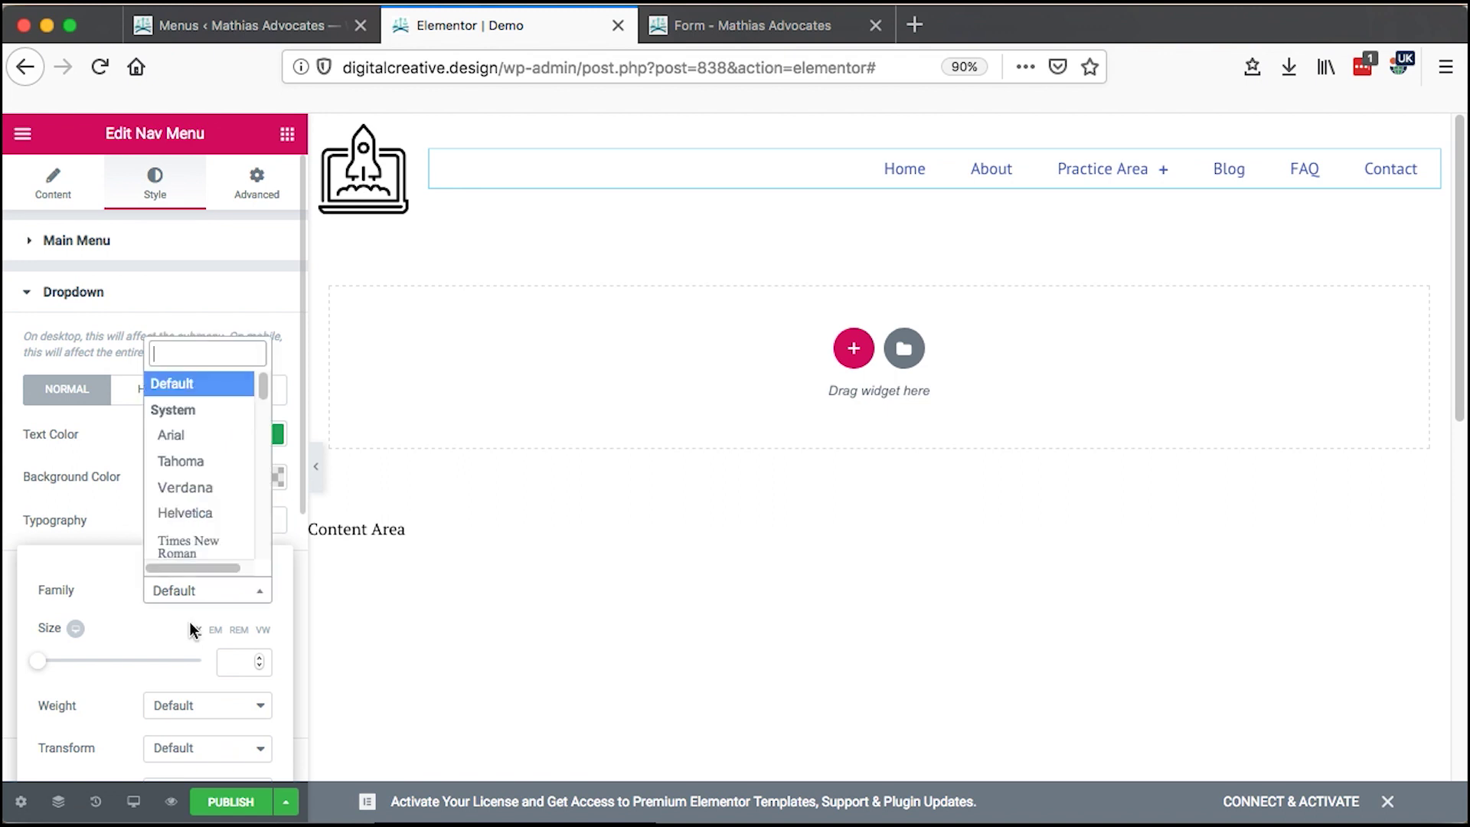
click(199, 550)
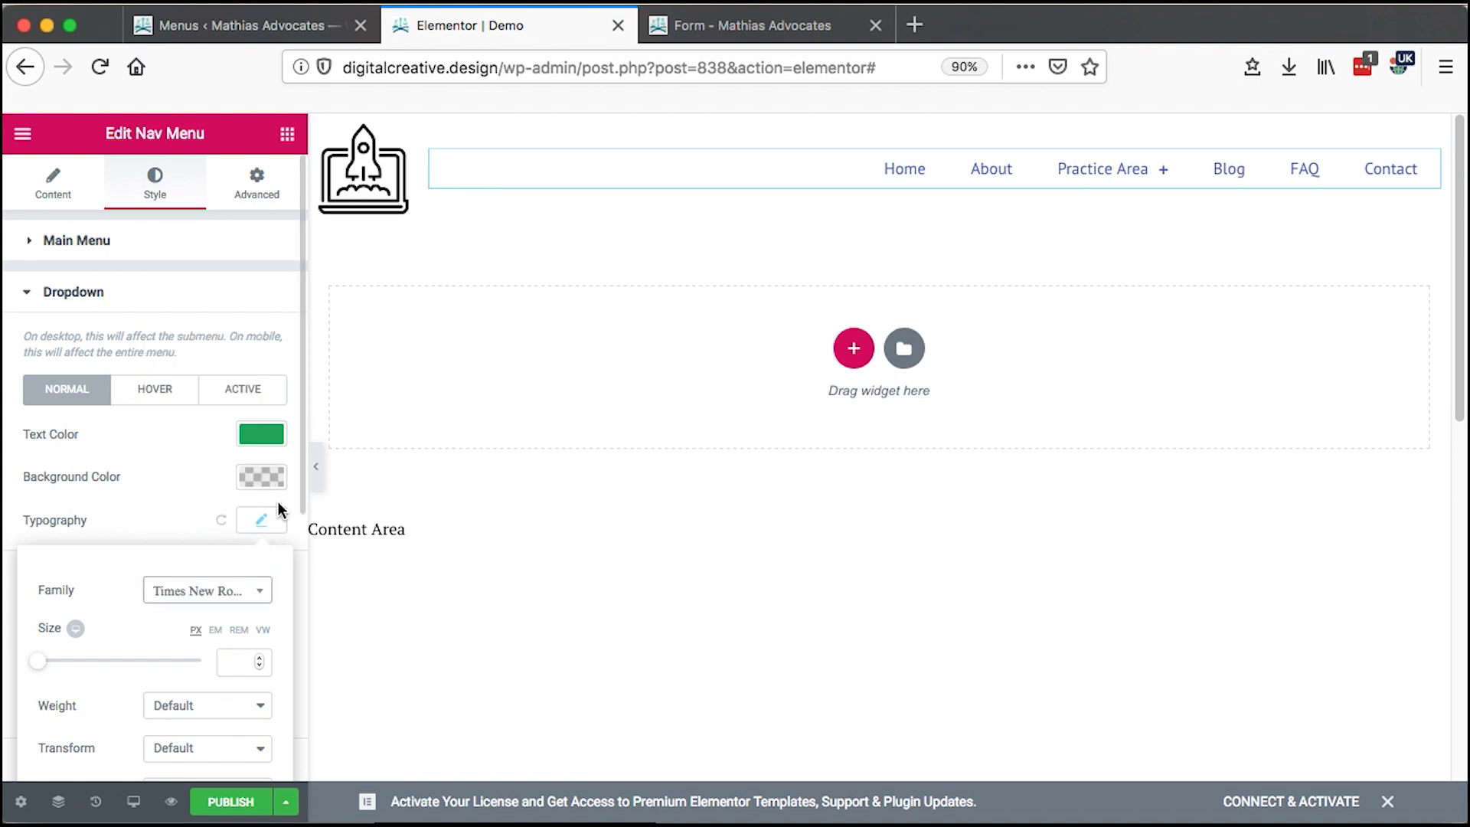
click(133, 802)
click(128, 753)
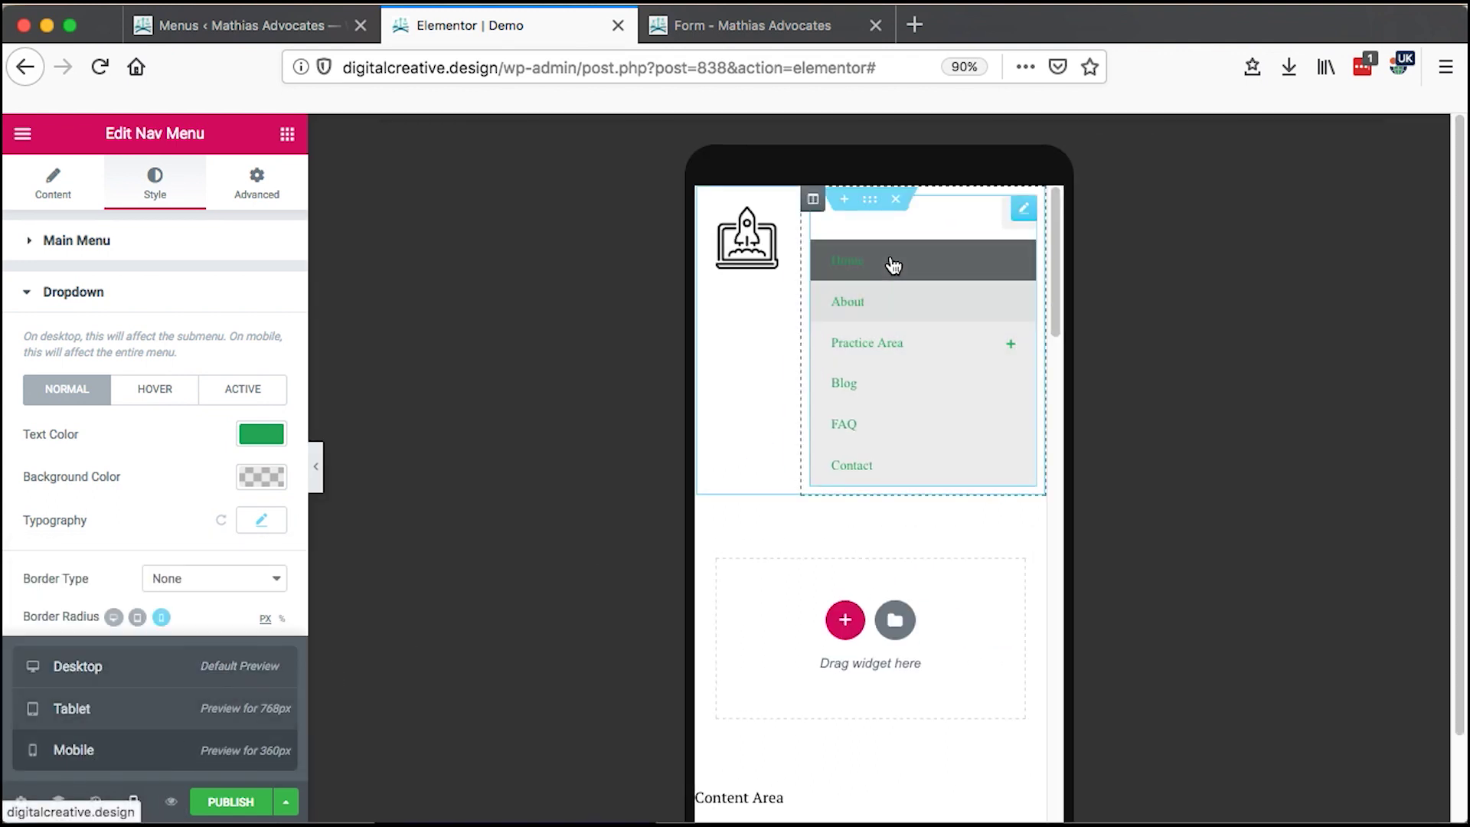
Step: Change the dropdown link font family to PT Sans
click(260, 520)
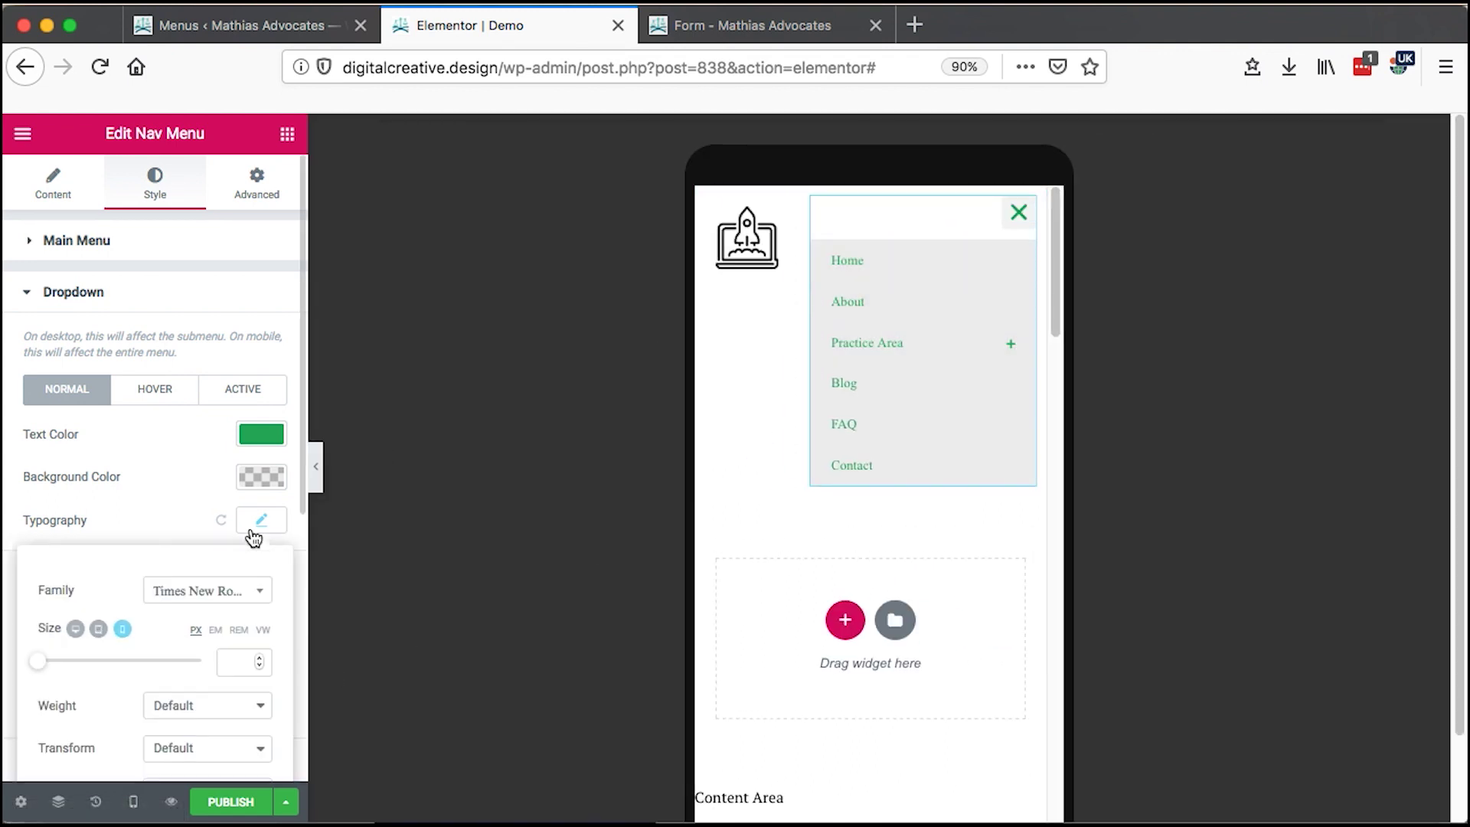
click(161, 603)
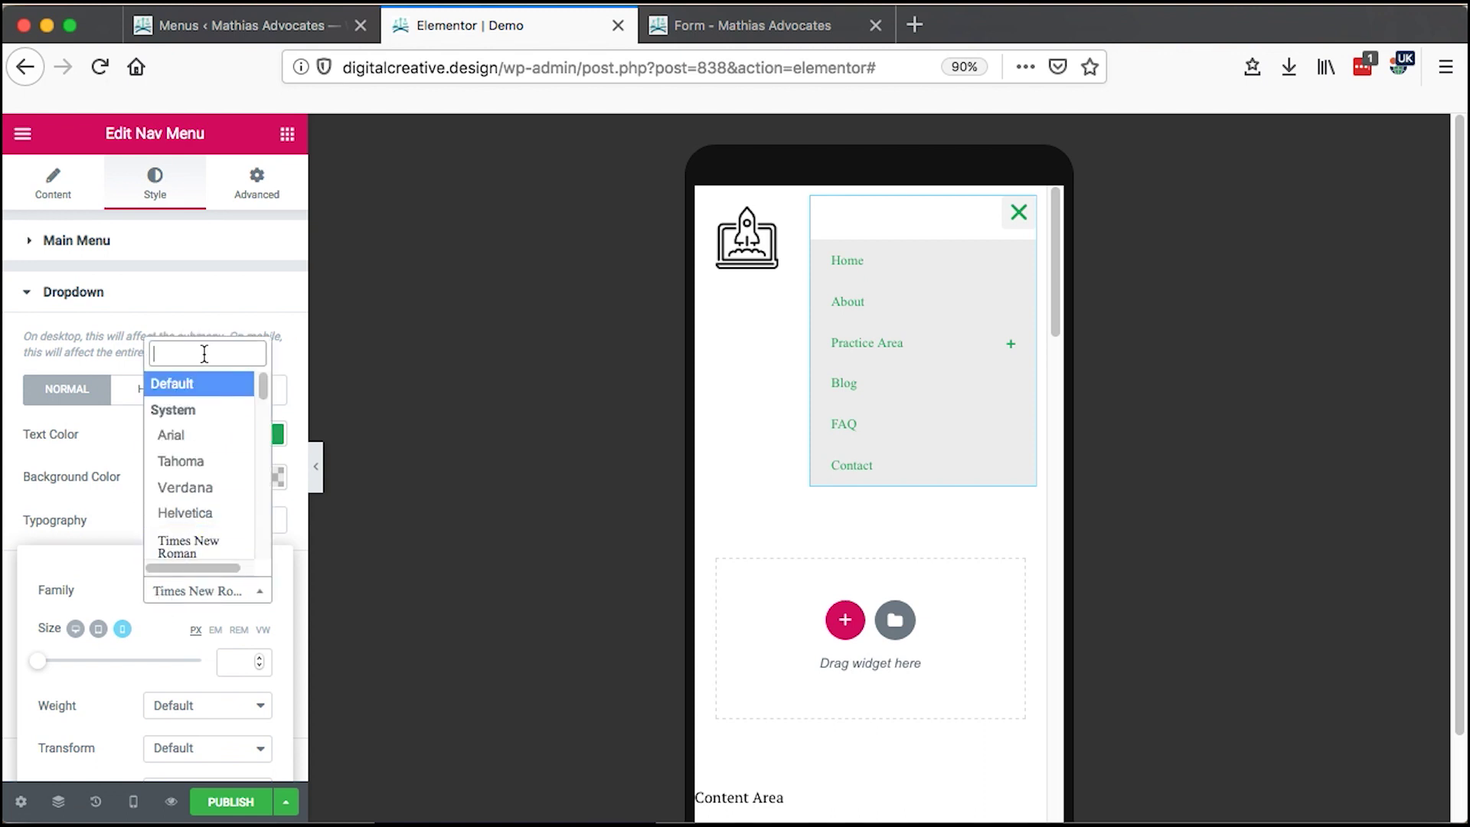
text(pt)
text(san)
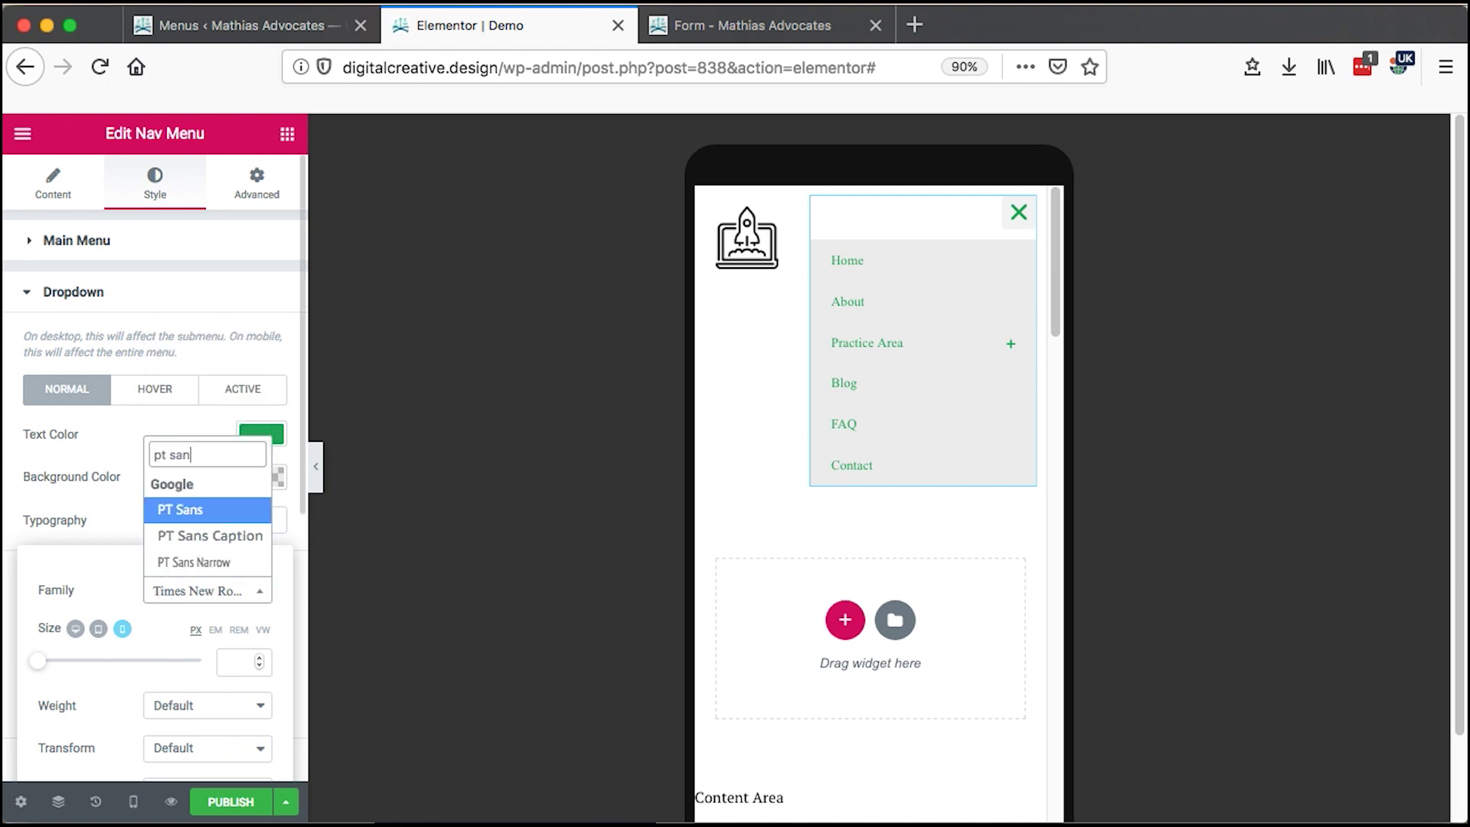
click(180, 509)
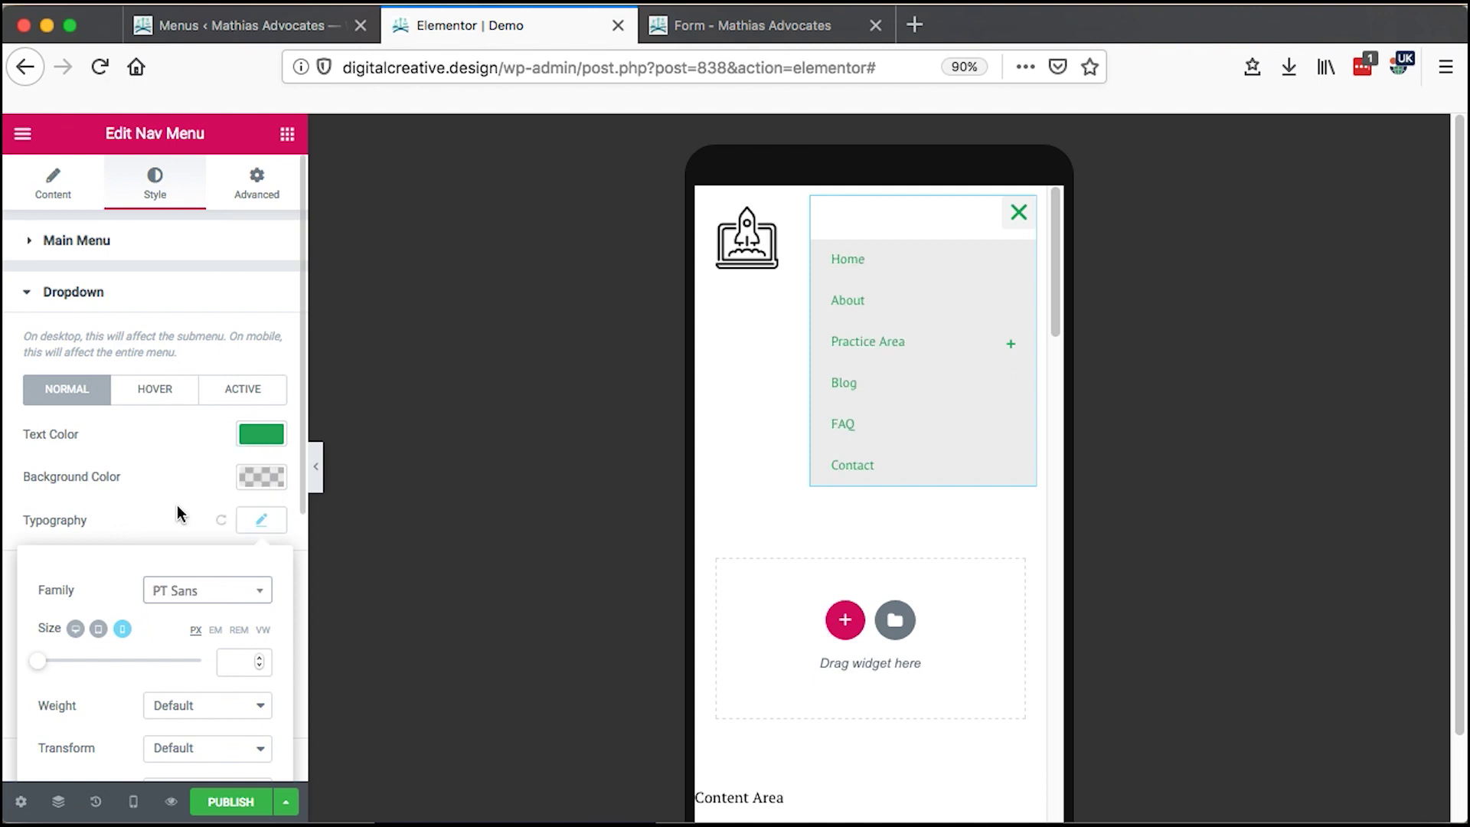
click(260, 522)
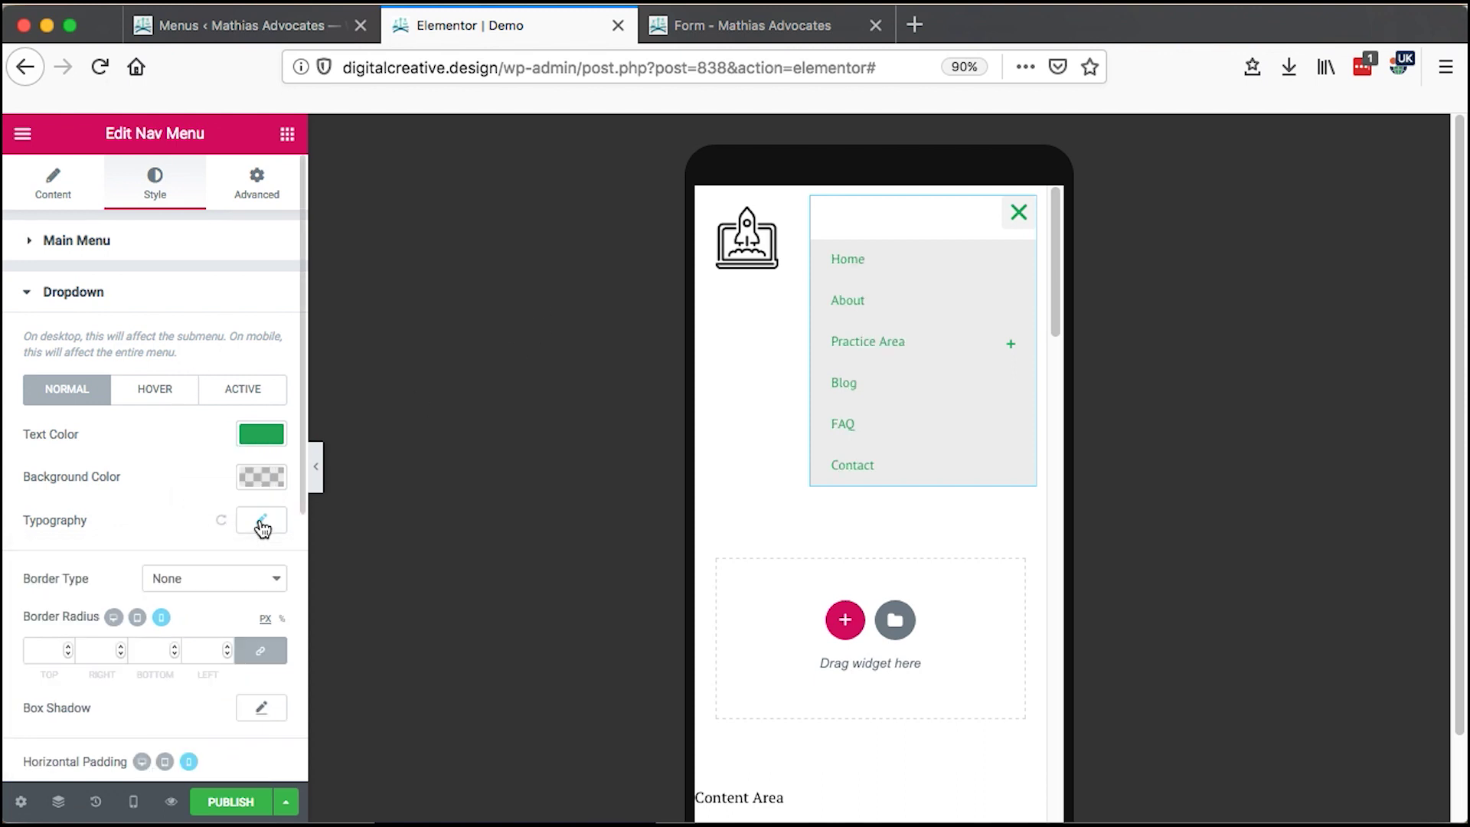
Step: Make dropdown links white on hover, check the expanded Practice Area, then collapse Dropdown
click(147, 388)
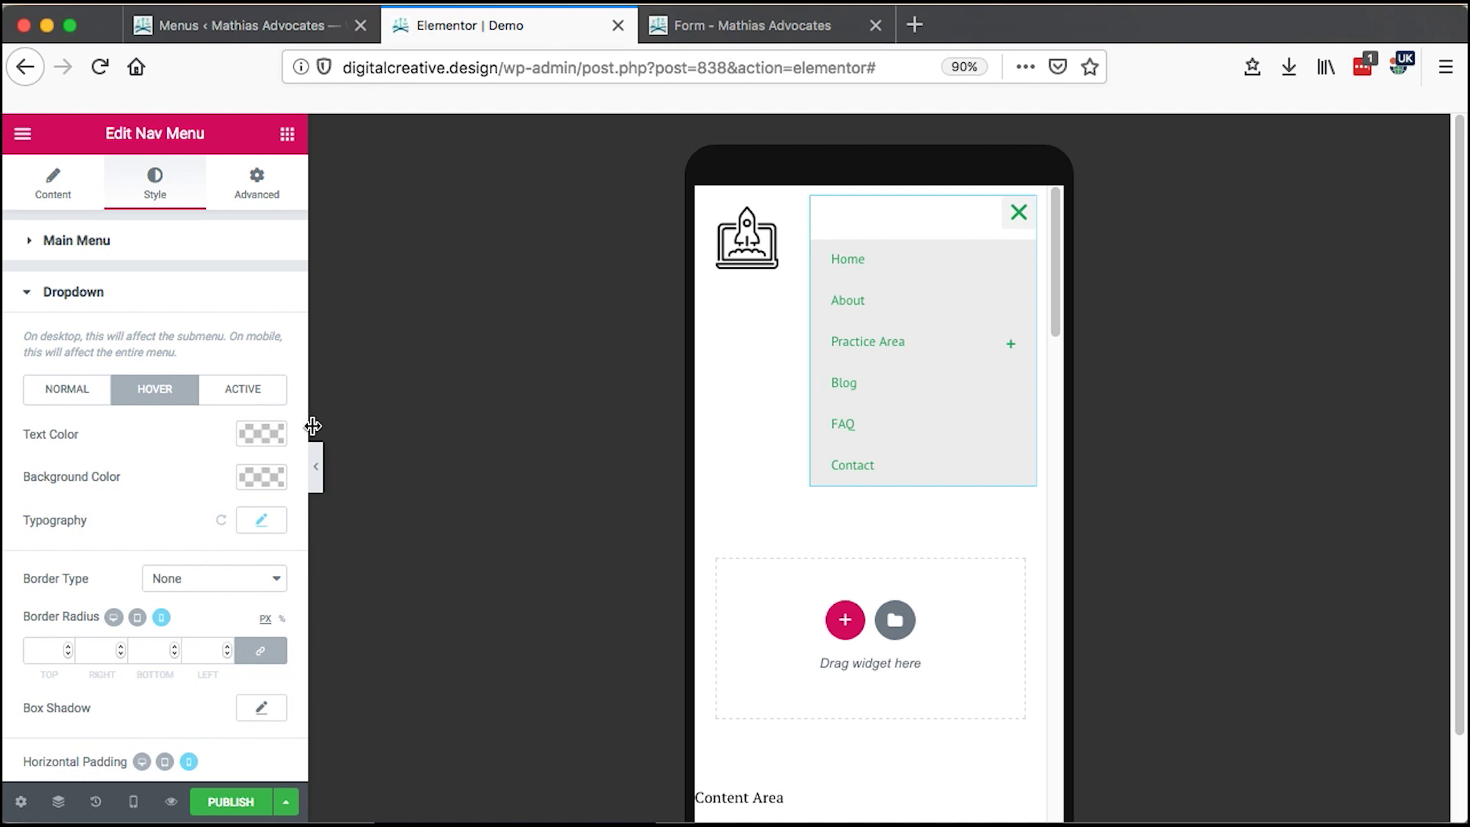
click(265, 433)
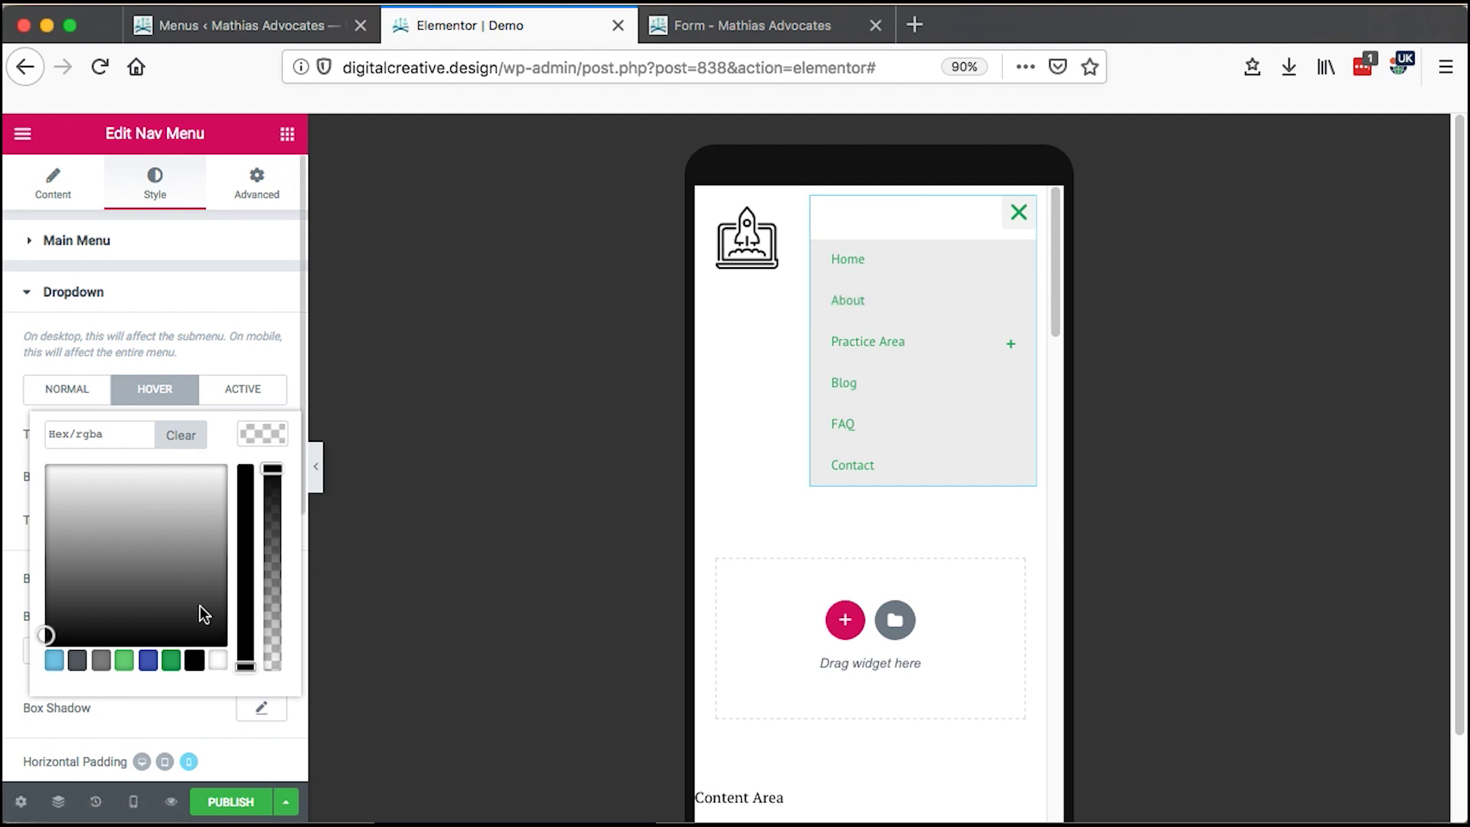
click(218, 660)
click(514, 448)
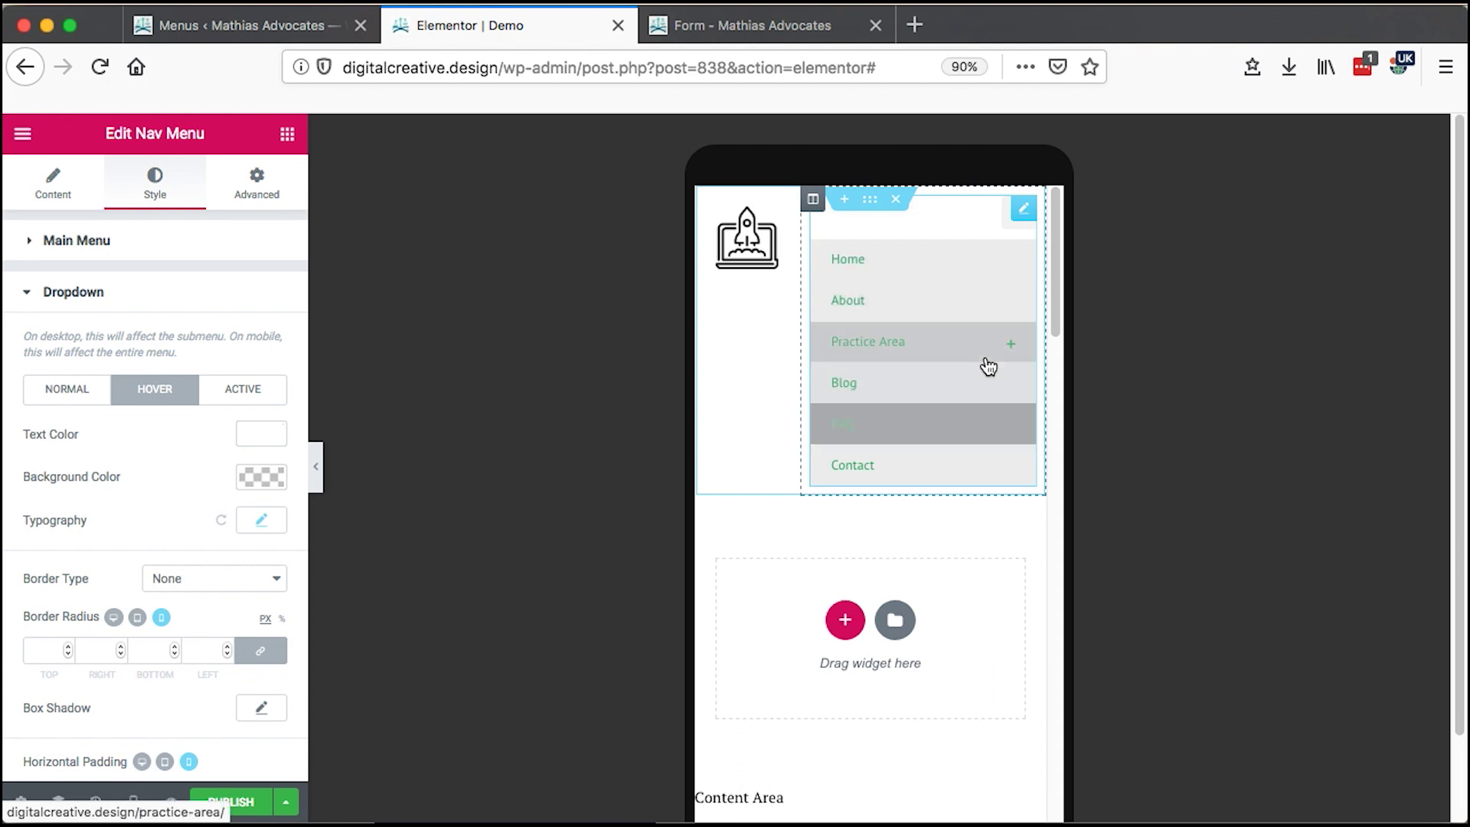
click(1013, 343)
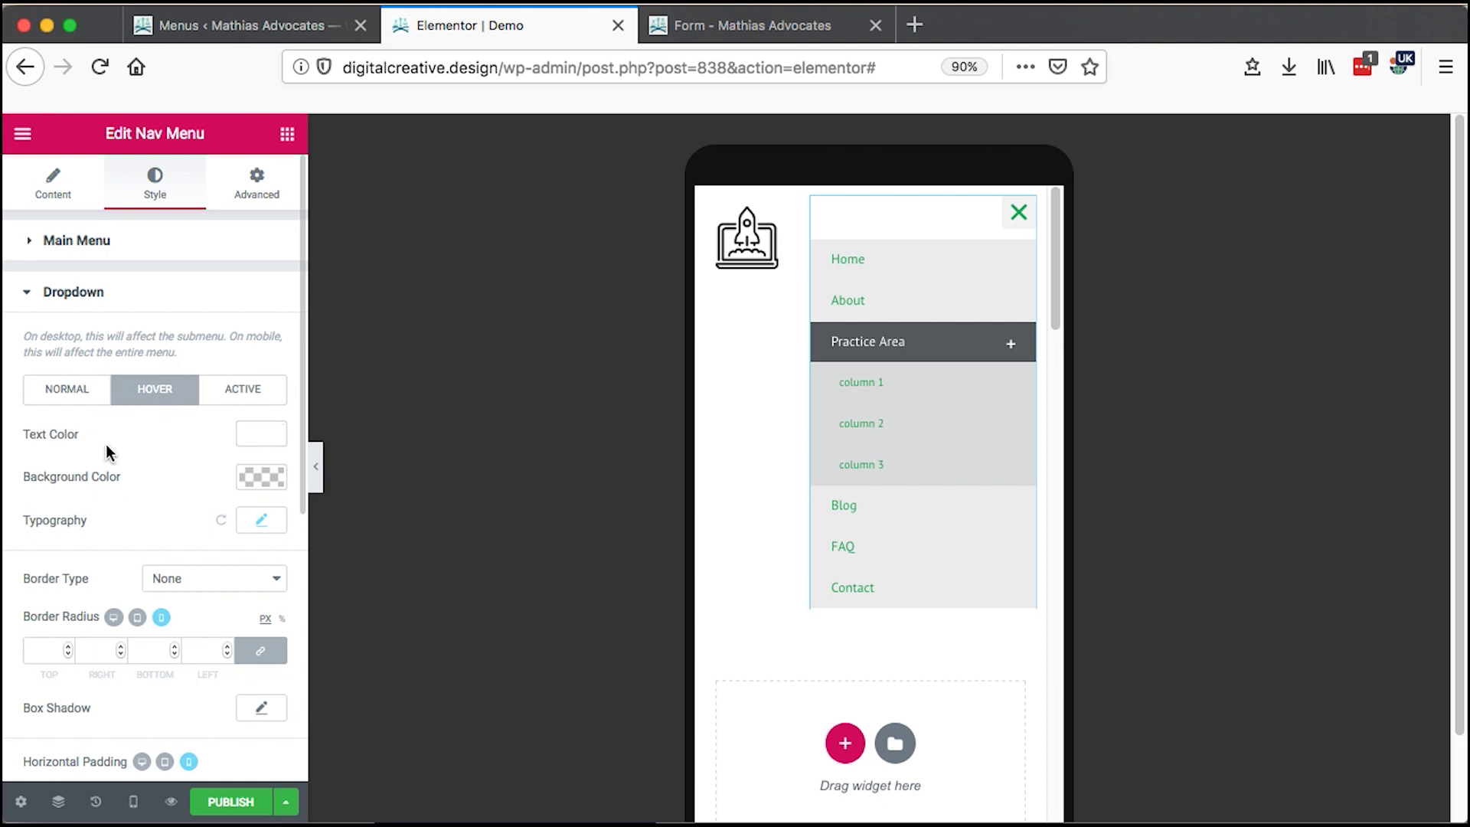
click(53, 292)
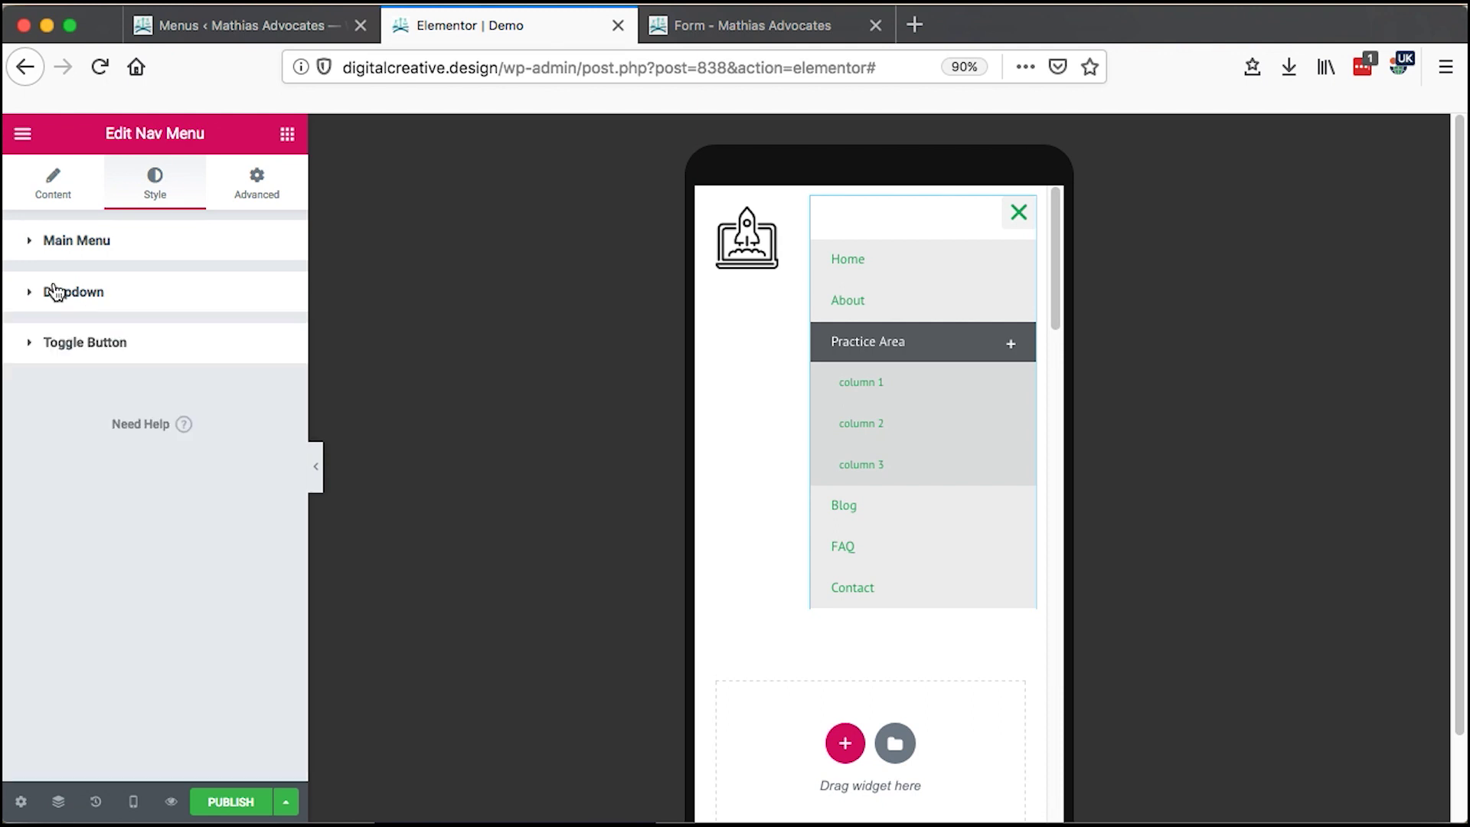
Step: Give the mobile menu toggle button a green hover colour
click(67, 350)
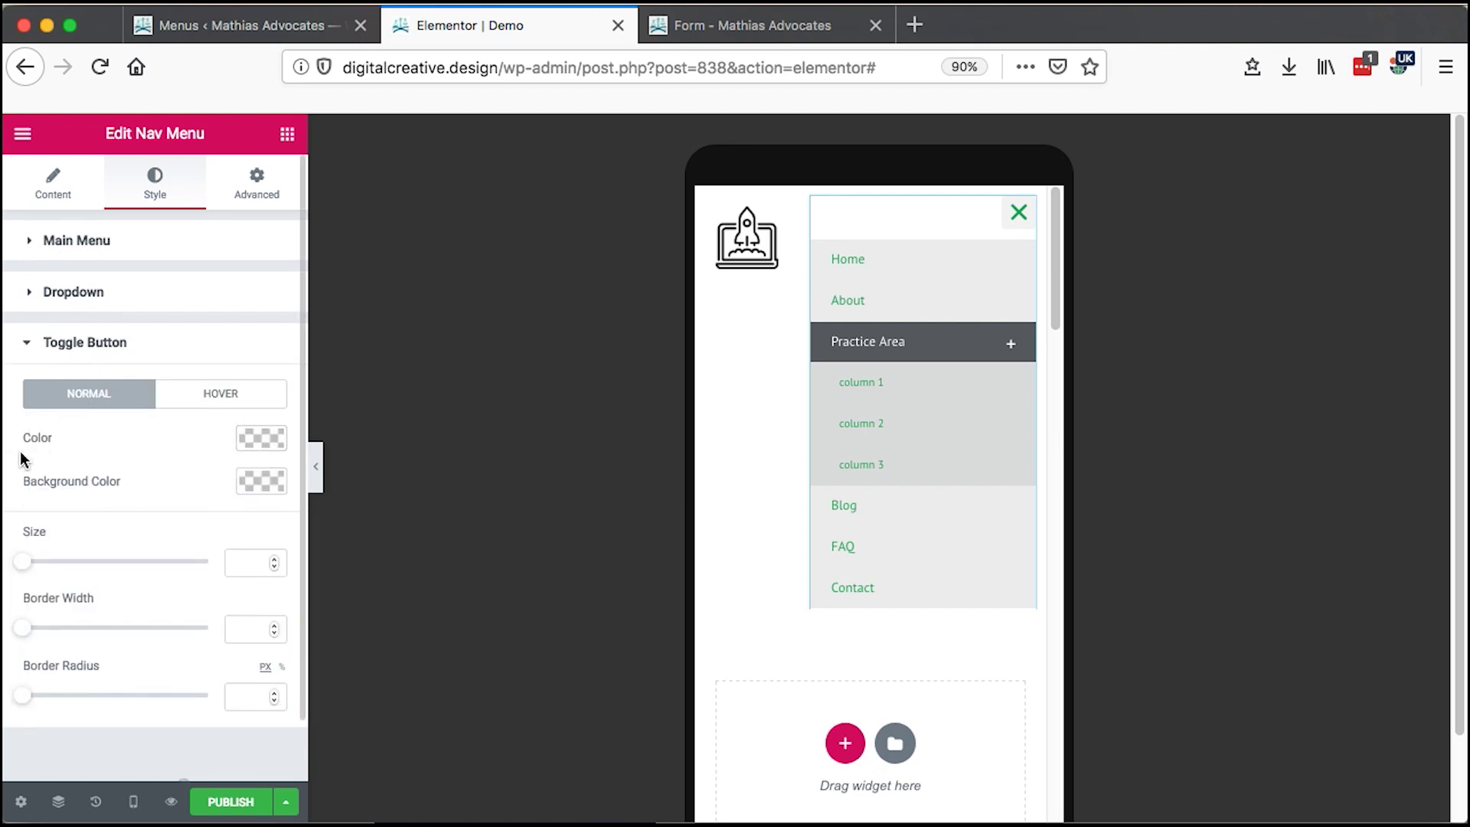
click(200, 396)
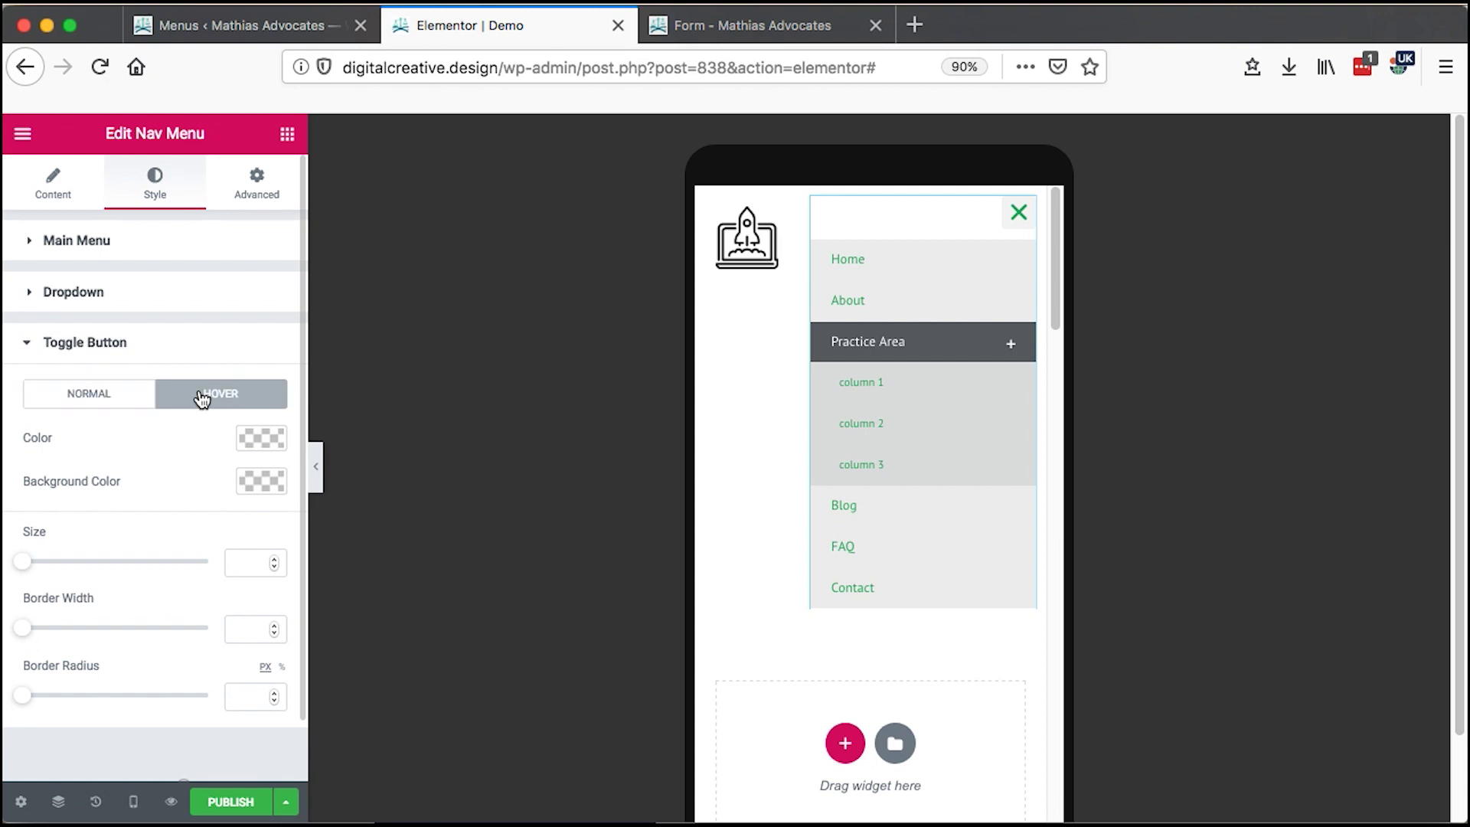
click(264, 442)
click(173, 668)
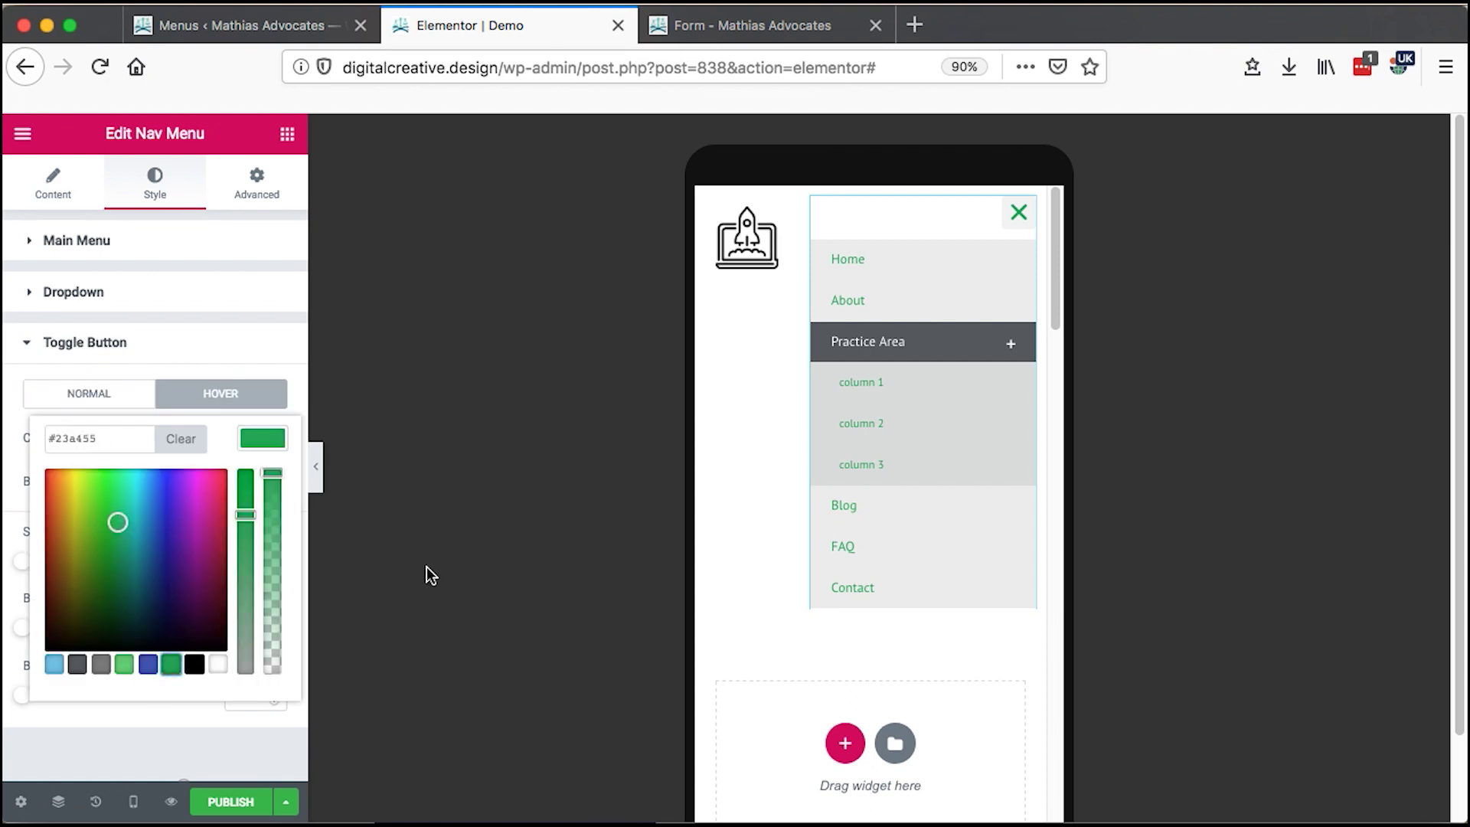
click(85, 294)
Step: Keep the dropdown divider border type at None and return the preview to Desktop
scroll(203, 536, down, 5)
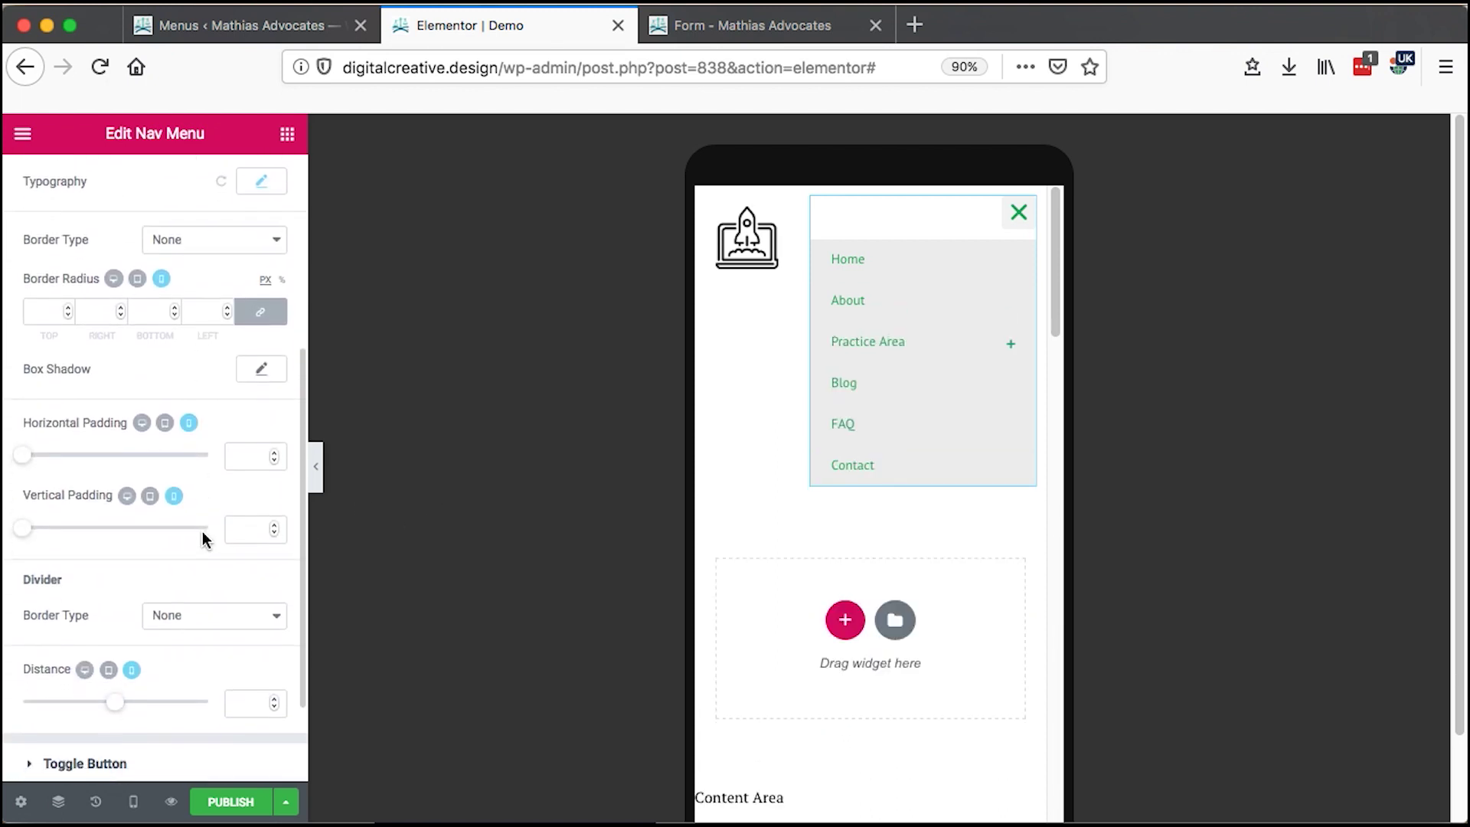
scroll(157, 735, down, 3)
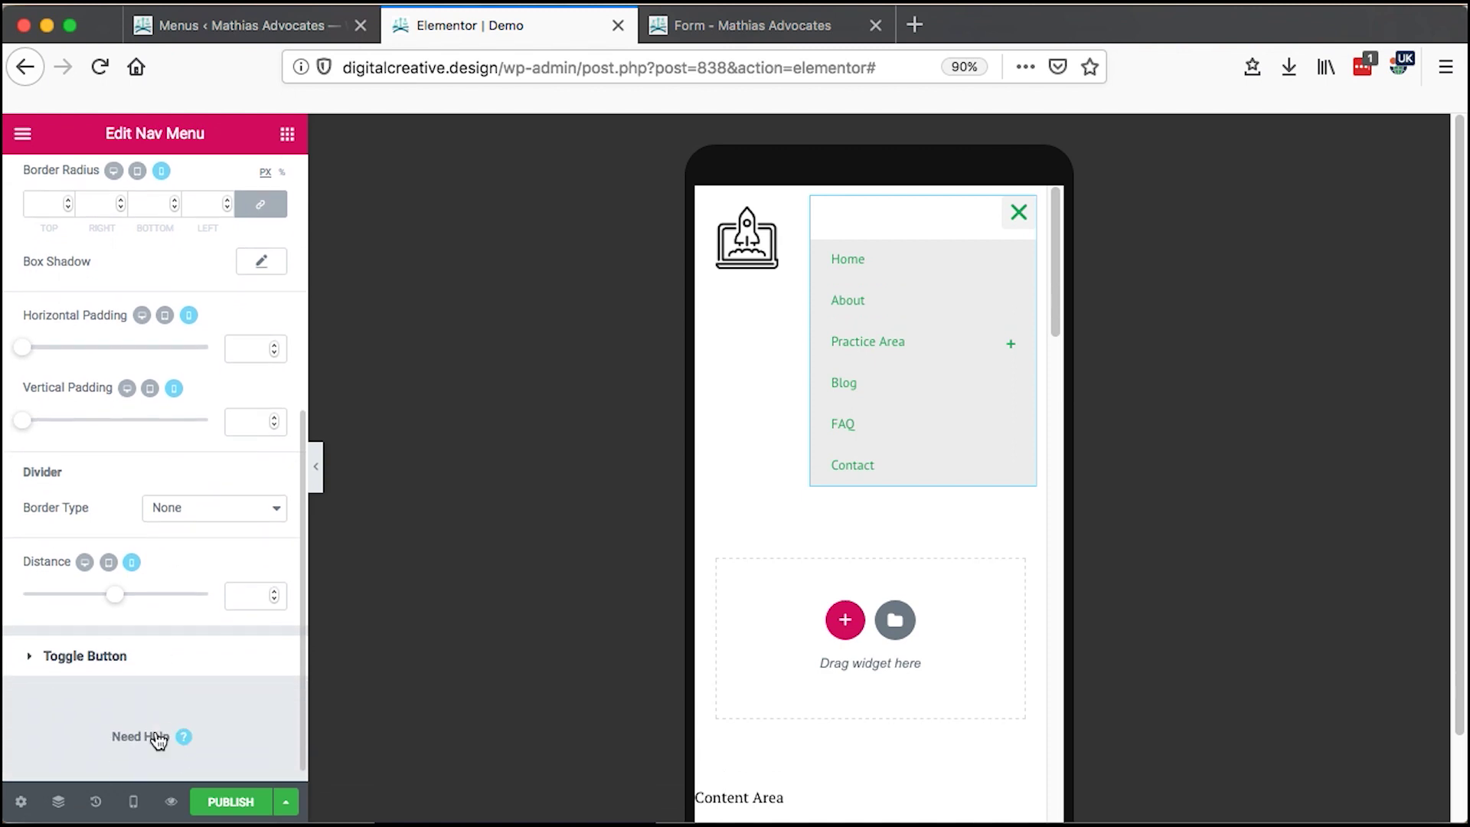
scroll(157, 739, up, 1)
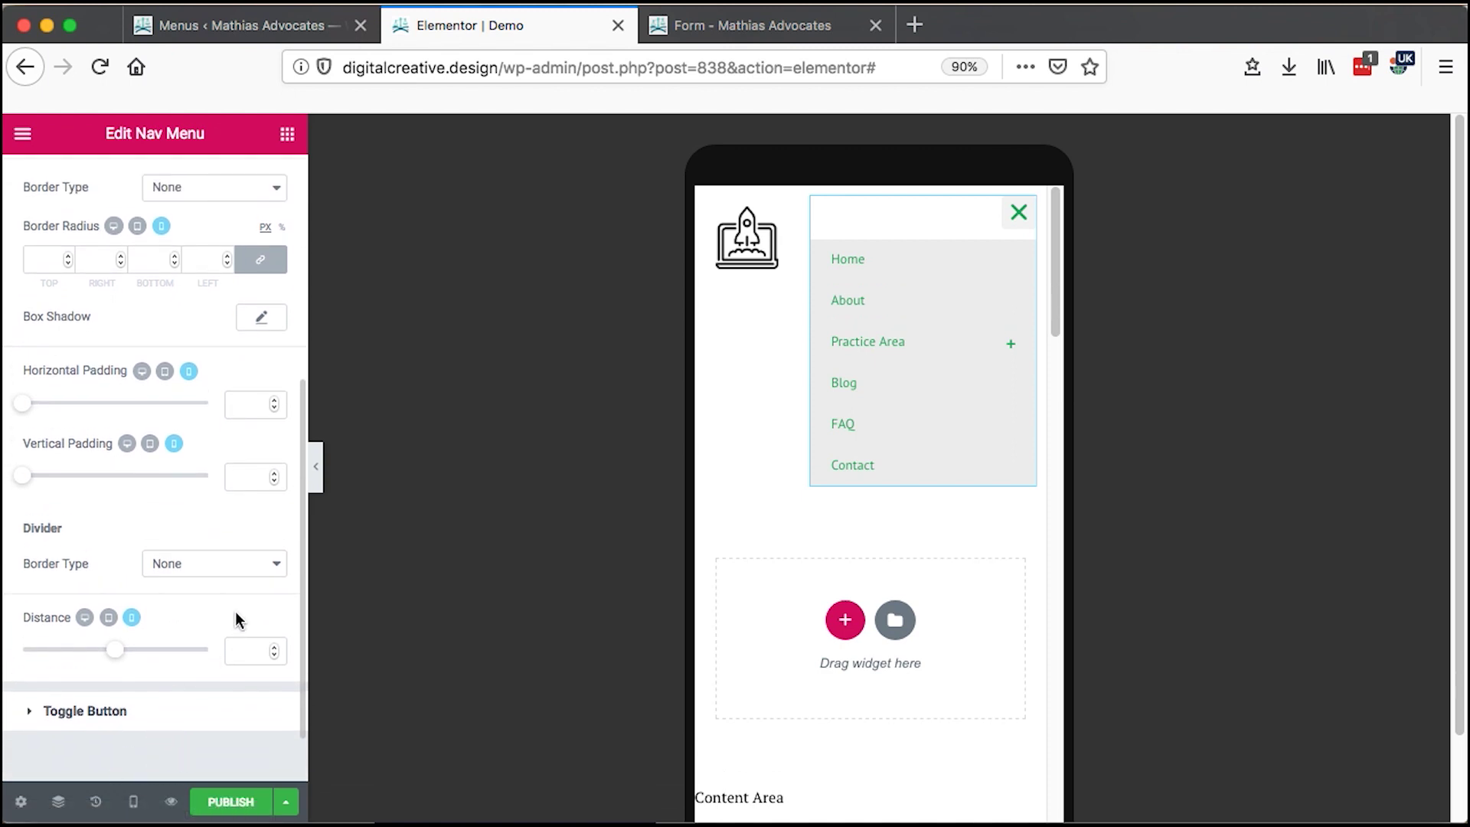
click(204, 564)
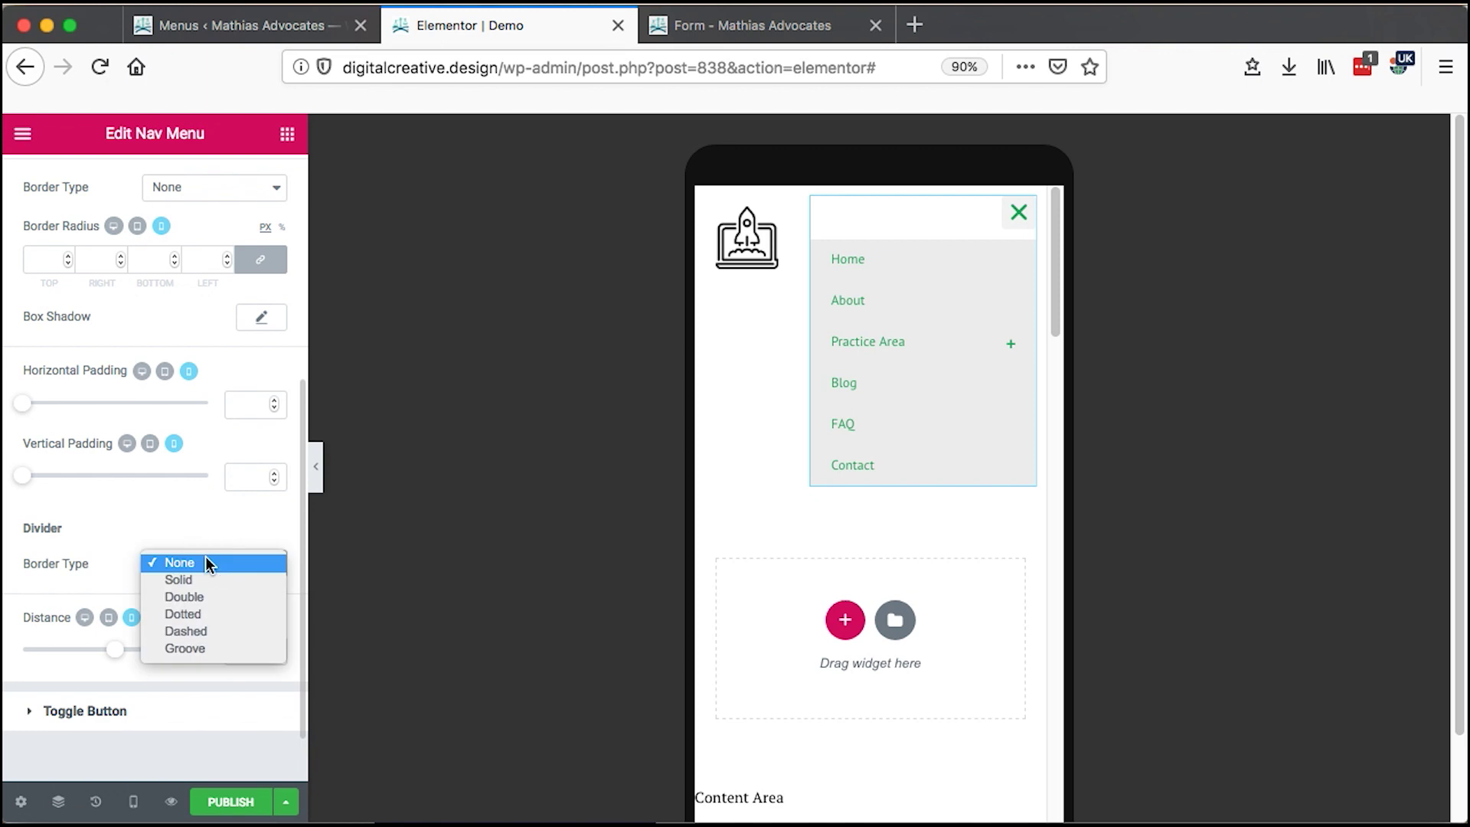
click(84, 617)
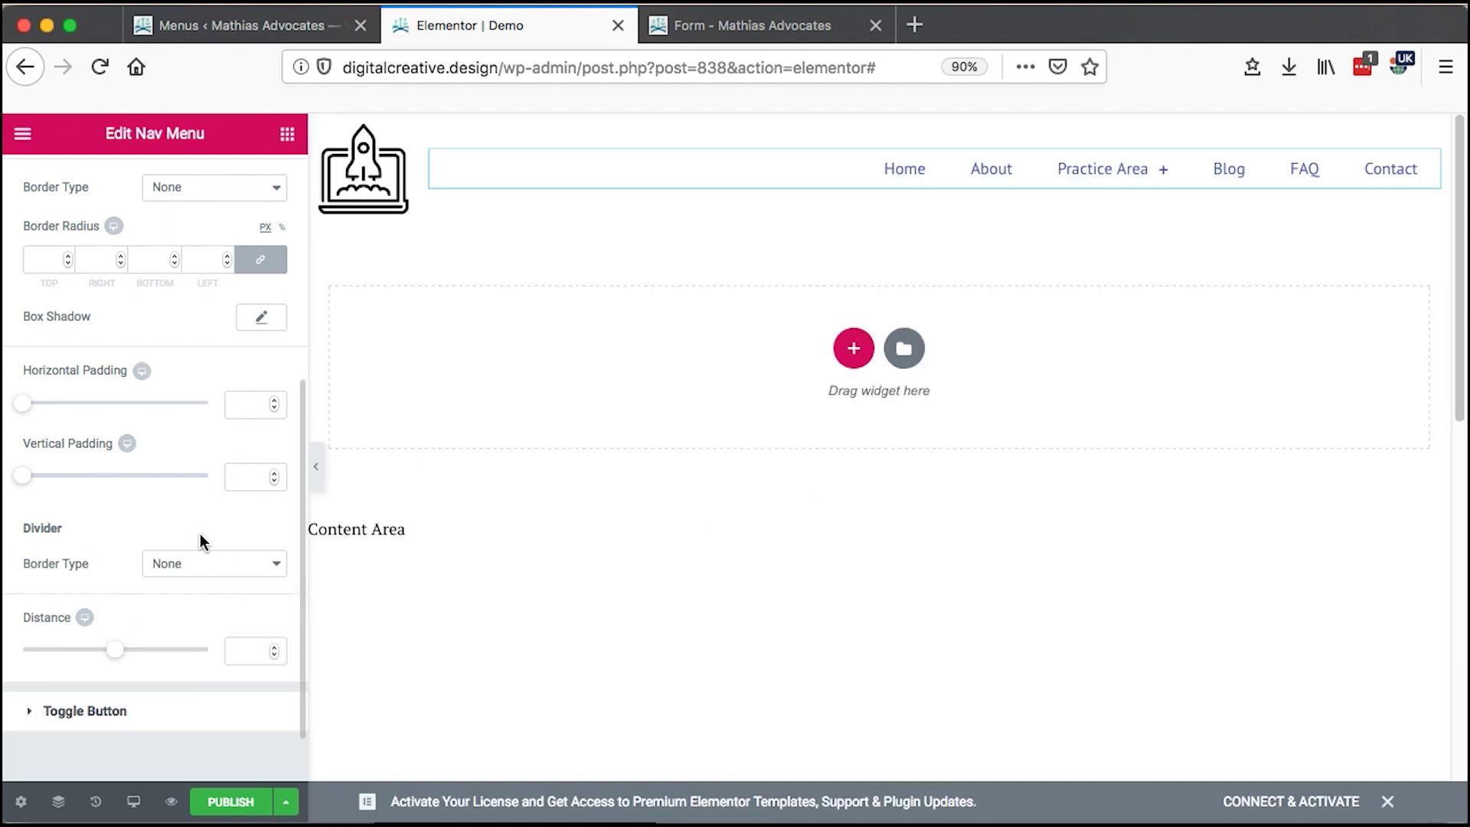
scroll(201, 541, up, 1)
click(188, 618)
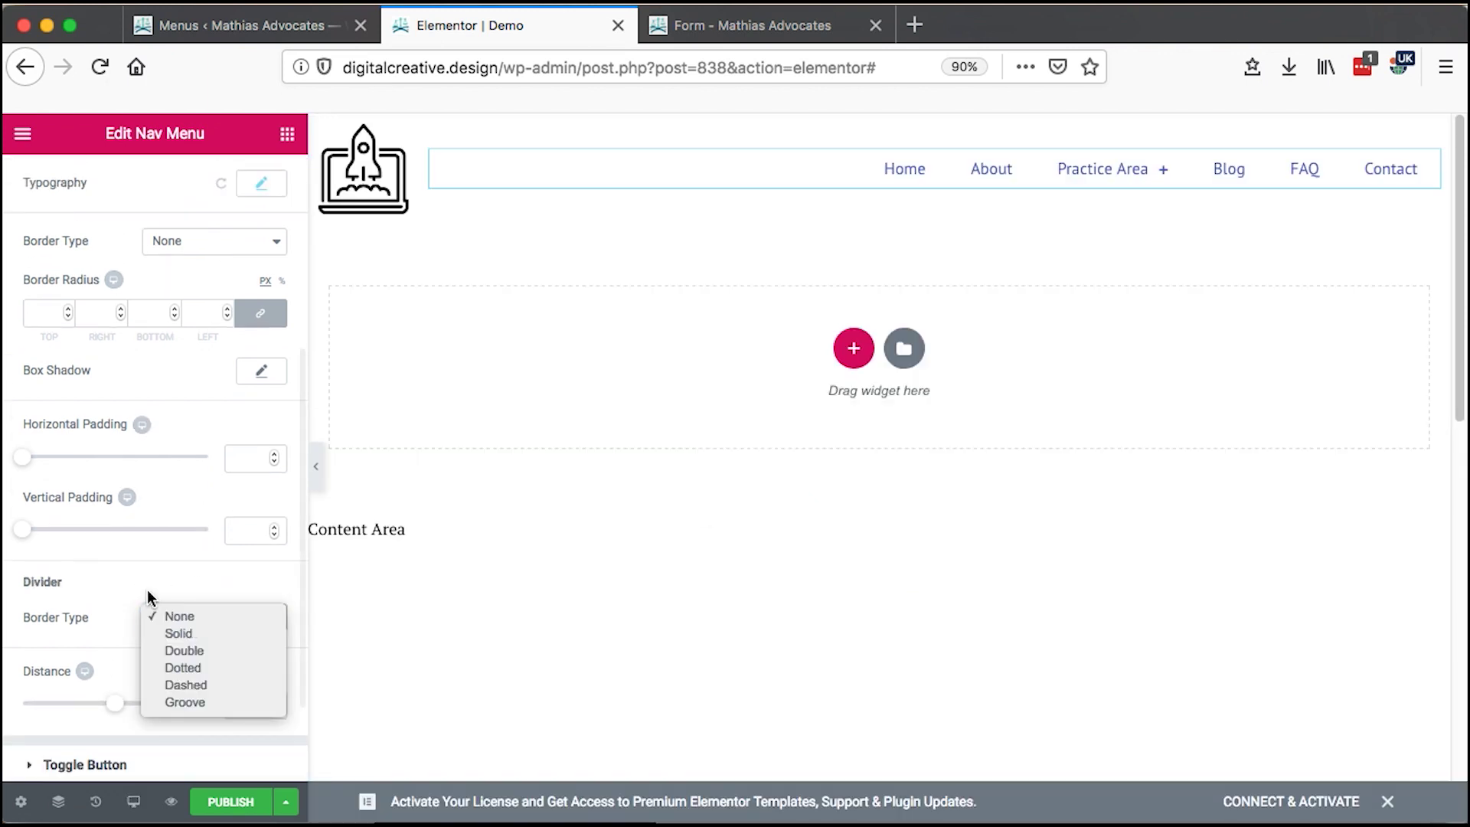
click(131, 572)
Step: Expand the Main Menu section at the top of the Style tab
scroll(131, 571, up, 3)
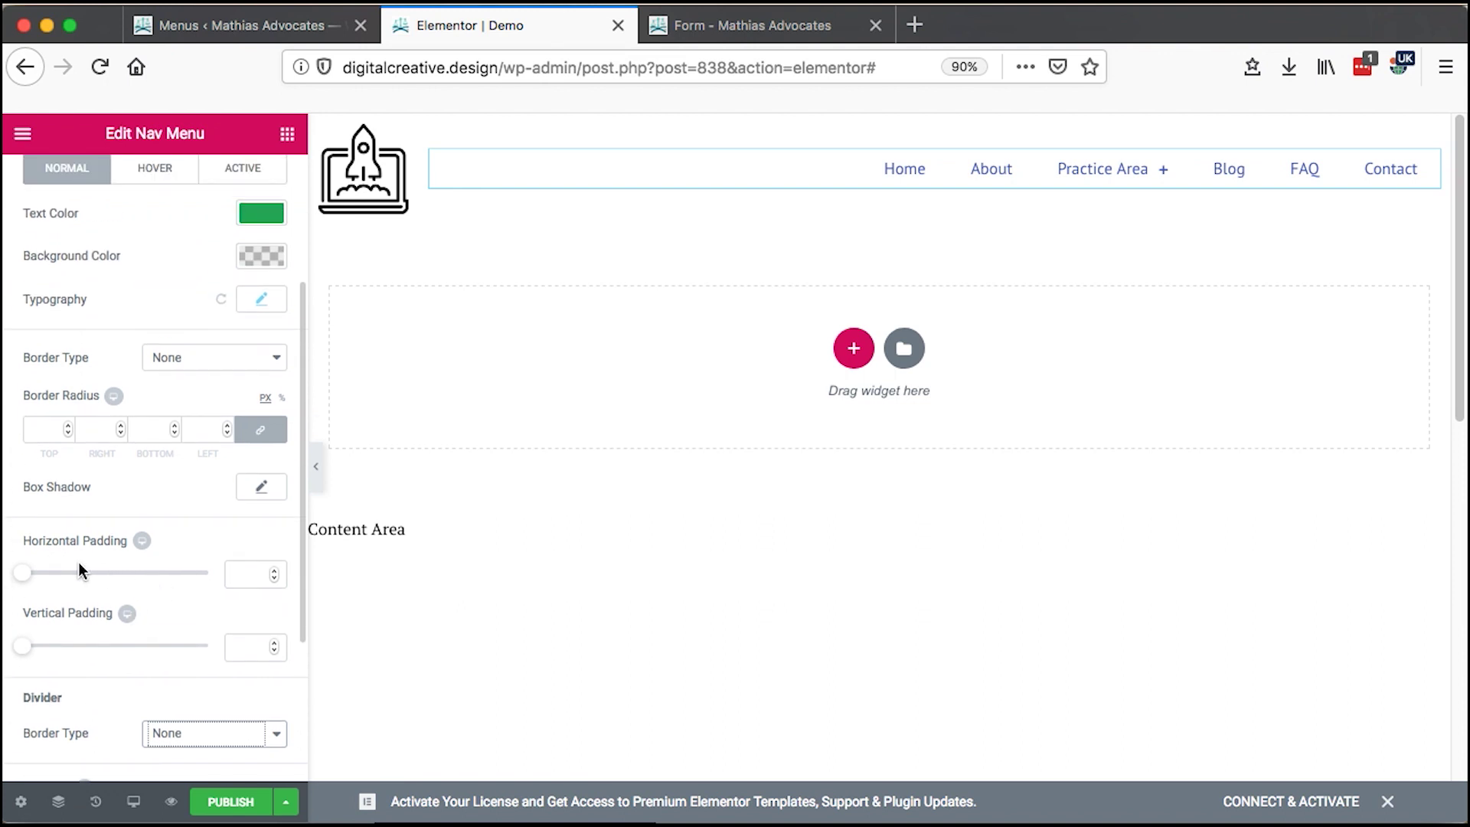
scroll(78, 562, up, 4)
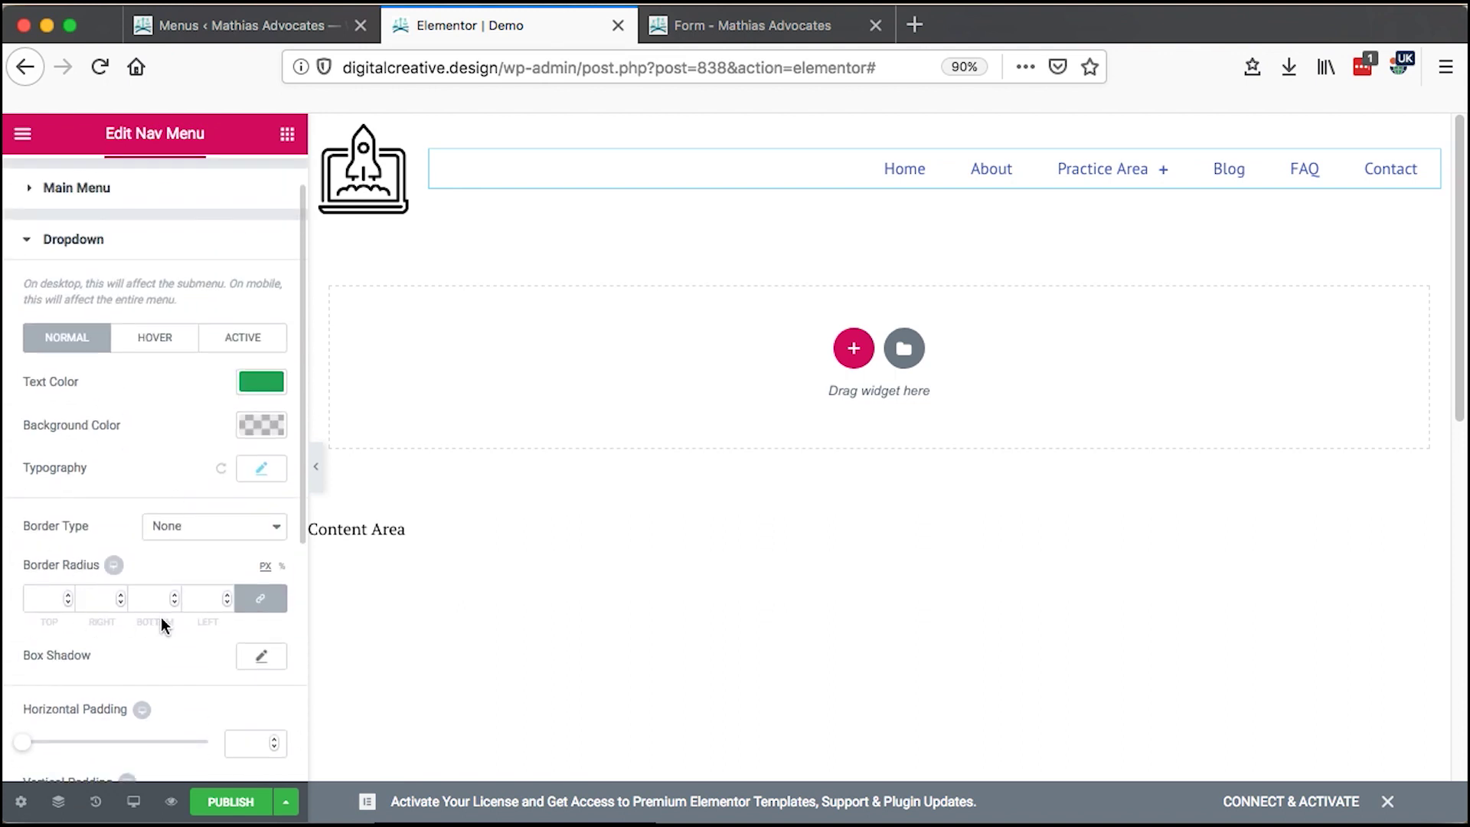
scroll(158, 613, up, 2)
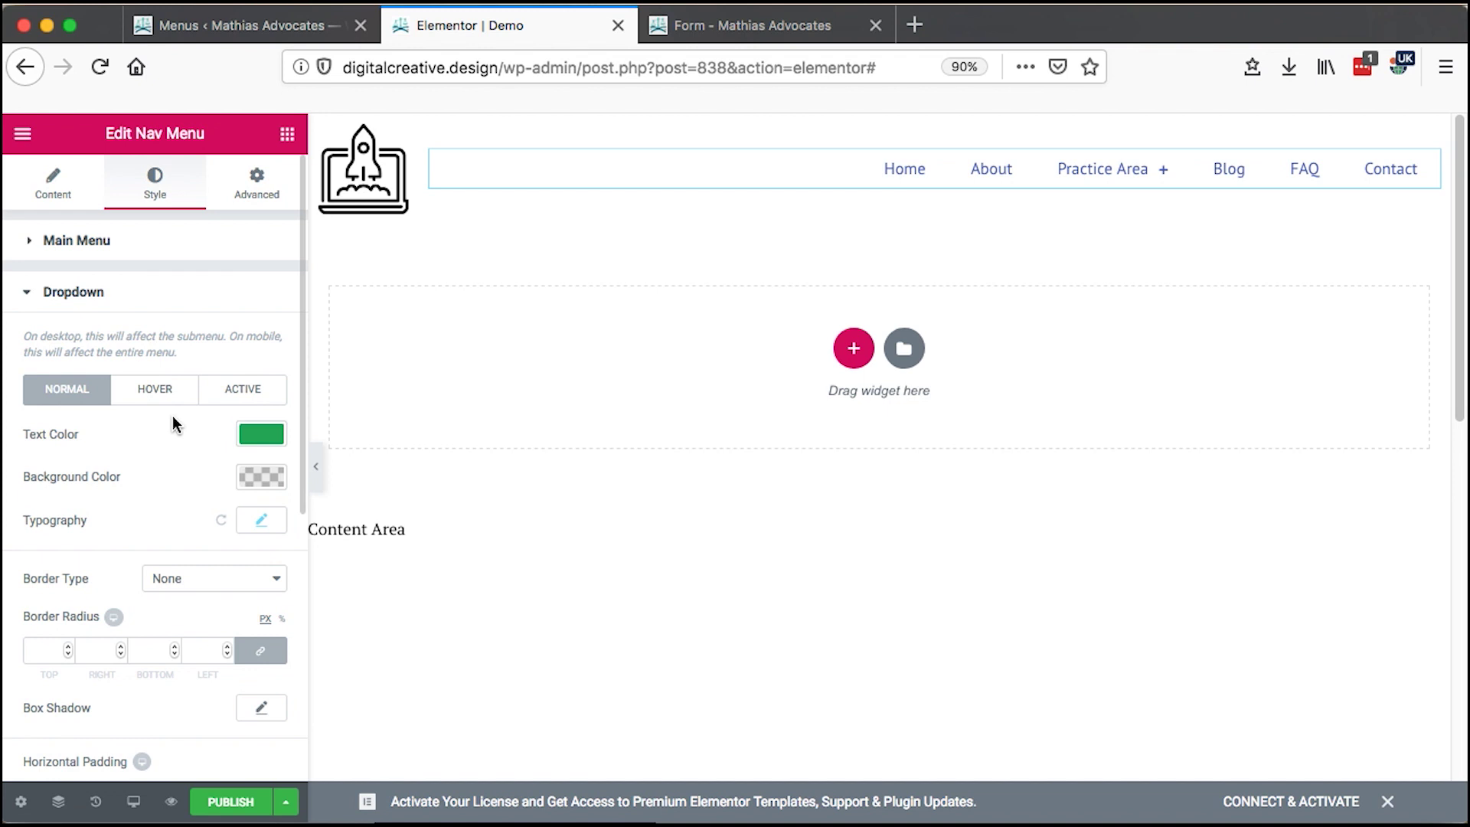
mouse_move(1162, 181)
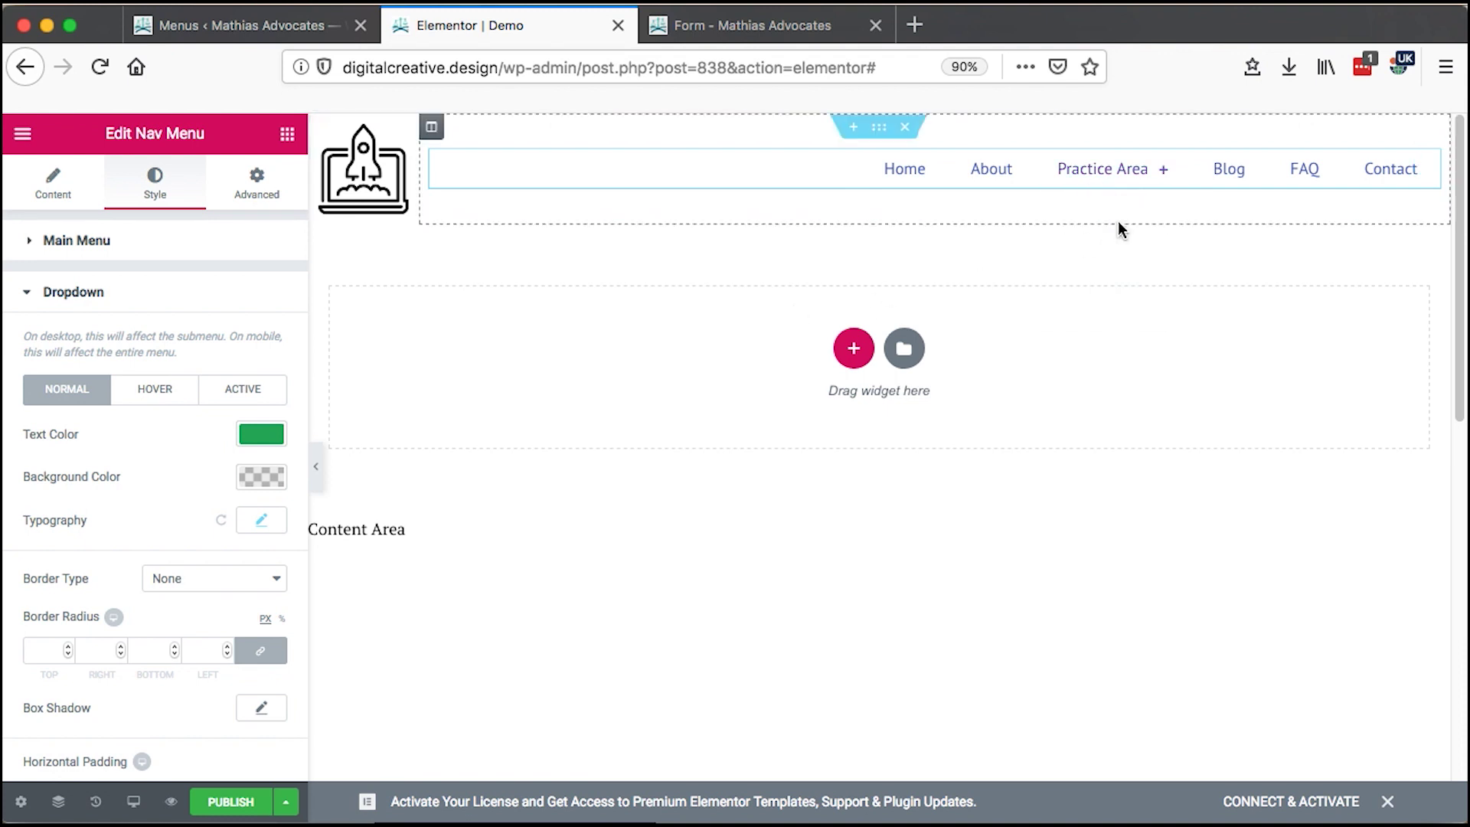
click(80, 242)
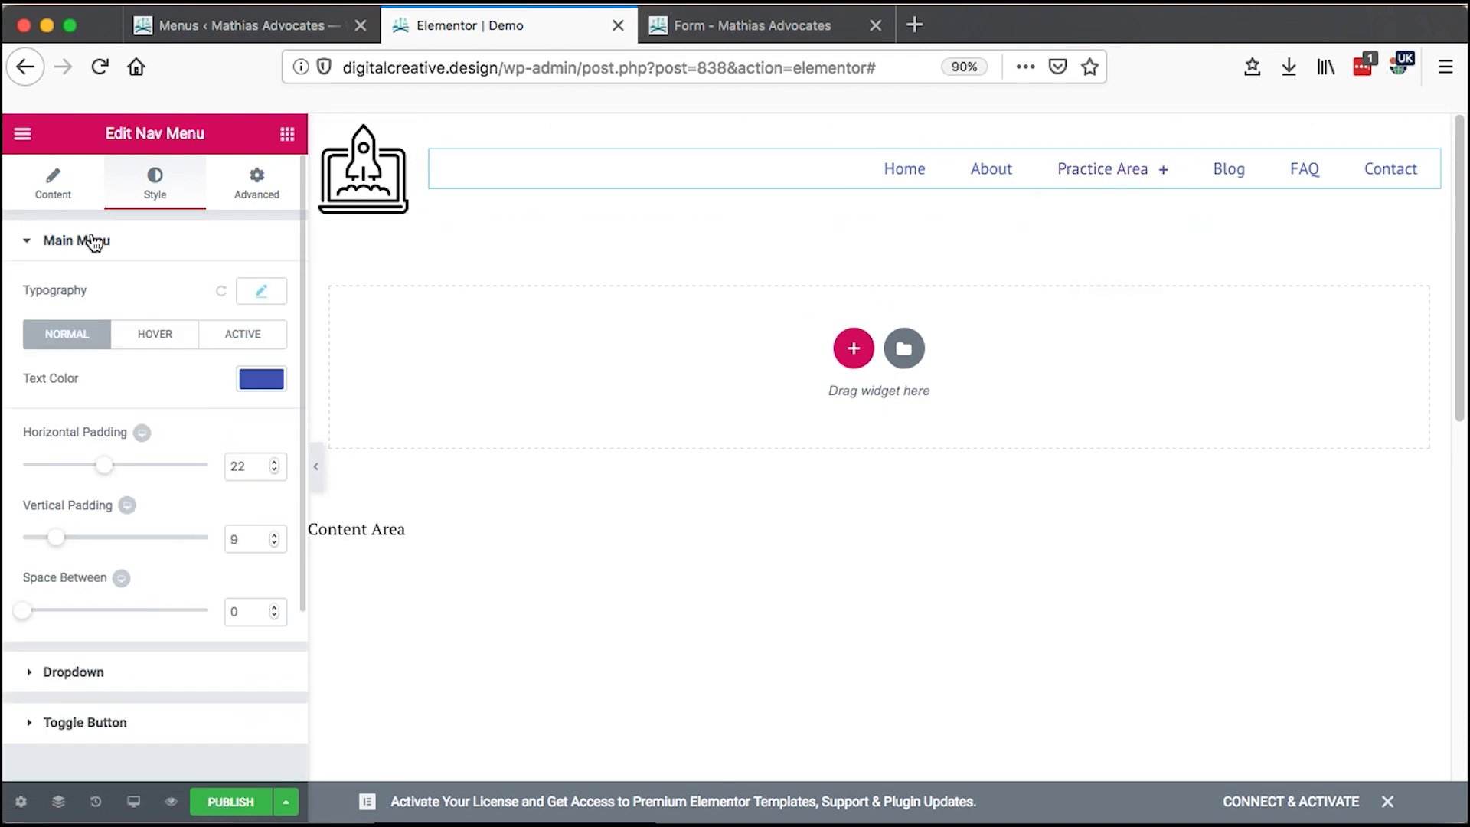
Step: Review the nav menu's Advanced Margin, Padding and Z-Index fields, leaving them blank
click(258, 190)
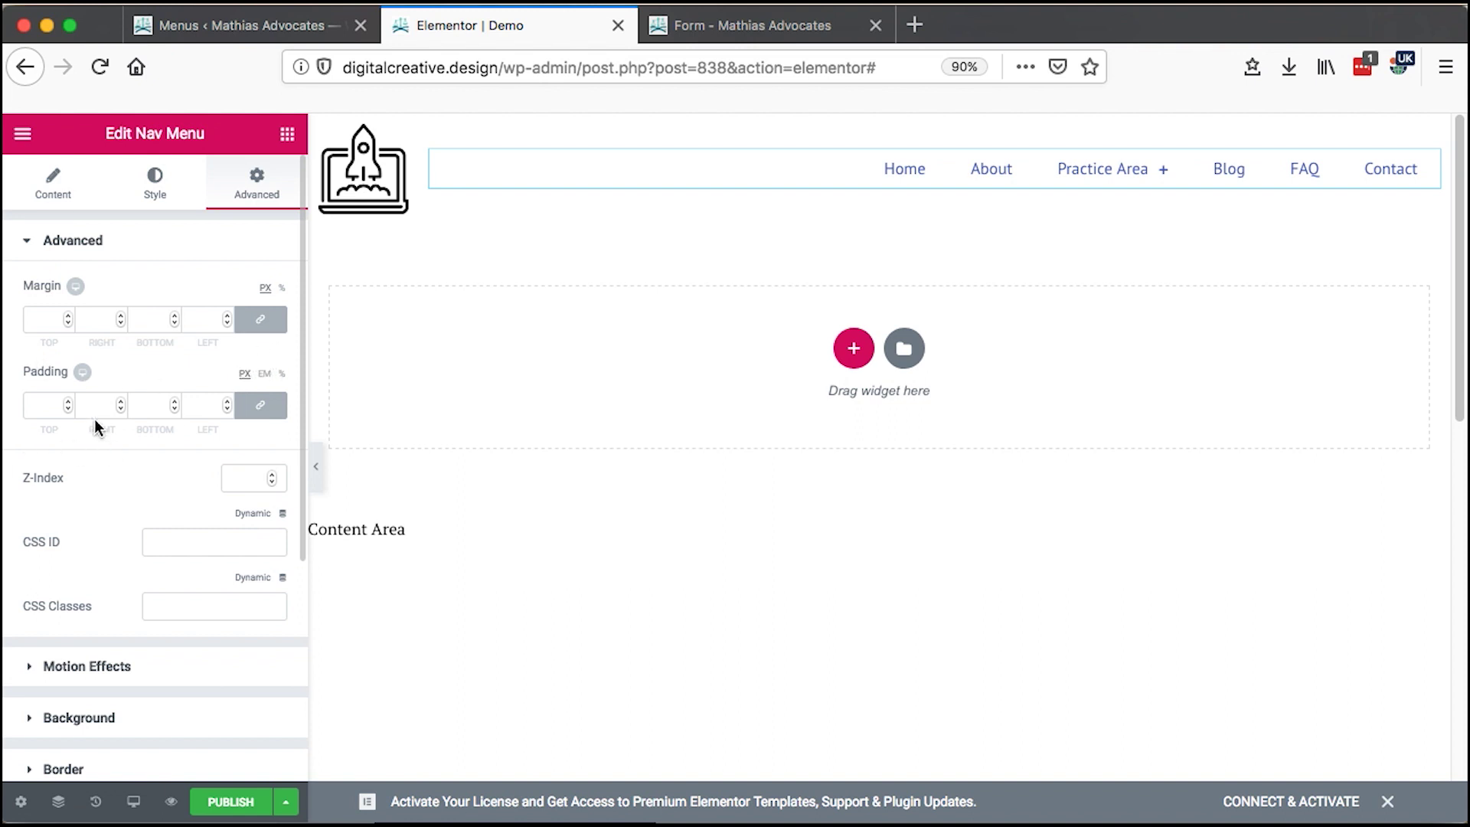
scroll(118, 509, down, 1)
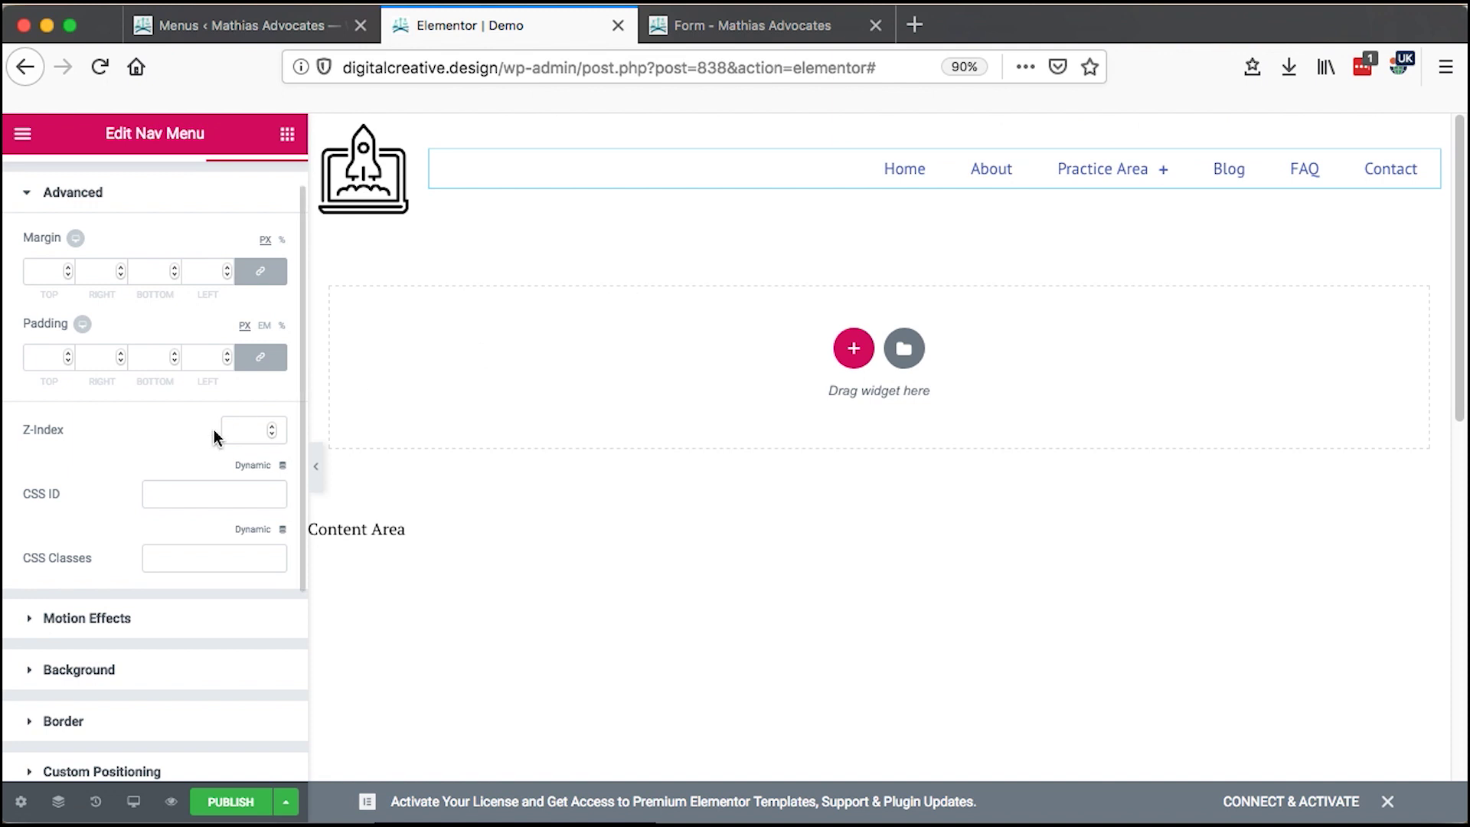
scroll(158, 511, down, 2)
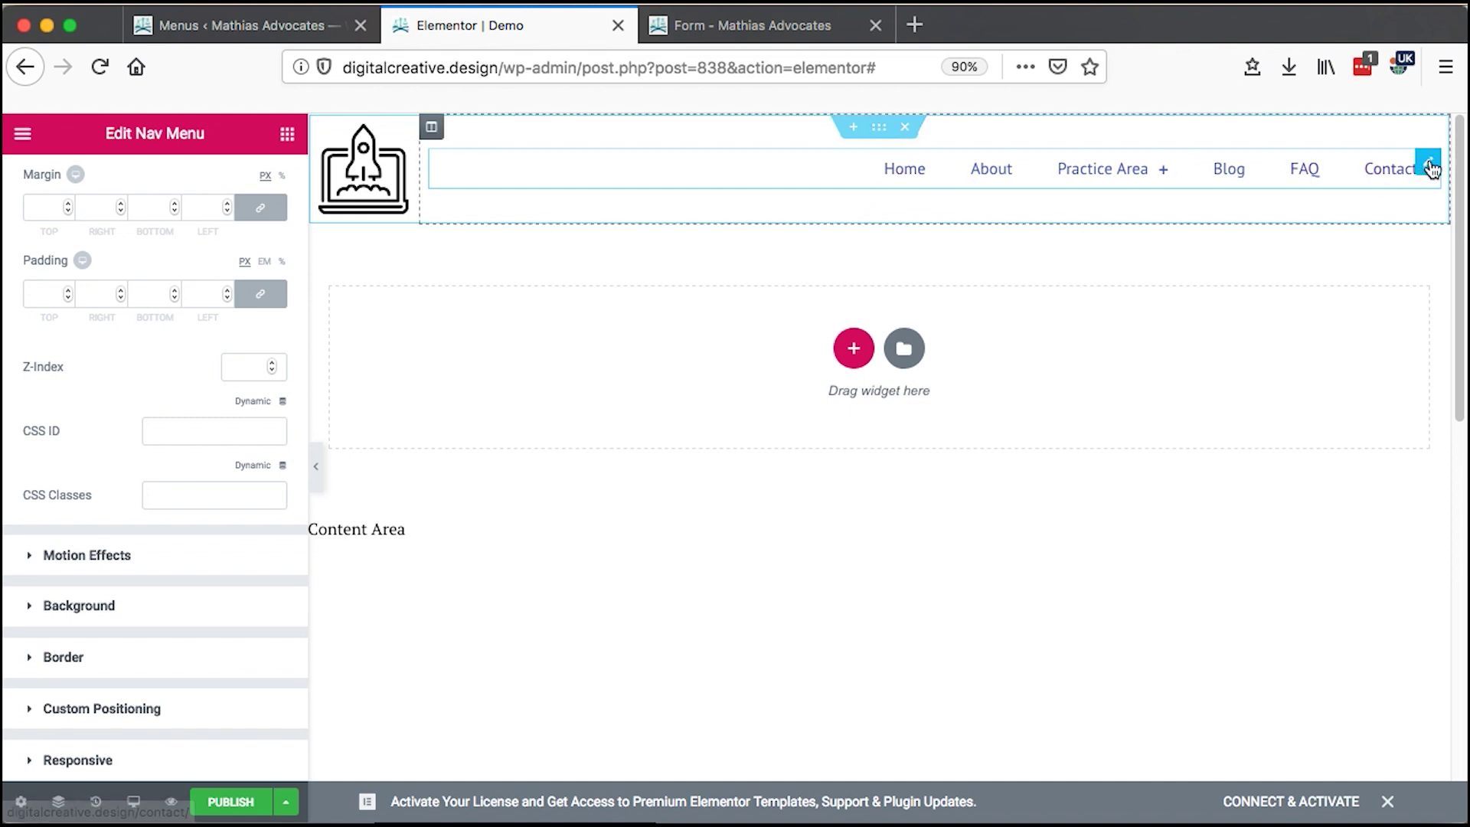
click(249, 360)
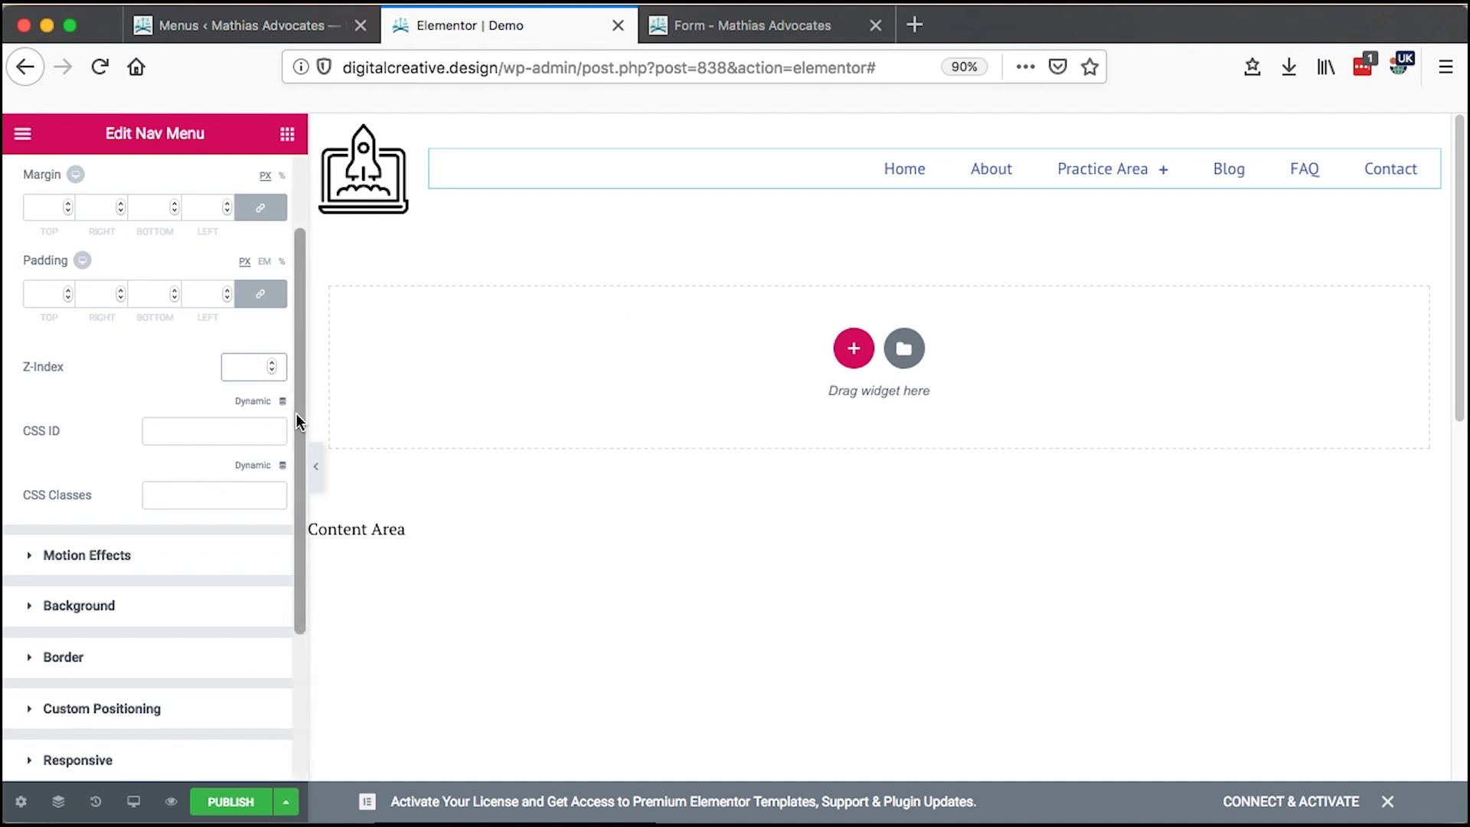
scroll(174, 524, down, 2)
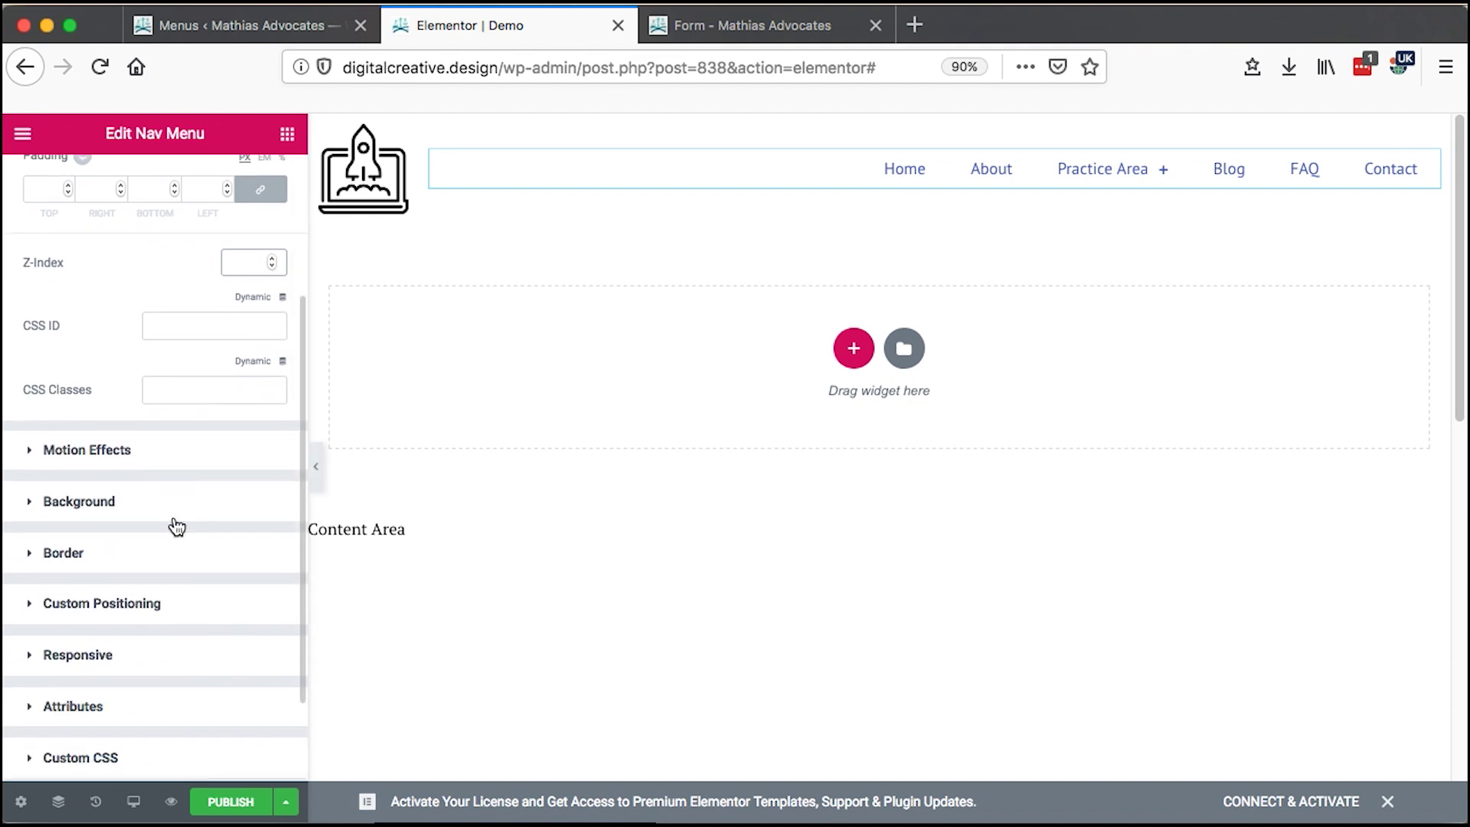
Step: Keep Sticky at None and try the Fade In Down entrance animation
click(227, 463)
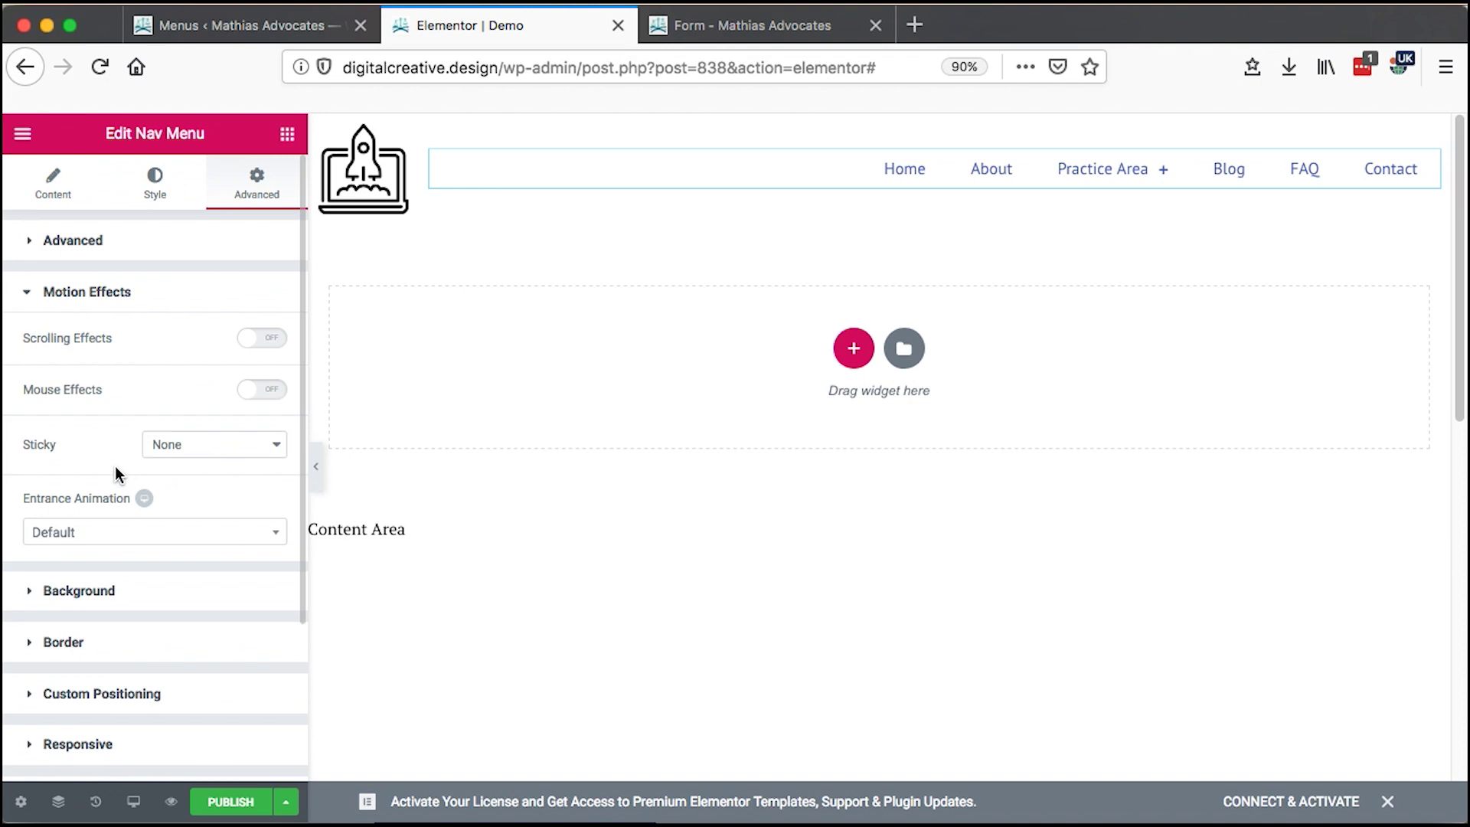
click(233, 456)
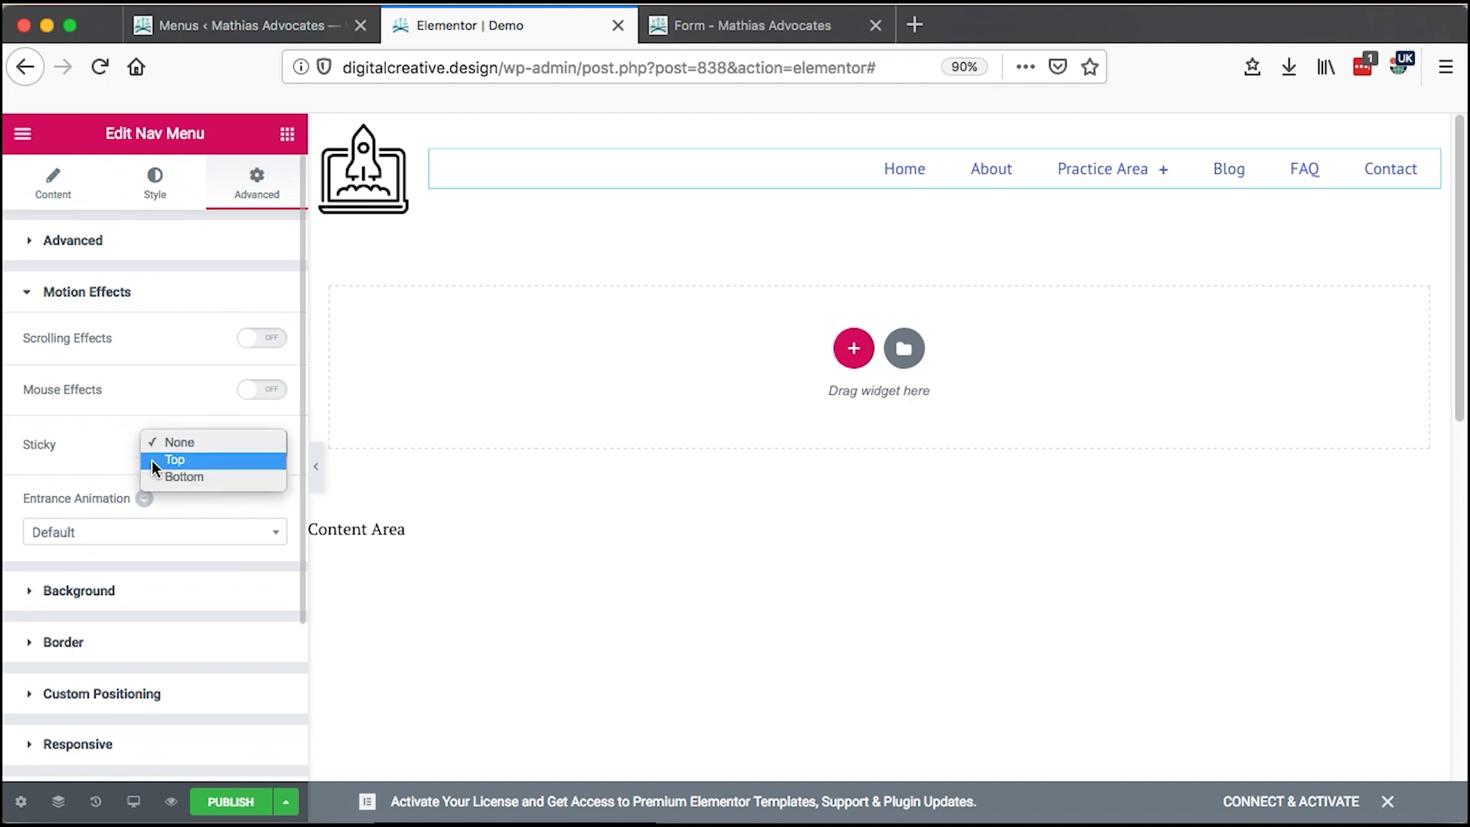
click(90, 440)
click(148, 528)
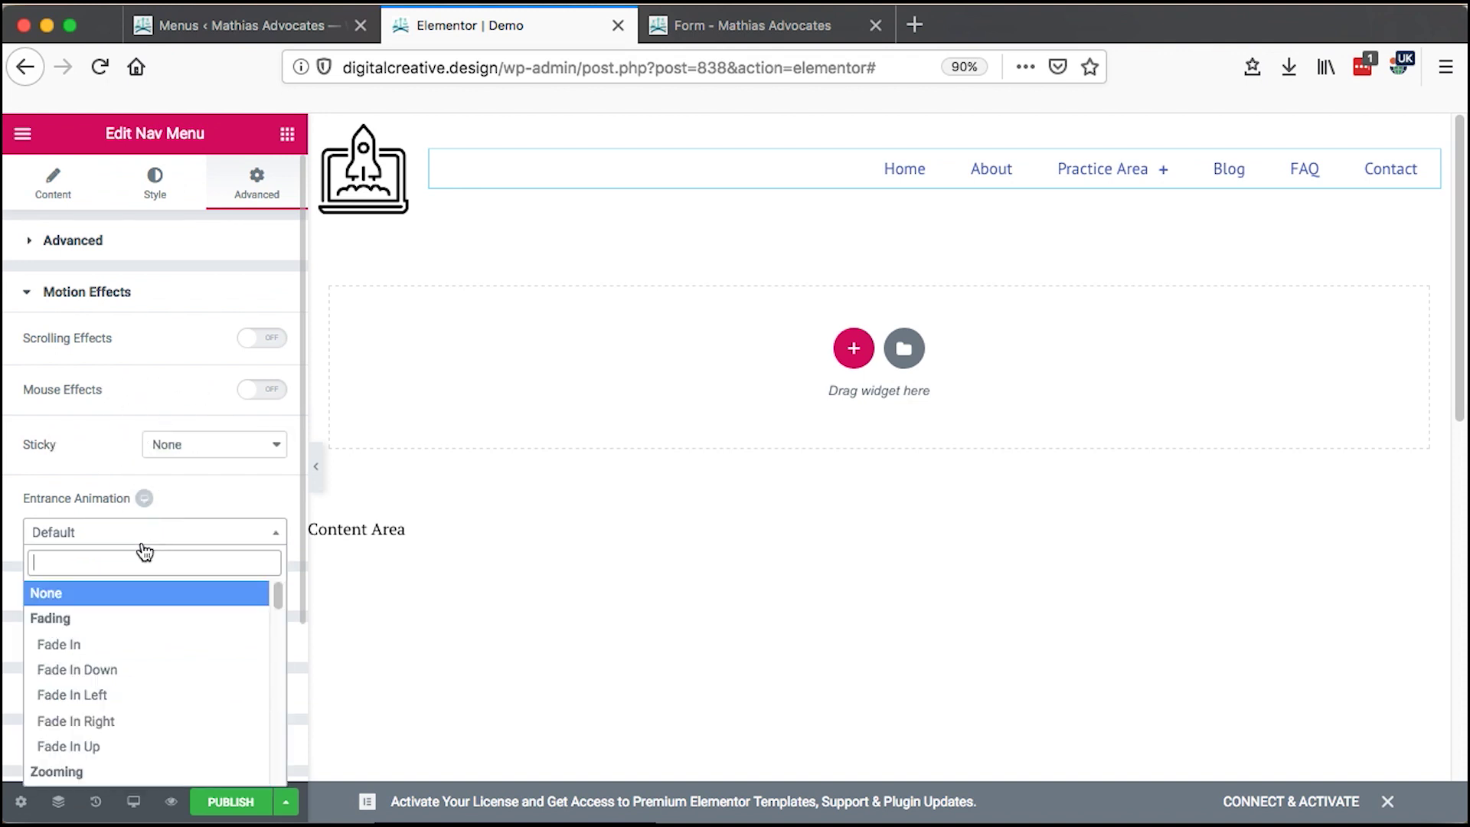
click(103, 663)
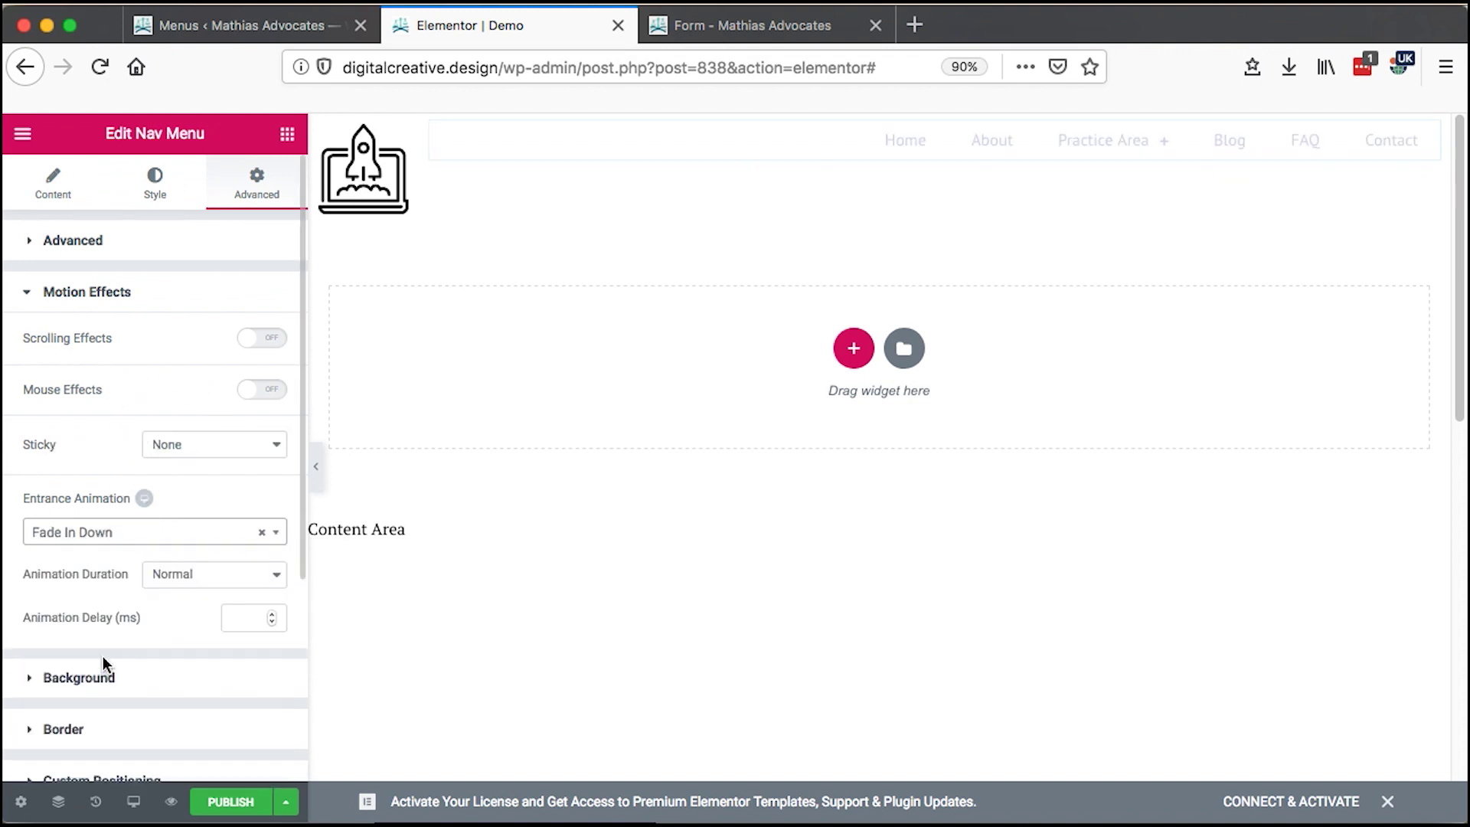
Step: Try Zoom In Left at Fast duration, then reset the entrance animation to Default
click(155, 532)
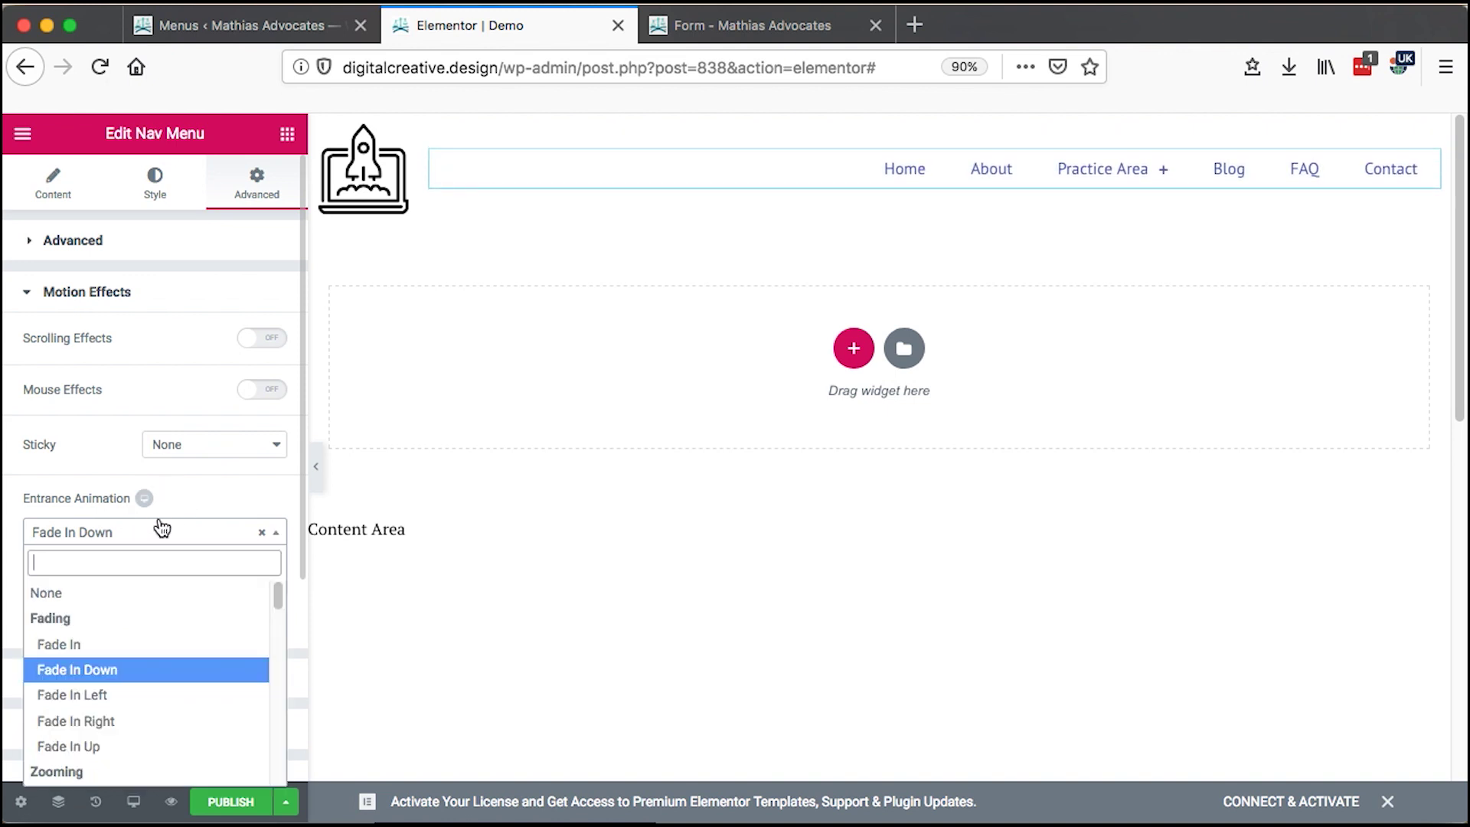
scroll(100, 754, down, 3)
click(100, 755)
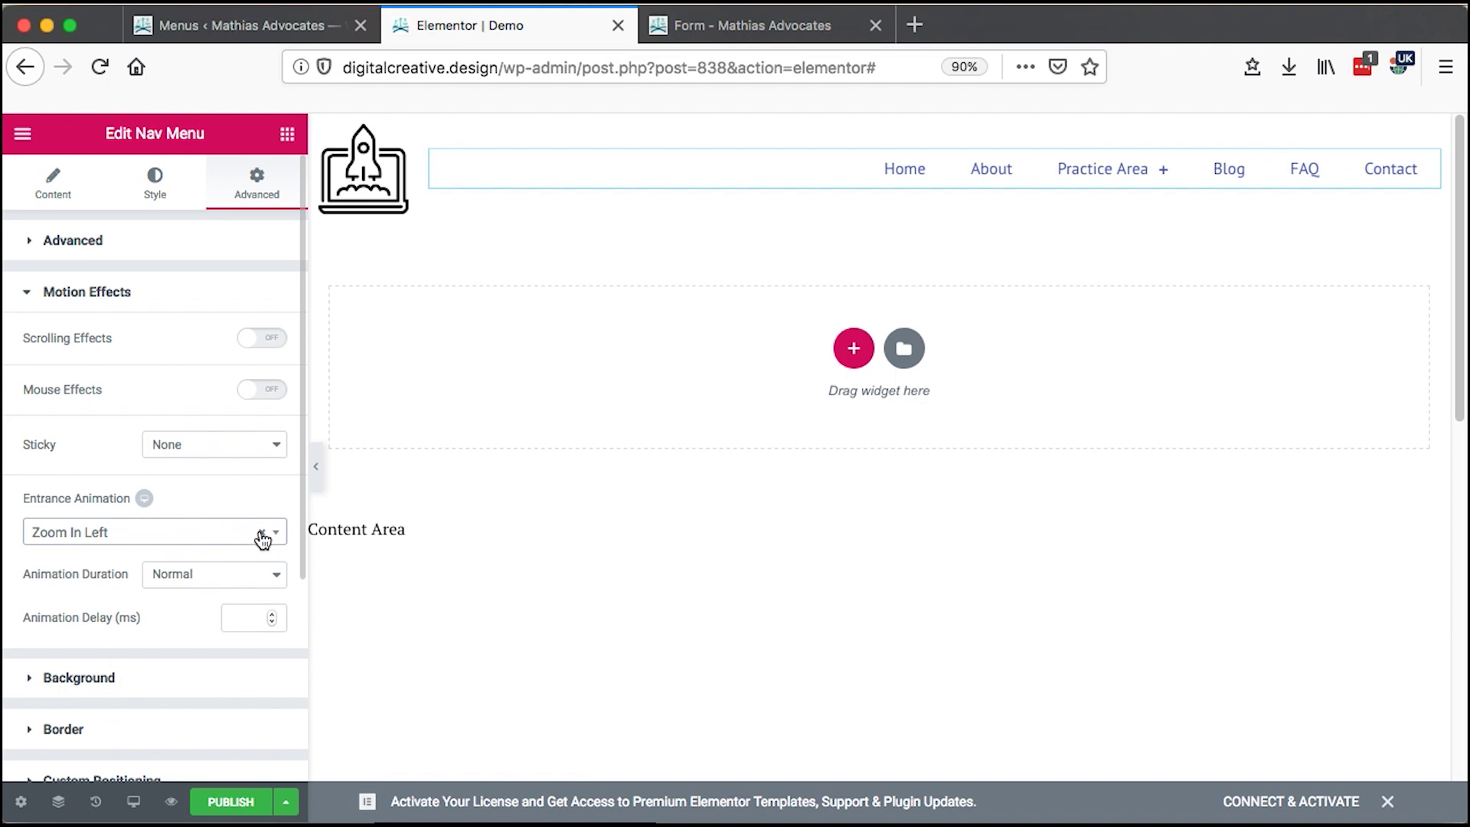
click(207, 580)
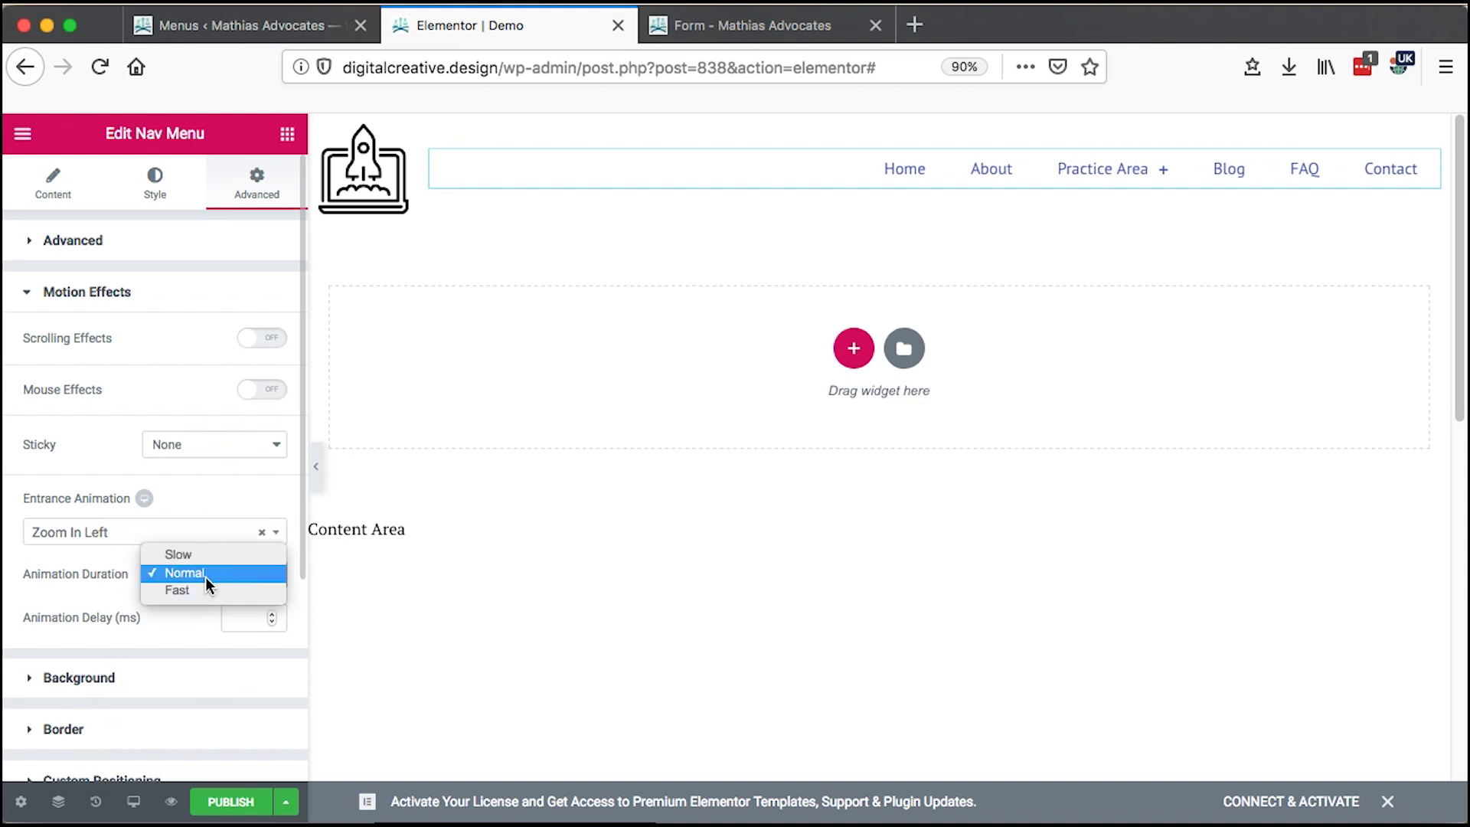
click(195, 591)
click(197, 582)
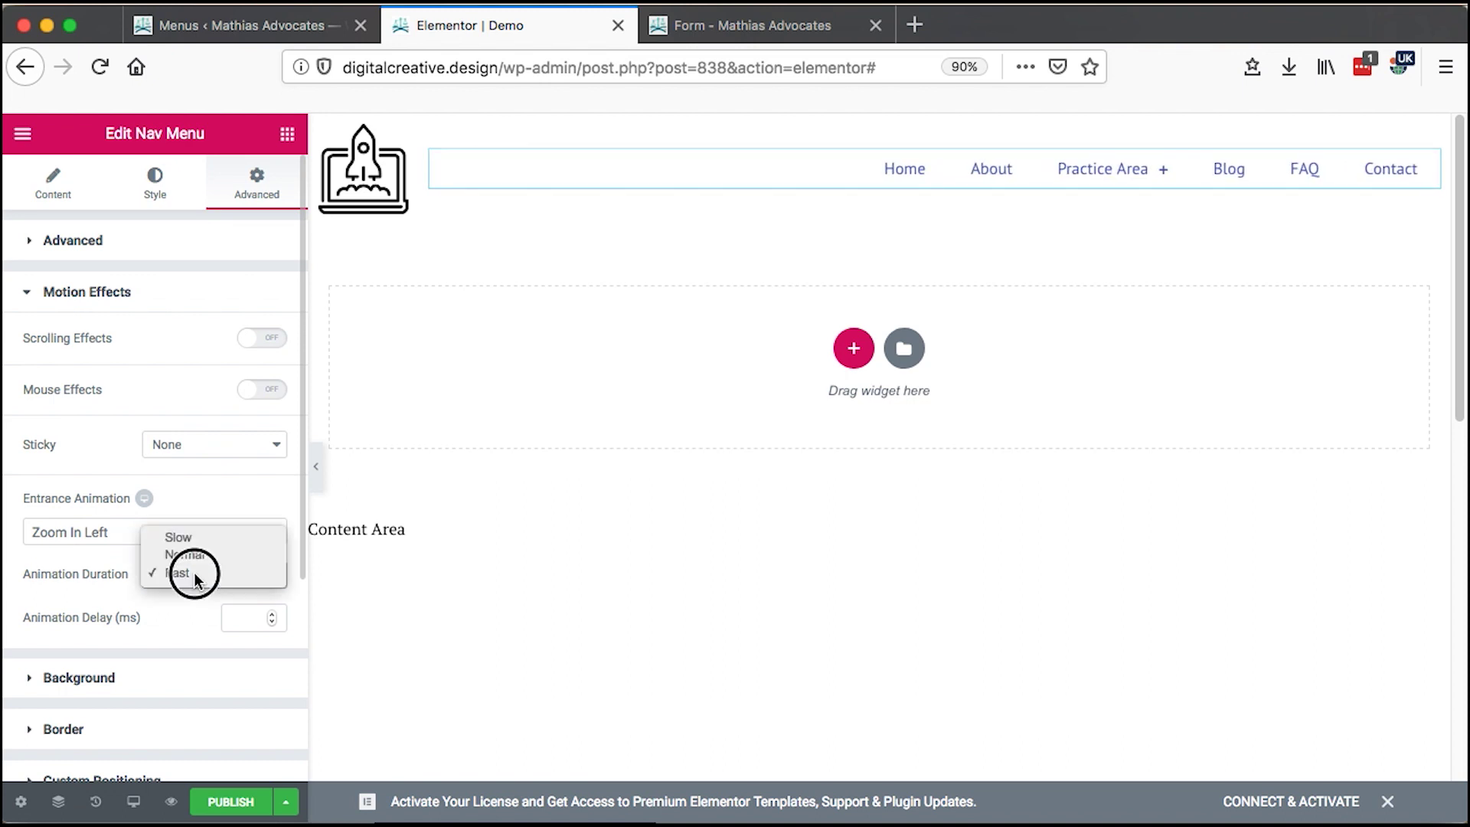
click(180, 532)
click(180, 534)
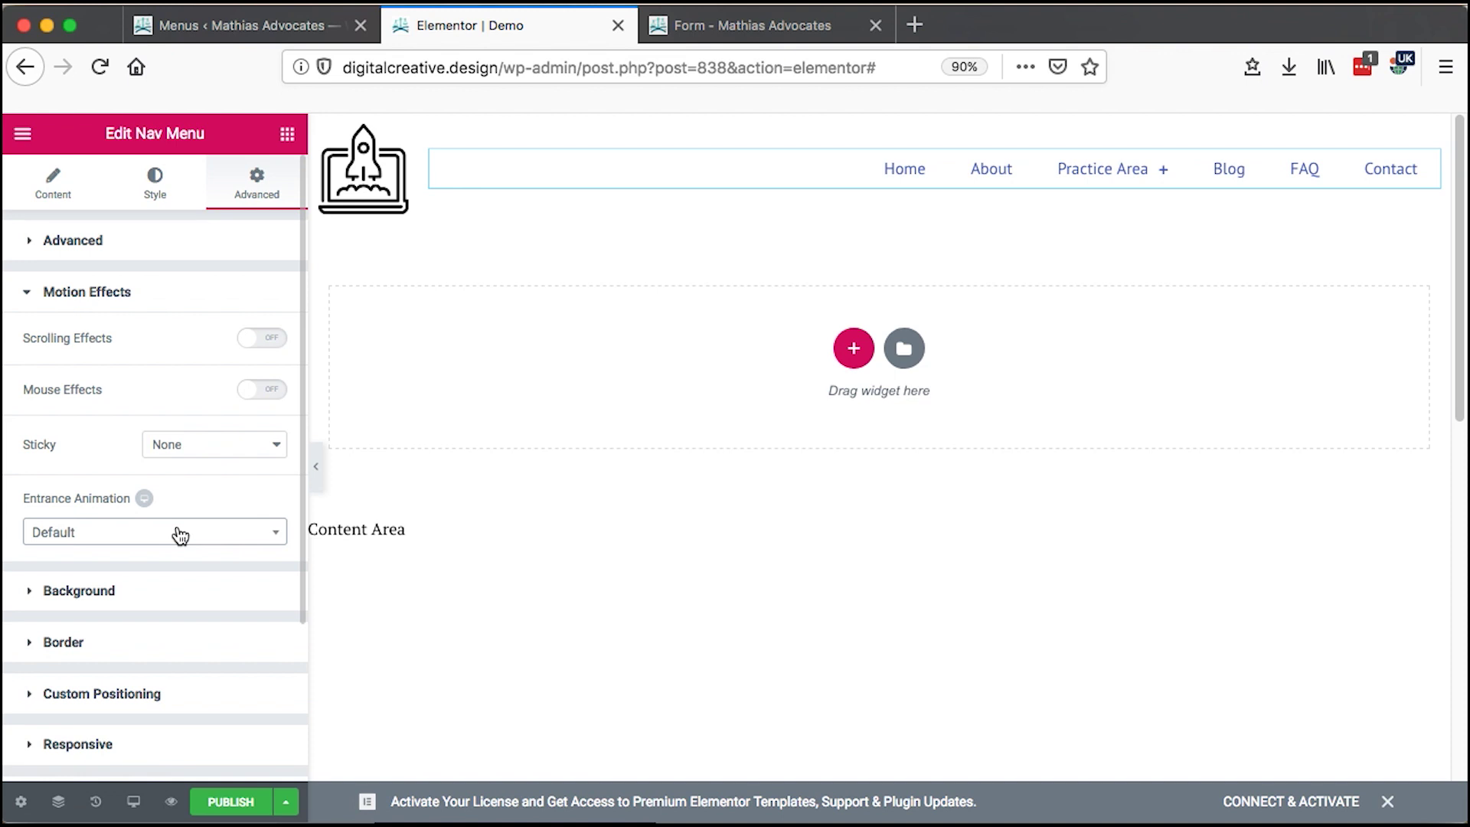
Step: Turn on Mouse Effects, with Mouse Track in Opposite direction at speed 1
click(283, 390)
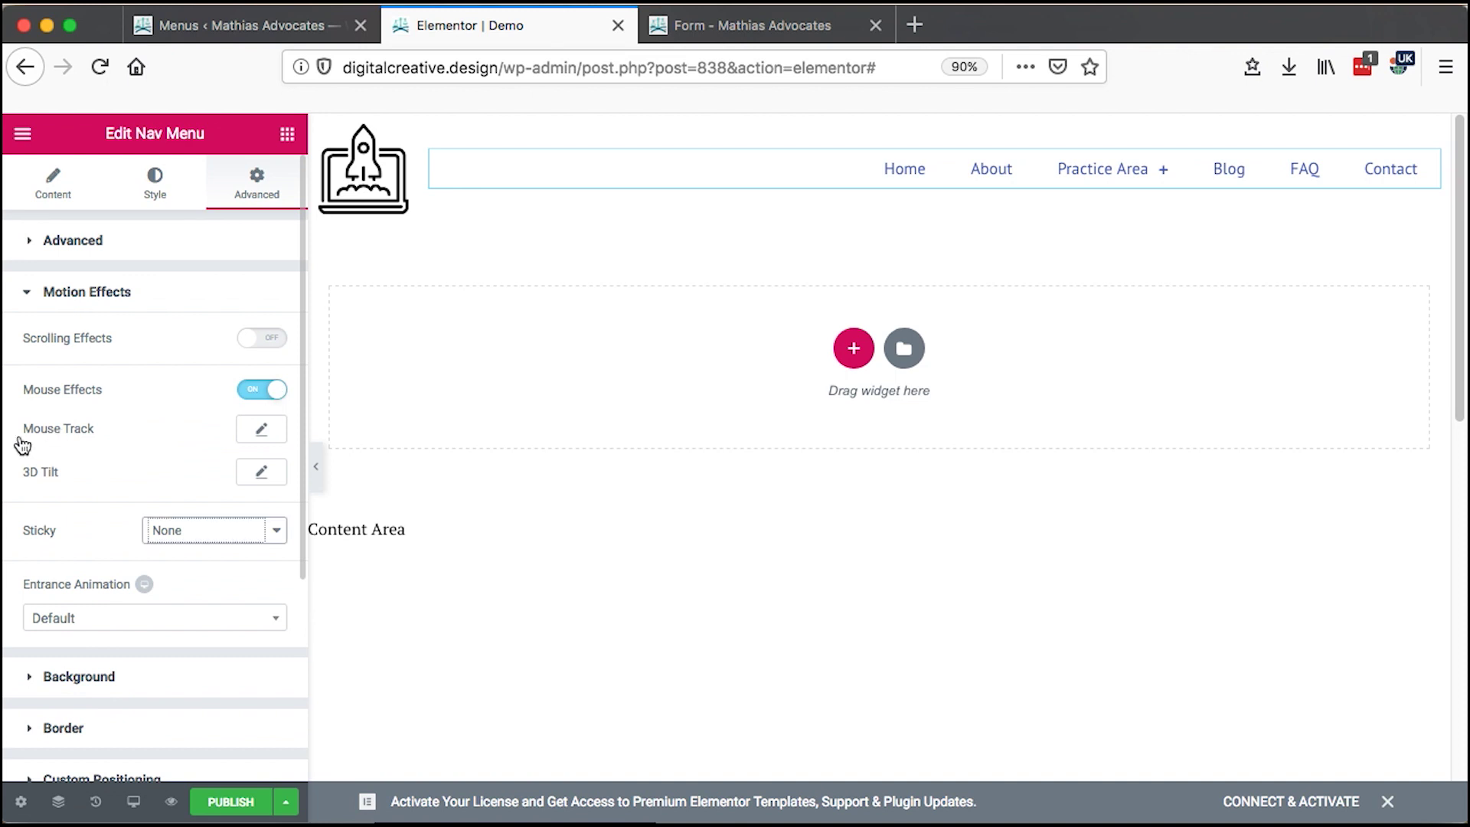
click(259, 434)
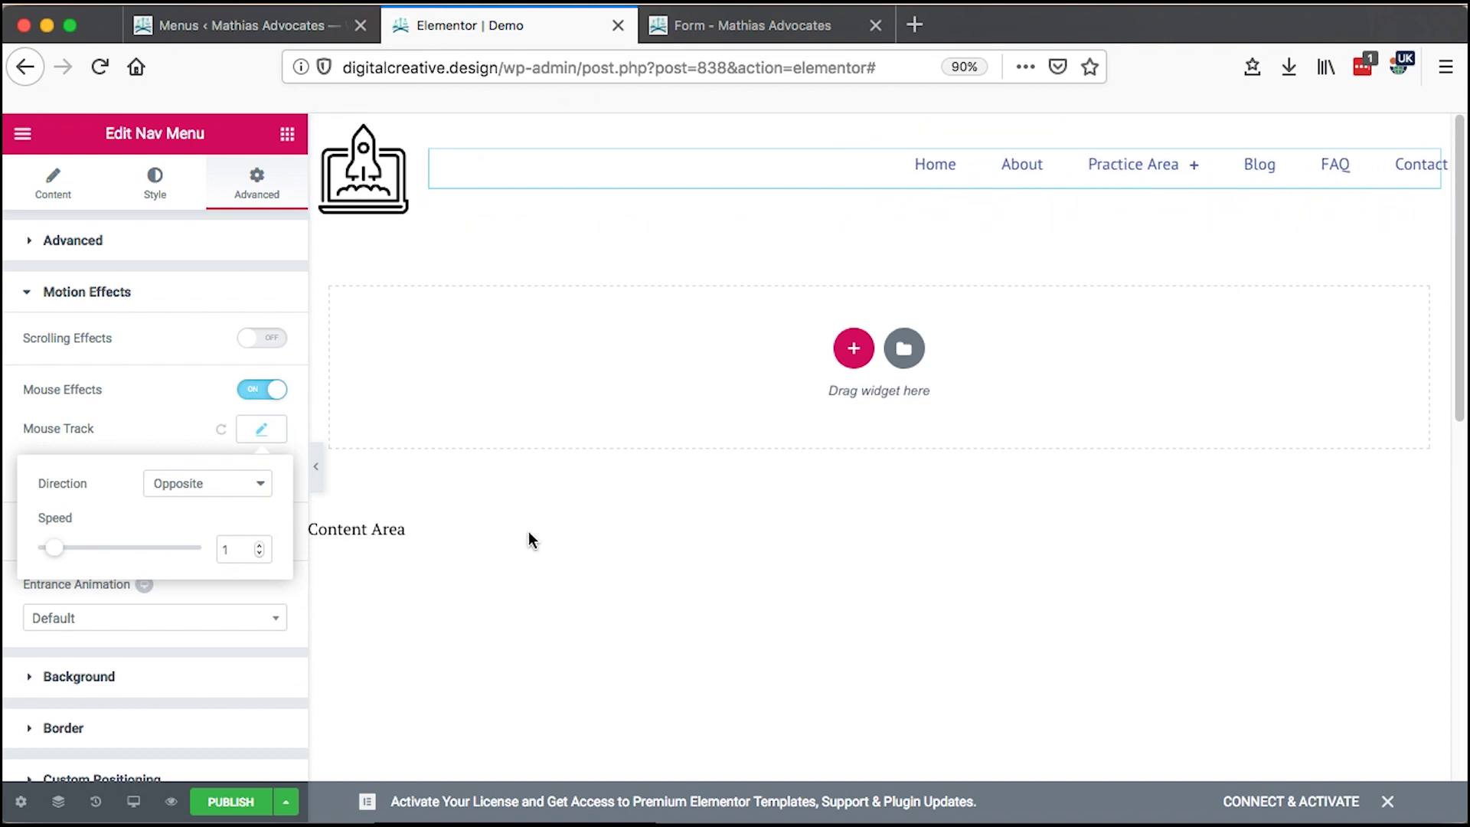
click(221, 429)
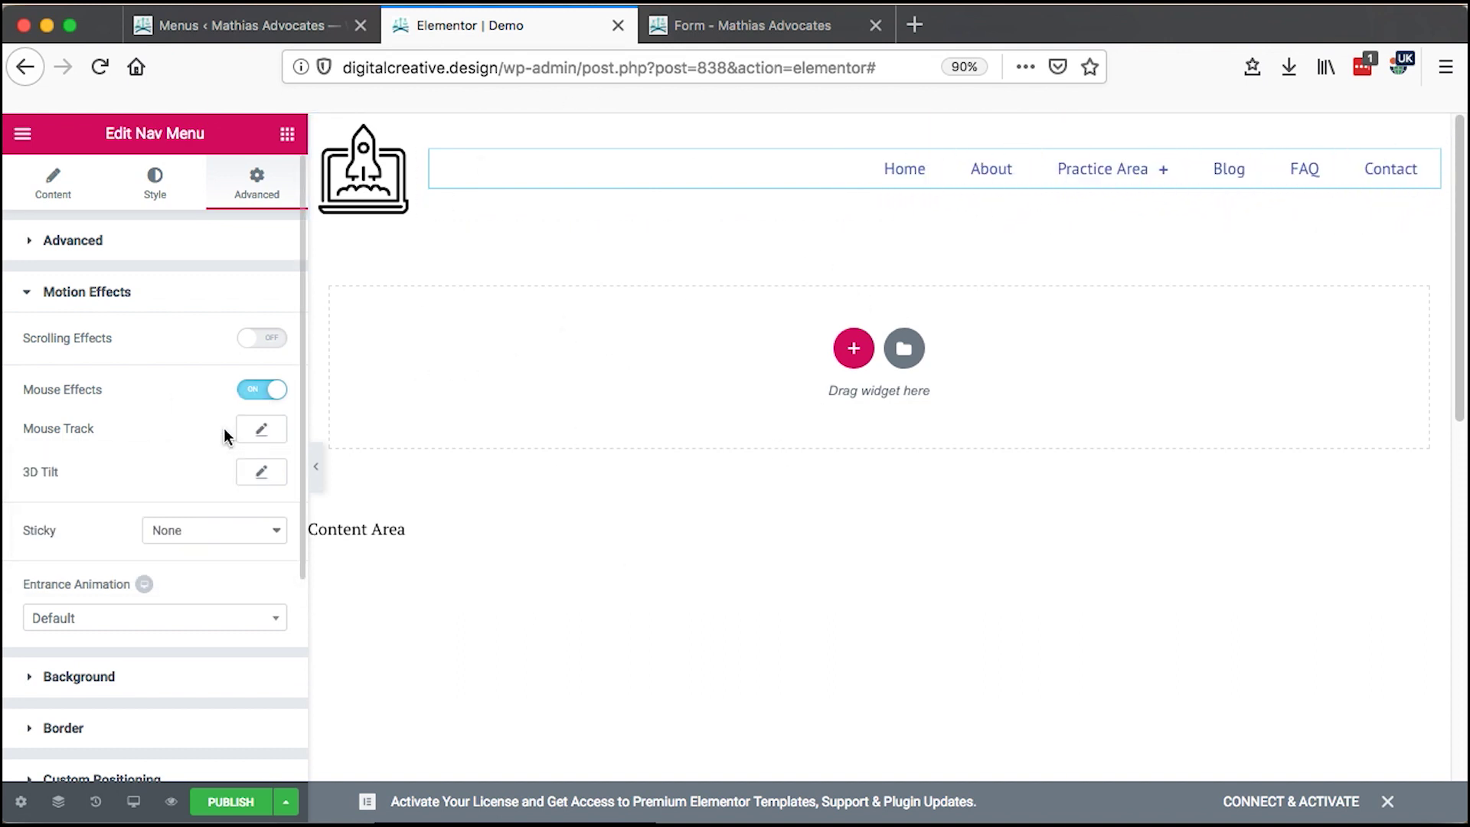
Step: Collapse Motion Effects and expand Responsive, leaving Hide On Desktop, Tablet and Mobile off
click(135, 295)
click(130, 450)
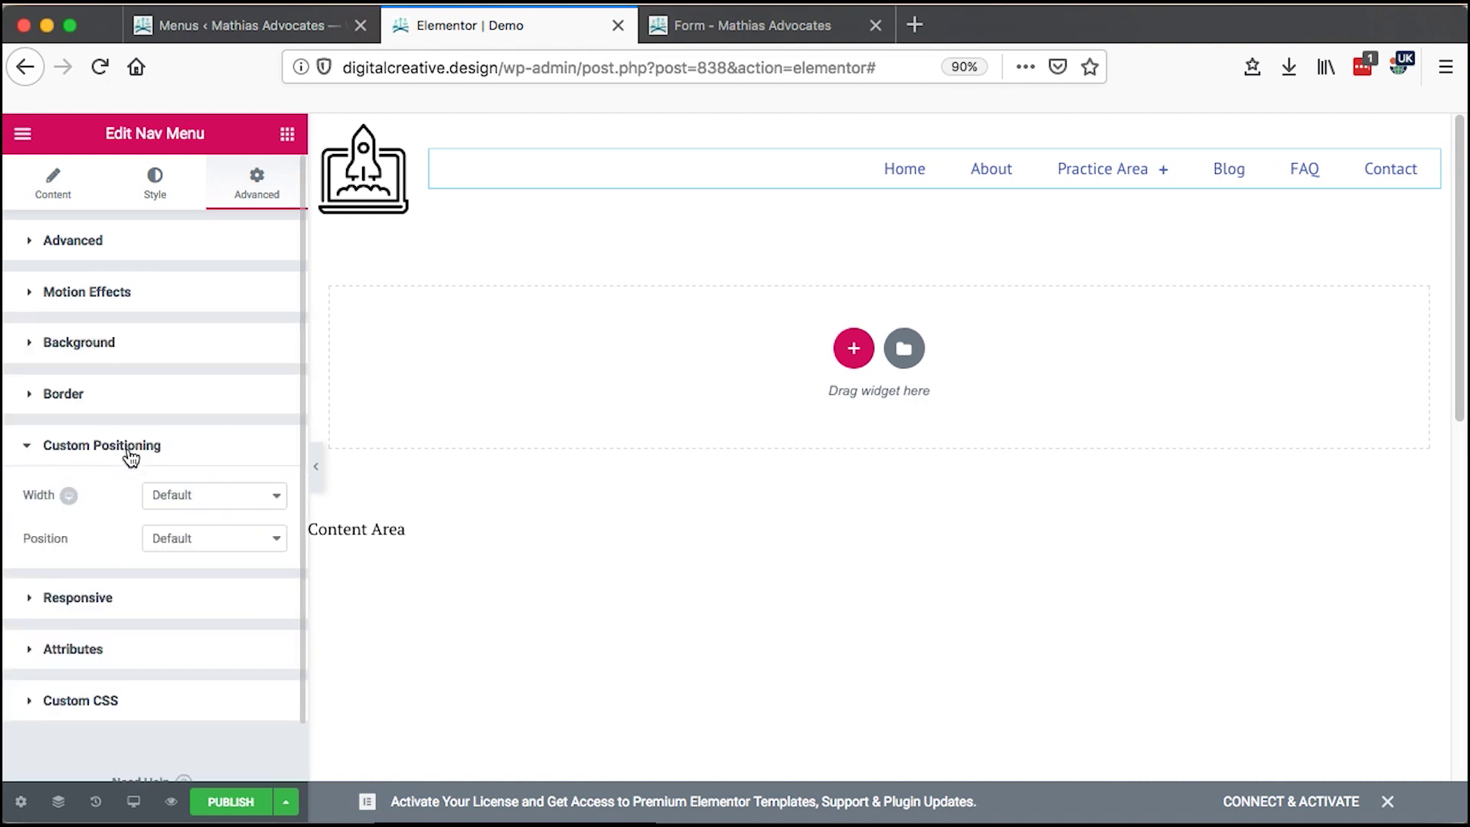
click(130, 453)
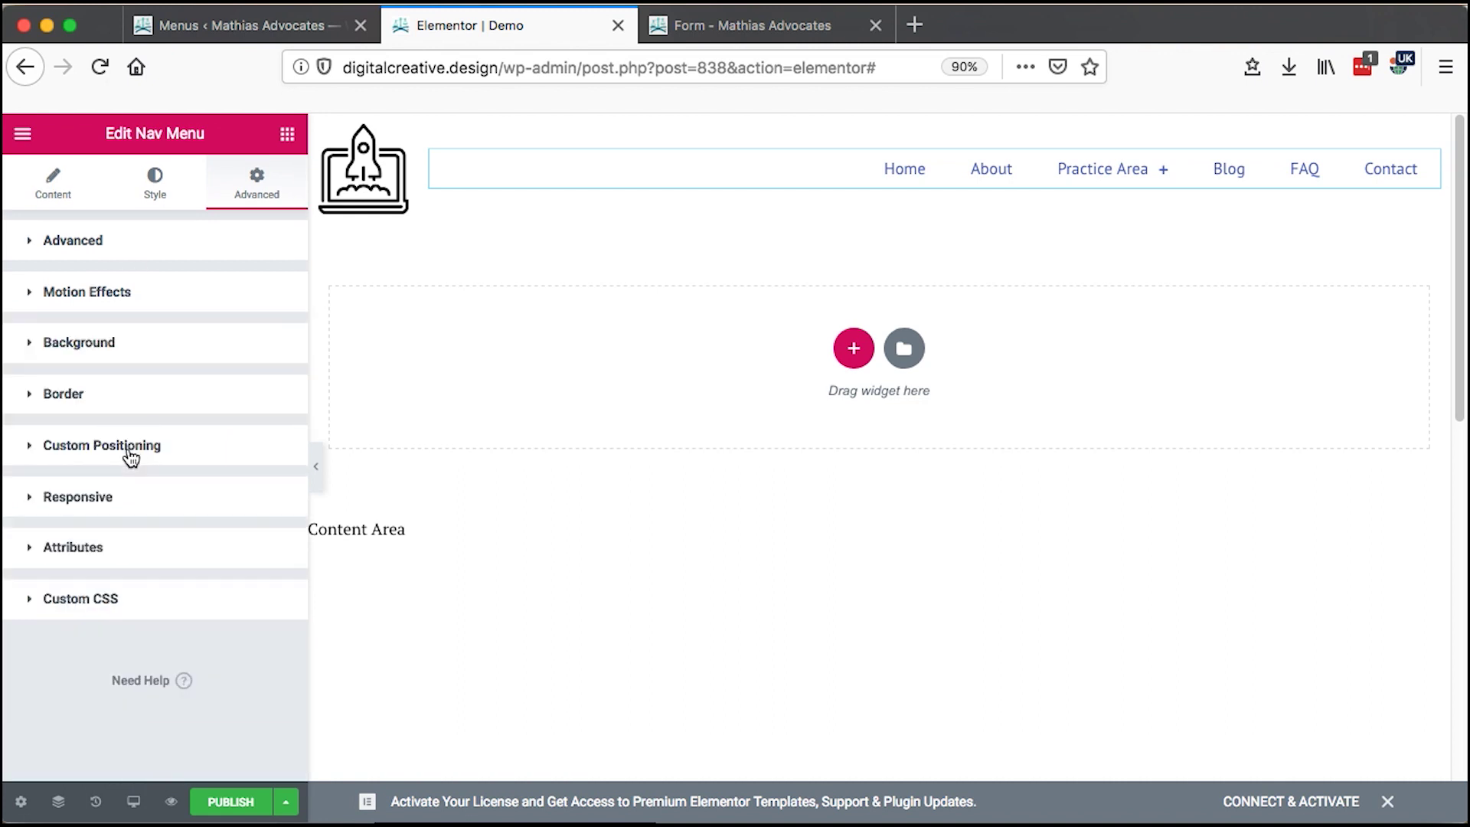
click(111, 506)
scroll(181, 562, down, 2)
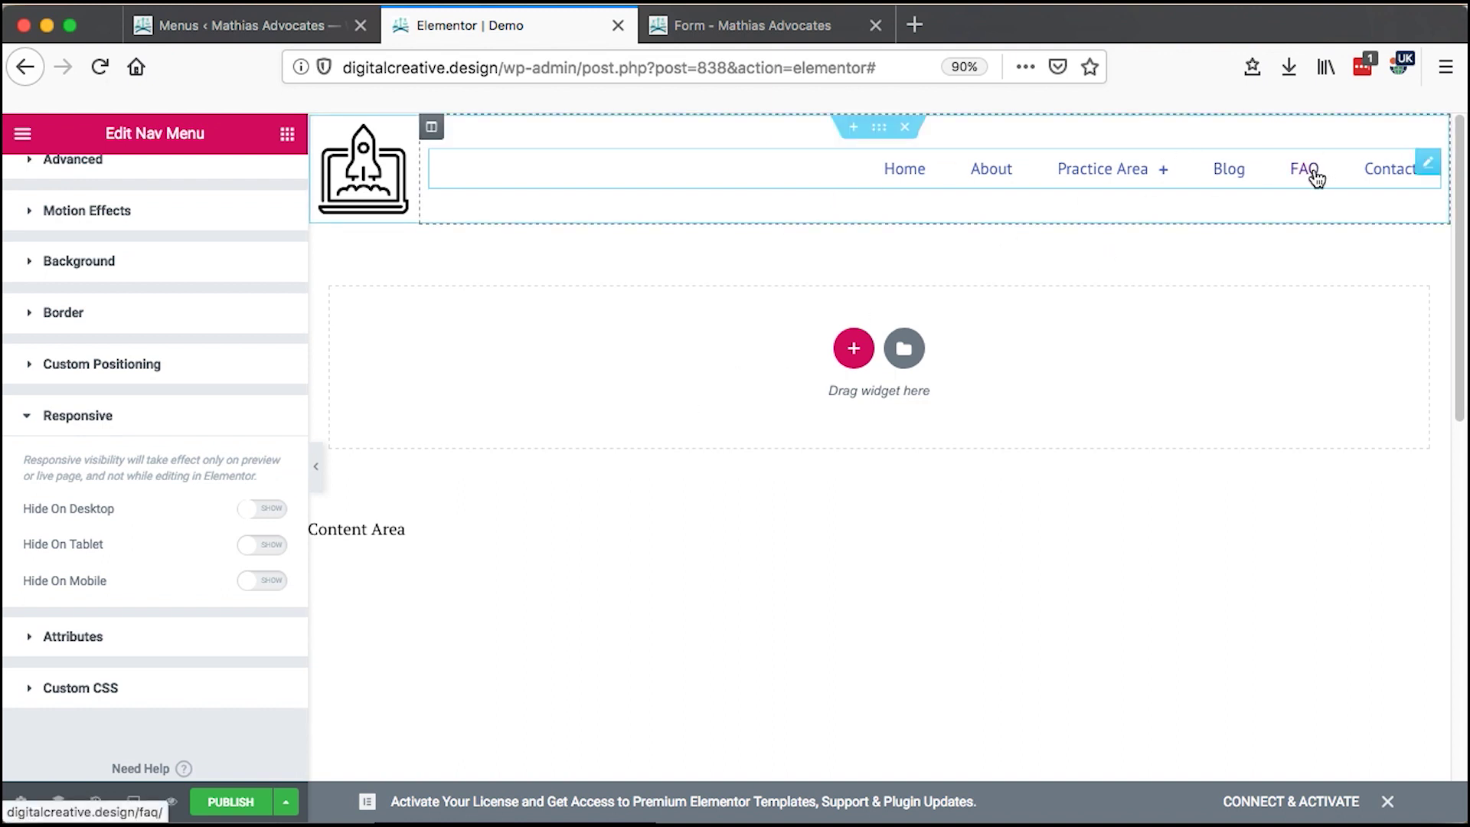
mouse_move(1049, 186)
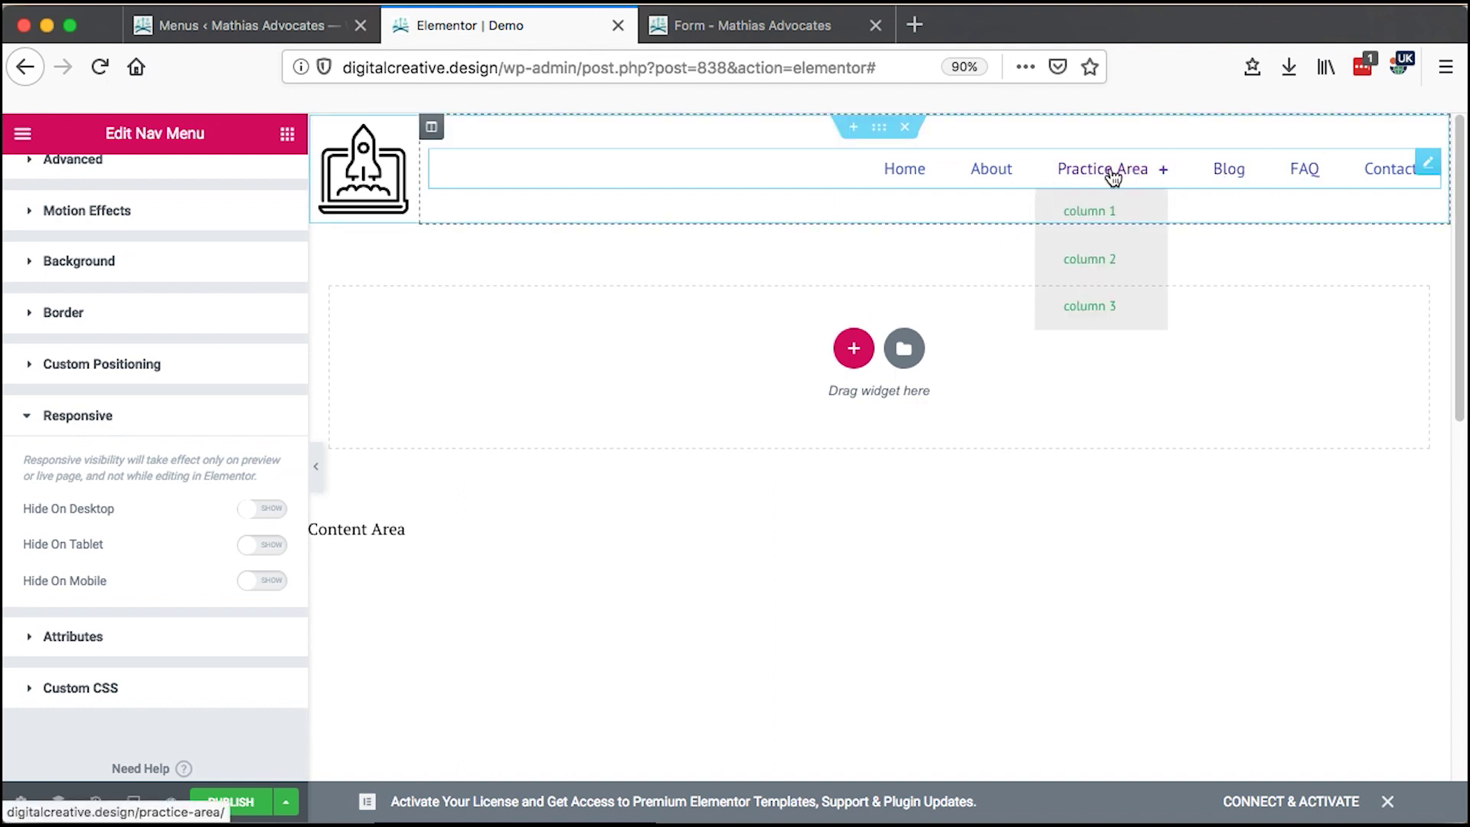